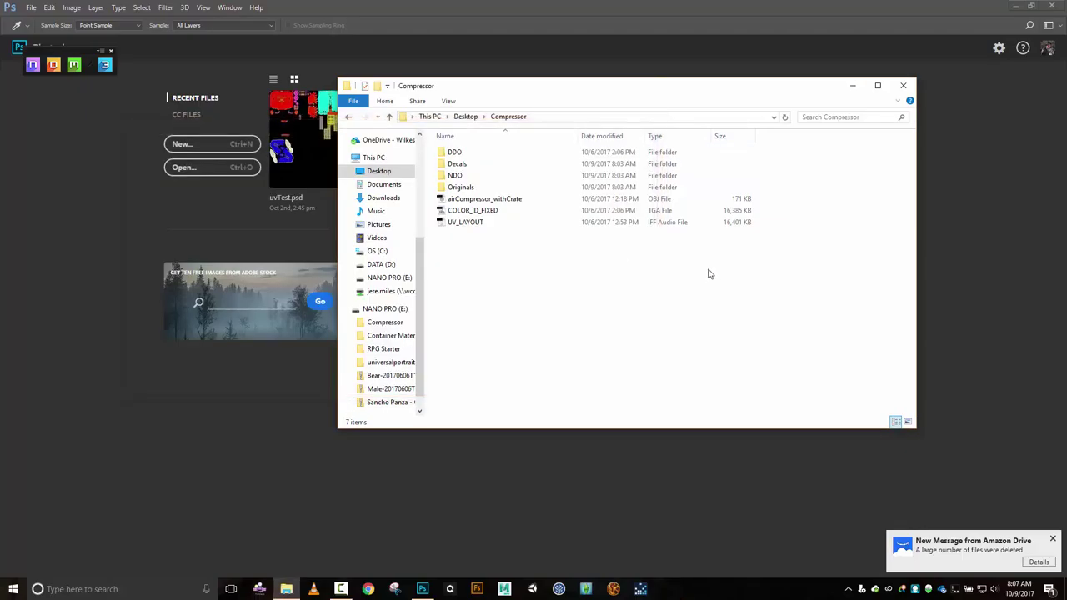
Open the crateContainer [Normal] PSD from the Compressor project's NDO folder, without creating a new library from it.
left_click(1052, 540)
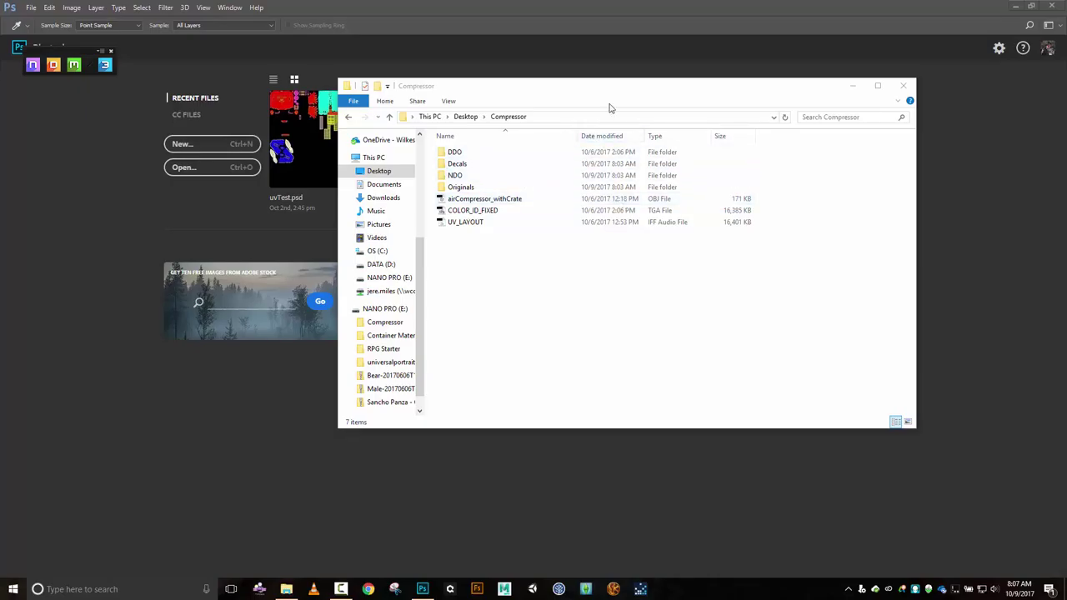
left_click_drag(626, 91, 786, 103)
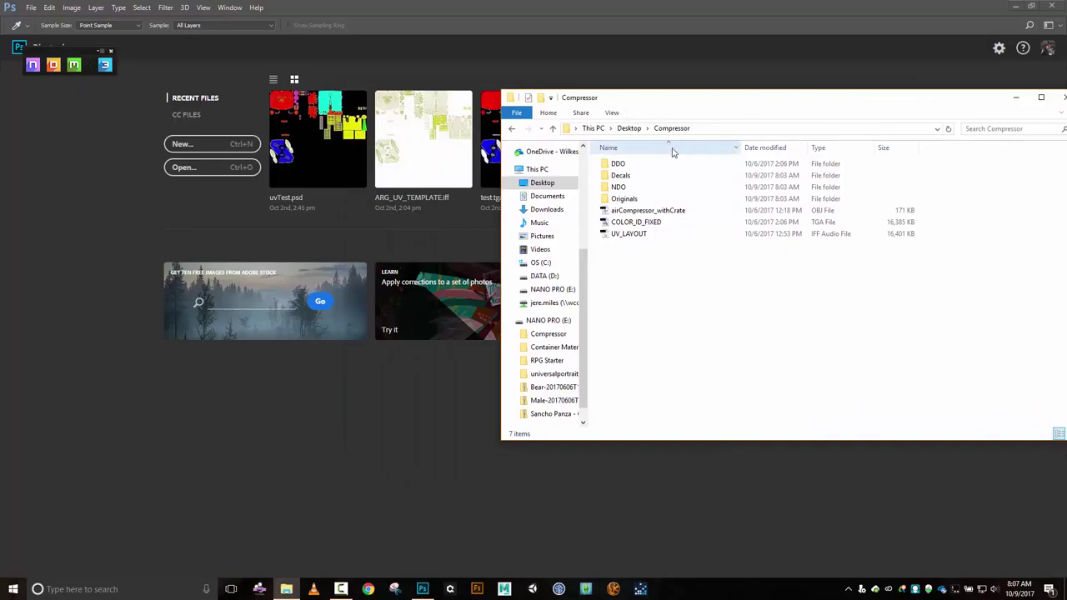
double_click(619, 192)
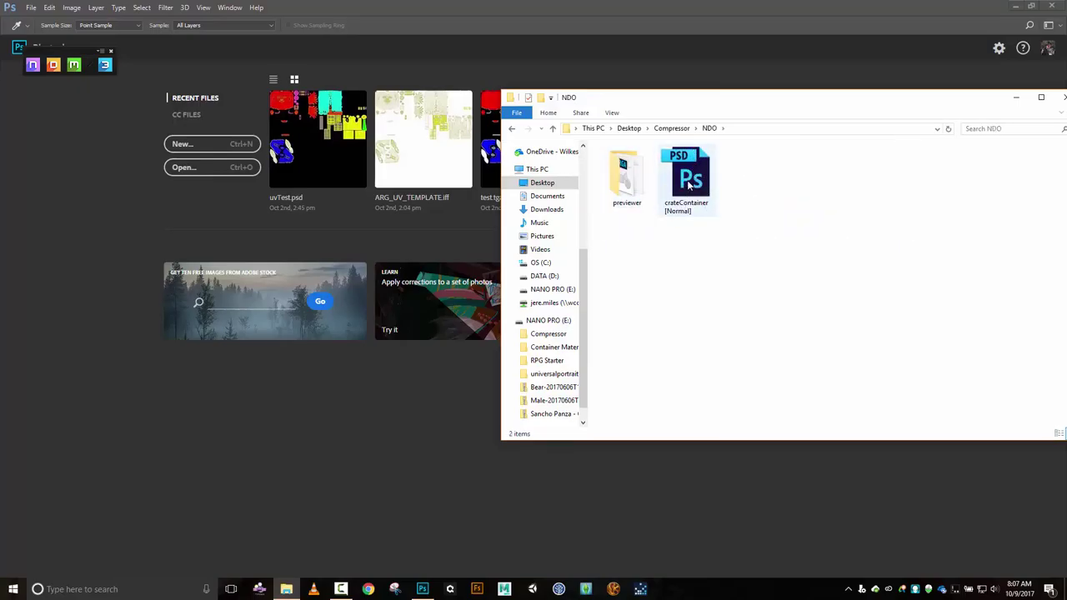
left_click(689, 186)
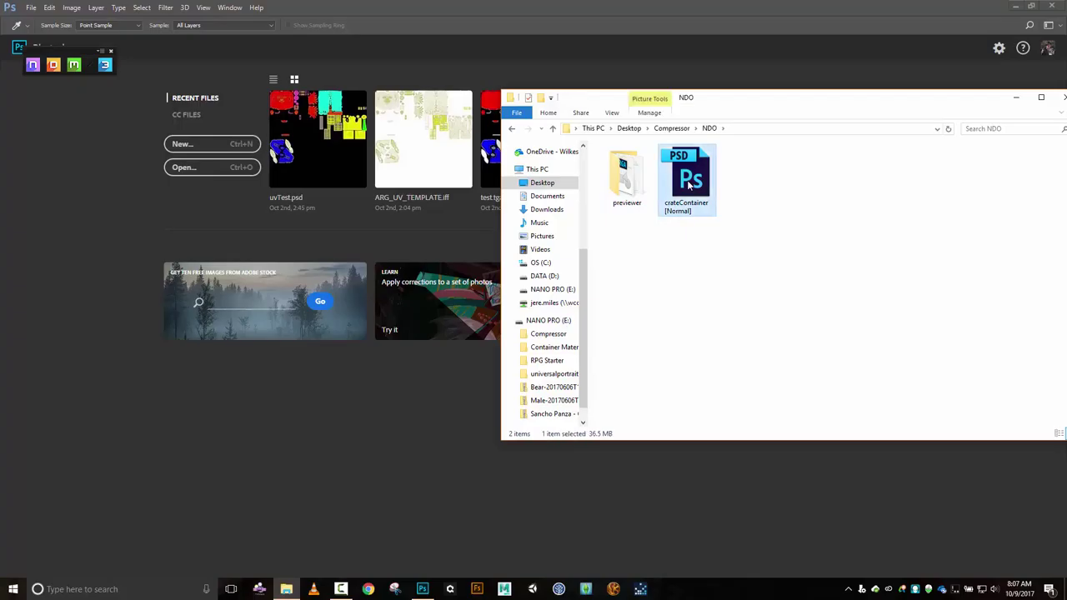
double_click(688, 183)
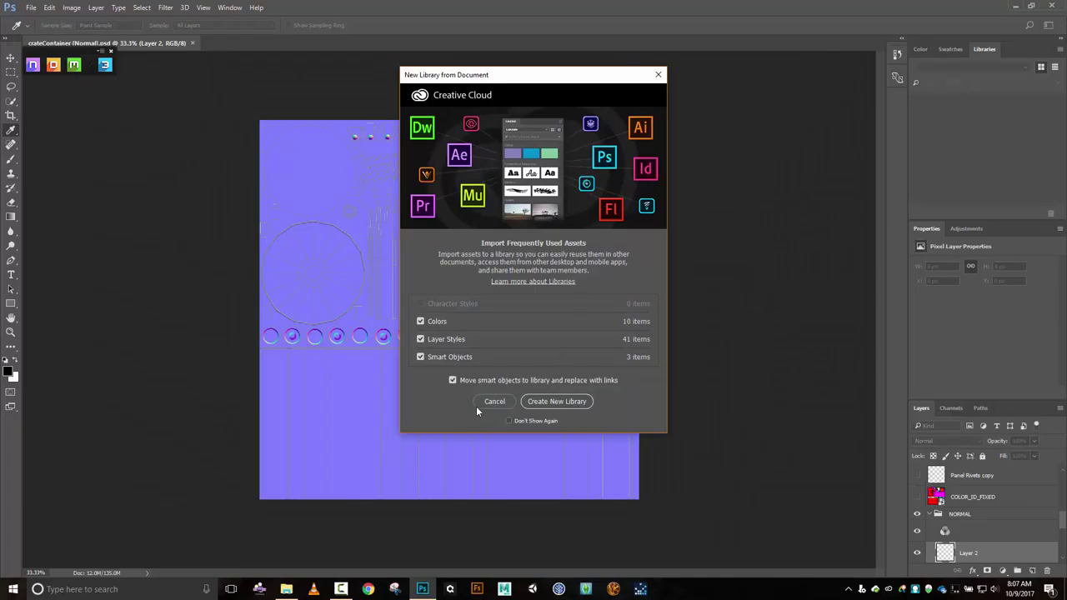
left_click(494, 400)
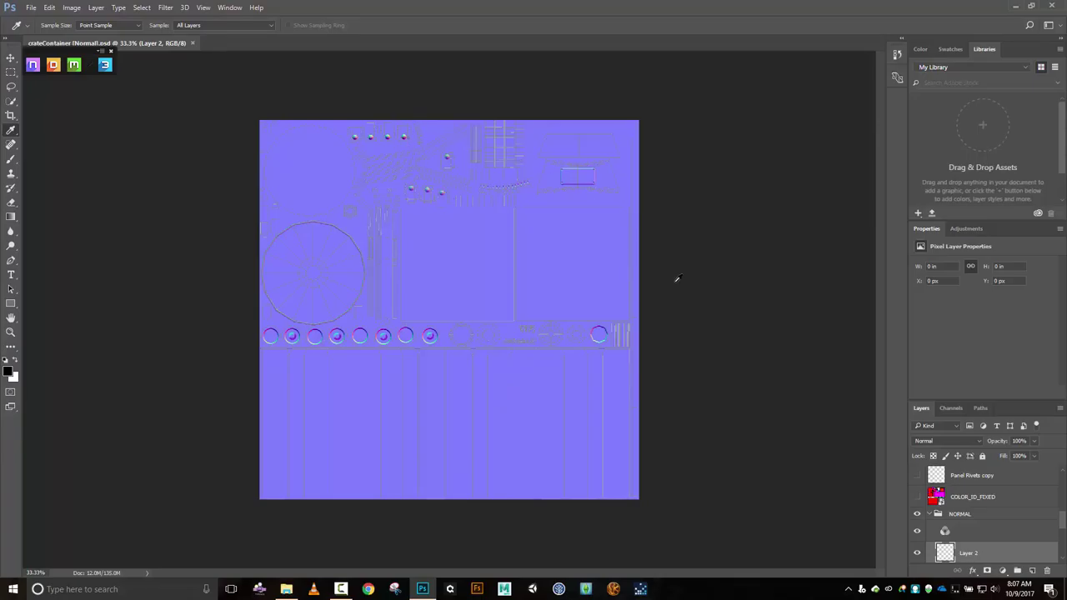
Preview the COLOR_ID_FIXED layer briefly, and hide the UV_LAYOUT layer.
left_click(917, 497)
left_click(918, 498)
scroll(970, 497, "up", 5)
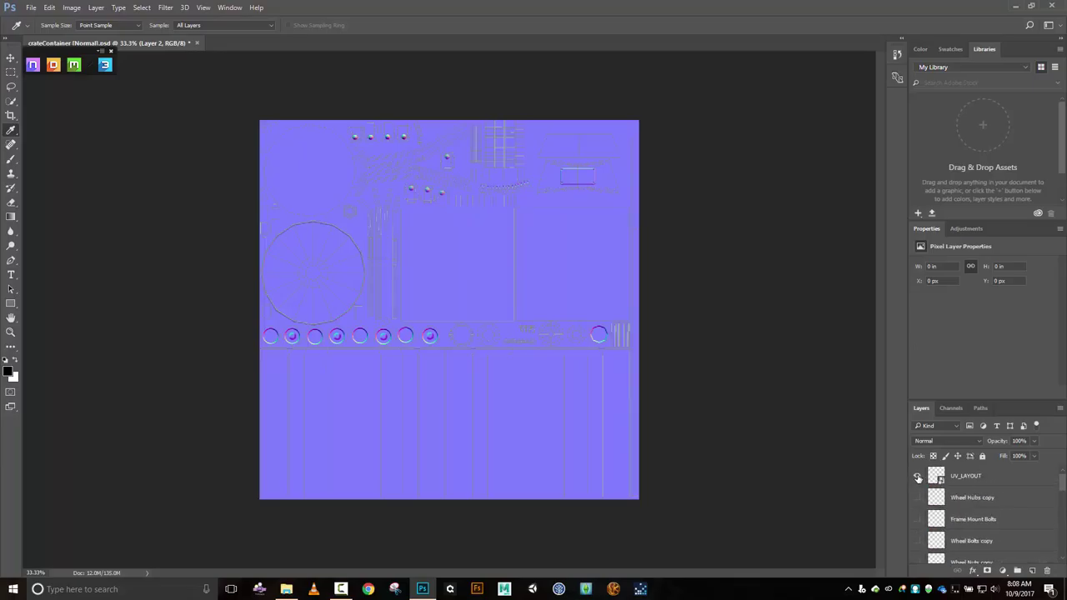
left_click(918, 475)
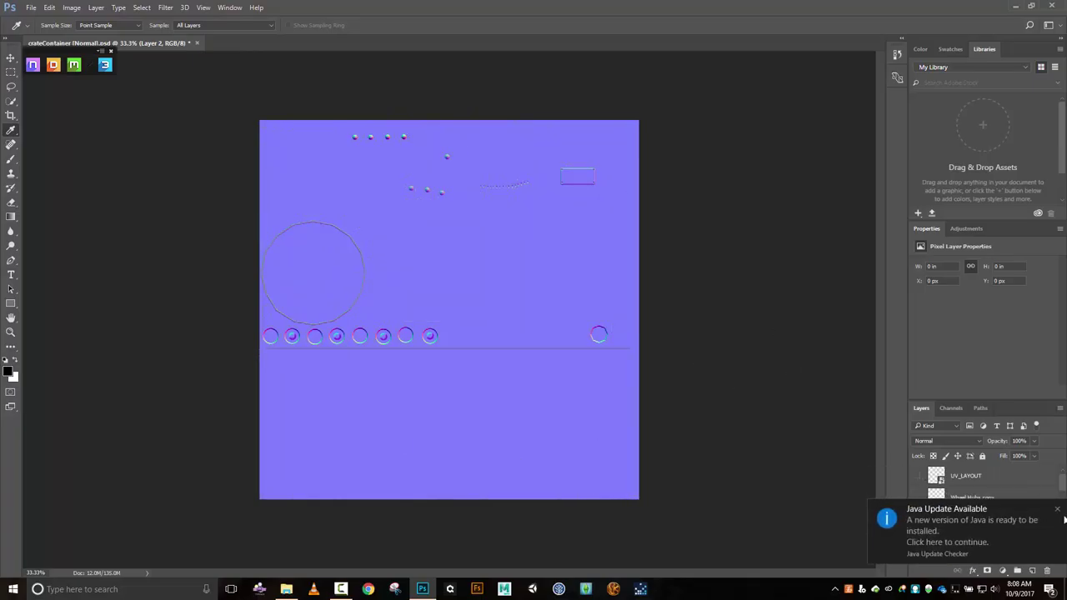
left_click(1057, 510)
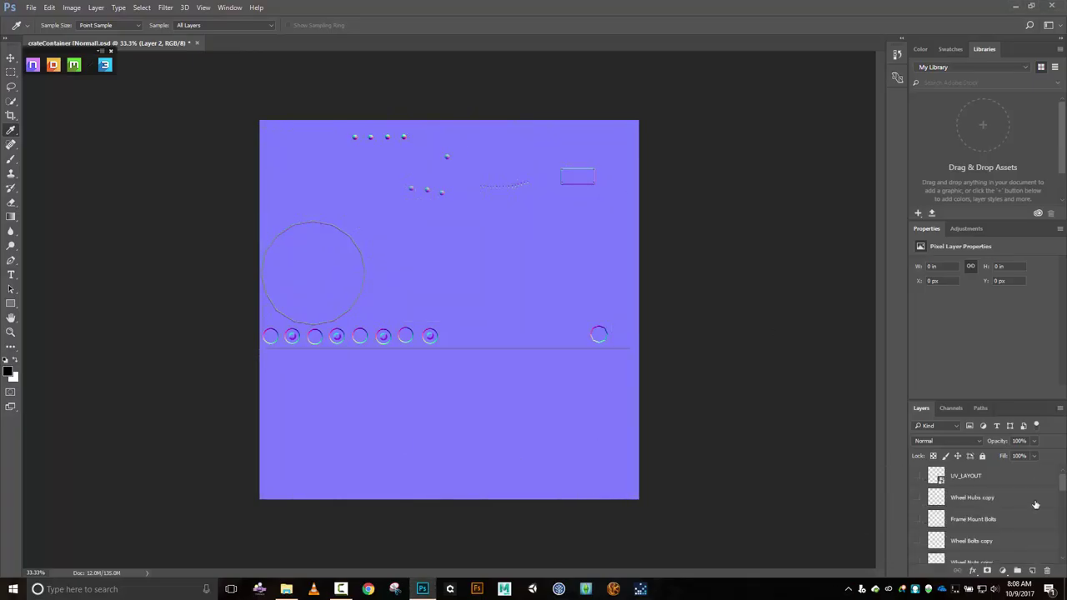
Make the Wheel Hubs copy, Frame Mount Bolts, Wheel Bolts copy and Wheel Nuts copy layers visible.
left_click(917, 497)
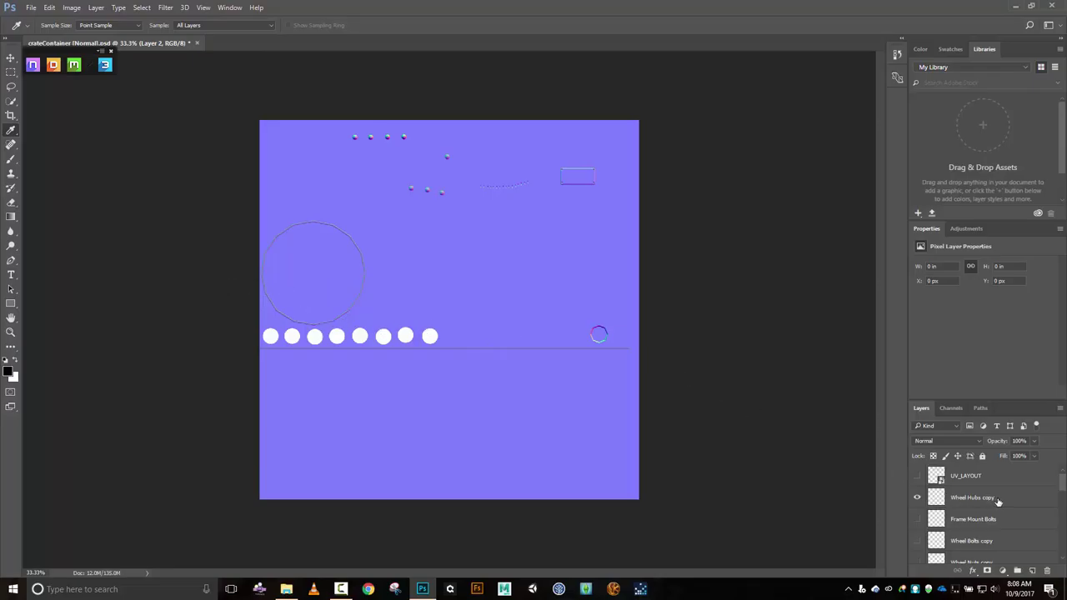
scroll(993, 500, "down", 1)
left_click(917, 499)
left_click(918, 498)
left_click(918, 498)
left_click(916, 520)
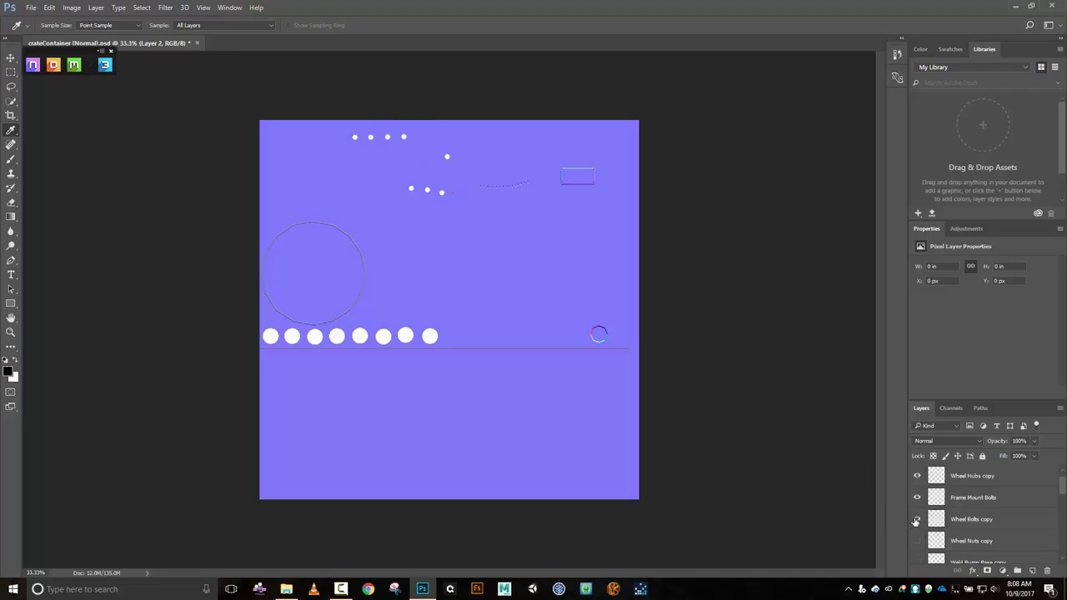
scroll(920, 521, "down", 1)
scroll(1012, 550, "down", 1)
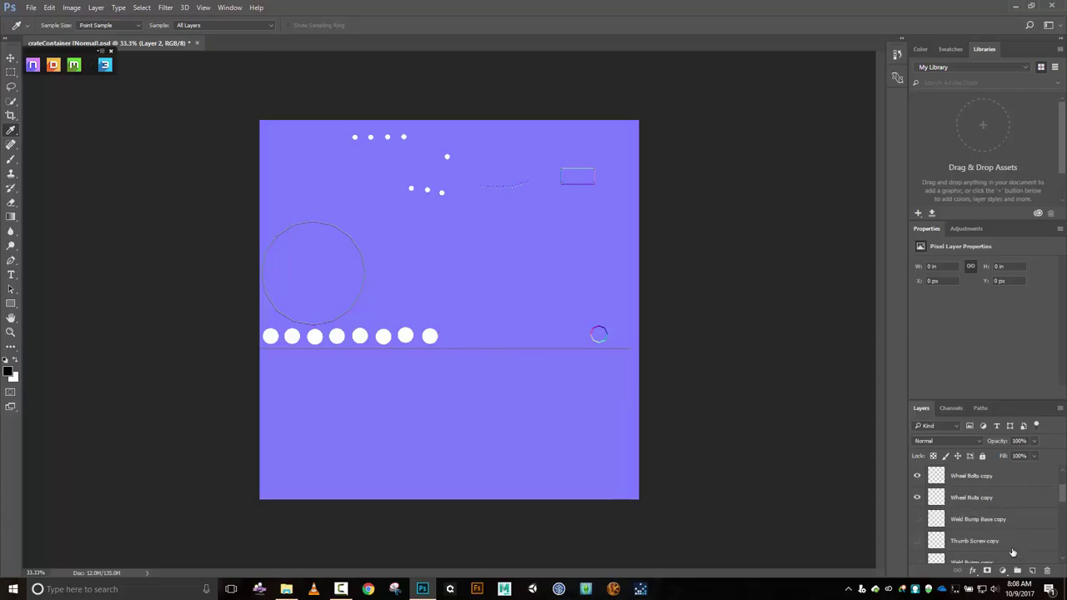
Examine which details the Weld Bump Base copy, Weld Bump copy and Layer 1 layers cover, leaving all three hidden.
left_click(917, 519)
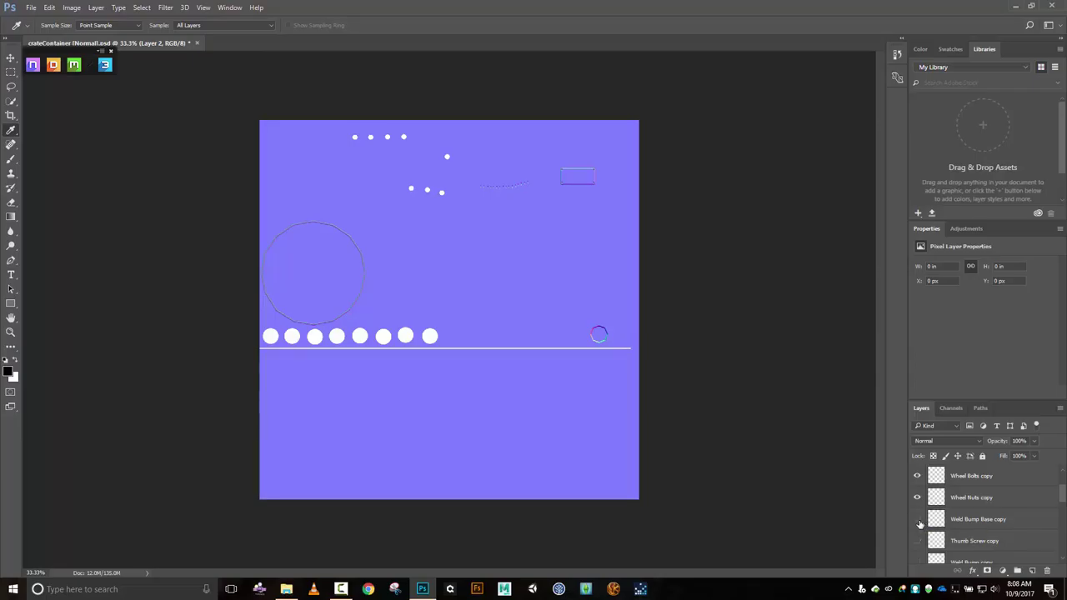
left_click(918, 519)
scroll(951, 516, "down", 2)
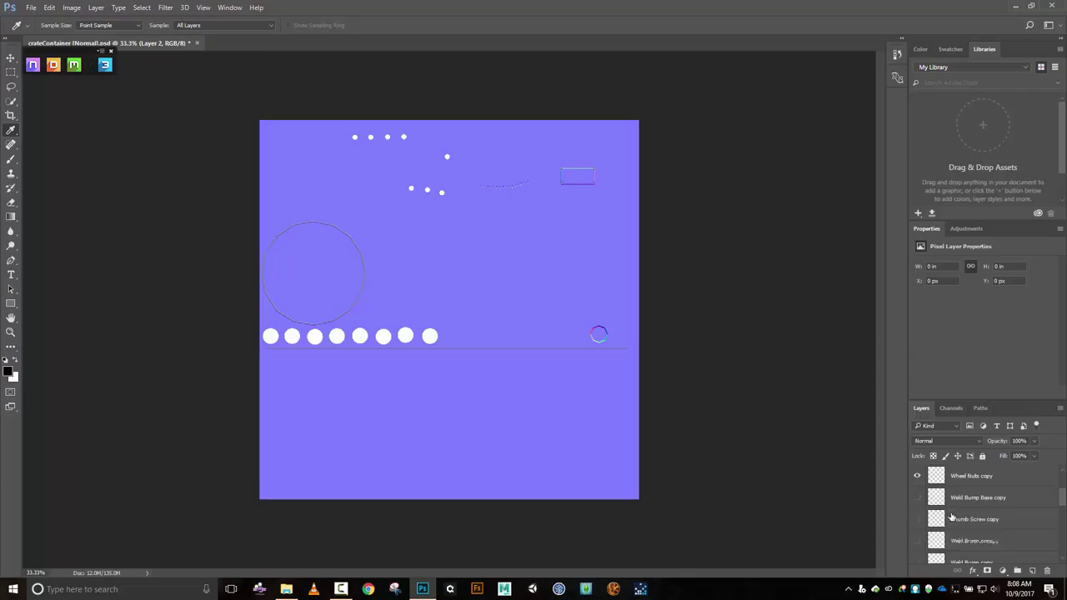
scroll(935, 501, "up", 1)
left_click(916, 520)
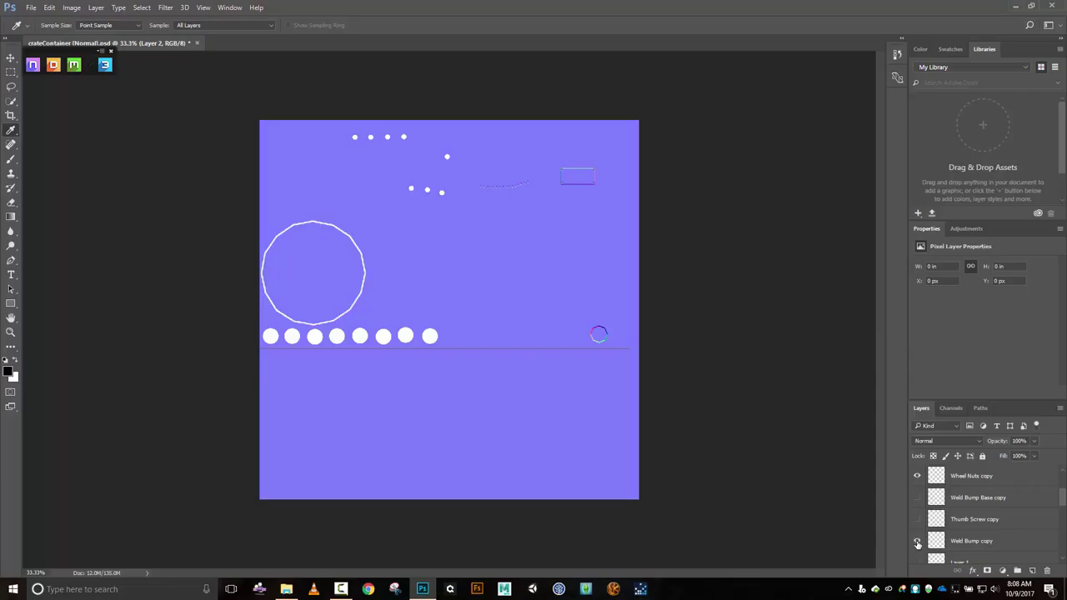
left_click(917, 542)
scroll(922, 542, "down", 1)
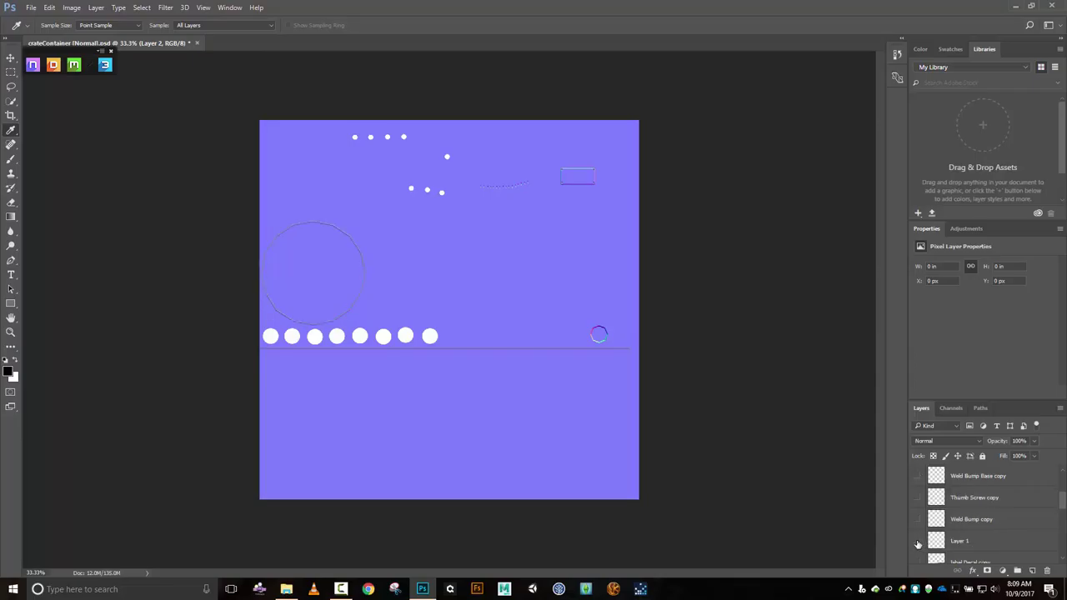
left_click(917, 540)
left_click(917, 541)
left_click(917, 540)
left_click(916, 541)
scroll(933, 537, "down", 1)
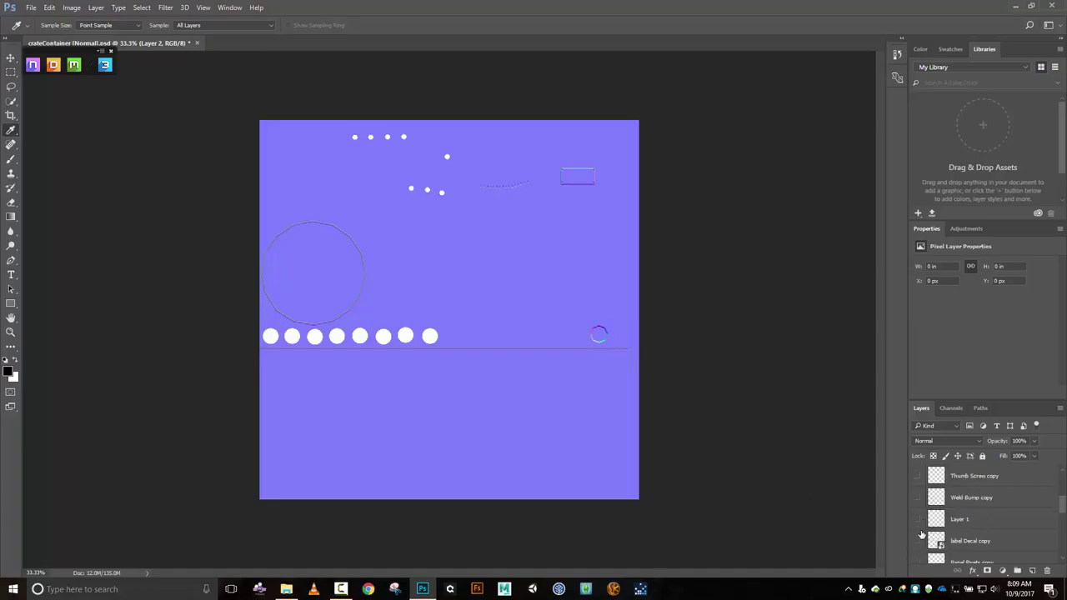
Make the label Decal copy, Panel Rivets copy and COLOR_ID_FIXED layers visible.
left_click(918, 541)
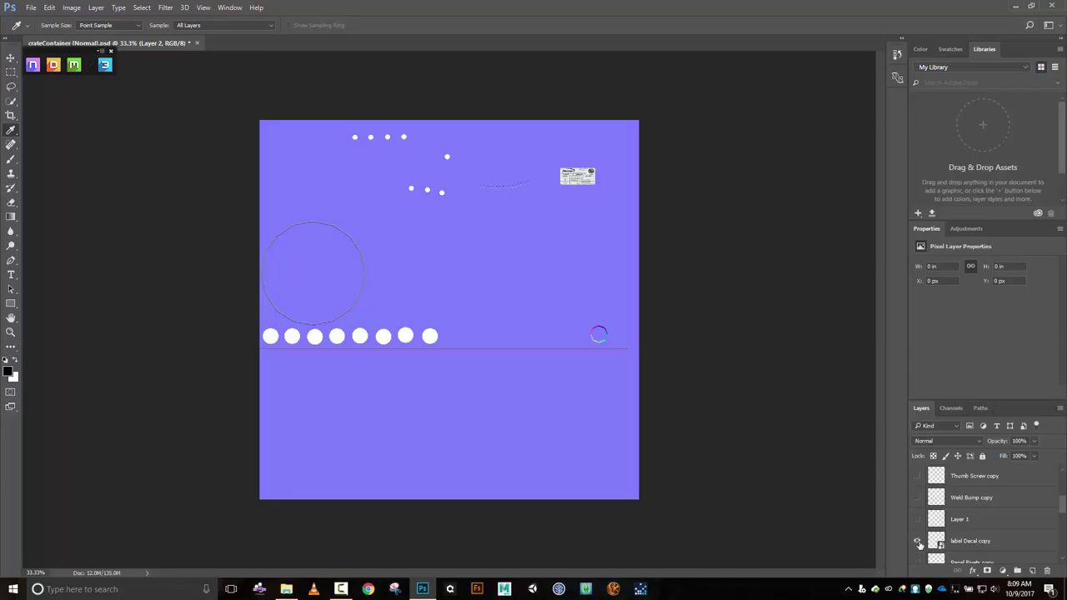
left_click(917, 541)
scroll(920, 542, "down", 1)
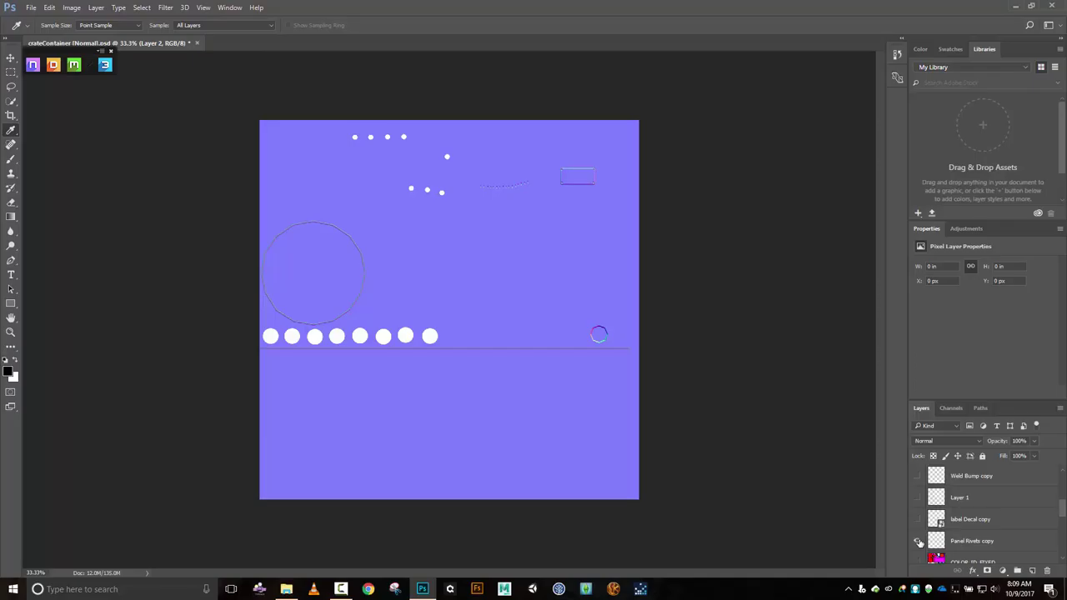
left_click(917, 543)
scroll(917, 545, "down", 1)
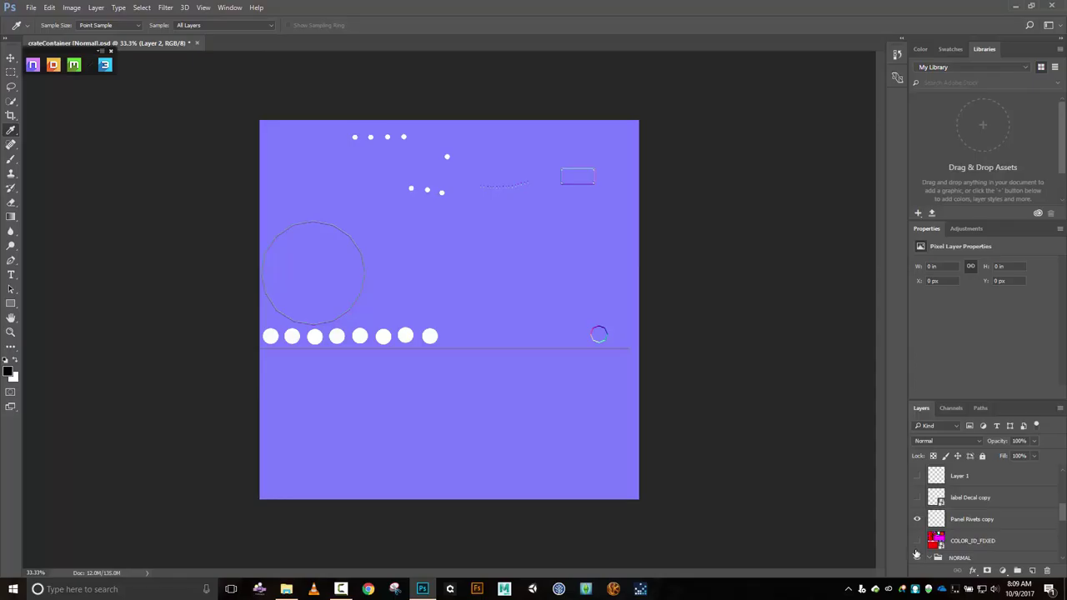
left_click(917, 556)
left_click(916, 498)
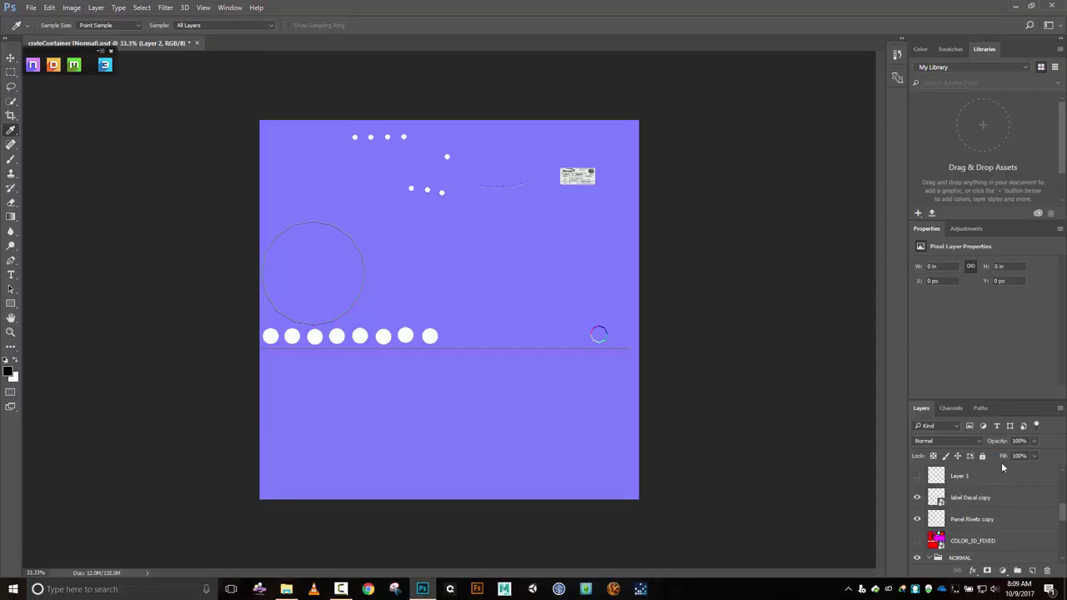
scroll(995, 474, "down", 2)
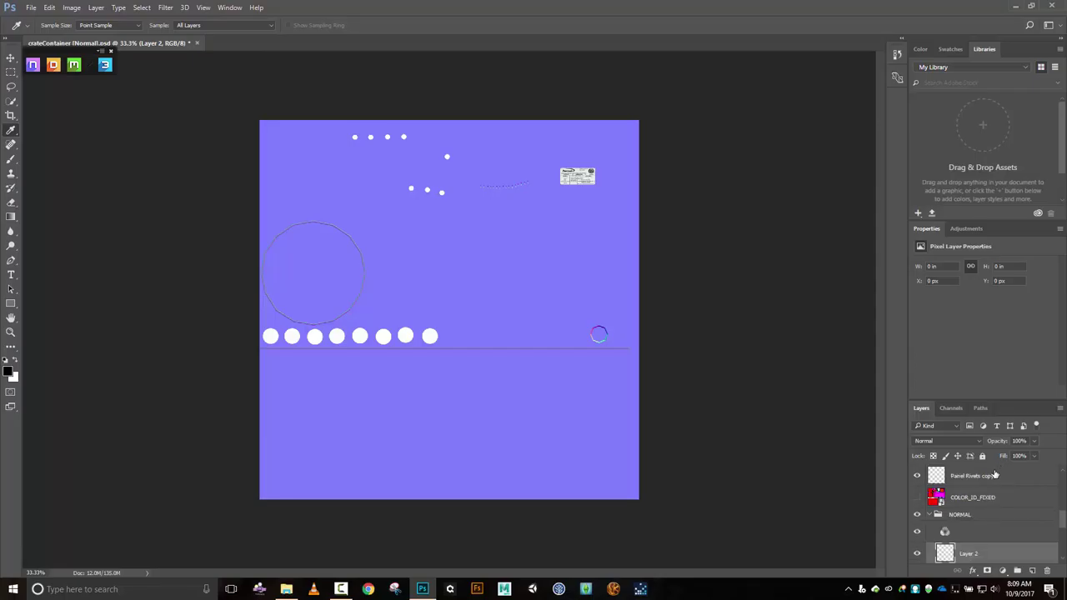
left_click(916, 498)
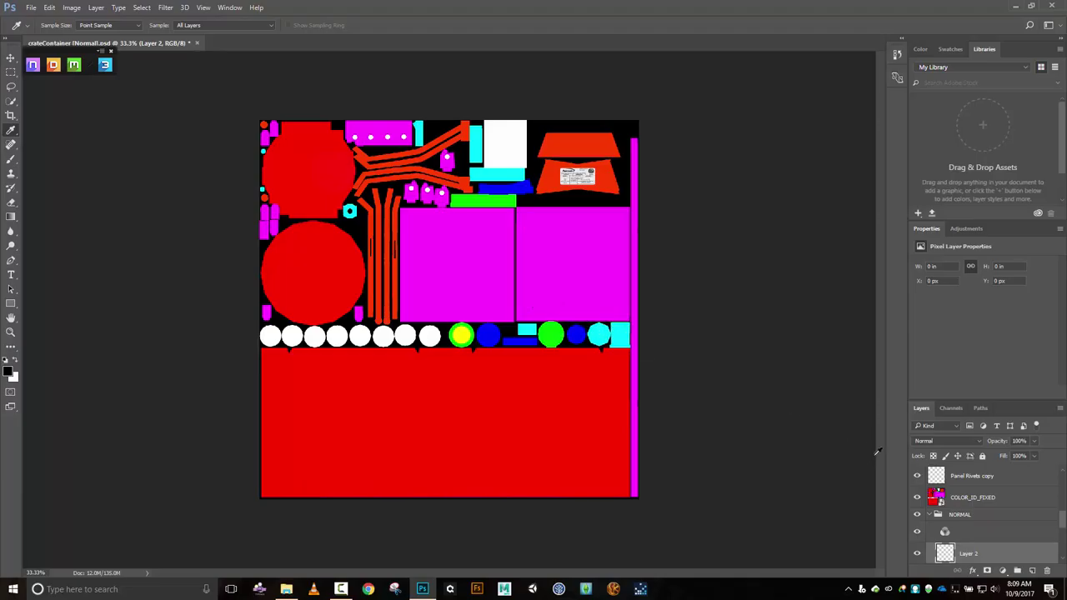
Duplicate the Wheel Hubs copy layer and load its hub shapes as a selection.
scroll(954, 496, "up", 2)
scroll(953, 497, "up", 2)
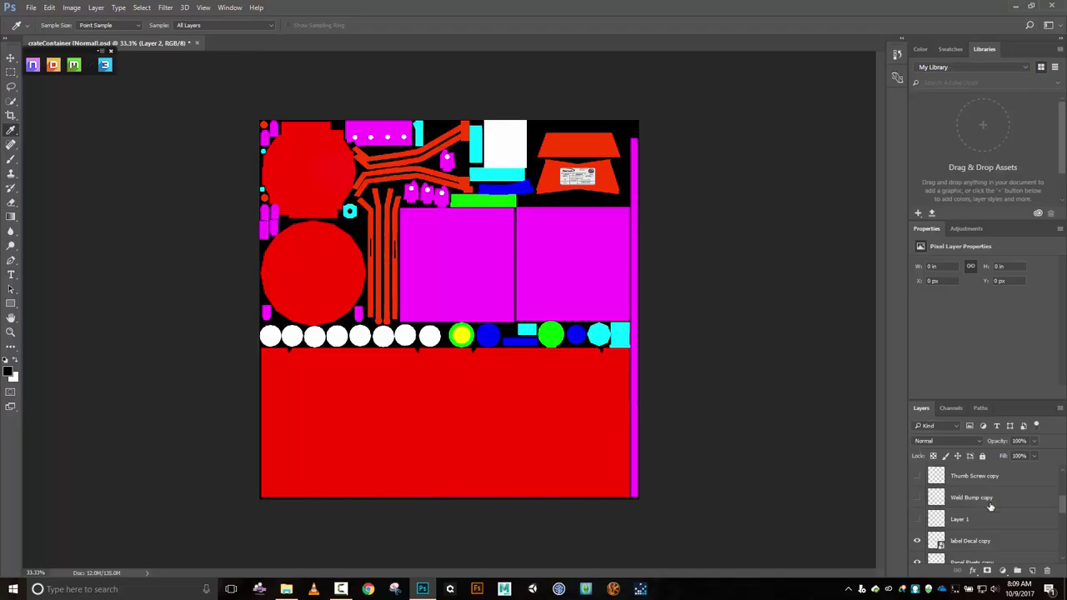
scroll(990, 508, "up", 5)
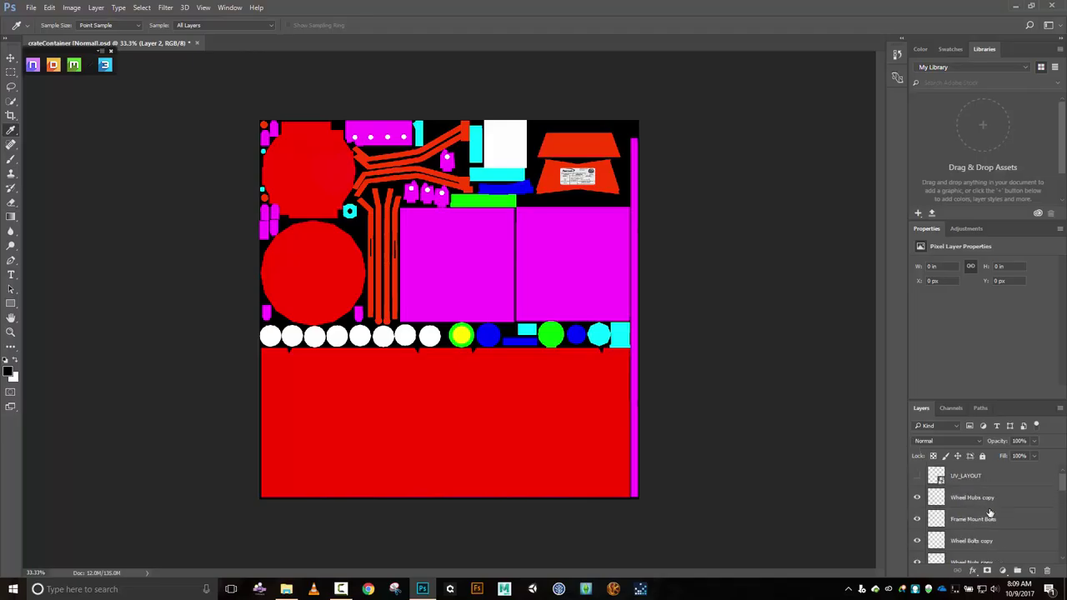
left_click(967, 500)
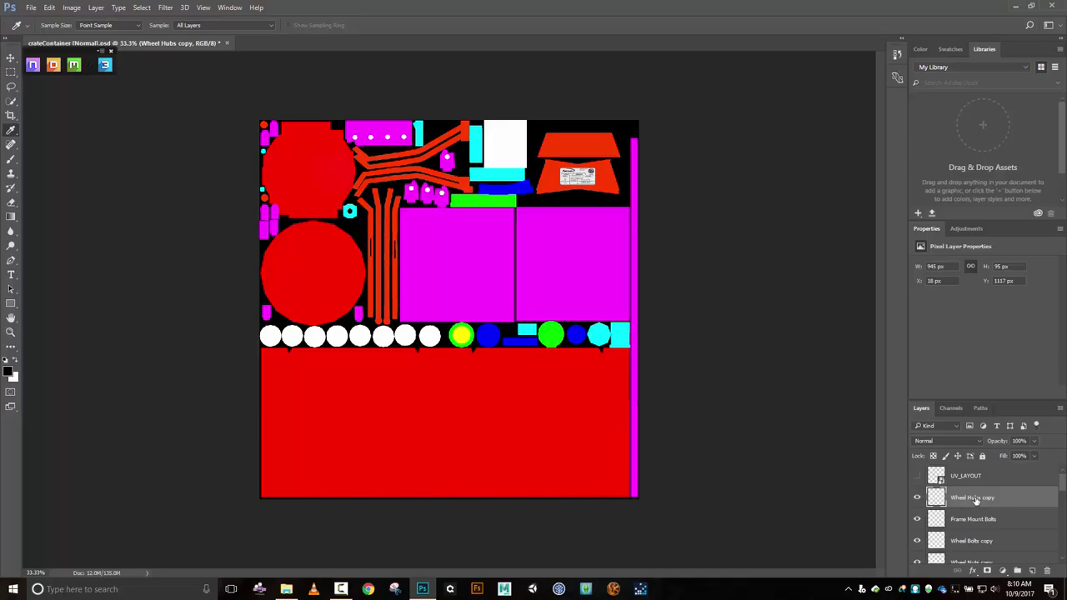
key("ctrl+j")
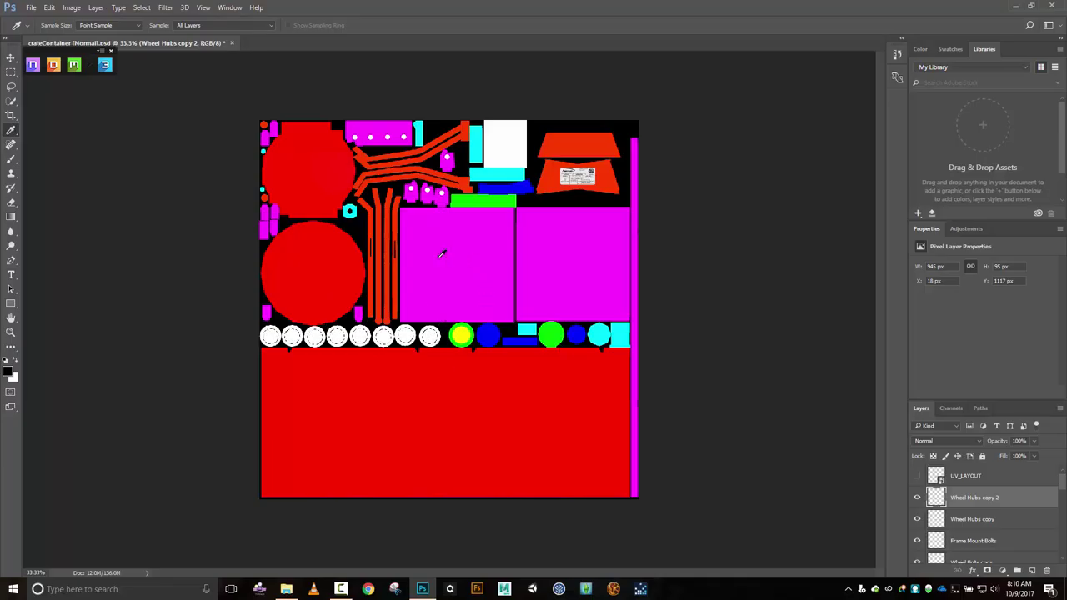
Fill the selected wheel hubs on the duplicate layer with 50% Gray, and hide the Wheel Hubs copy layer.
key("shift+F5")
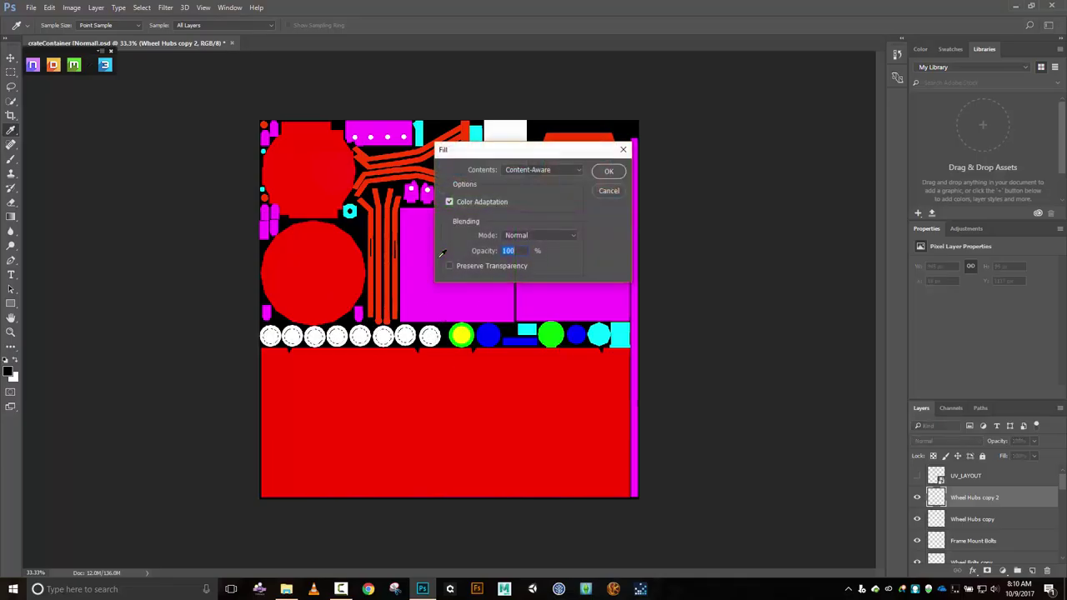
left_click(575, 173)
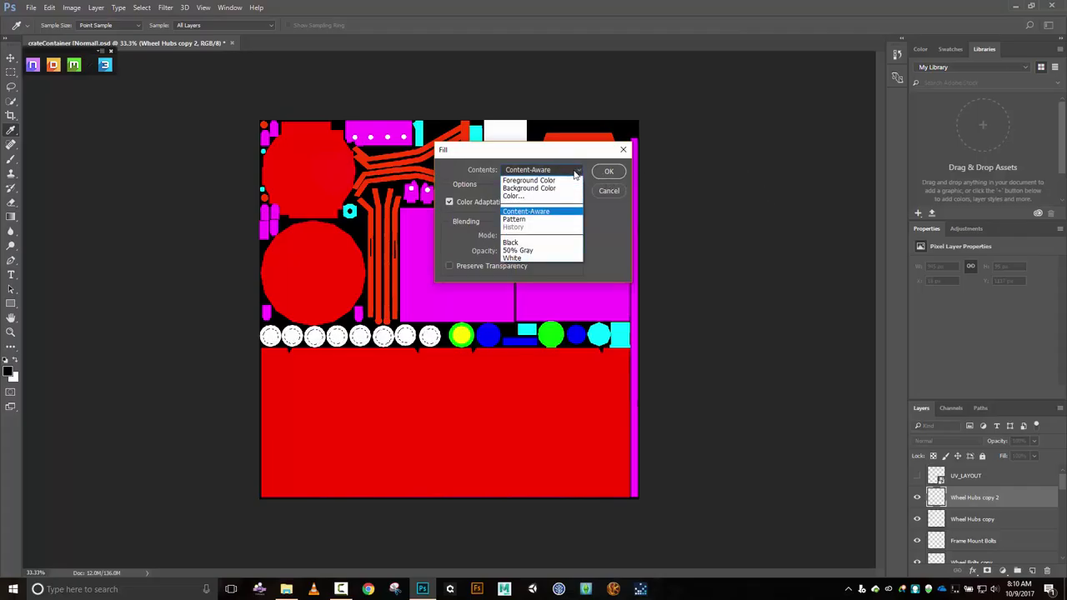
left_click(550, 250)
left_click(609, 171)
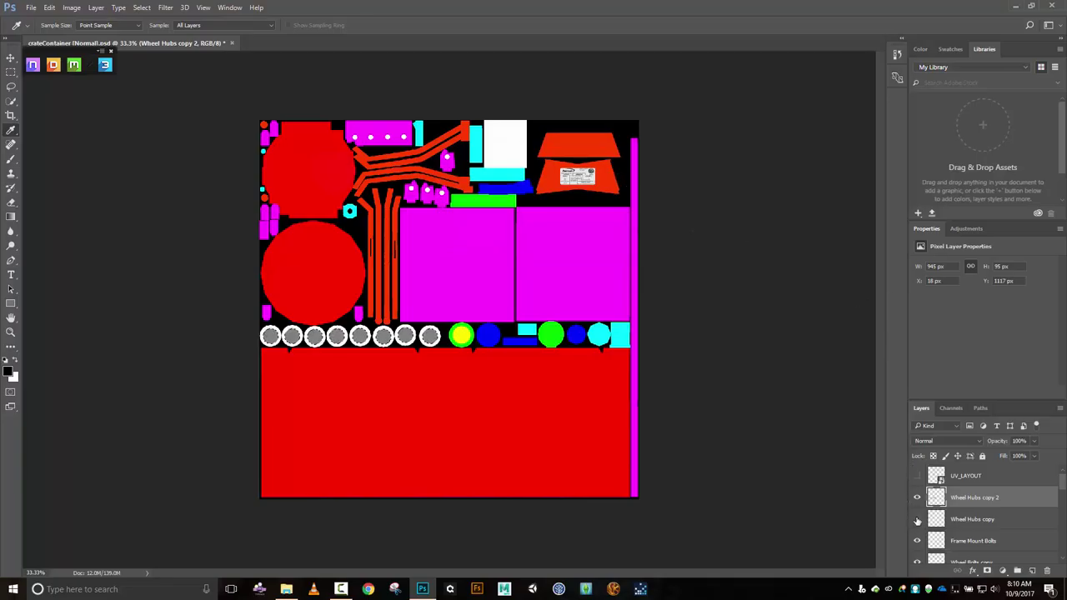
left_click(917, 519)
Fill the Frame Mount Bolts shapes with 50% Gray on the duplicated hubs layer, and hide the Frame Mount Bolts layer.
key("shift+F5")
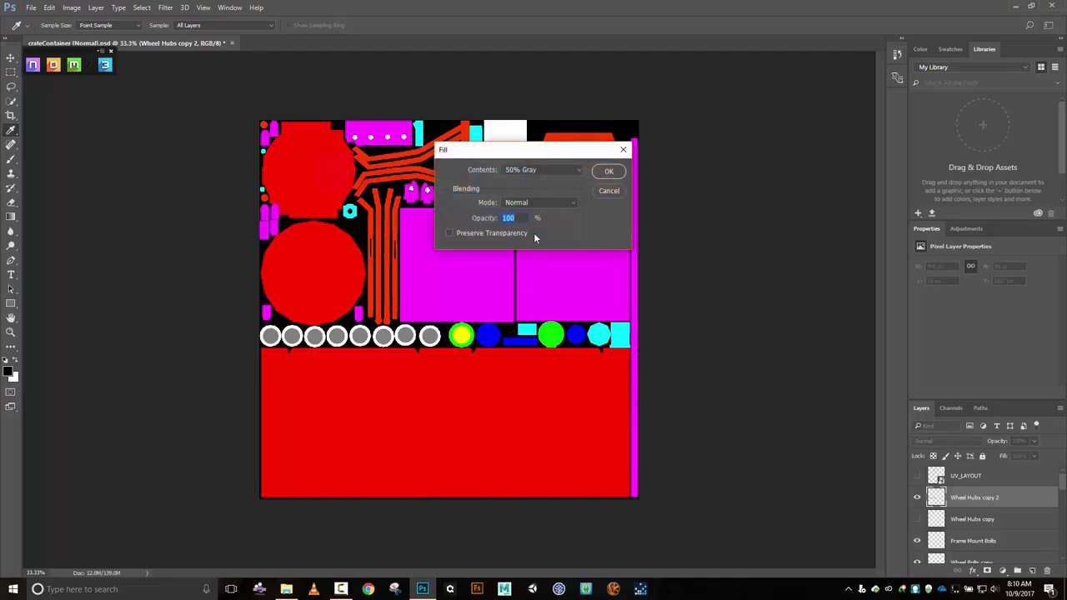
left_click(613, 171)
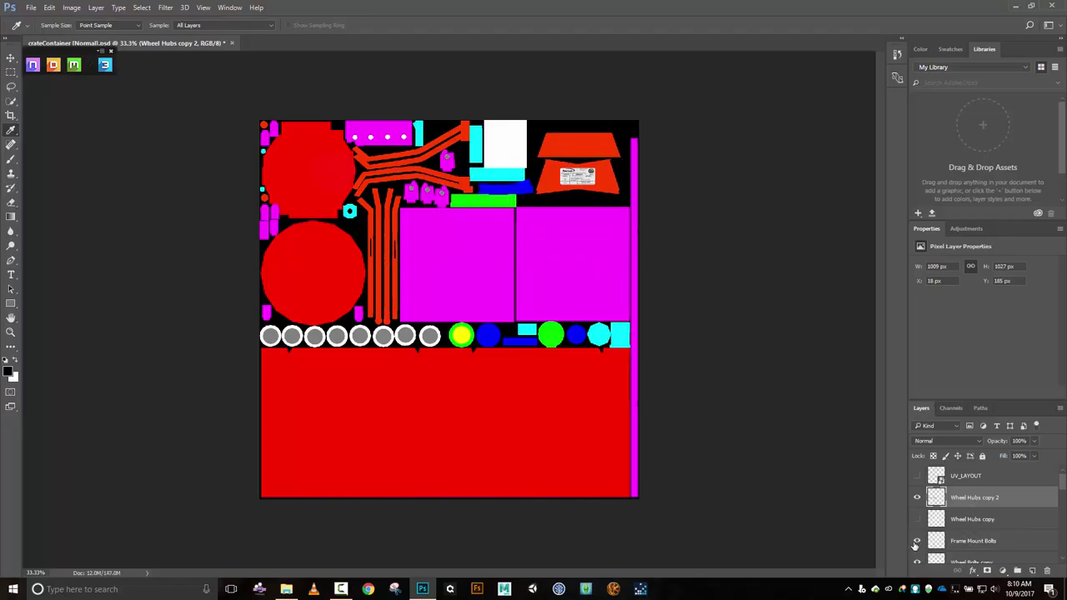
scroll(918, 543, "down", 1)
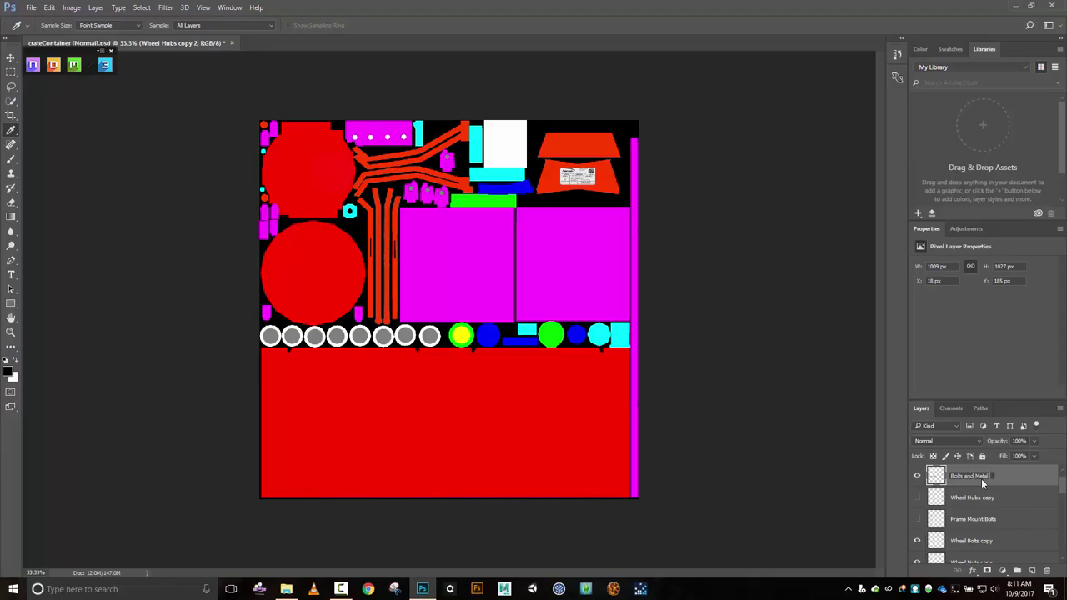
Rename the gray layer as Bolts and Metal ID, and fill the row of four bolts near the texture's upper edge with 50% Gray.
key("Return")
key("shift+F5")
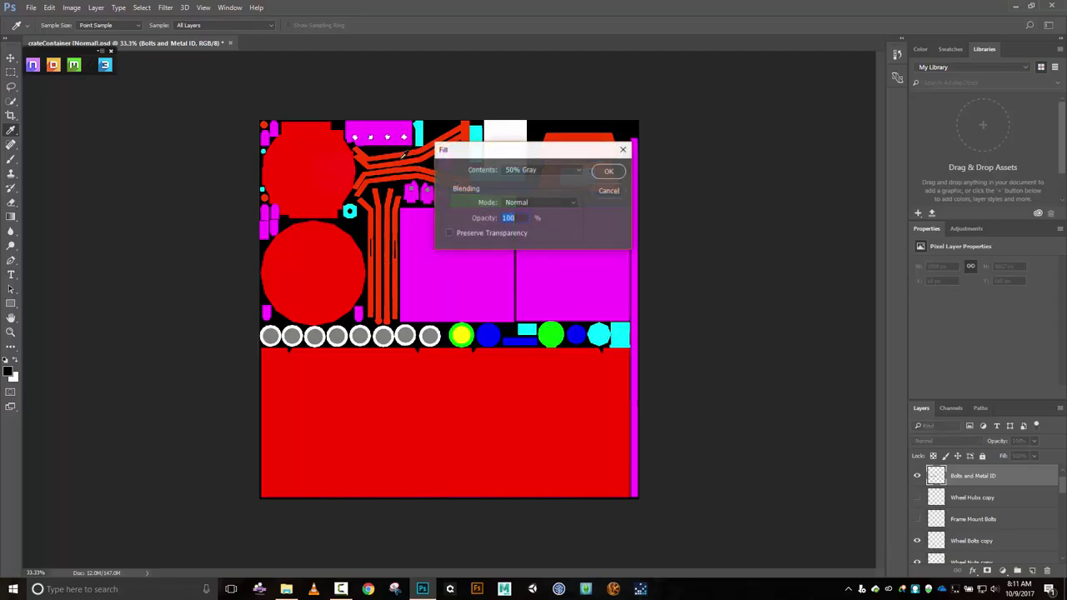
key("Escape")
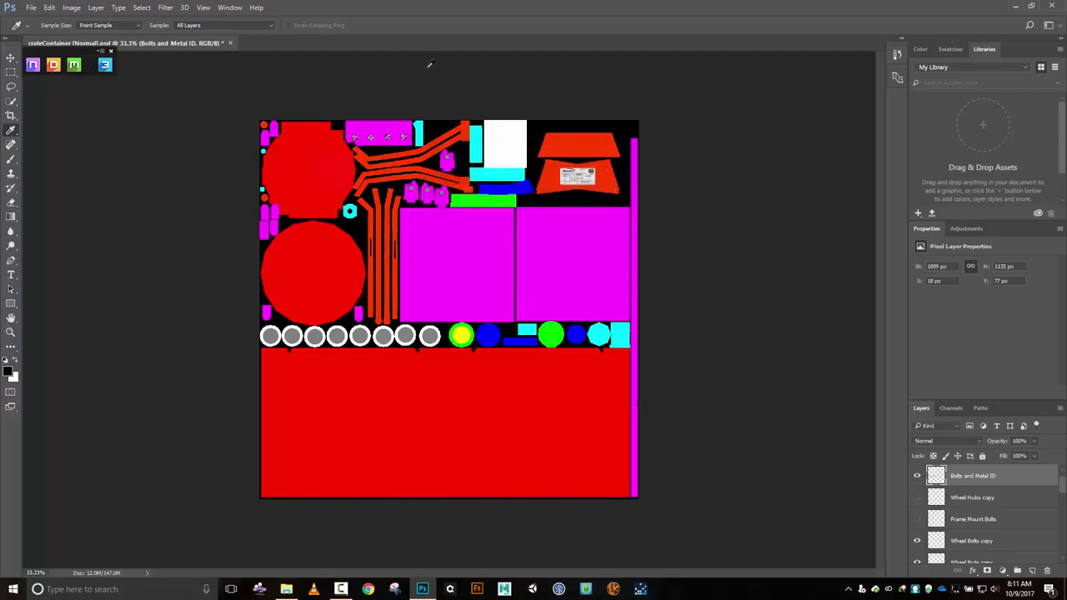
Hide the Wheel Bolts copy and Wheel Nuts copy layers, and load the round glass shape inside the cyan octagon as a selection.
left_click(917, 541)
left_click_drag(990, 398, 997, 263)
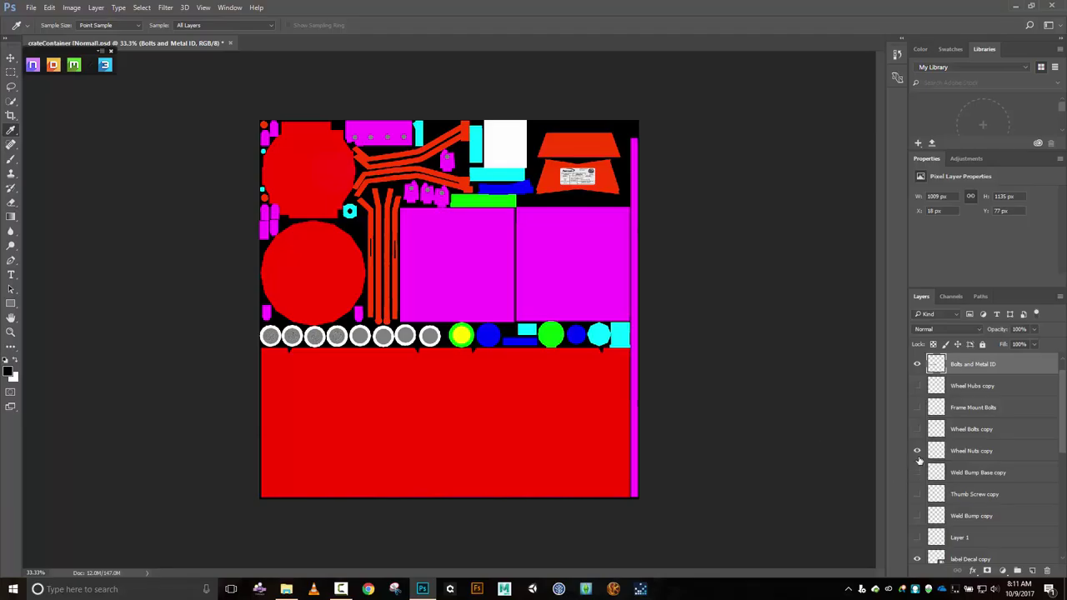
scroll(961, 508, "down", 2)
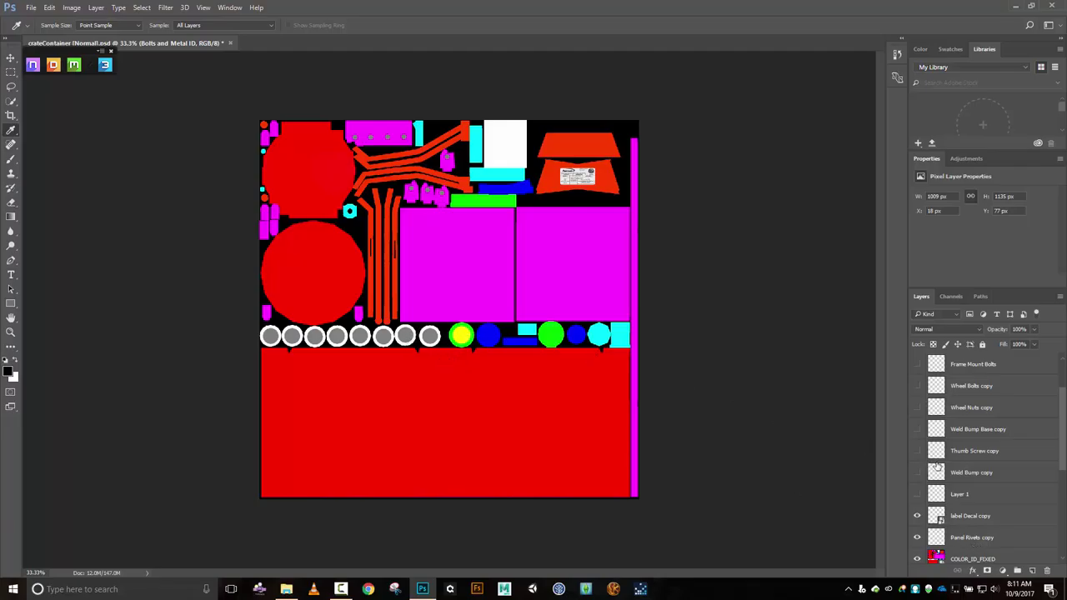
scroll(935, 467, "down", 1)
scroll(936, 468, "up", 4)
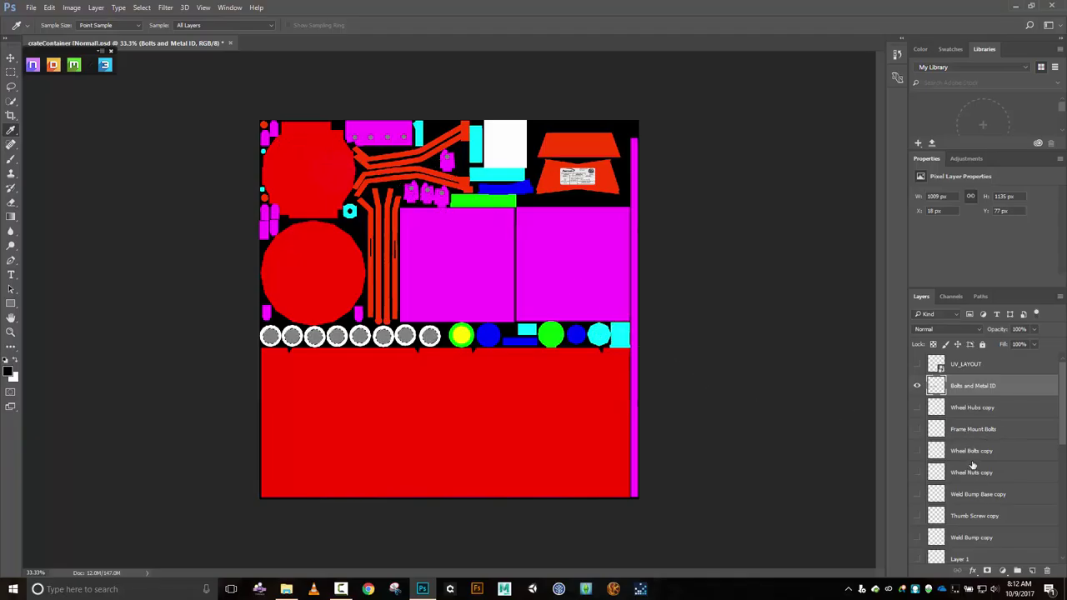
scroll(972, 465, "down", 3)
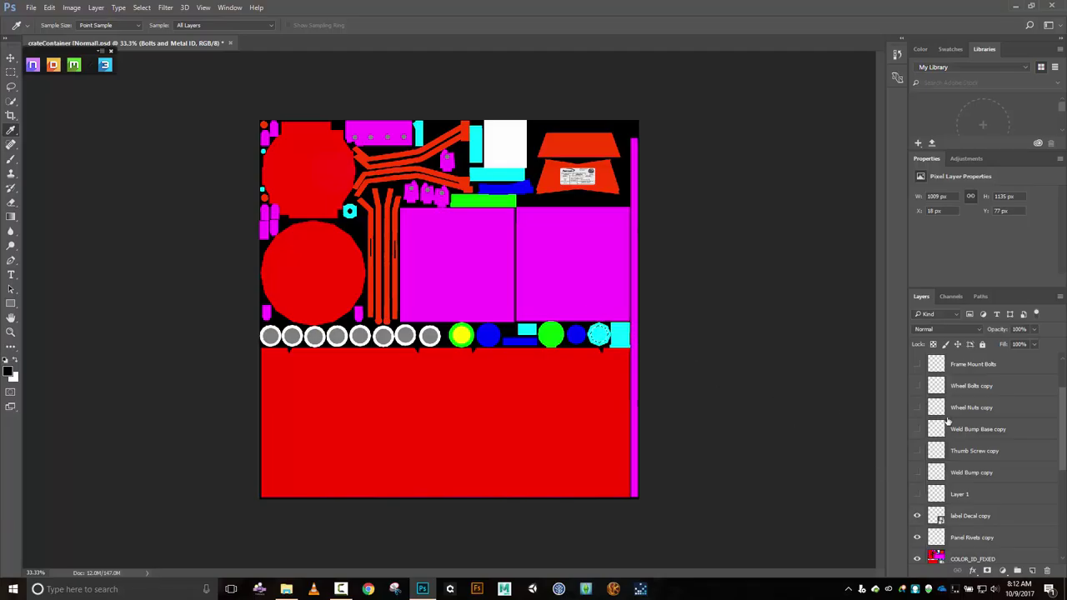
left_click(974, 439, "ctrl")
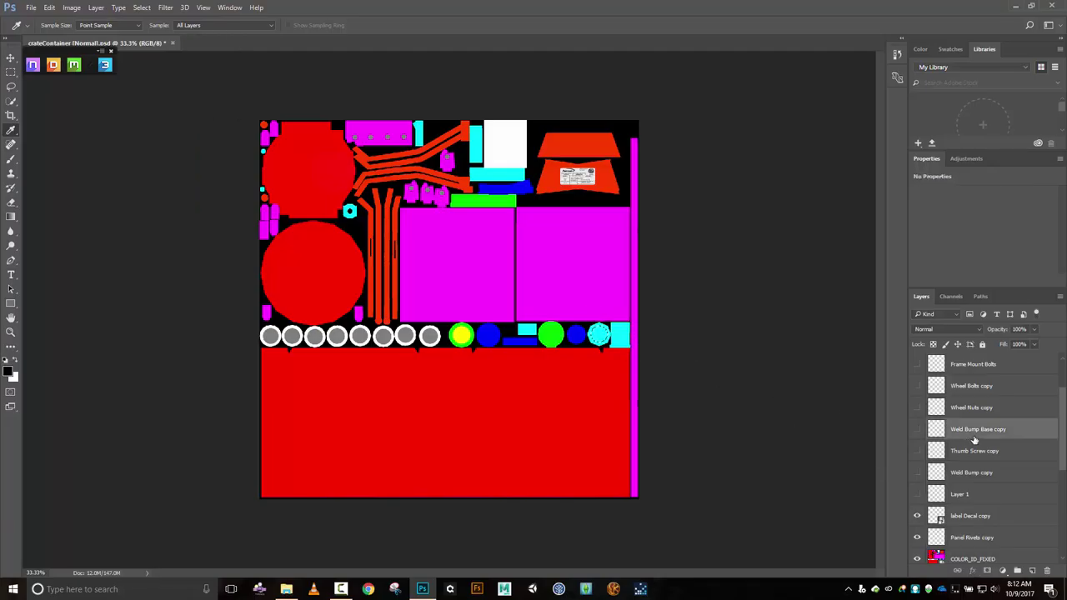
key("ctrl+j")
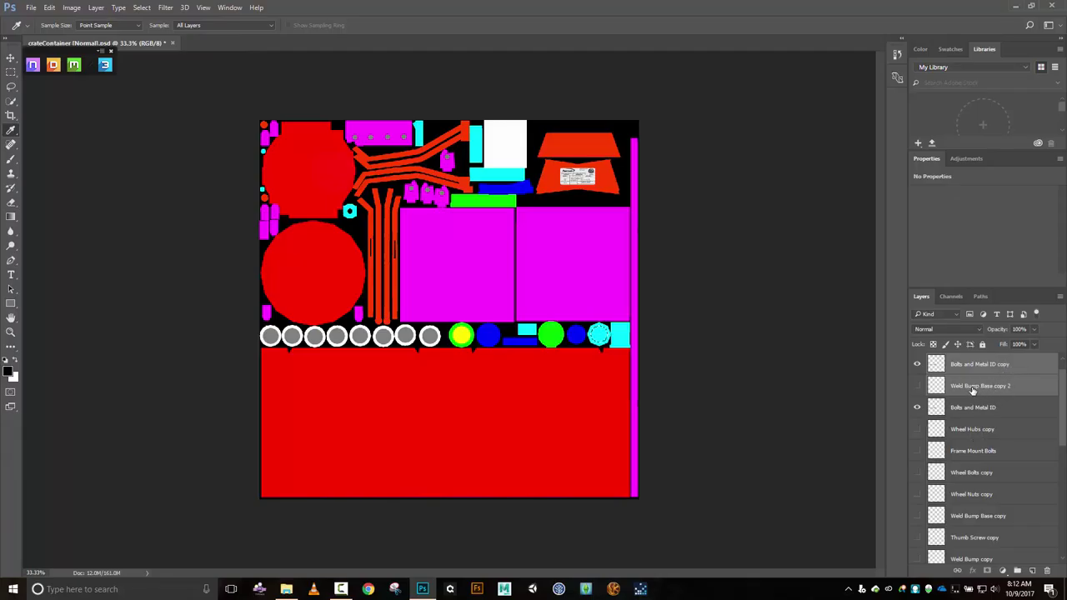
left_click(973, 388)
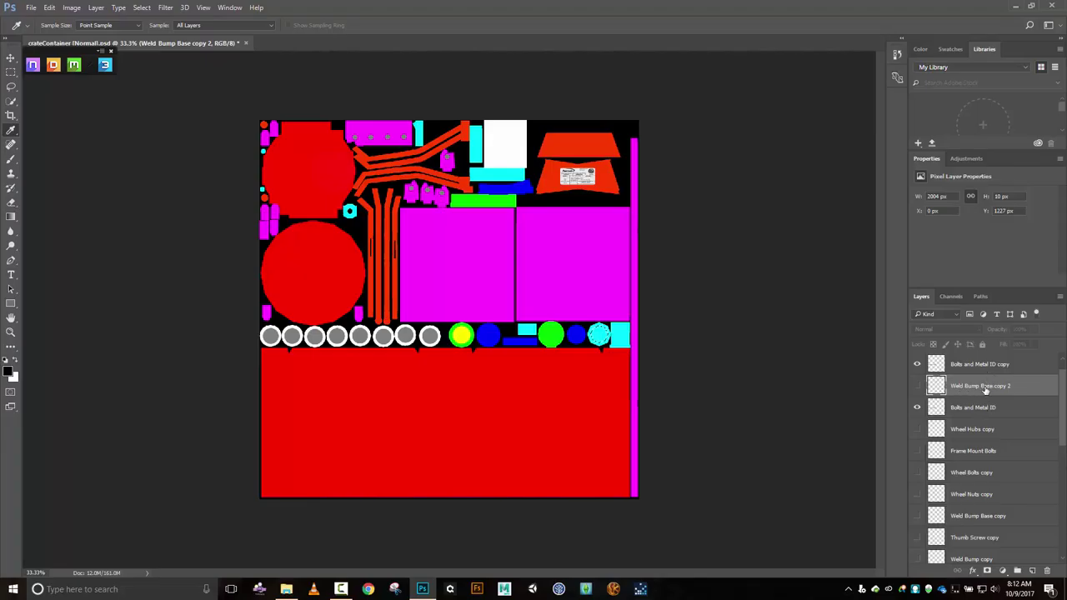
left_click(1048, 571)
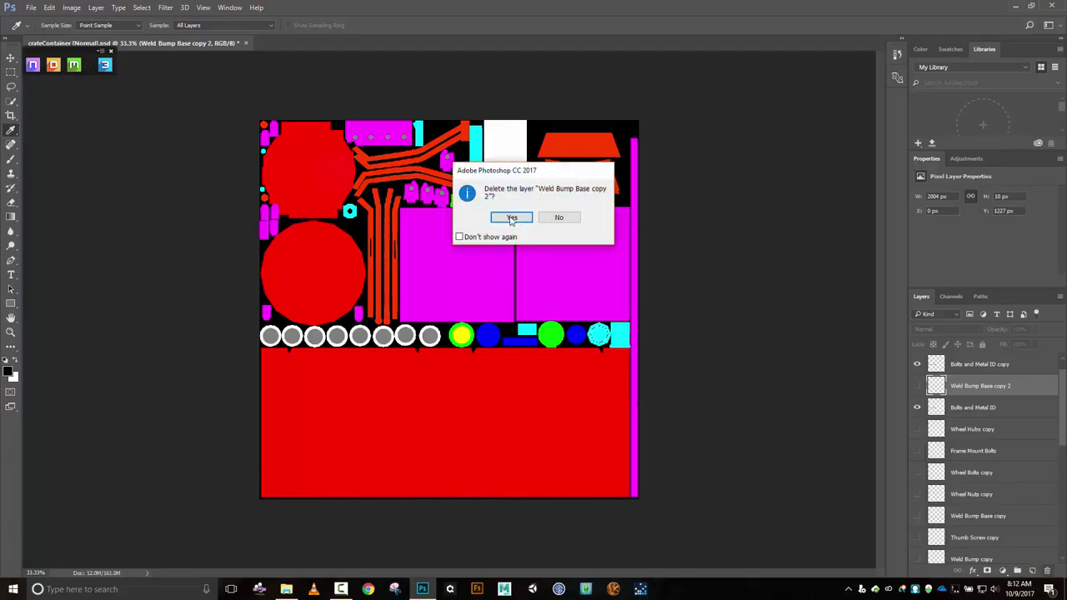
left_click(514, 218)
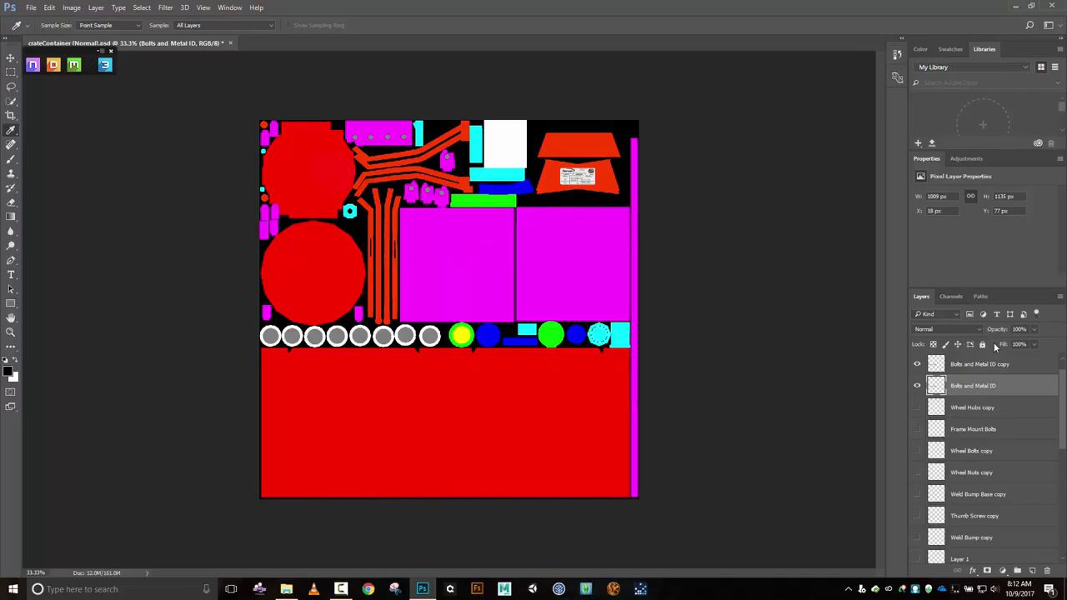
Add an empty layer above Bolts and Metal ID, and delete the Bolts and Metal ID copy layer.
left_click(1032, 571)
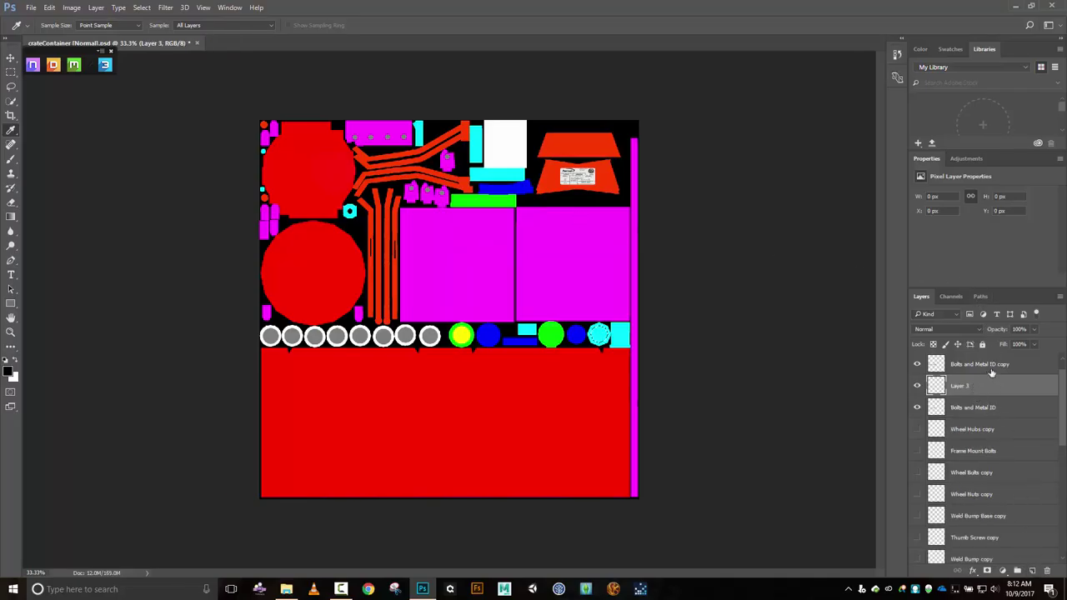
scroll(987, 394, "up", 1)
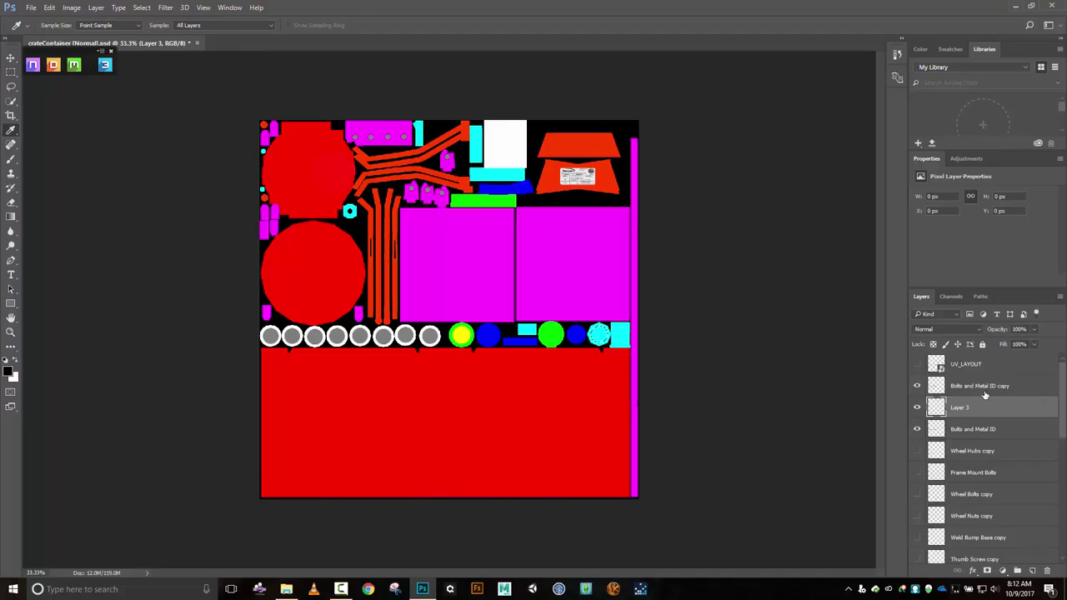
left_click(918, 388)
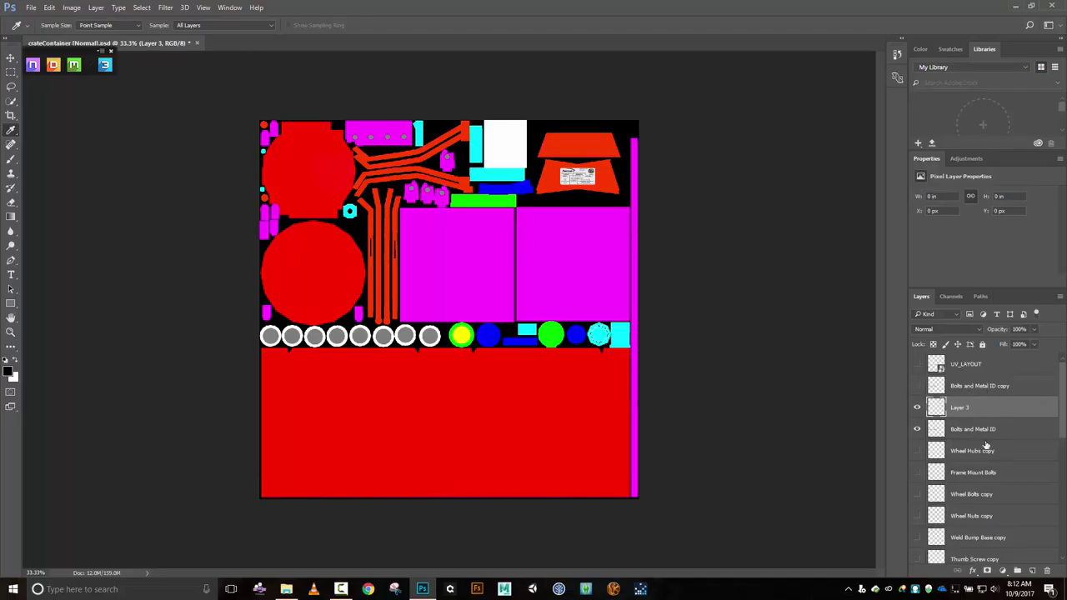
left_click(988, 389)
left_click(1047, 571)
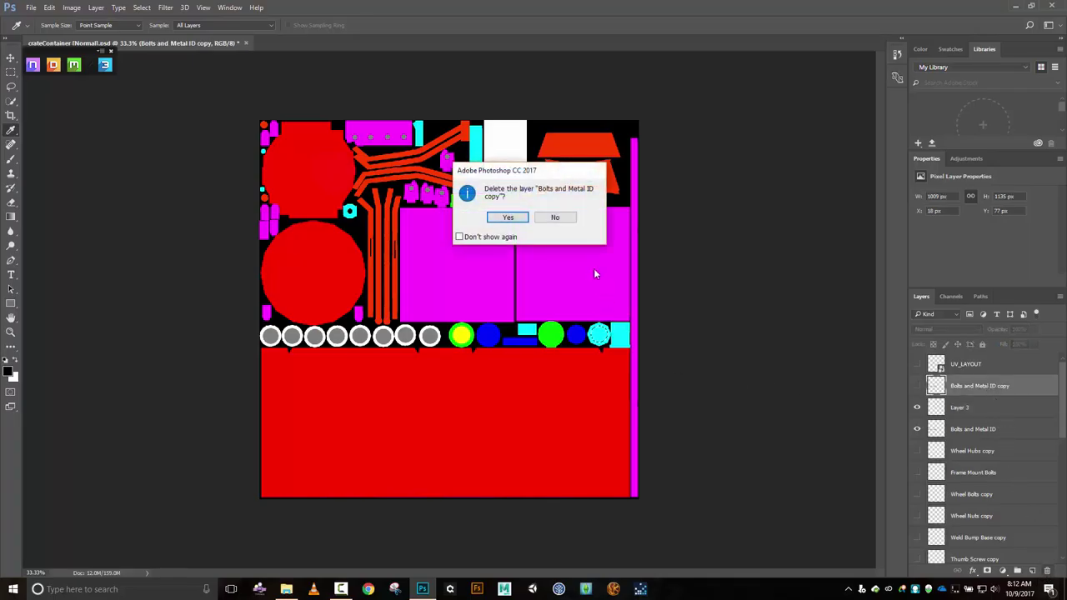
left_click(507, 216)
Rename the new empty layer as Glass ID.
double_click(960, 386)
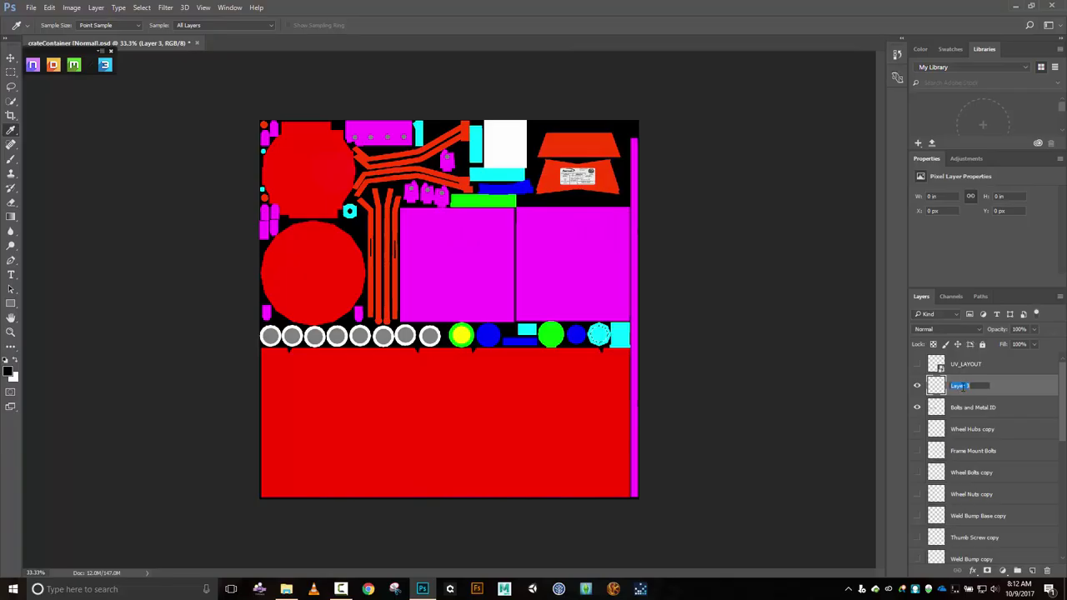
type("class ID")
key("Return")
Set the foreground color to orange, hex ff7200.
left_click(10, 369)
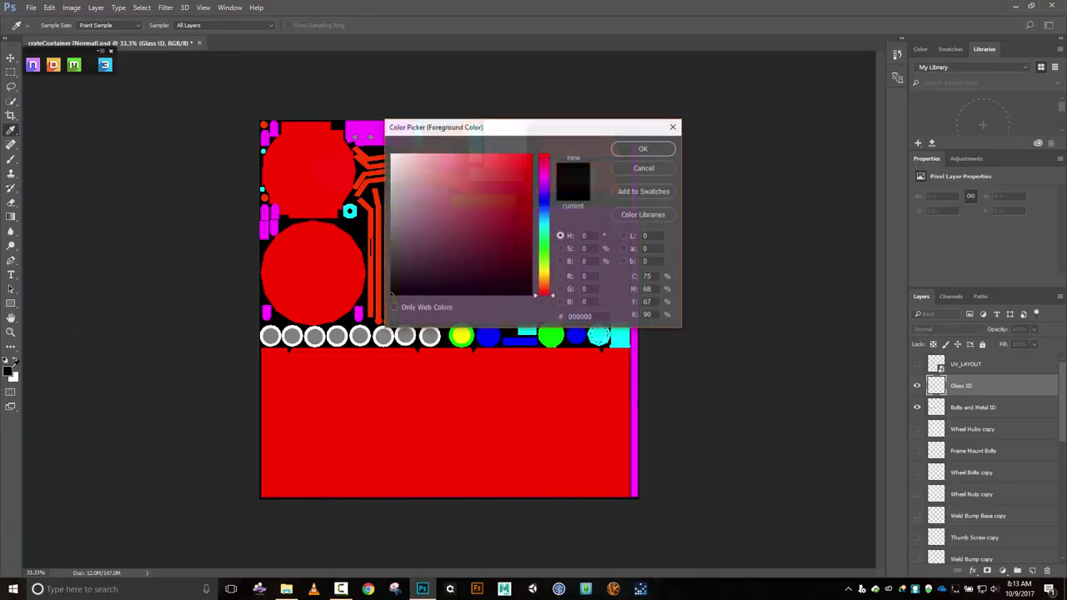
left_click_drag(554, 127, 825, 229)
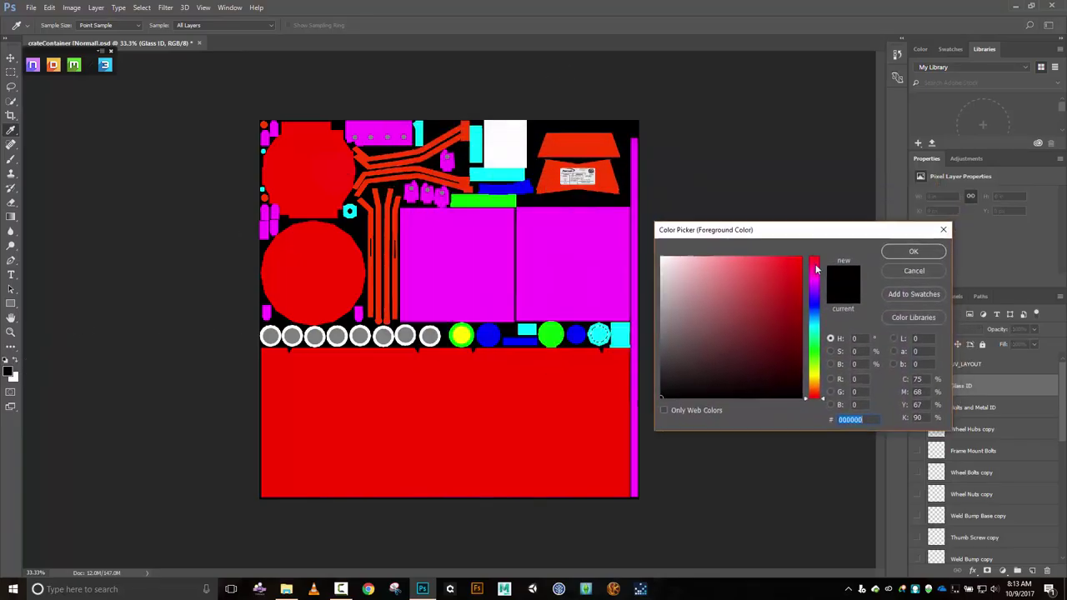
left_click_drag(816, 269, 838, 270)
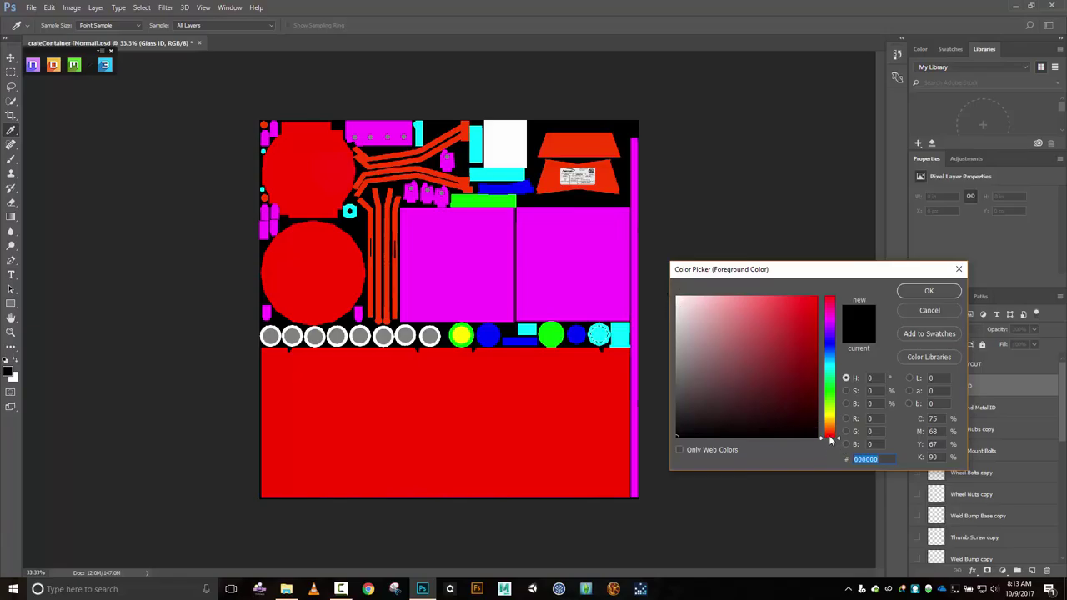
left_click_drag(830, 439, 832, 431)
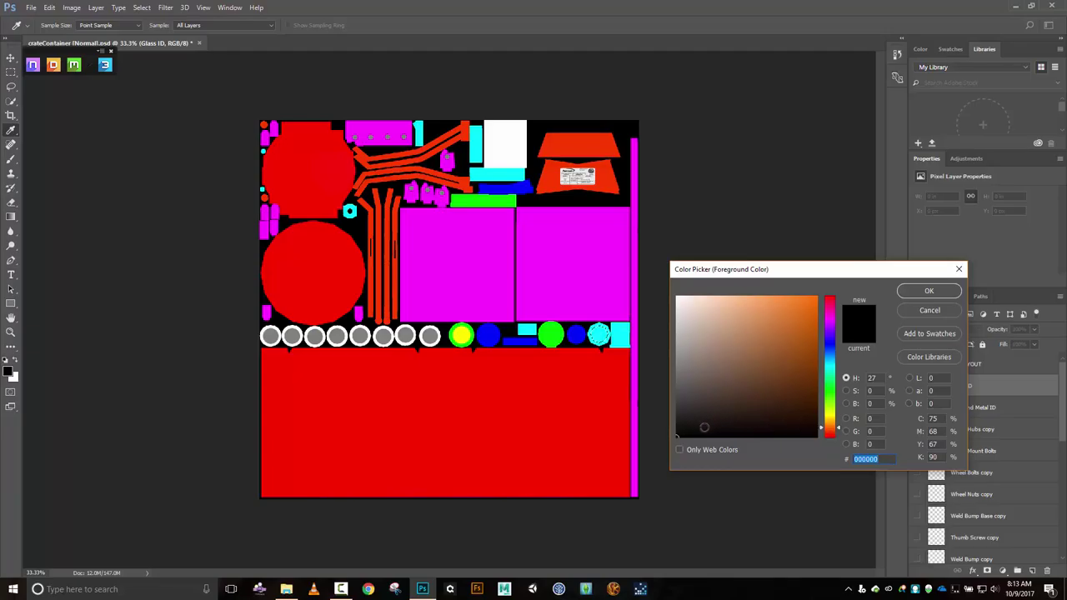
type("db6200")
left_click_drag(812, 306, 834, 282)
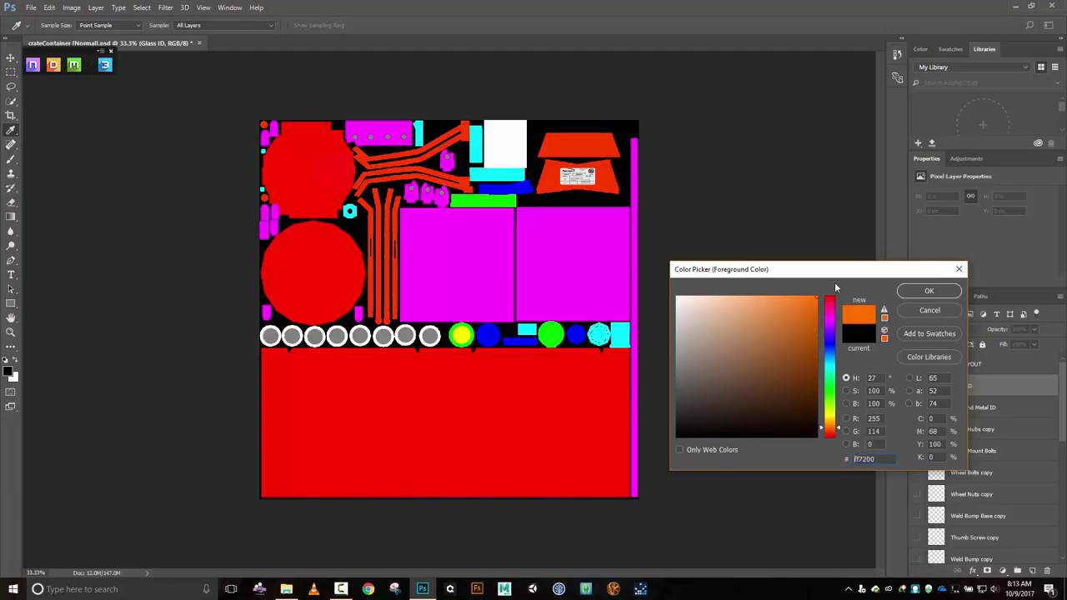
left_click(915, 293)
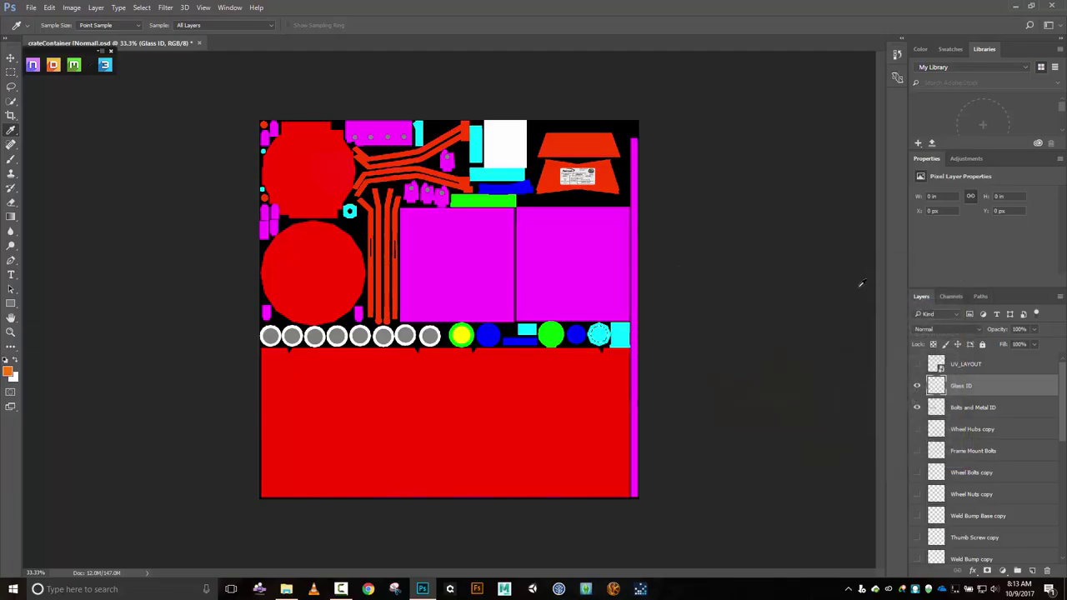
Fill the selected circle inside the cyan octagon with the foreground color on the Glass ID layer.
key("shift+F5")
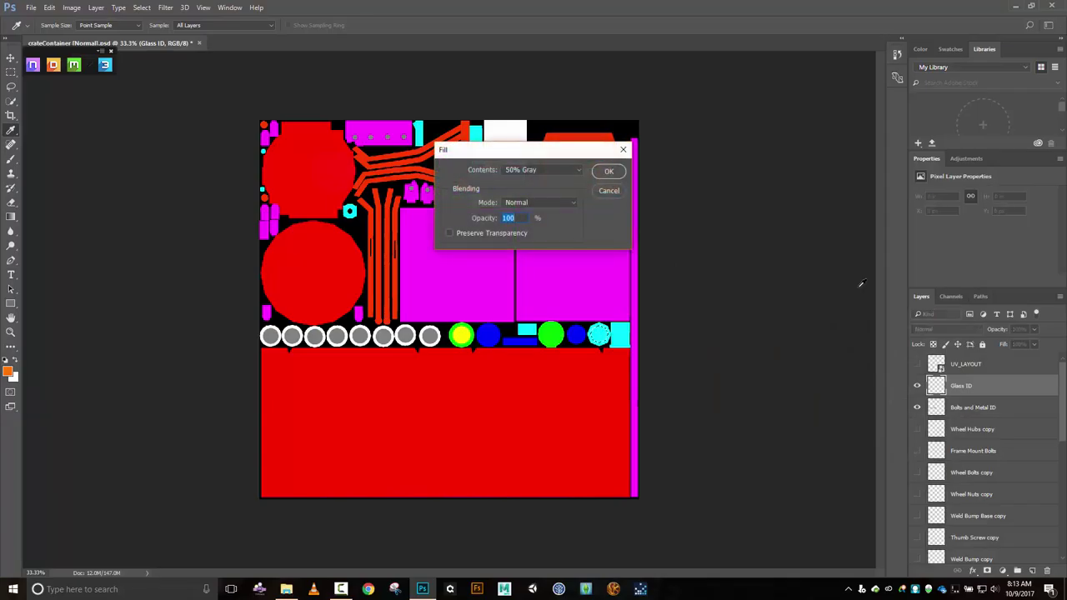
left_click(577, 171)
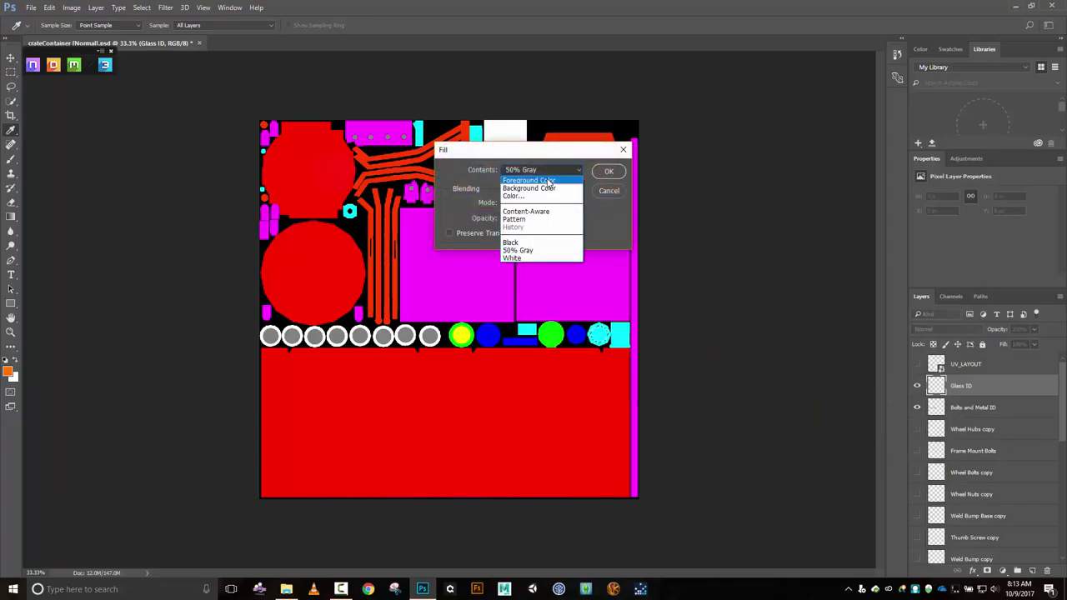
left_click(528, 180)
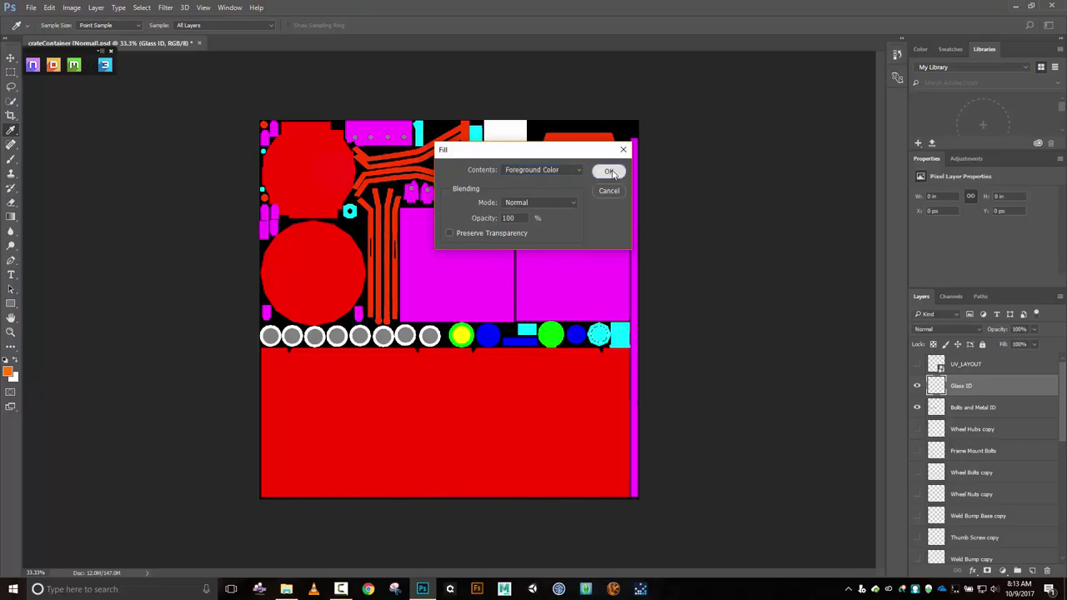
left_click(608, 171)
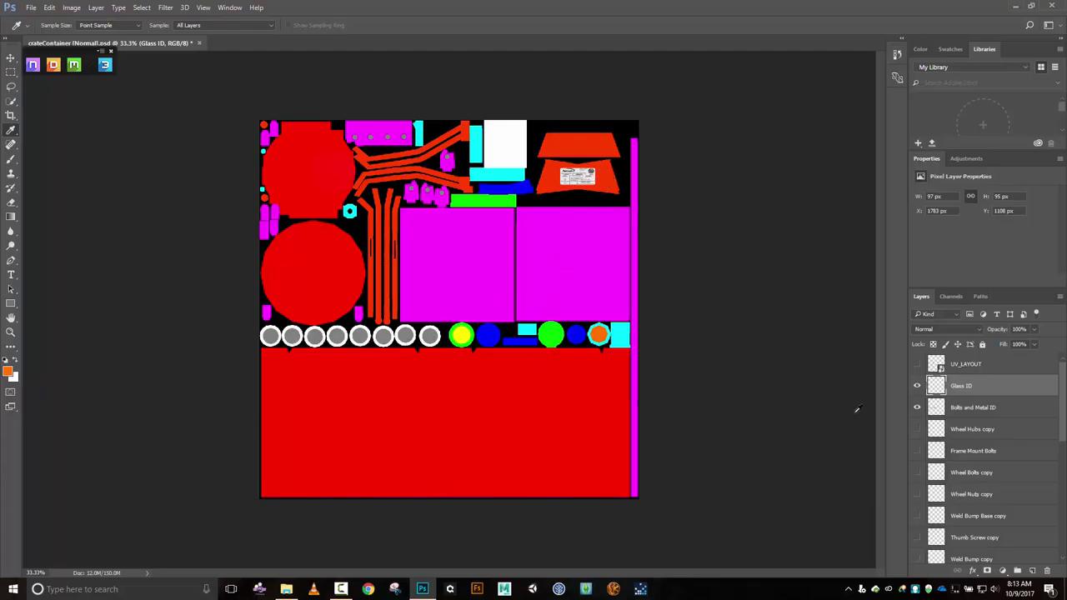
Add an empty layer above Glass ID and name it Metal Plate ID.
left_click(1031, 570)
double_click(961, 387)
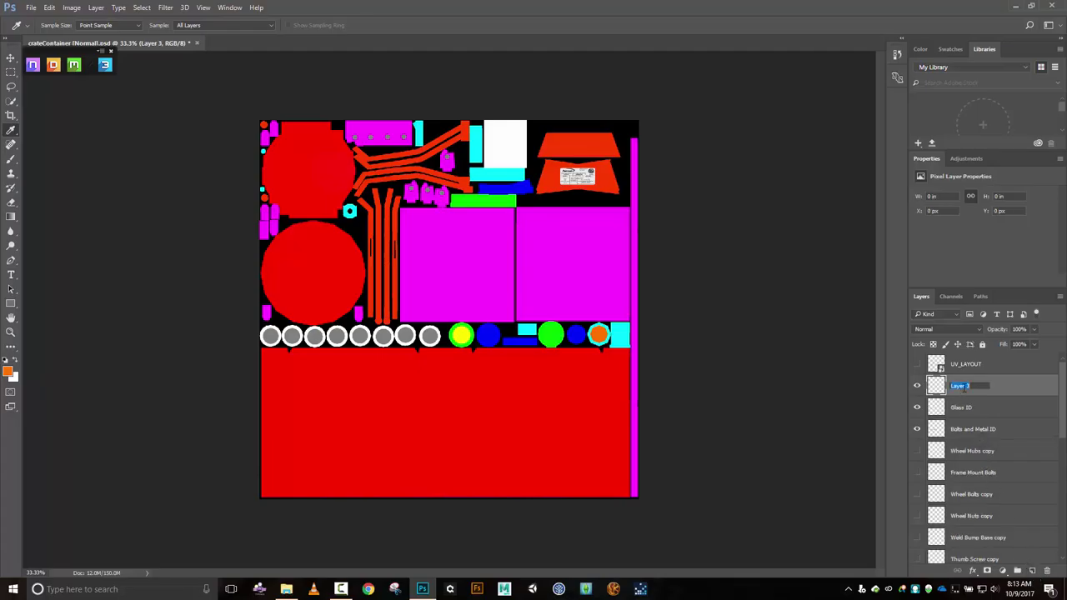
type("Metal Plate ID")
key("Return")
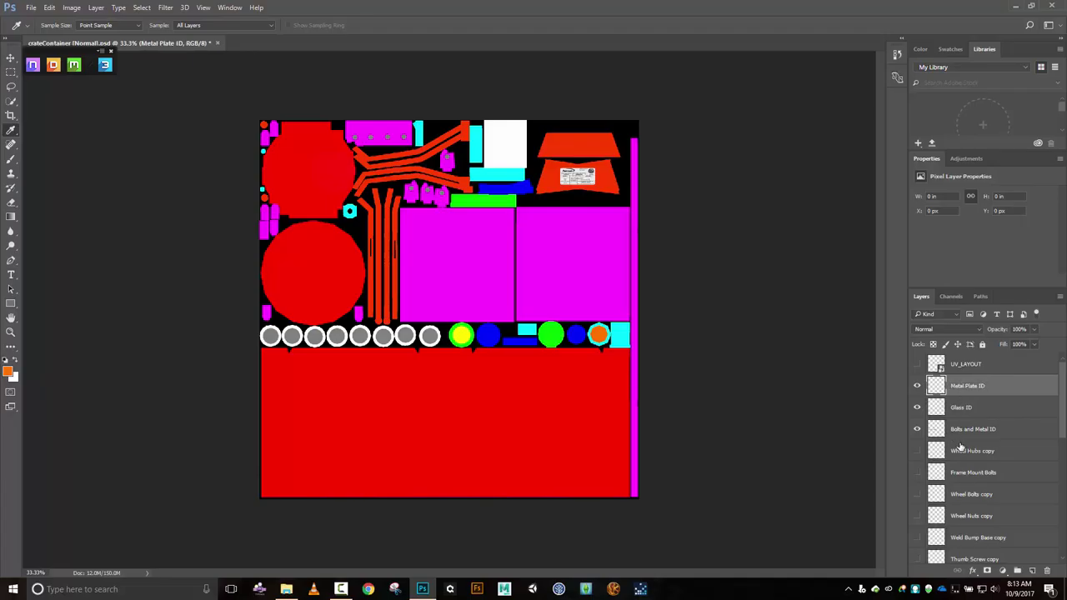
Load the label Decal copy layer's shape as a selection while keeping the Metal Plate ID layer active.
scroll(962, 447, "down", 5)
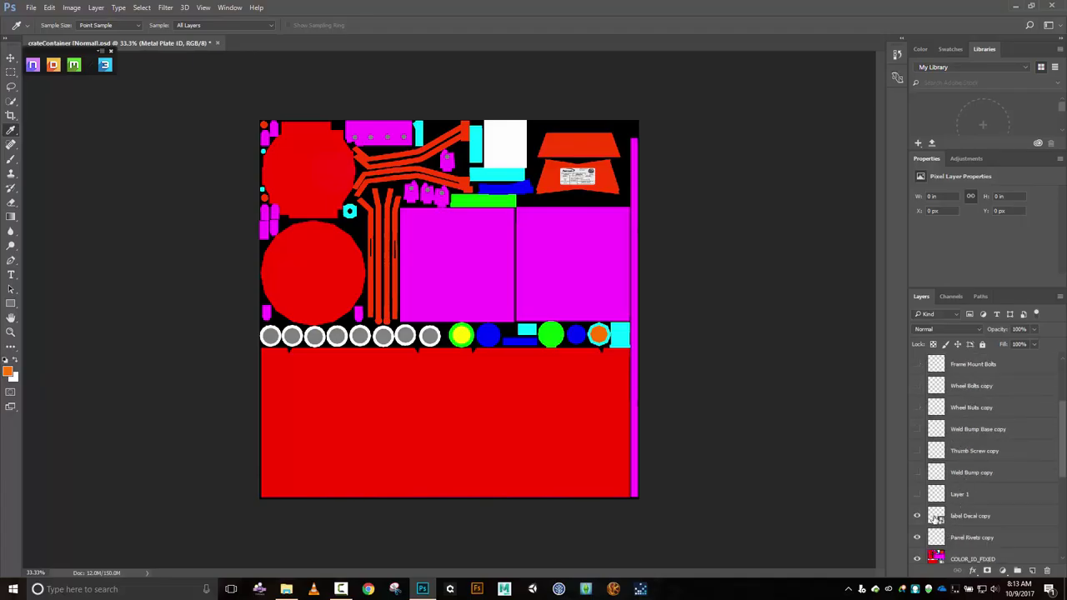
left_click(934, 517, "ctrl")
scroll(1009, 510, "up", 5)
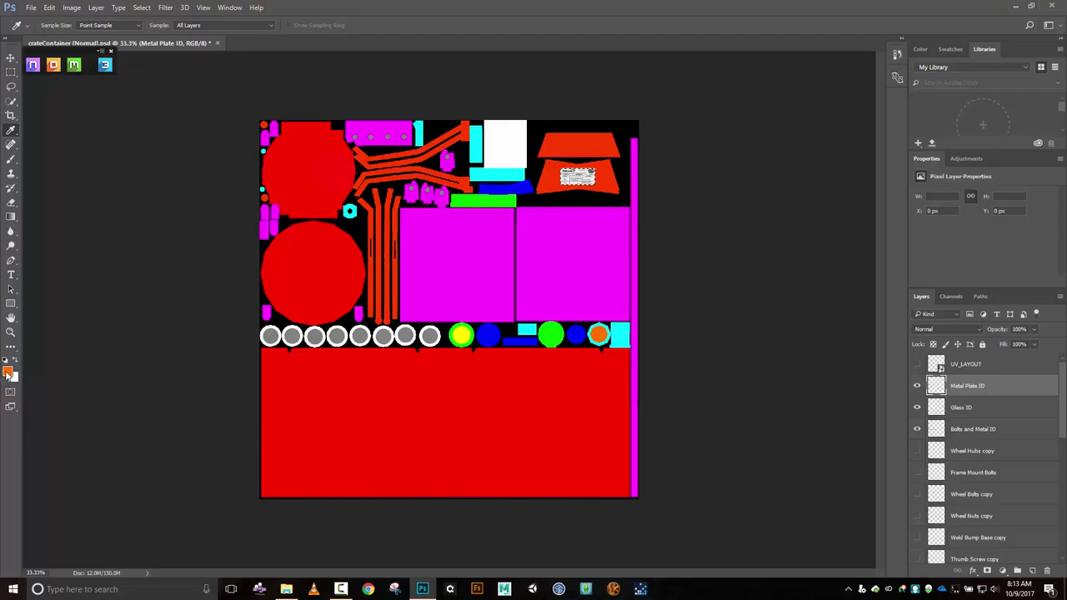
Set the foreground color to brown, hex 7a4105, and fill the selected label plate with it on the Metal Plate ID layer.
left_click(8, 372)
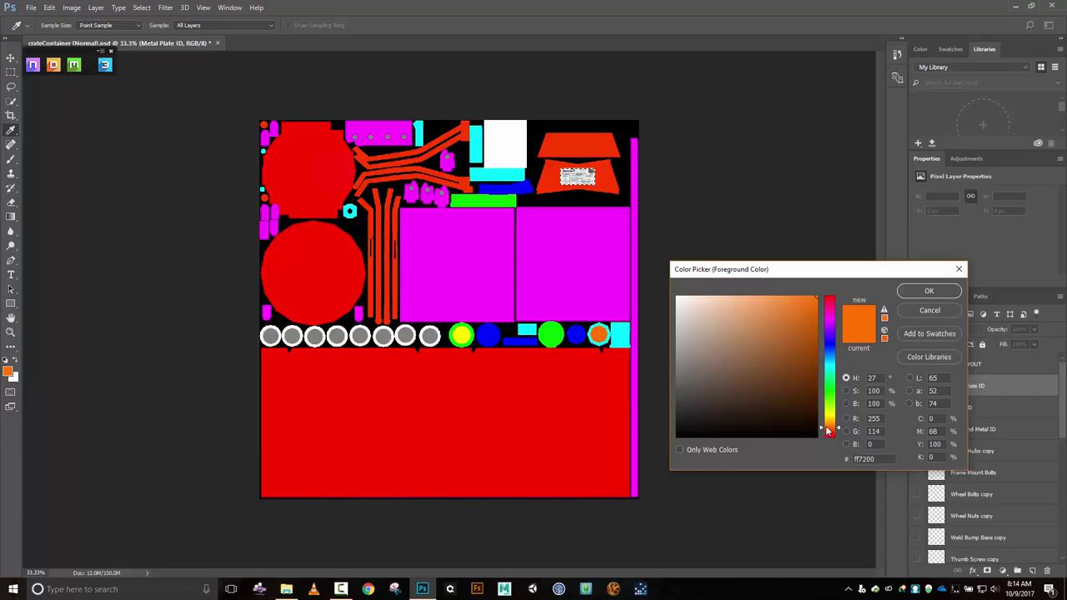
mouse_move(828, 429)
left_mouse_down()
mouse_move(835, 305)
mouse_move(837, 427)
left_mouse_up()
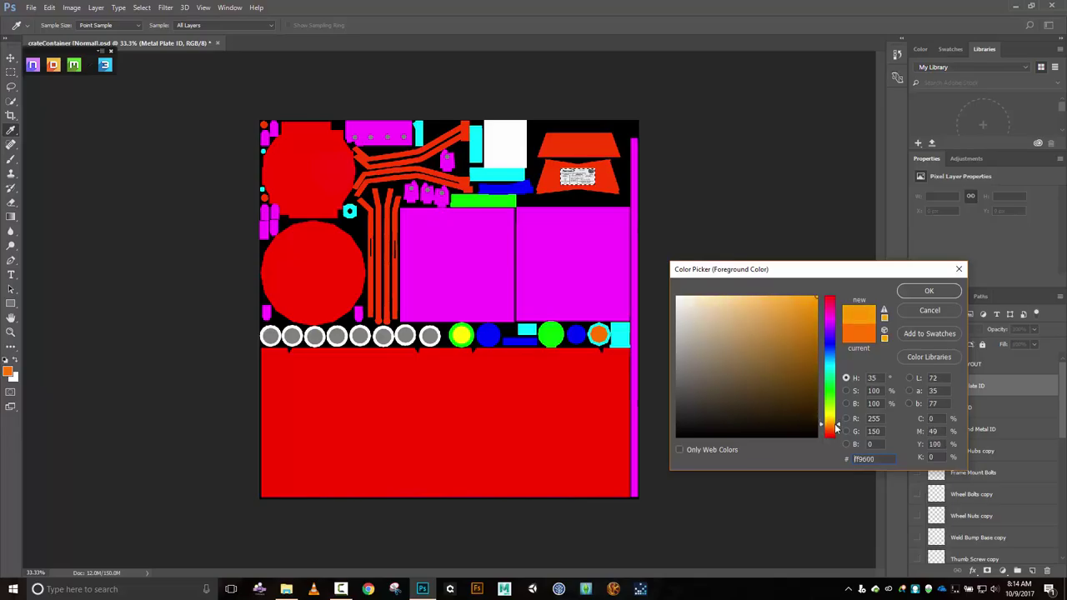
left_click_drag(838, 426, 837, 429)
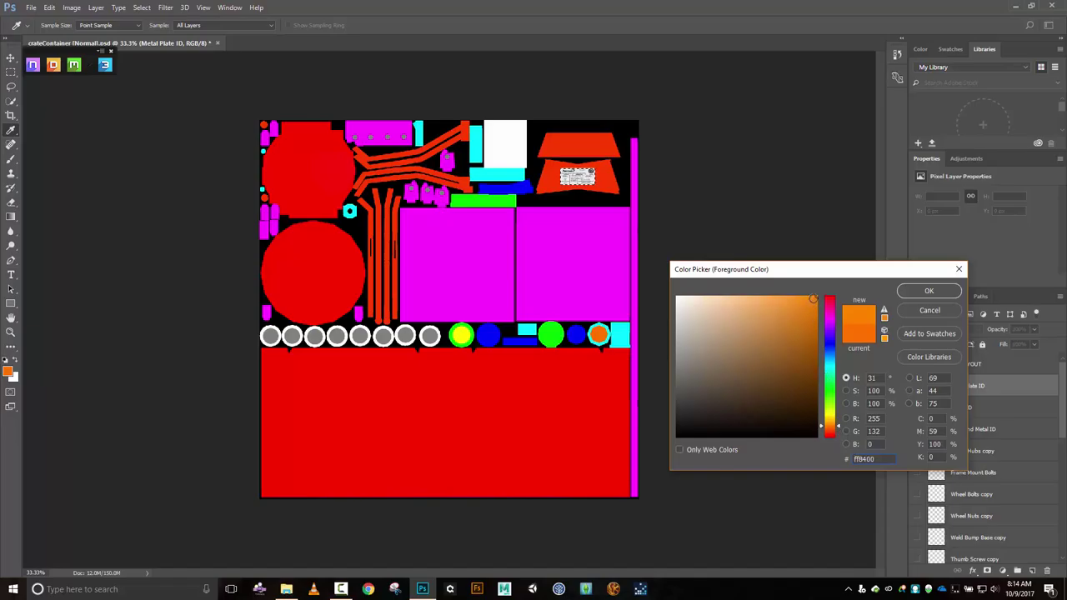
left_click_drag(813, 344, 811, 369)
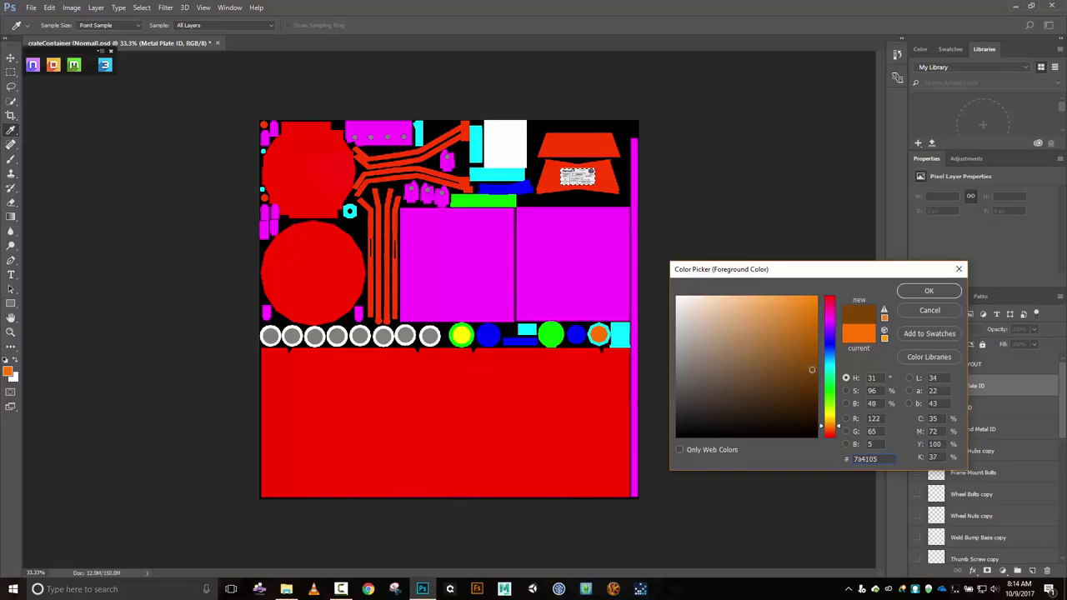
left_click(918, 293)
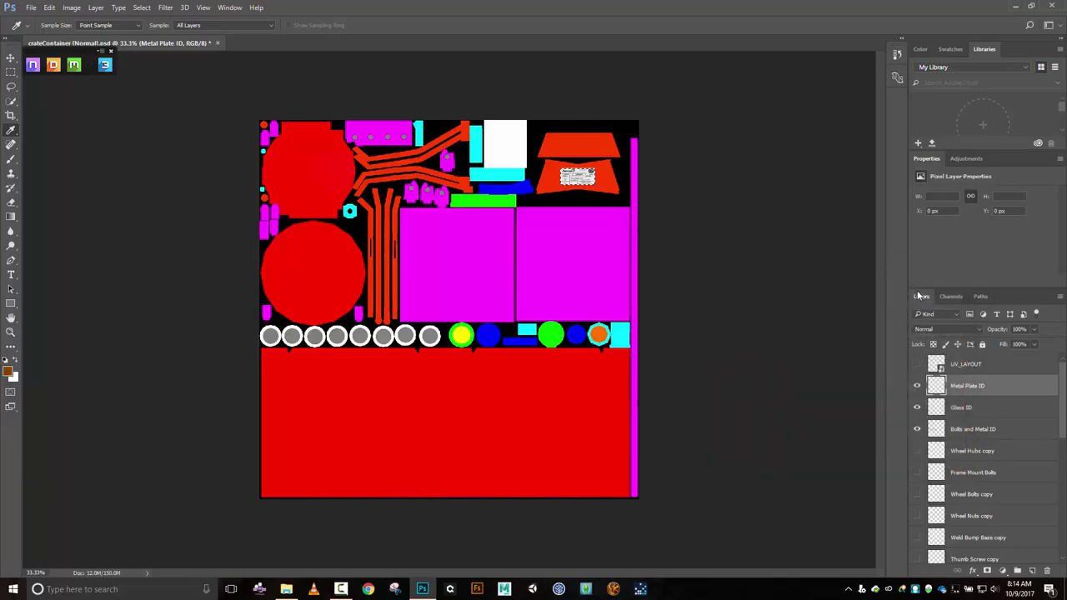
key("shift+F5")
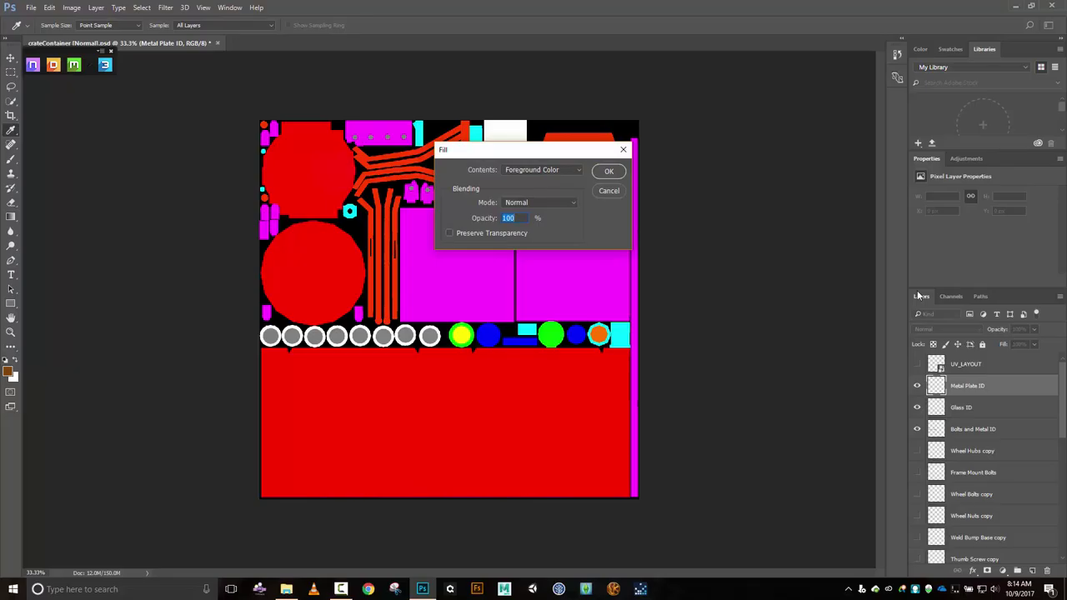
key("Return")
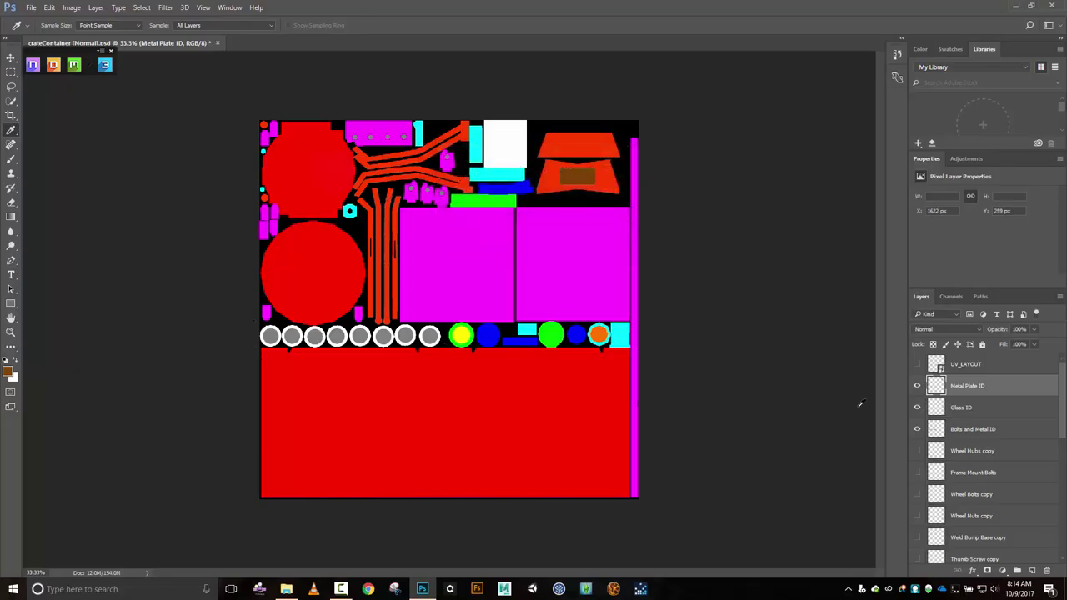
Hide the NORMAL group and the Panel Rivets copy and label Decal copy layers.
scroll(964, 440, "down", 4)
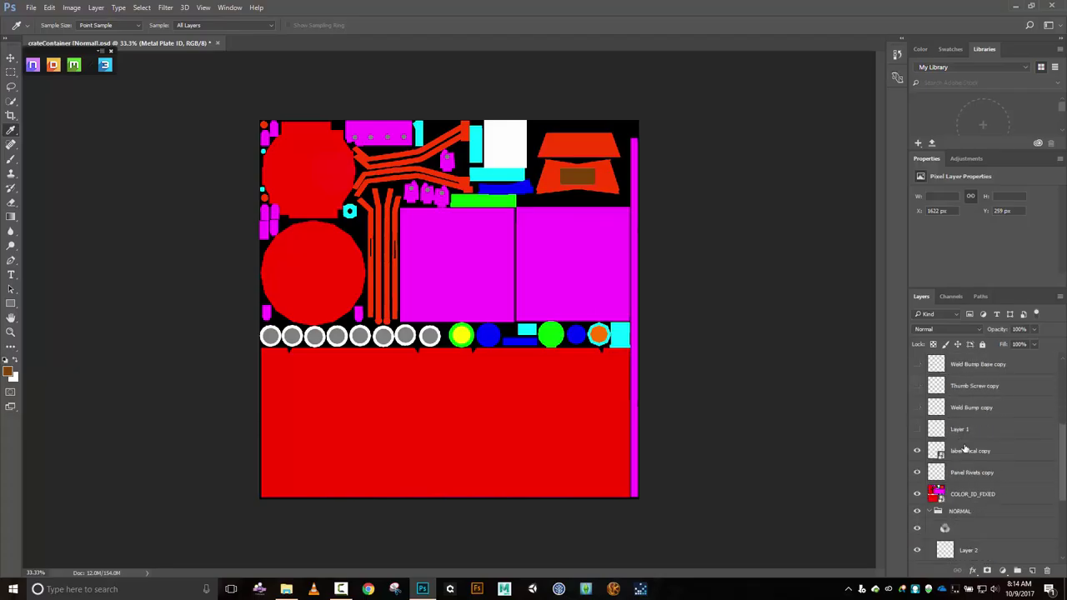
scroll(1000, 485, "down", 1)
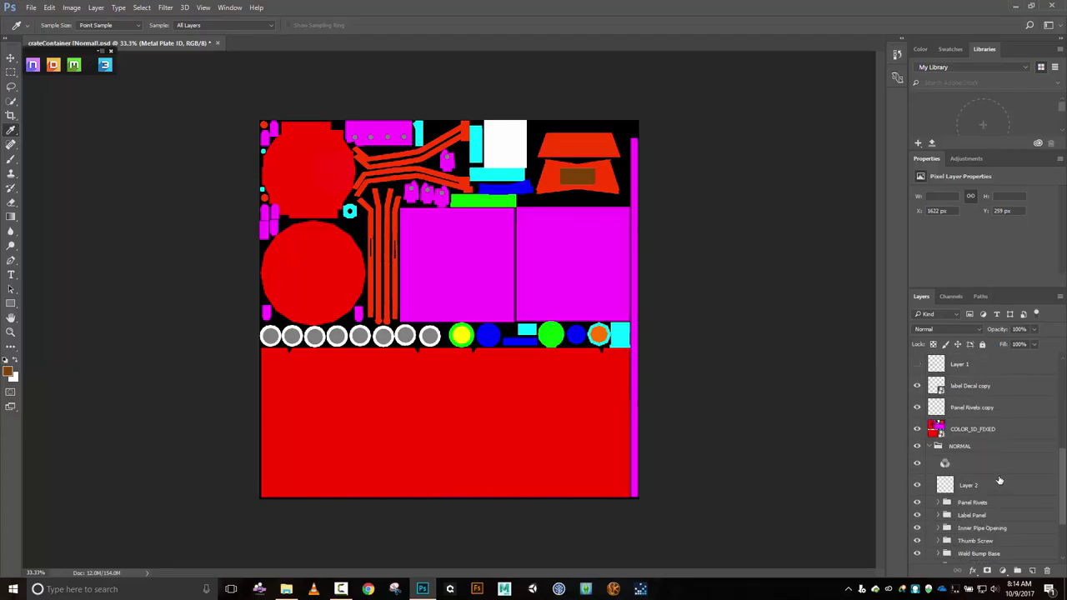
left_click(918, 447)
left_click_drag(917, 409, 917, 386)
scroll(961, 444, "up", 2)
scroll(961, 443, "up", 3)
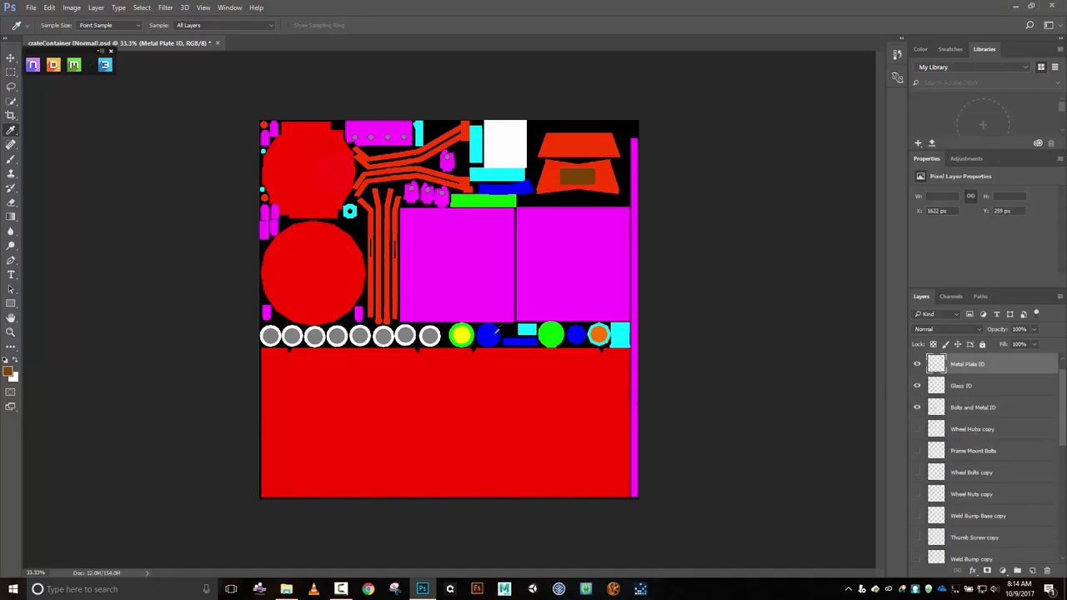
Save the document as a Photoshop file named crateContainer_color_ID_NDO_FIXED in the Compressor folder, keeping Maximize Compatibility on.
left_click(28, 10)
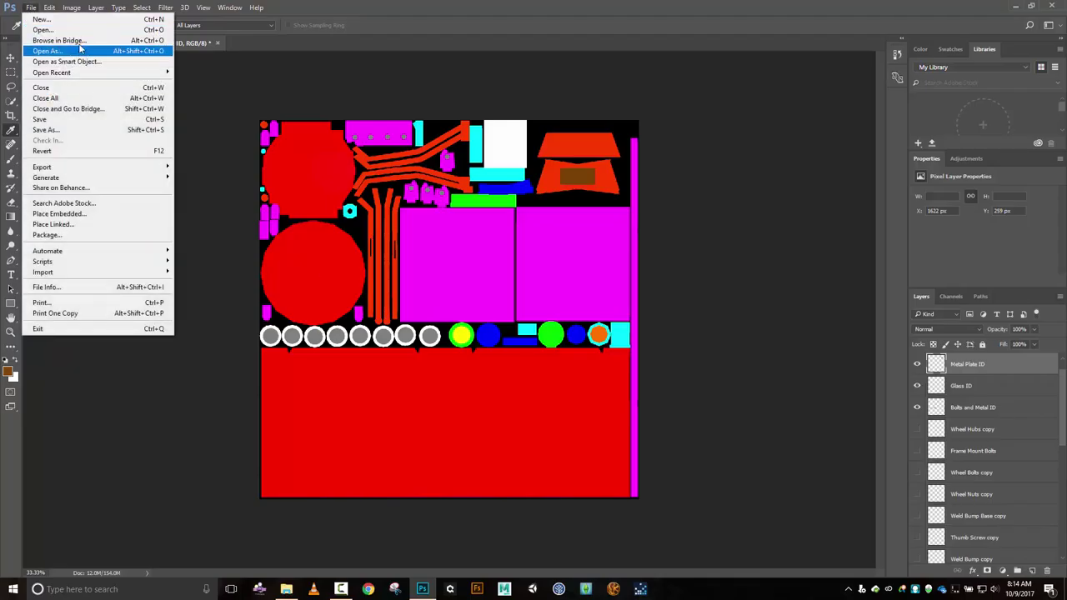
left_click(65, 129)
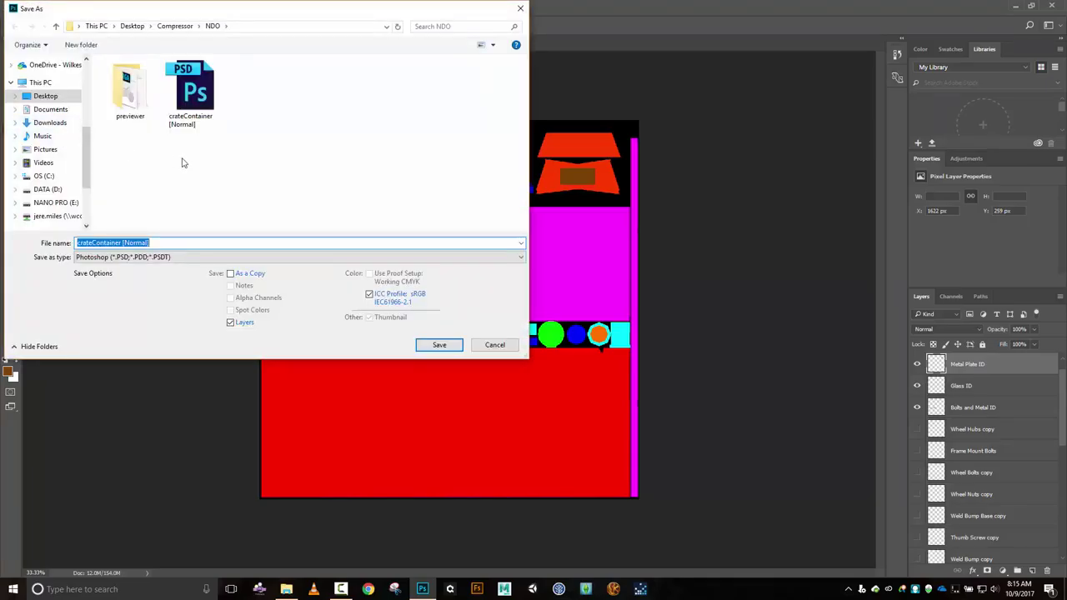
left_click(175, 26)
left_click(188, 241)
key("ctrl+shift+Left")
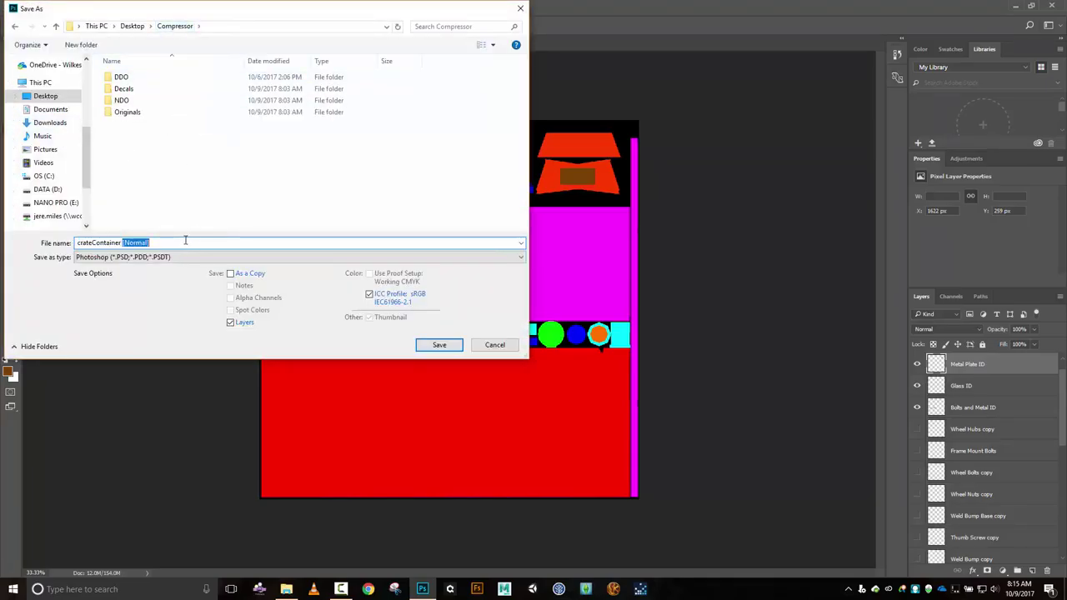
key("BackSpace")
key("Return")
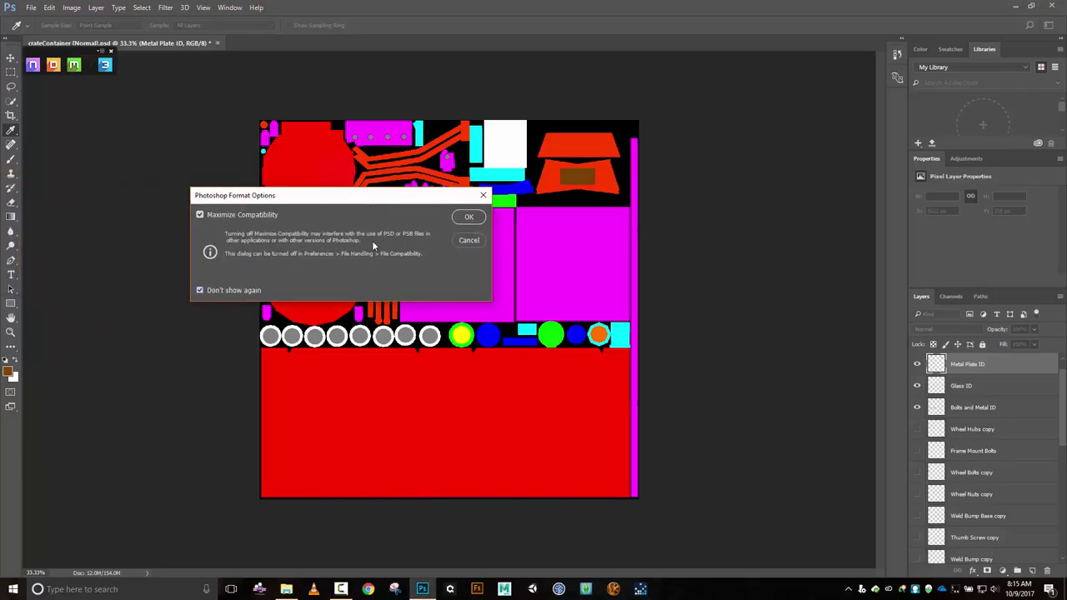
left_click(469, 217)
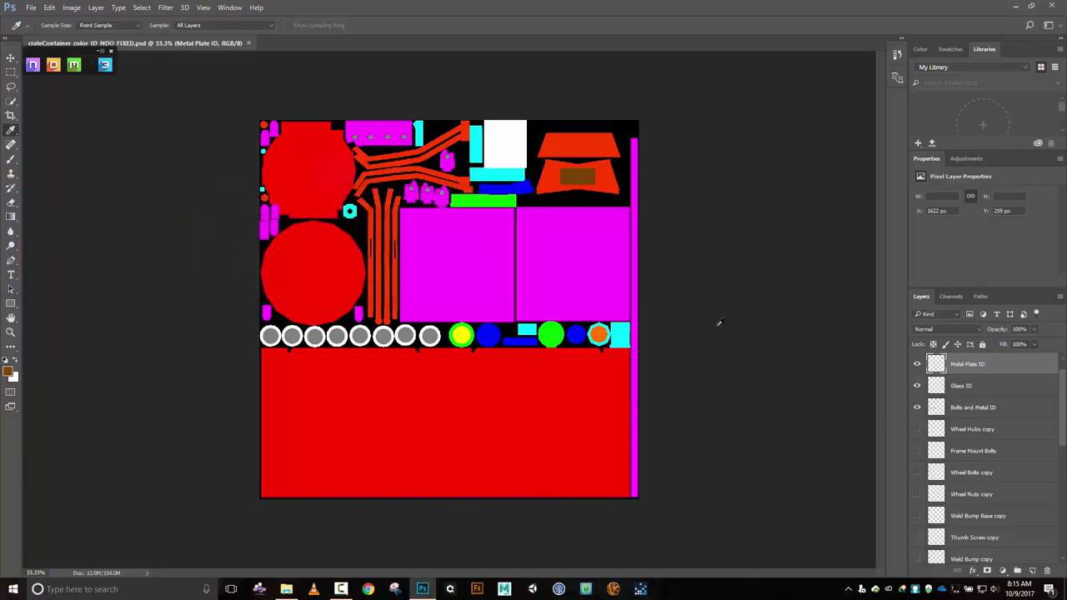
Save a Targa copy named crateContainer_color_ID_NDO_FIXED in the Compressor folder at 24 bits/pixel.
left_click(31, 7)
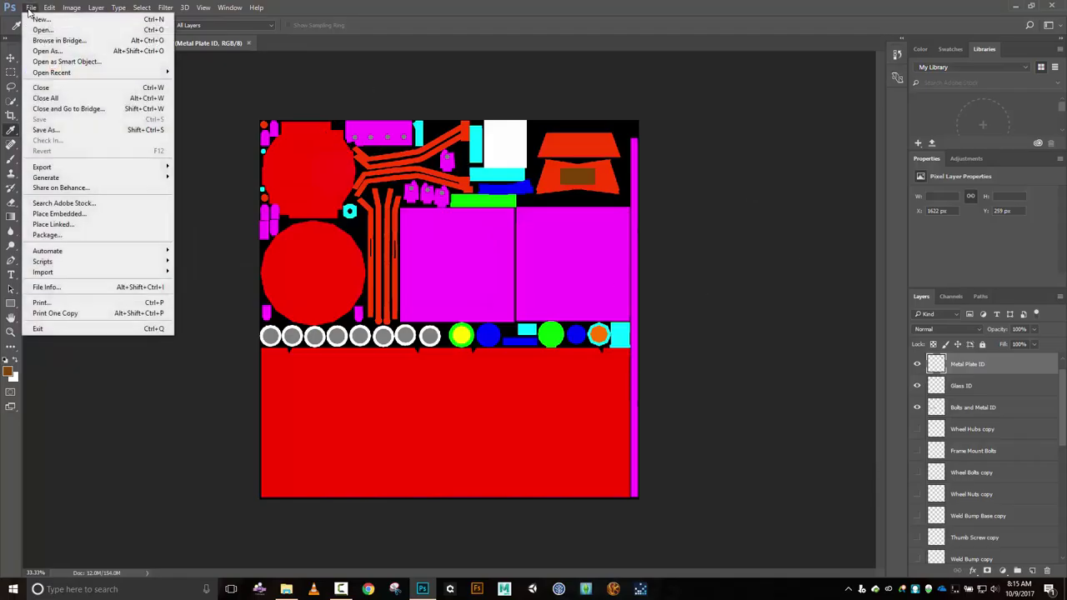
left_click(75, 130)
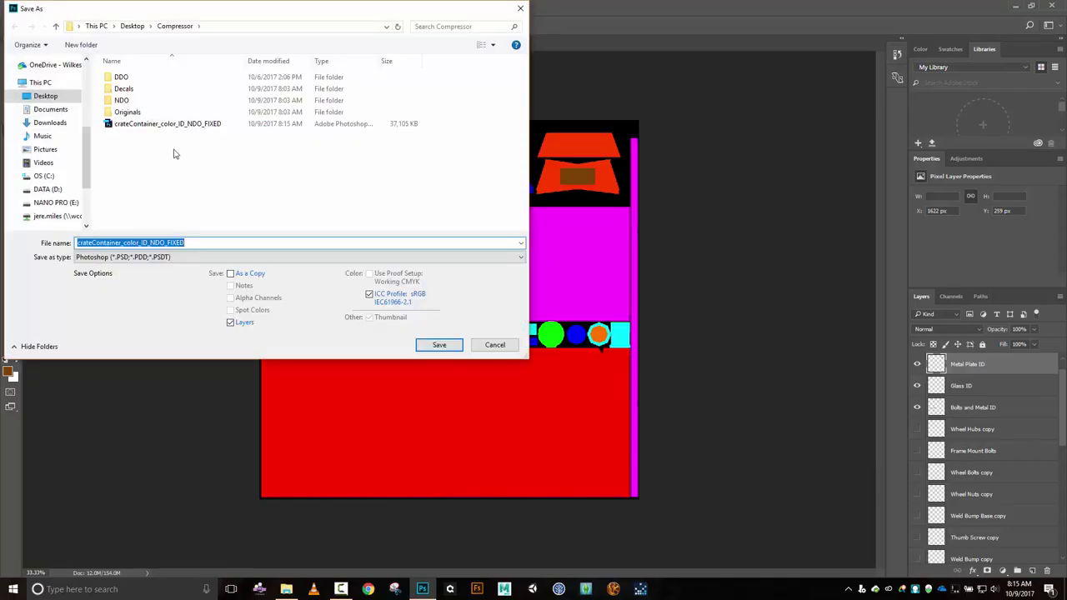
left_click(227, 258)
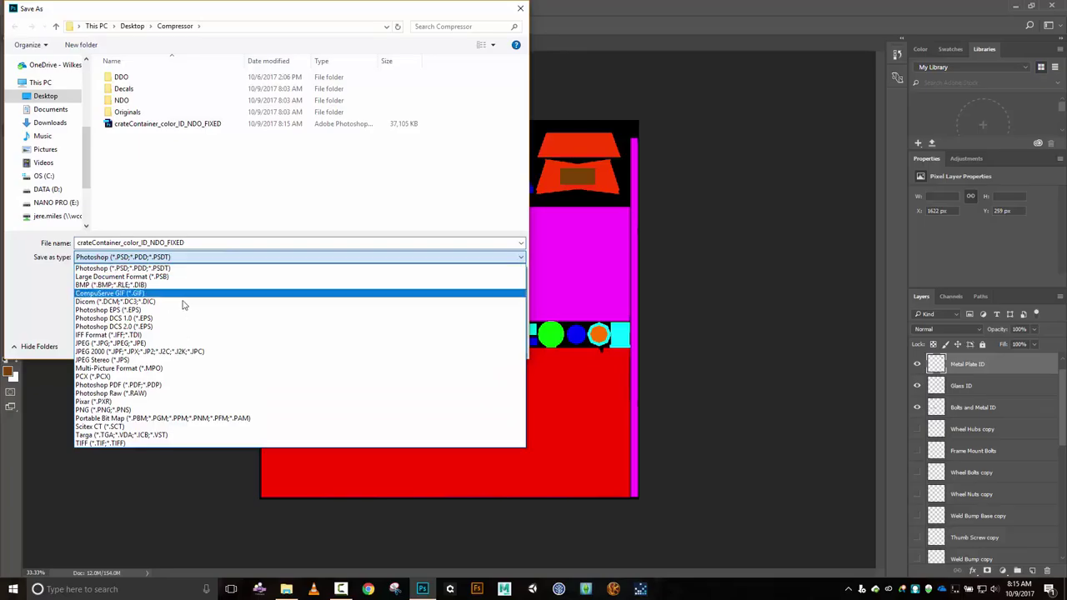
left_click(176, 435)
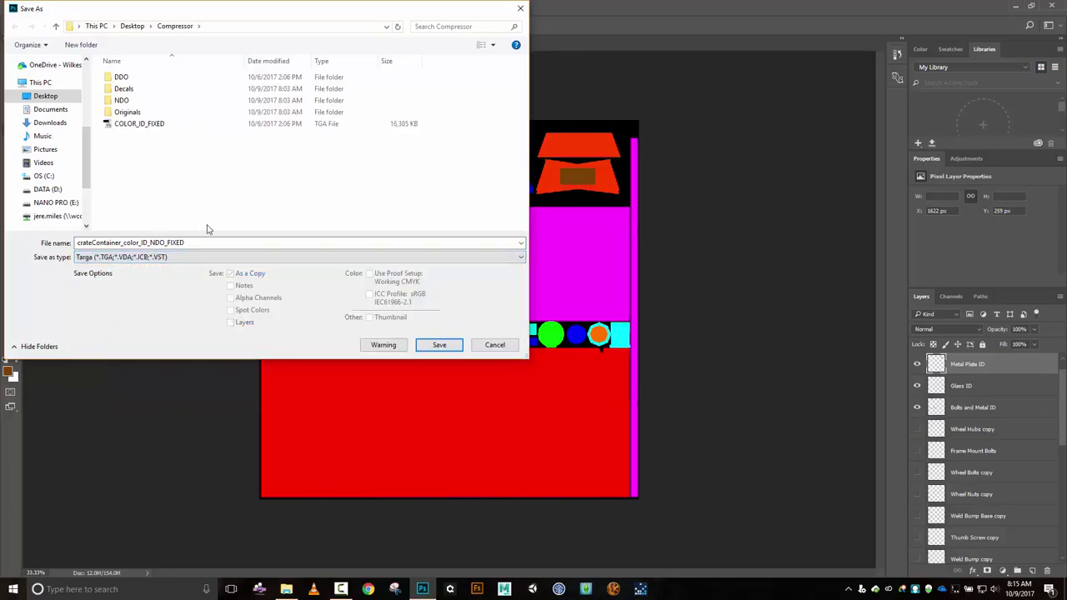
left_click(429, 346)
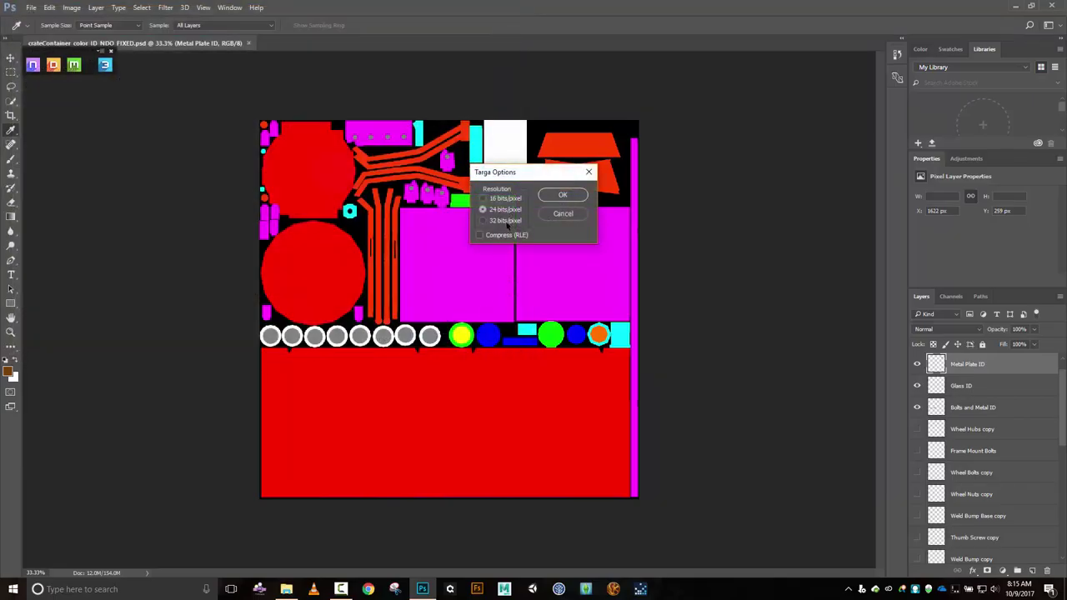
left_click(567, 194)
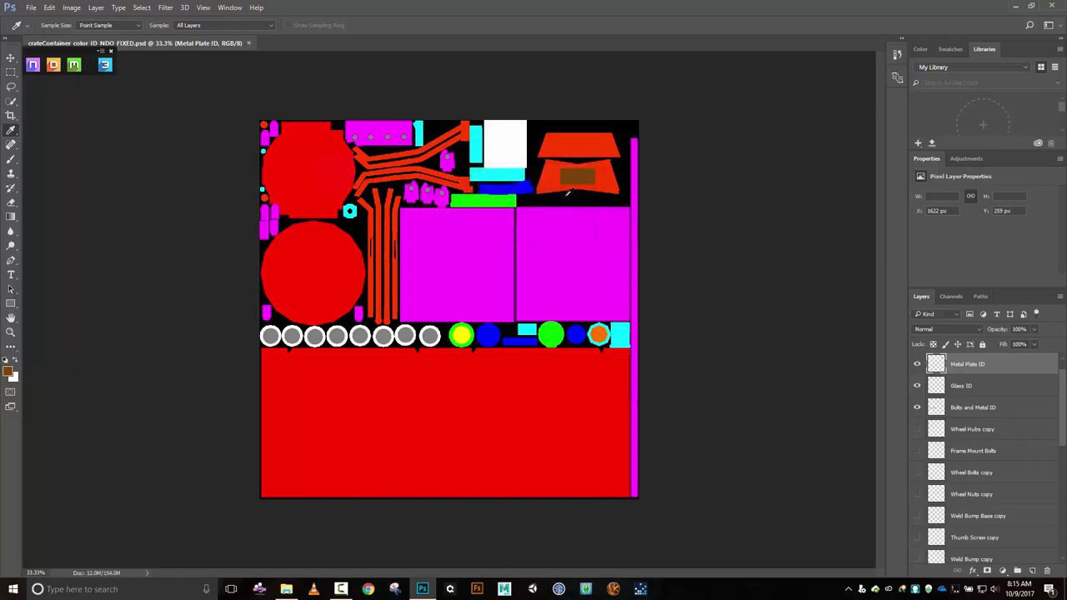
Hide the Metal Plate ID, Glass ID, Bolts and Metal ID, and COLOR_ID_FIXED layers.
scroll(914, 473, "up", 1)
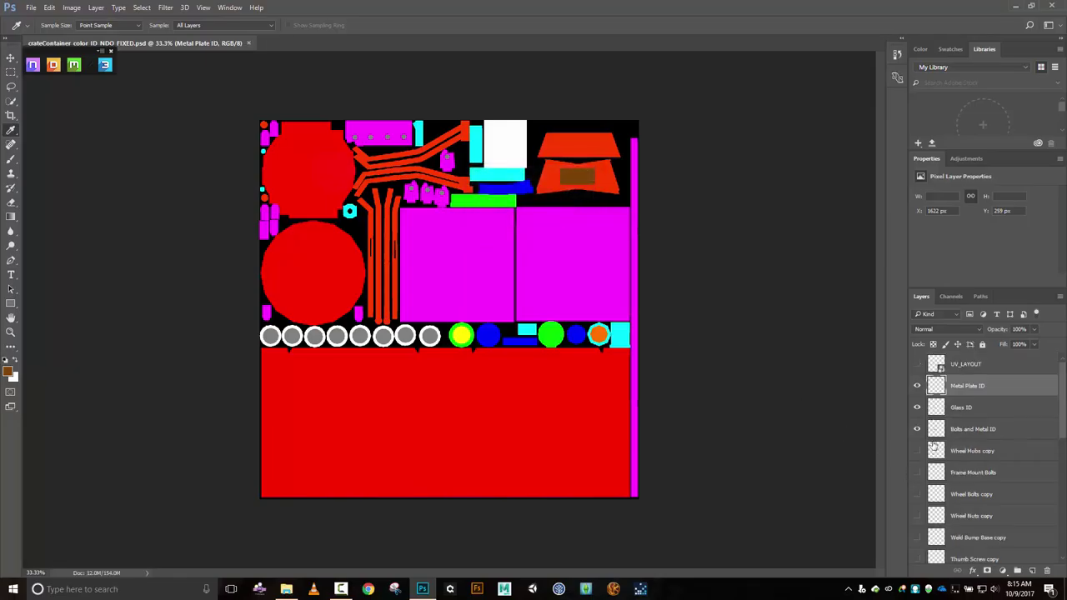
left_click(918, 387)
left_click(916, 407)
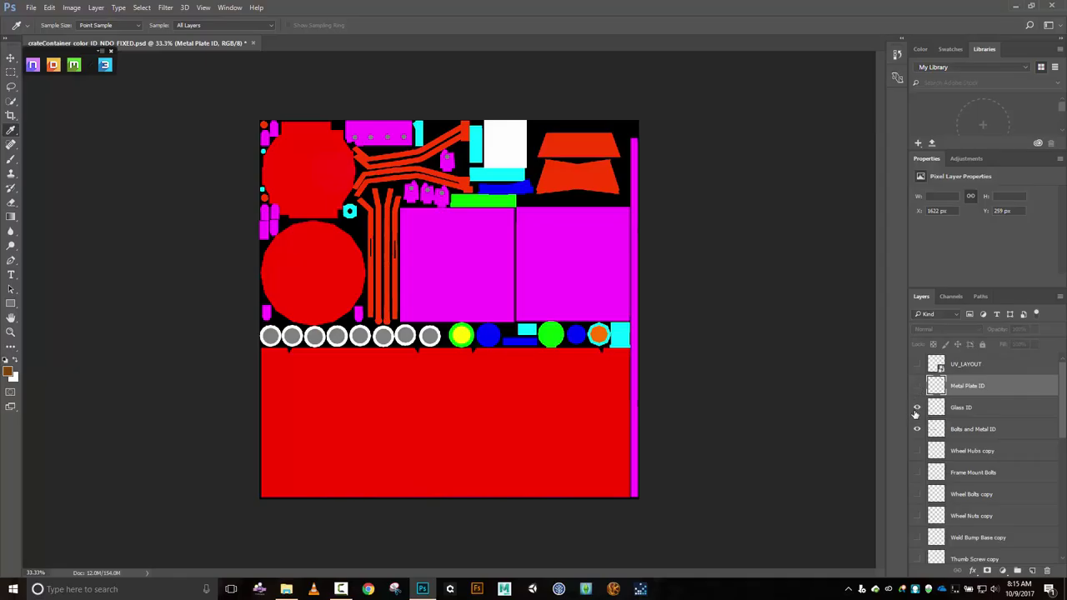
left_click(916, 429)
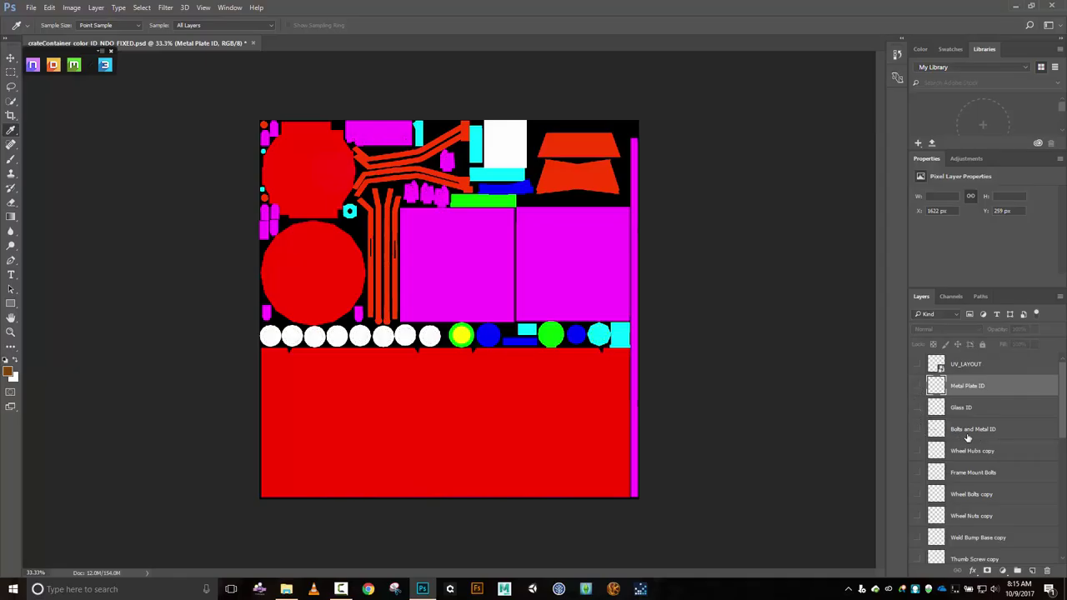
scroll(966, 437, "down", 7)
left_click(917, 516)
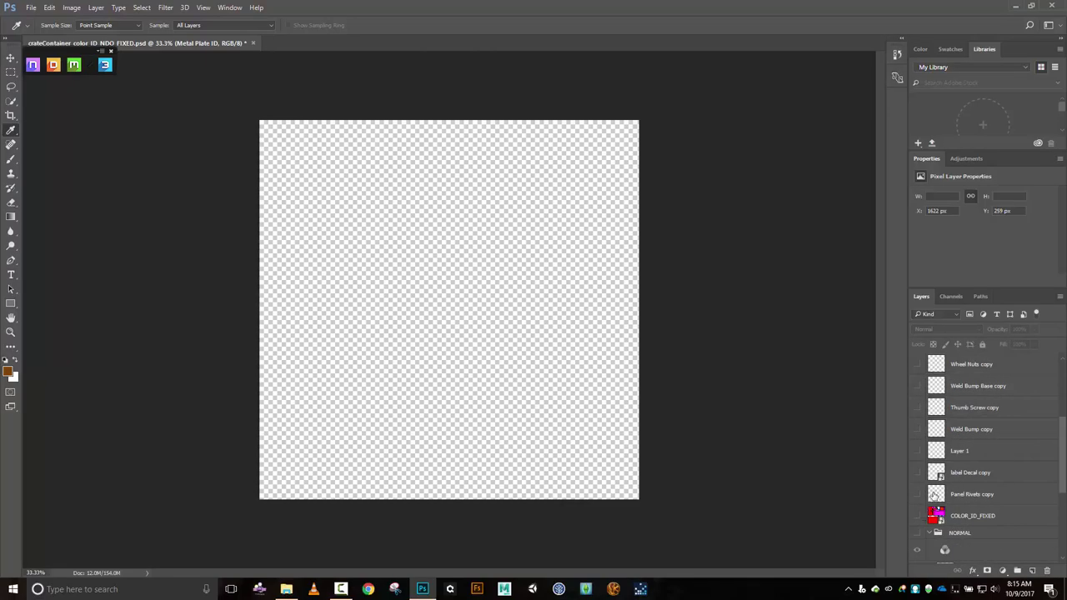
Show the NORMAL group again and look through the layer stack.
scroll(933, 495, "down", 2)
left_click(918, 487)
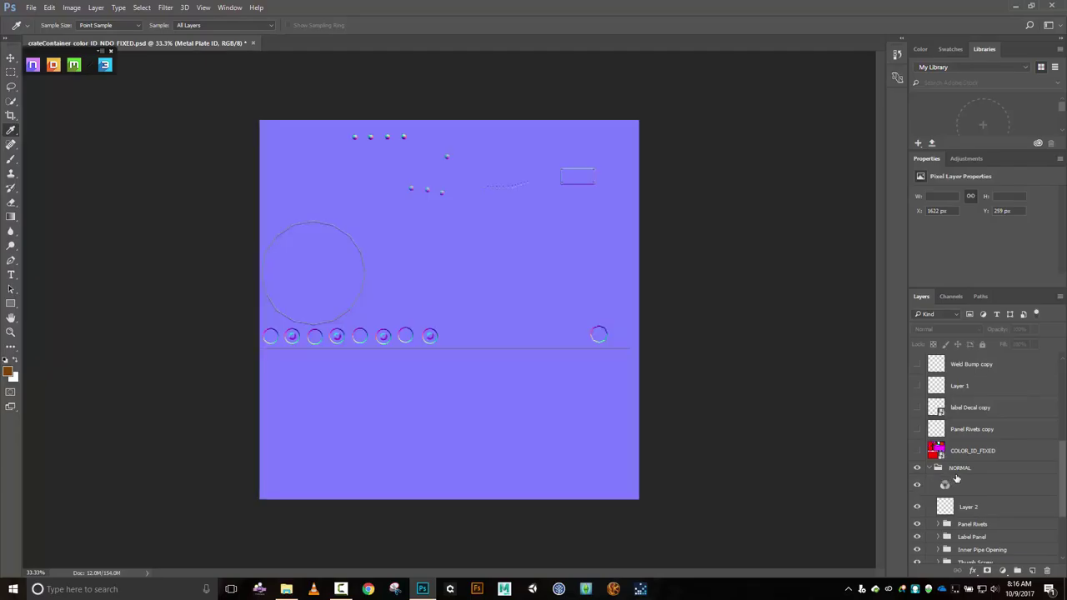
scroll(955, 469, "up", 5)
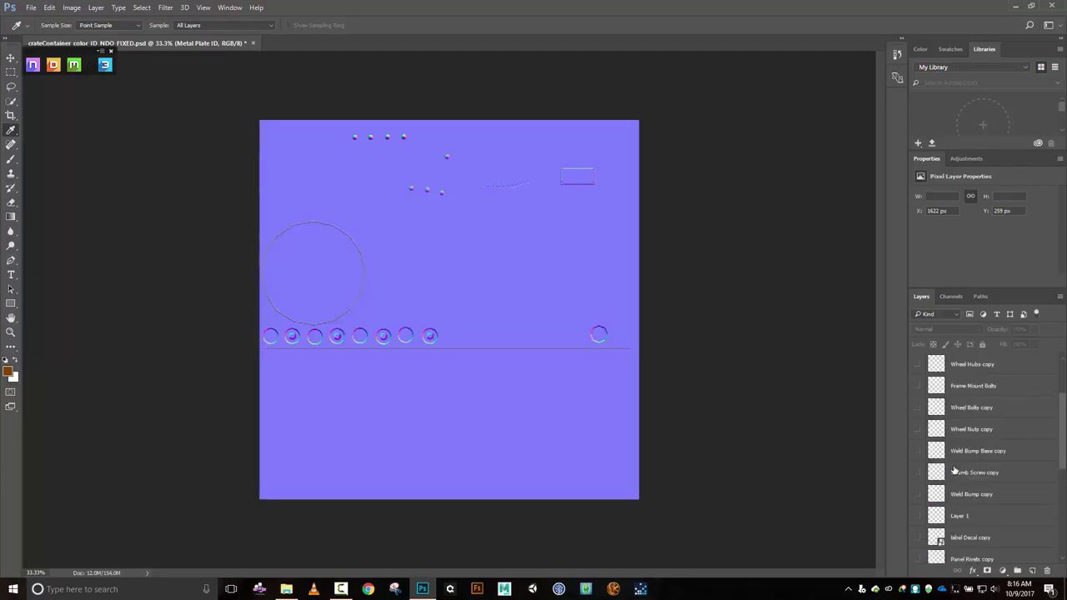
scroll(954, 471, "down", 5)
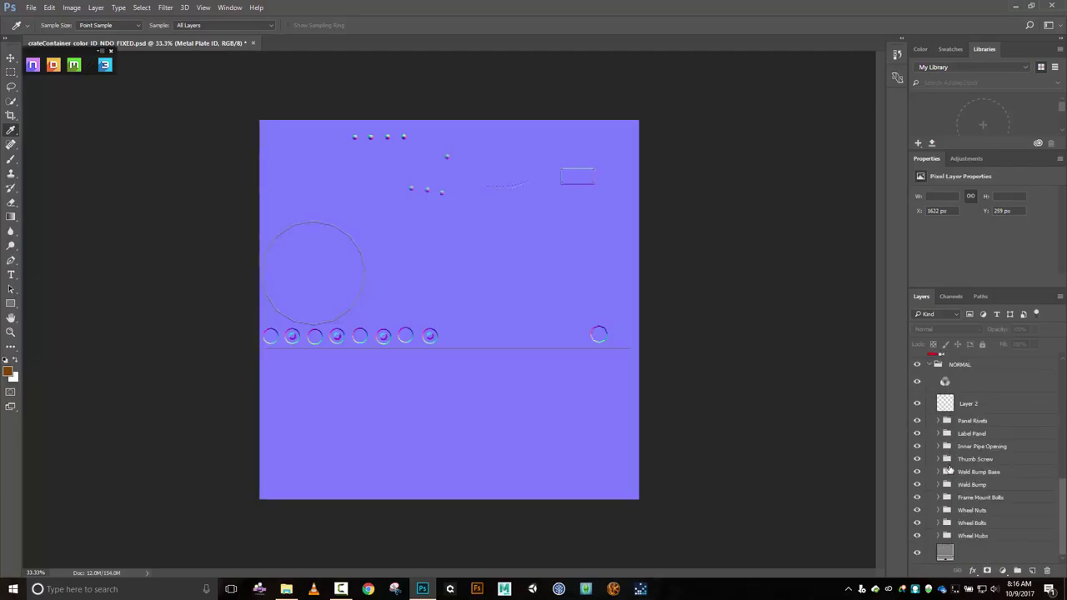
scroll(946, 469, "up", 3)
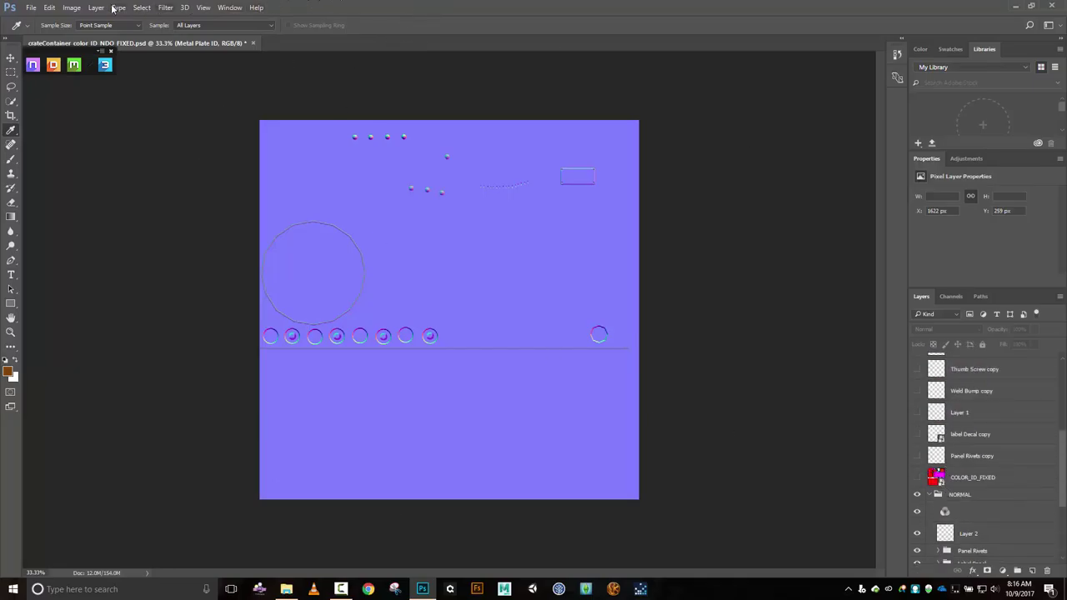
Save the document over the existing crateContainer [Normal] Photoshop file in the NDO folder.
left_click(26, 10)
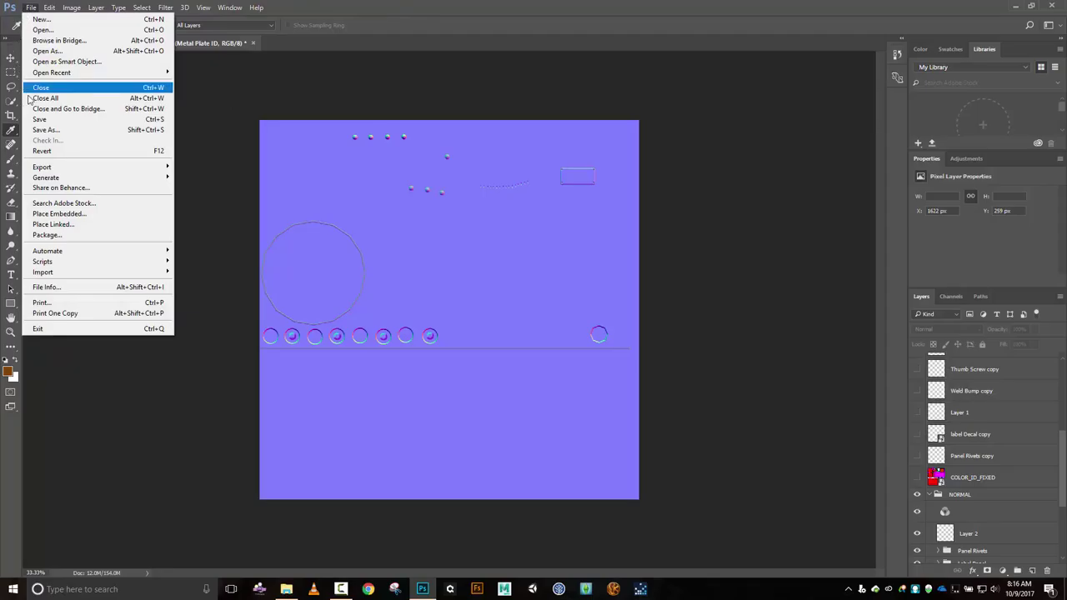
left_click(42, 130)
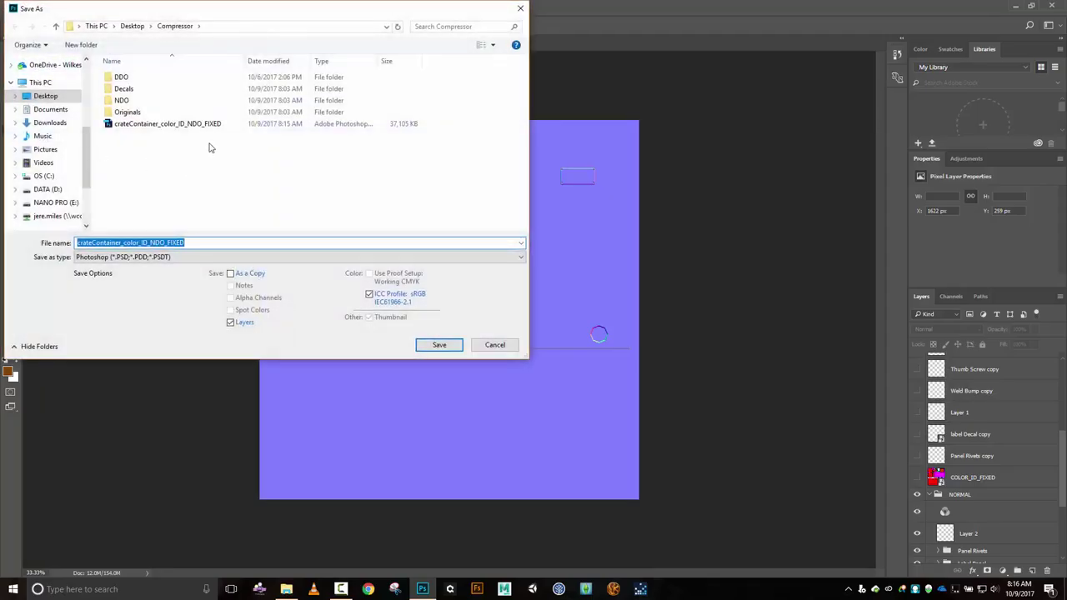
double_click(154, 100)
left_click(191, 89)
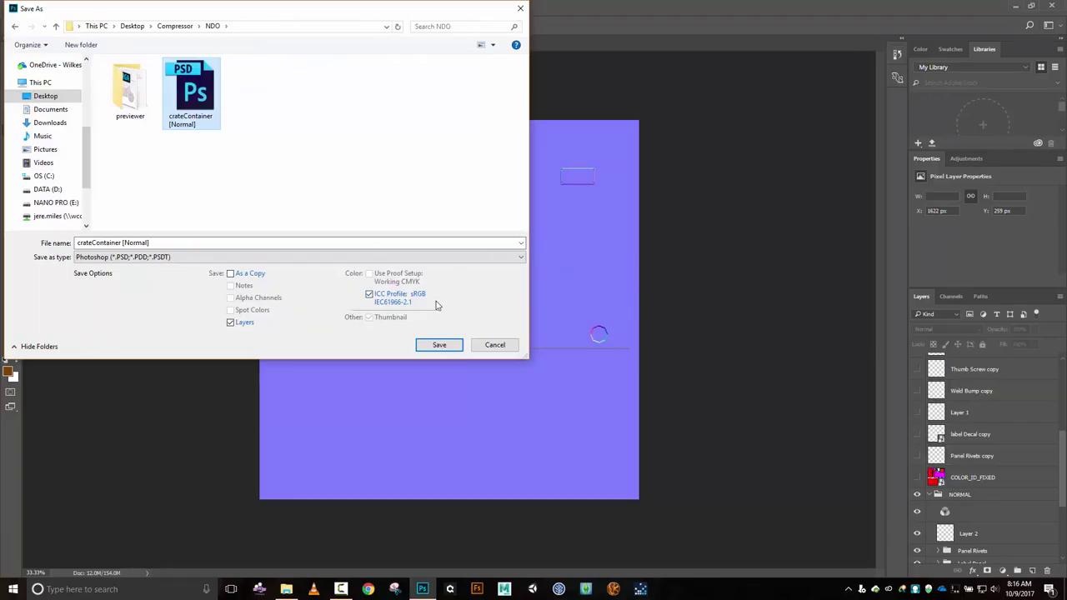
left_click(439, 345)
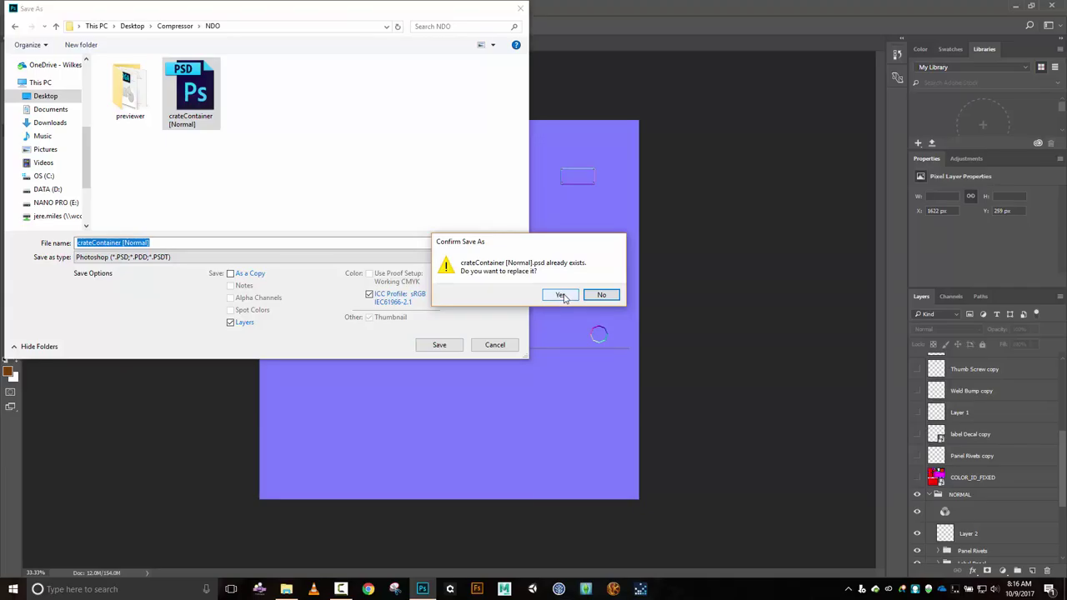
left_click(560, 295)
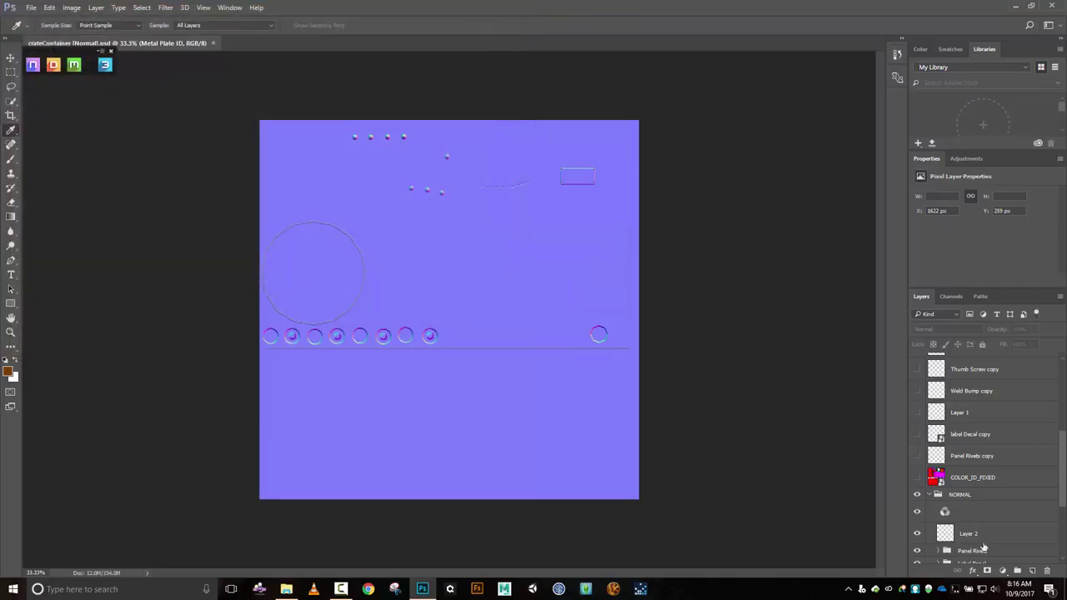
Create a layer group named COLOR_ID above Panel Rivets copy and move the COLOR_ID_FIXED layer into it.
left_click(990, 461)
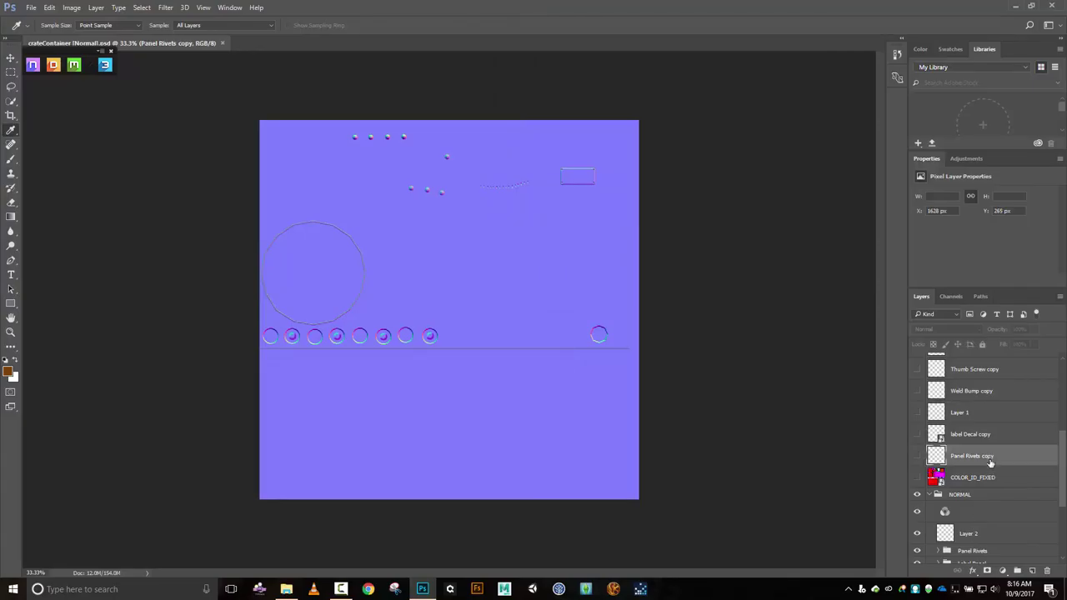
left_click(1018, 572)
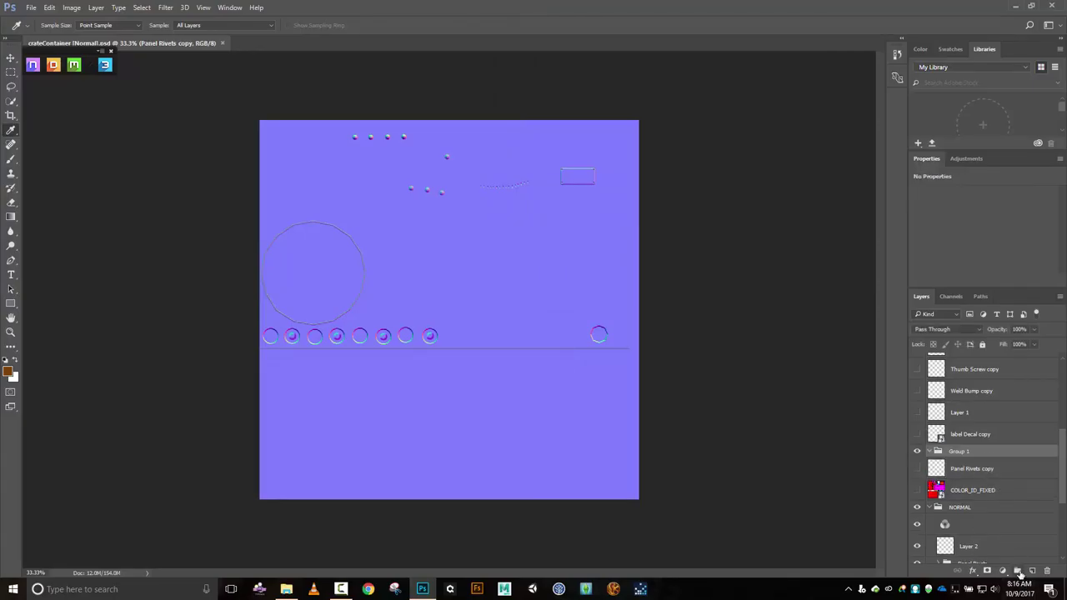
double_click(960, 452)
type("COLOR_ID")
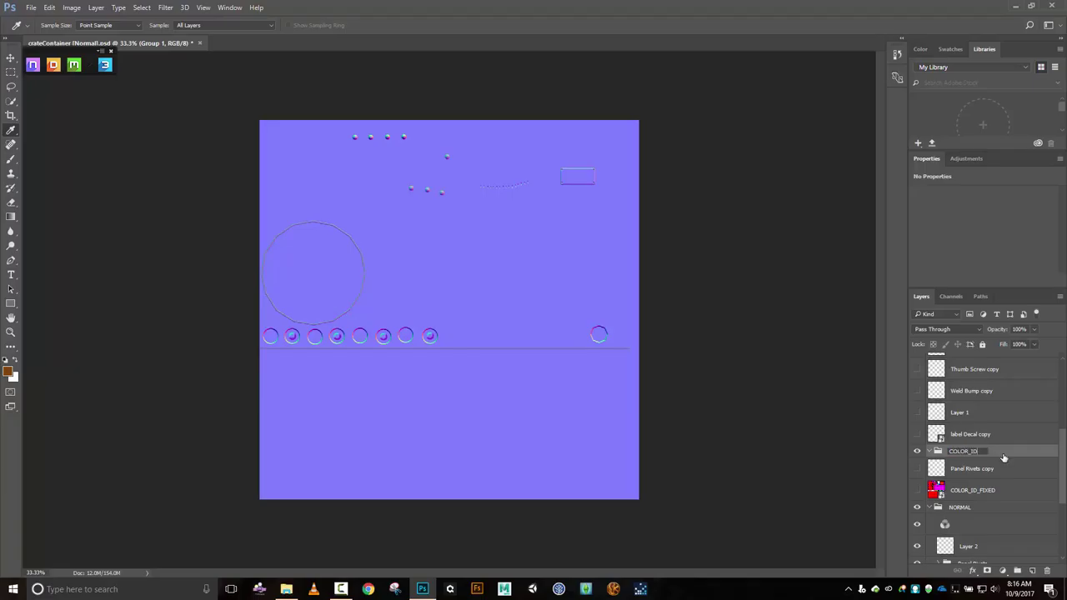
key("Return")
left_click_drag(969, 494, 970, 456)
Move the Metal Plate ID, Glass ID, and Bolts and Metal ID layers into the COLOR_ID group and collapse it.
scroll(989, 495, "up", 3)
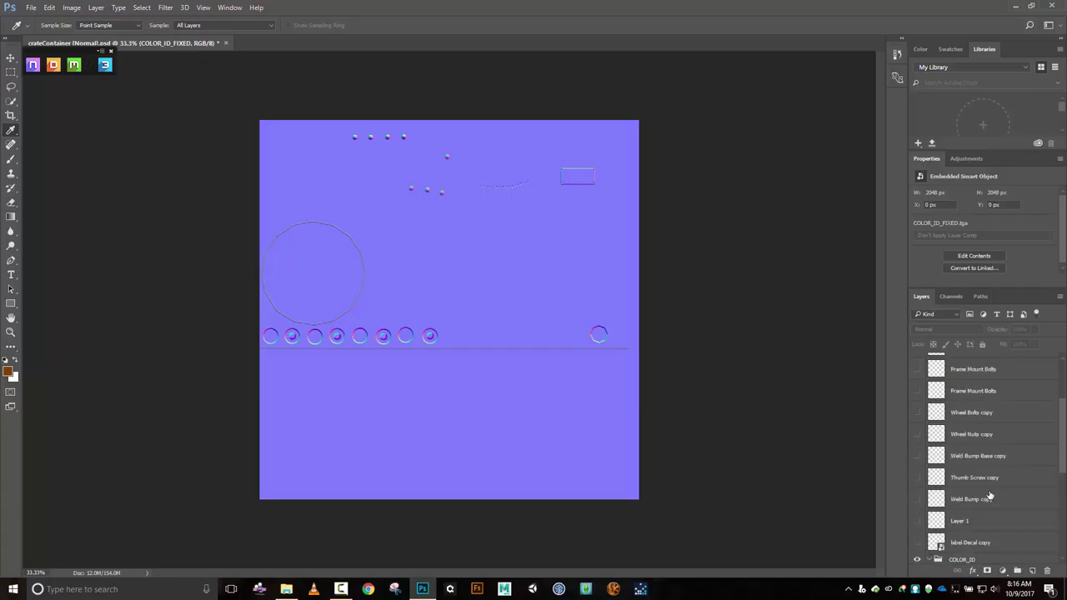
scroll(989, 495, "up", 2)
left_click(979, 395)
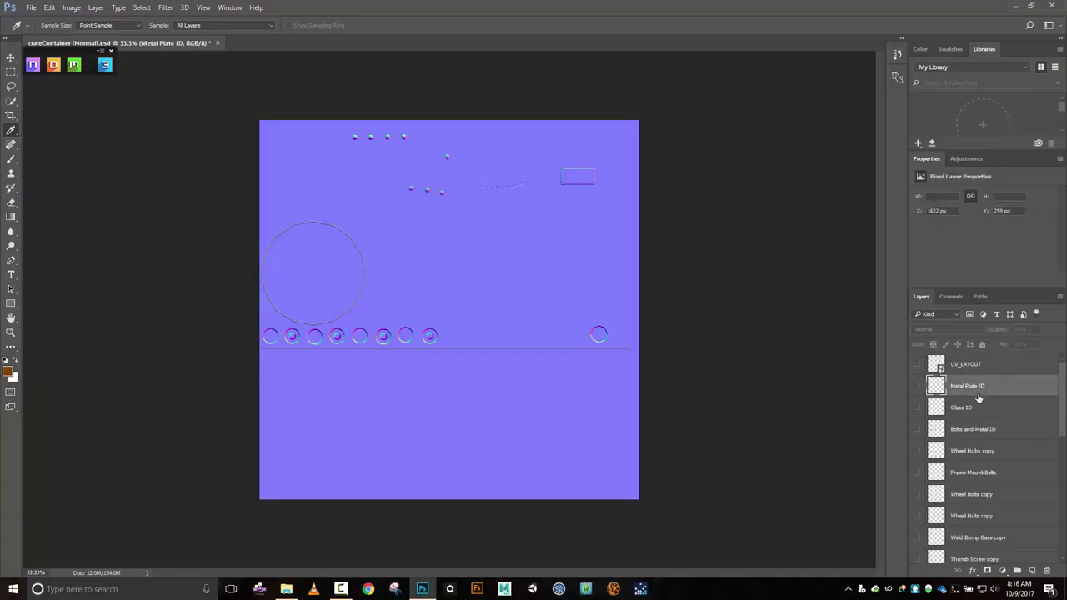
left_click(972, 407, "shift")
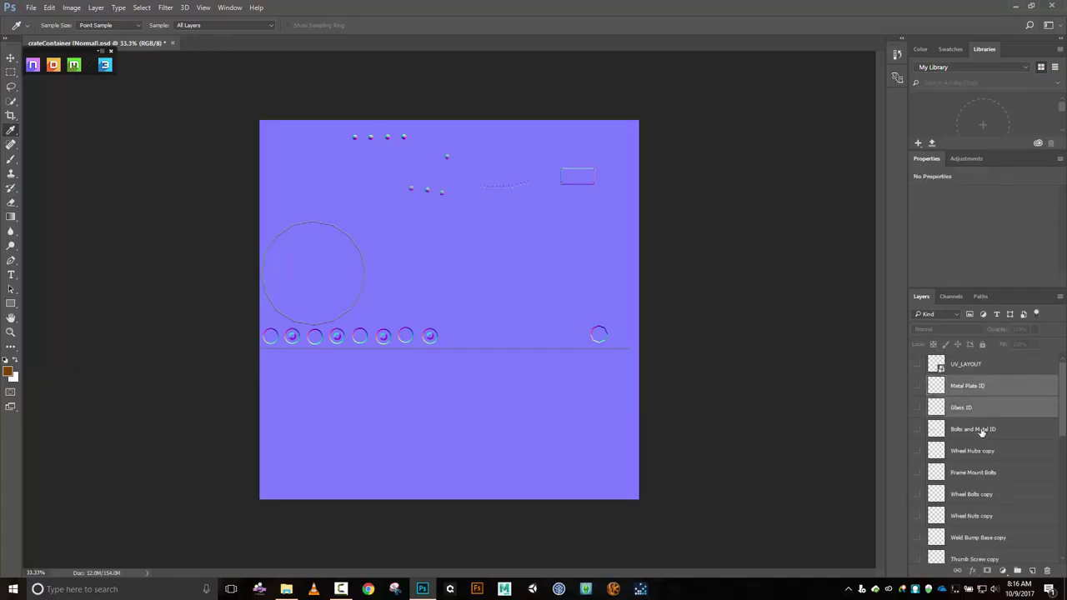
left_click(981, 431, "shift")
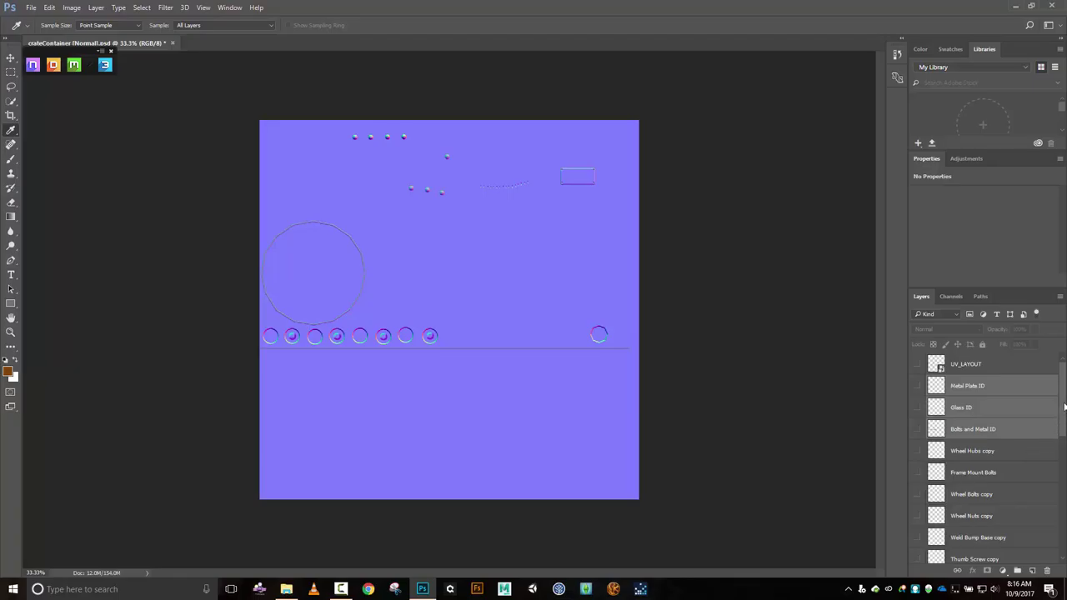
left_click_drag(1064, 407, 1064, 428)
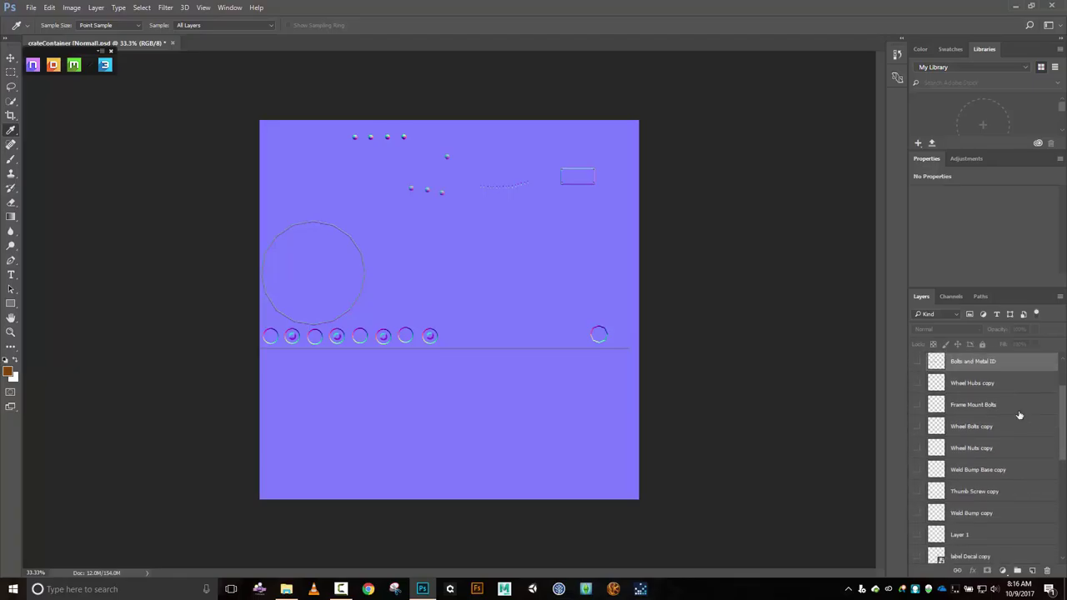
left_click_drag(973, 365, 966, 501)
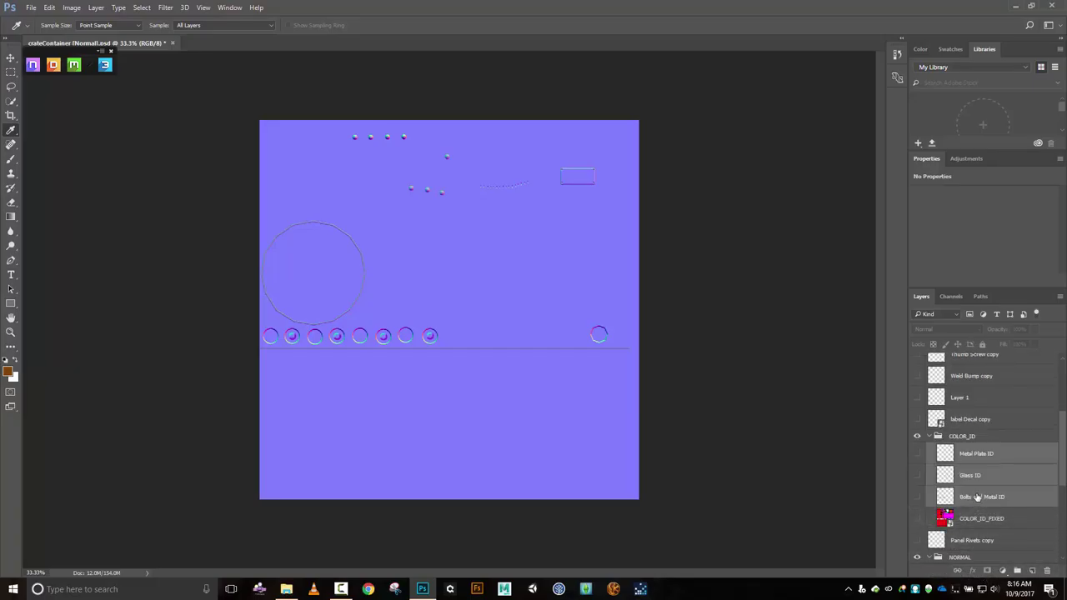
left_click(928, 439)
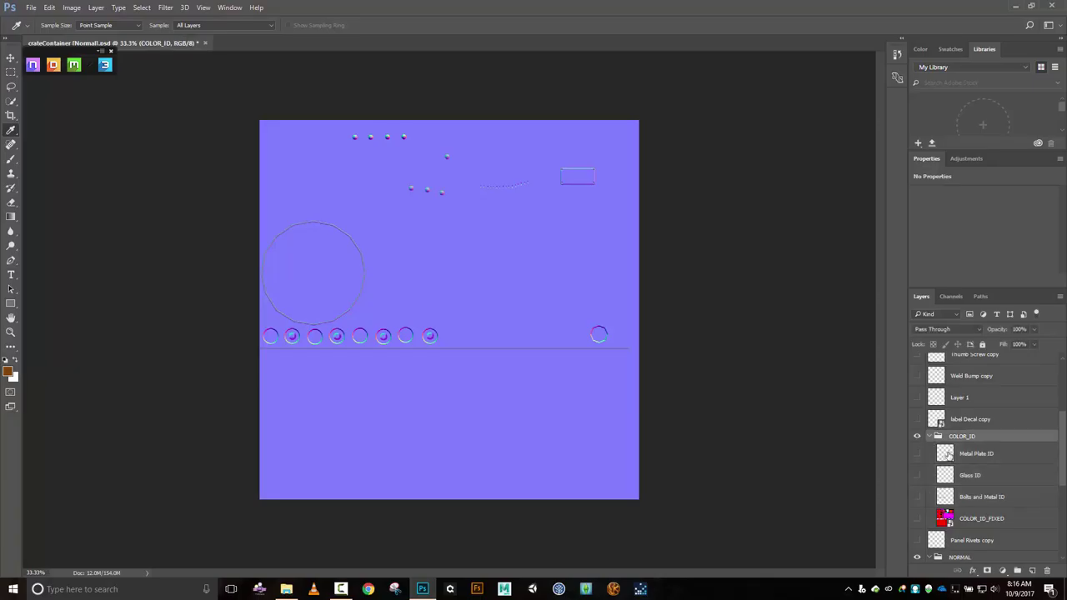
left_click(930, 437)
Create a layer group named ORIGINAL_NORMAL_LOCATIONS above the label Decal copy layer.
left_click(968, 419)
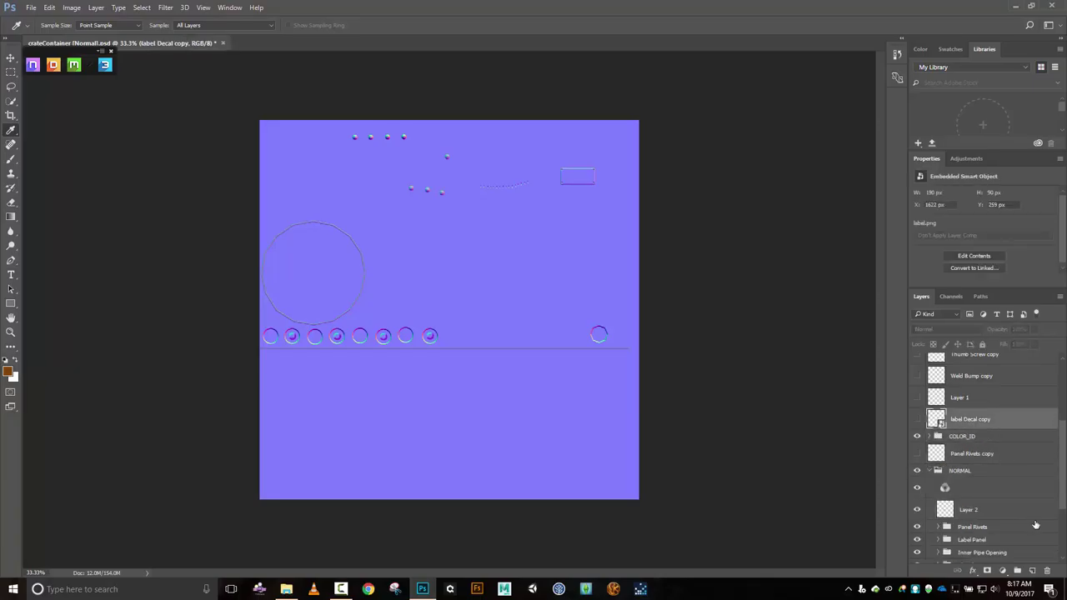
left_click(1017, 572)
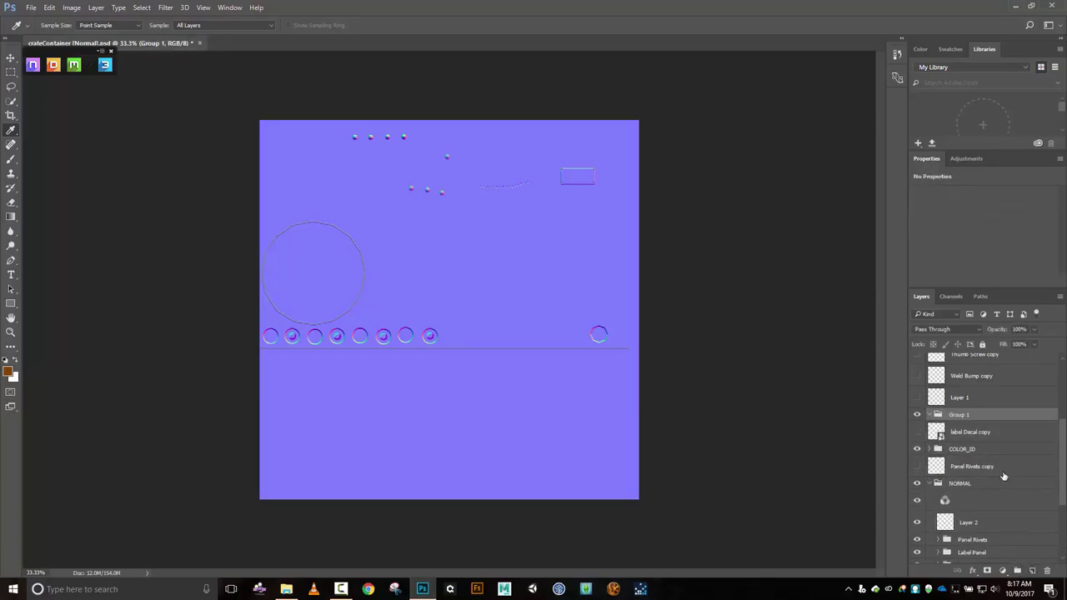
double_click(959, 415)
type("ORIGINAL_NORMAL_LOCATIONS")
key("Return")
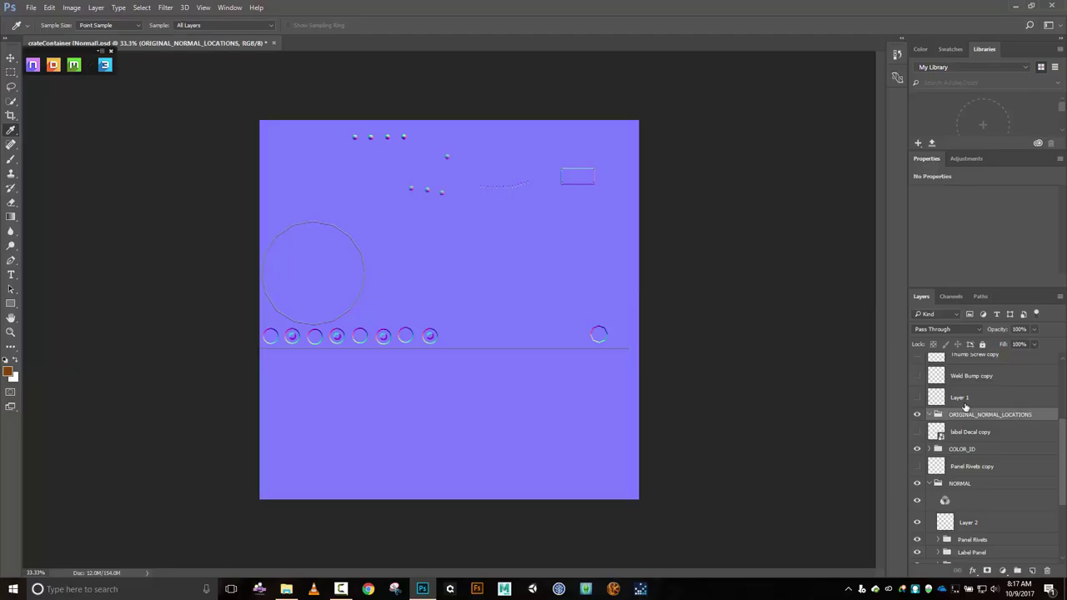
Move the label Decal copy and Panel Rivets copy layers into the ORIGINAL_NORMAL_LOCATIONS group.
left_click(968, 467)
left_click(969, 432, "ctrl")
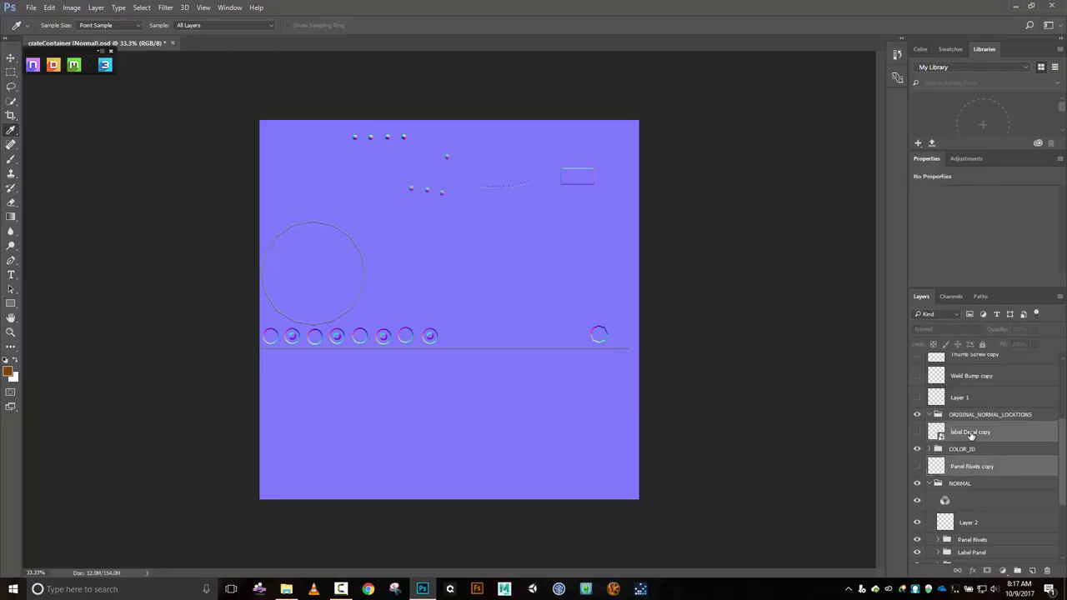
left_click_drag(969, 432, 970, 417)
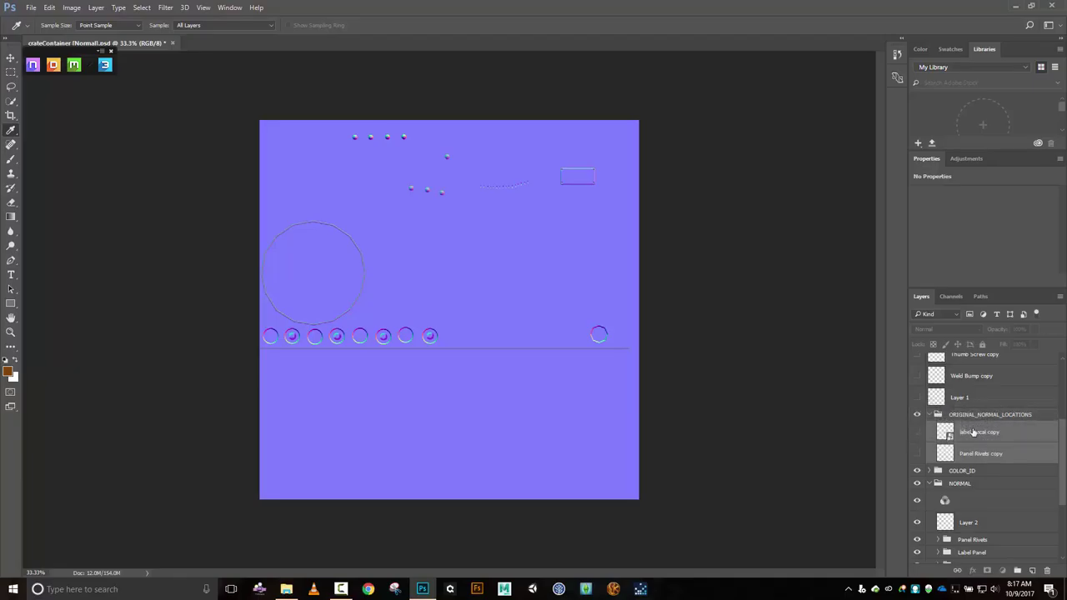
left_click(968, 433)
left_click_drag(965, 417, 969, 413)
Move all layers from Wheel Hubs copy down to Layer 1 into the ORIGINAL_NORMAL_LOCATIONS group and collapse it.
left_click(959, 400)
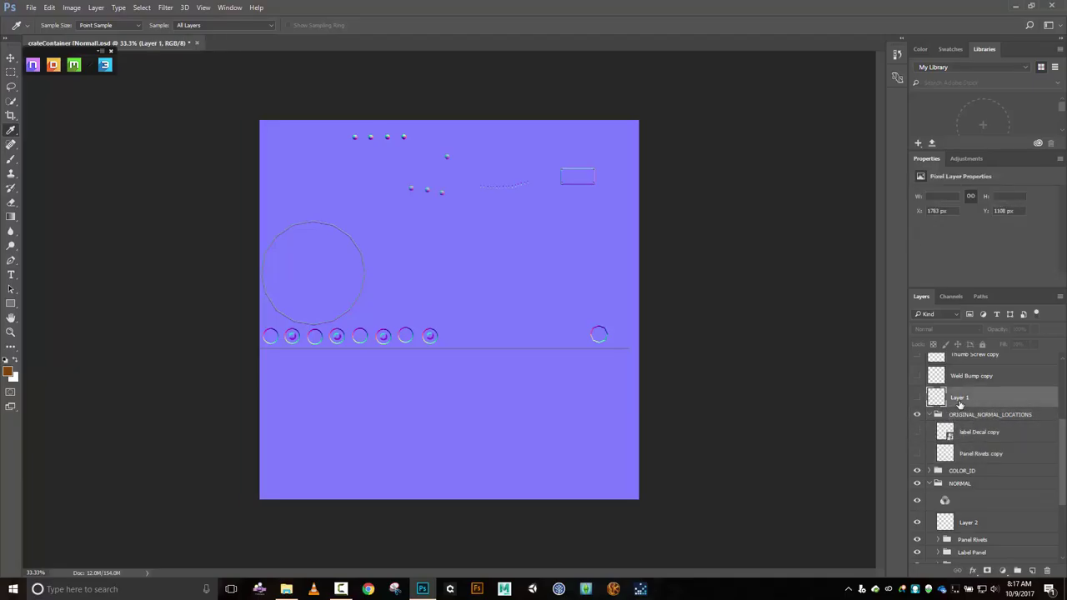
scroll(959, 402, "up", 5)
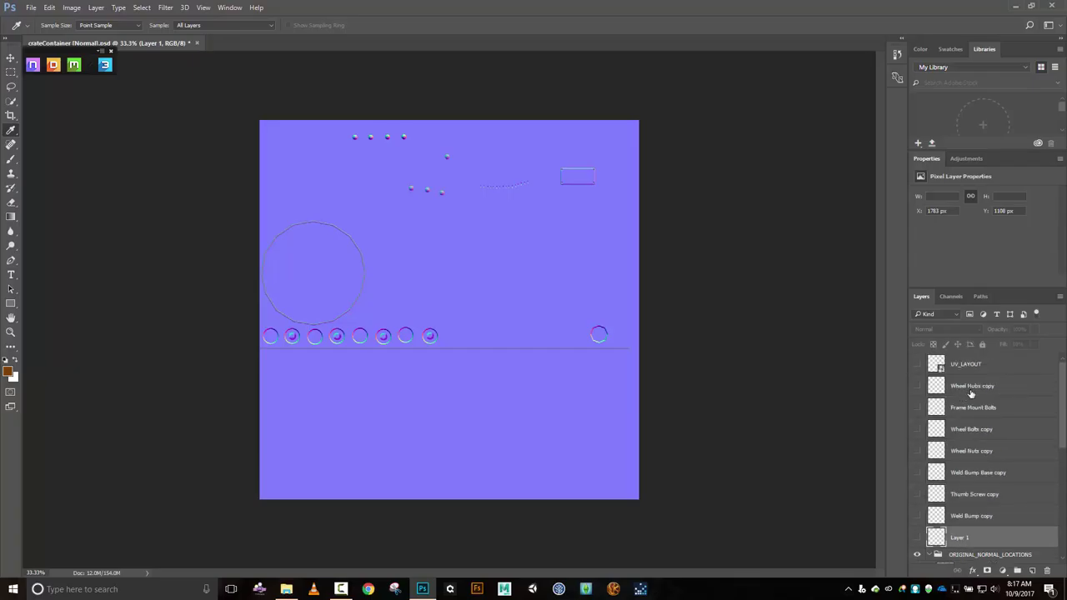
left_click(971, 391, "shift")
left_click_drag(971, 389, 975, 551)
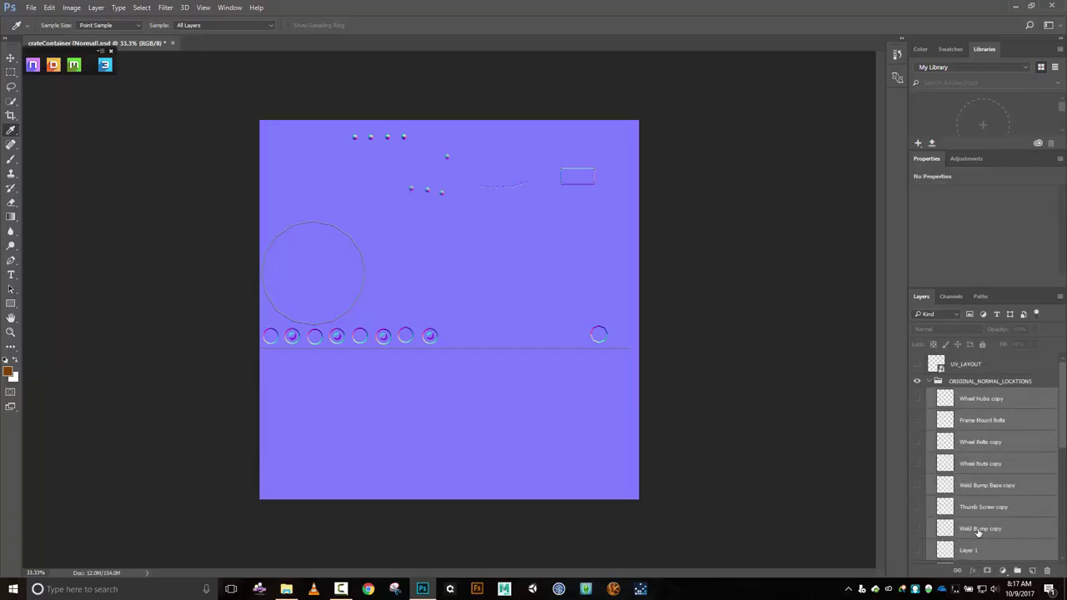
left_click(937, 380)
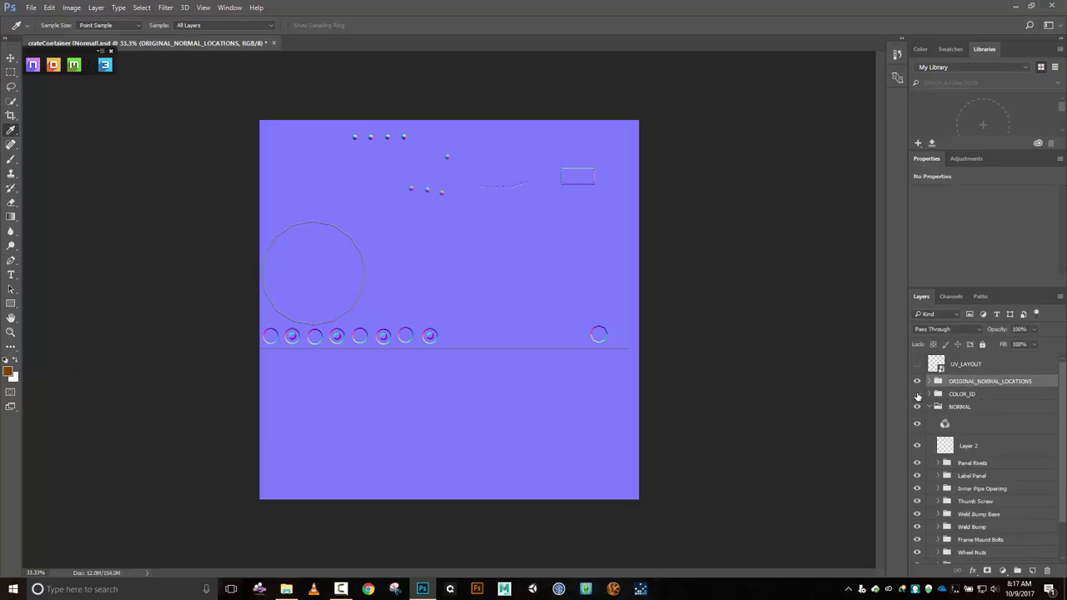
Show the Metal Plate ID, Glass ID, Bolts and Metal ID, and COLOR_ID_FIXED layers inside the COLOR_ID group.
left_click(931, 395)
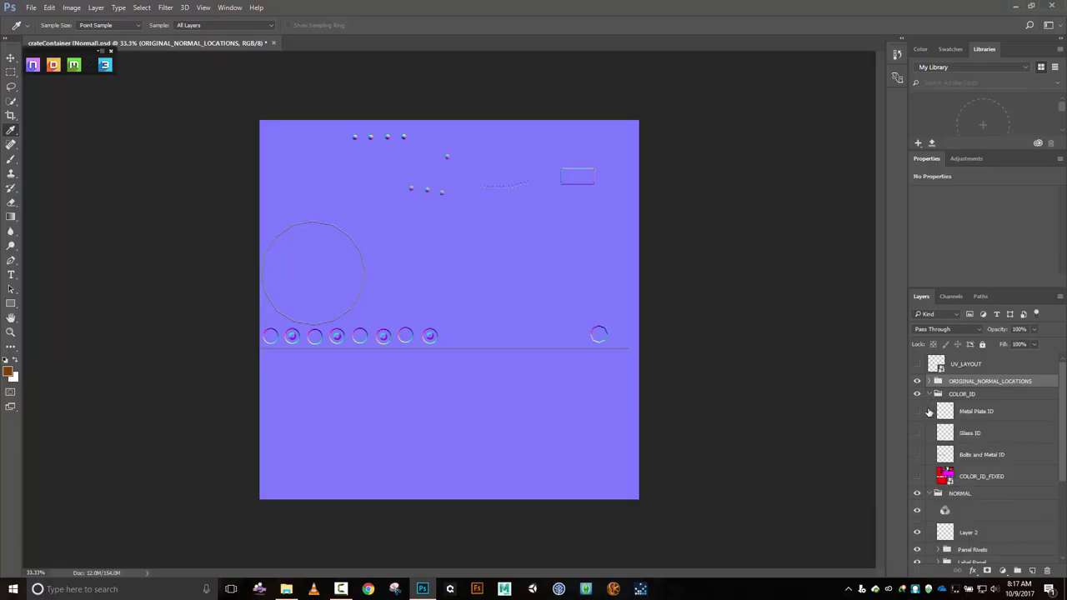
left_click(917, 410)
left_click(917, 454)
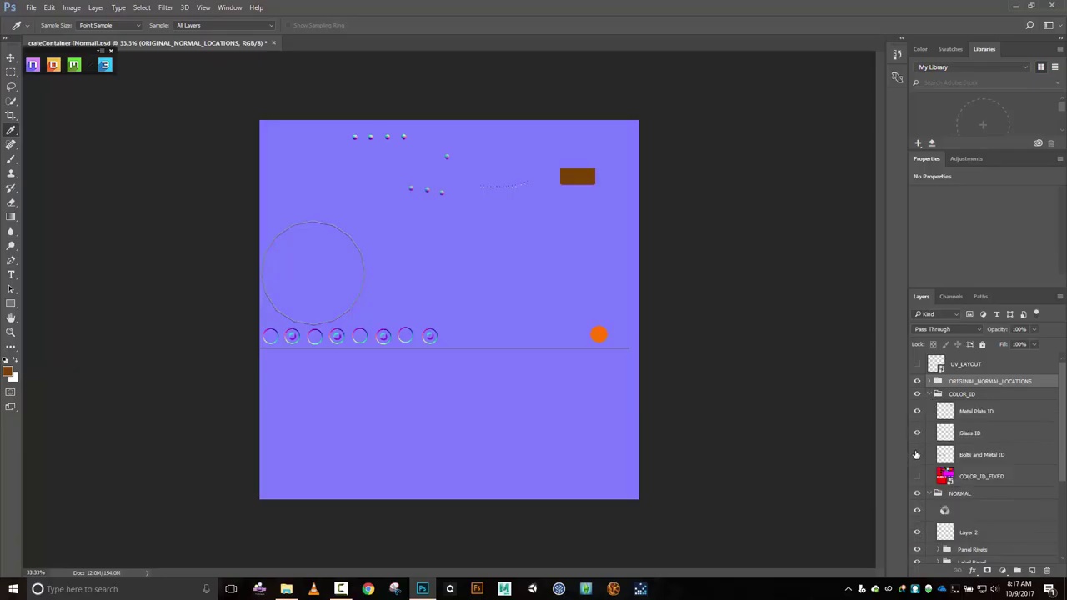
left_click(916, 475)
left_click(917, 478)
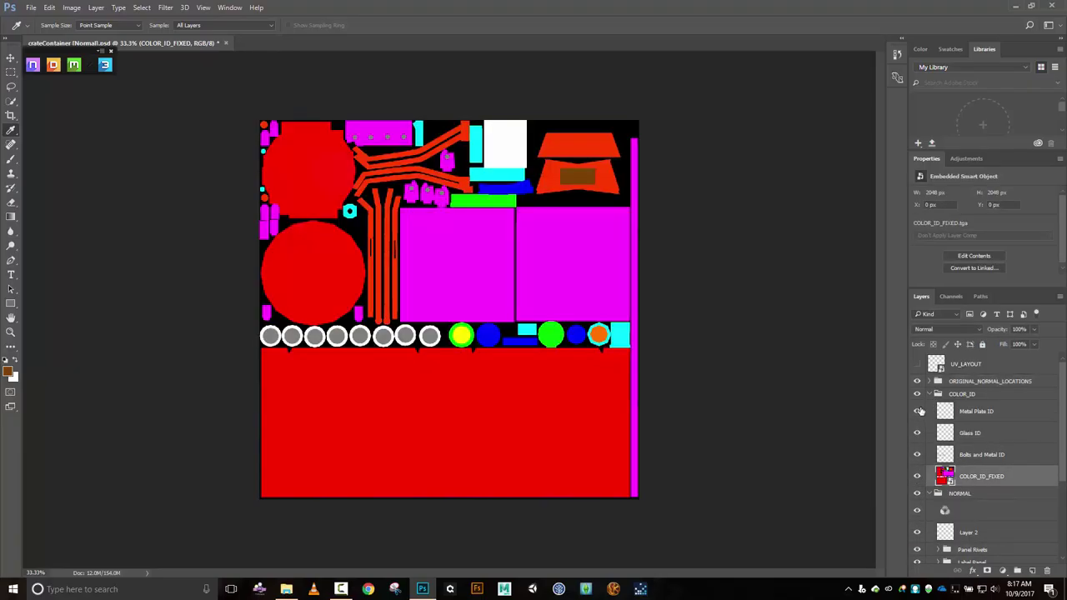
Hide the whole COLOR_ID group and collapse it, keeping the ORIGINAL_NORMAL_LOCATIONS group shown.
left_click(917, 381)
left_click(916, 394)
left_click(930, 394)
Show the layers from Wheel Hubs copy down to Weld Bump copy inside the ORIGINAL_NORMAL_LOCATIONS group.
left_click(930, 381)
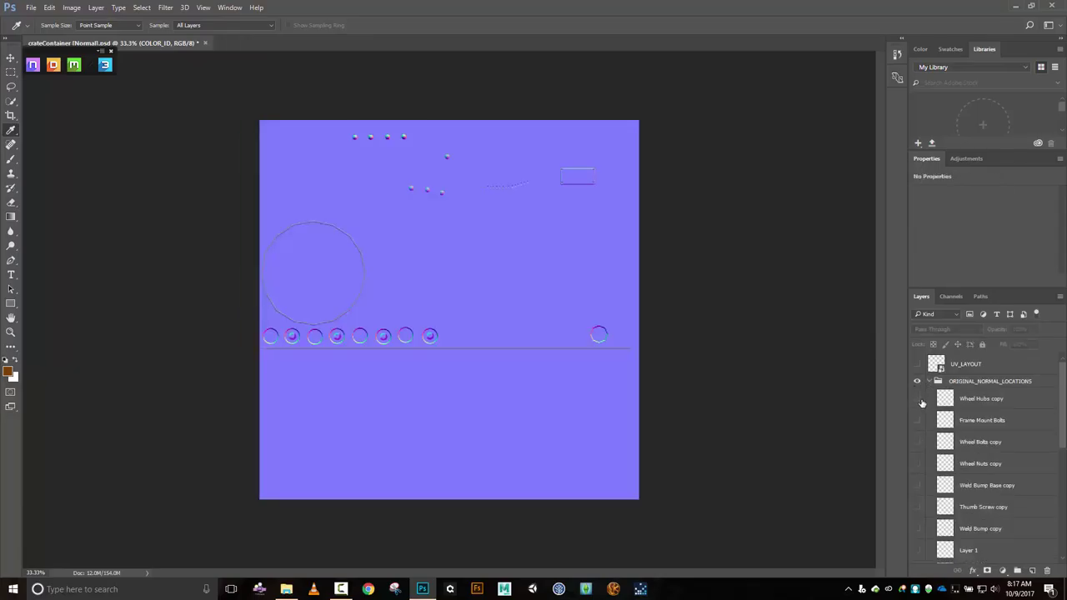
left_click(920, 400)
left_click(916, 420)
left_click(916, 443)
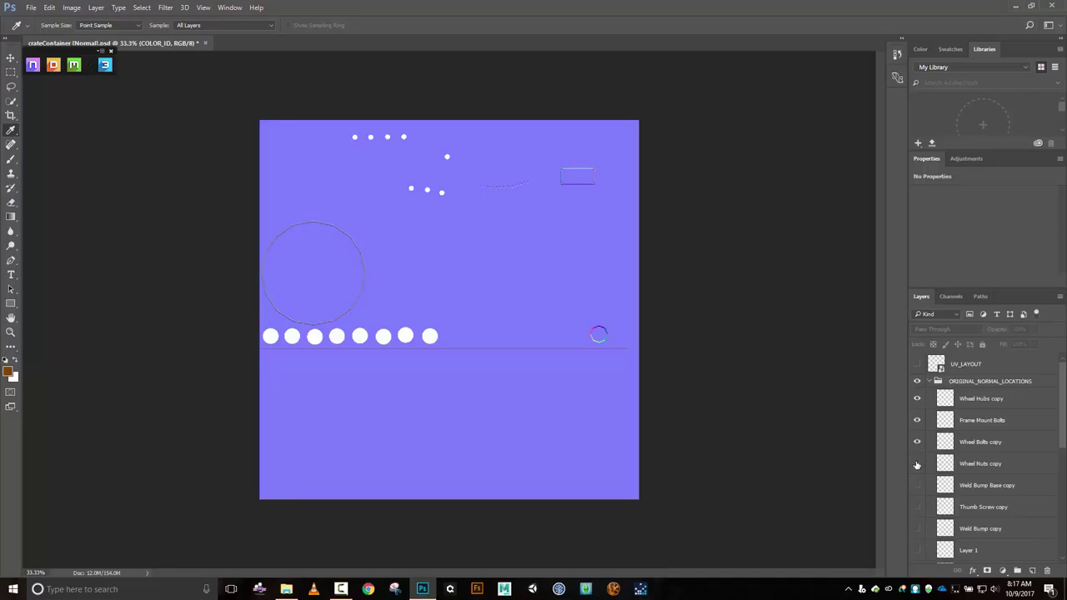
left_click(917, 463)
left_click(917, 485)
left_click(916, 507)
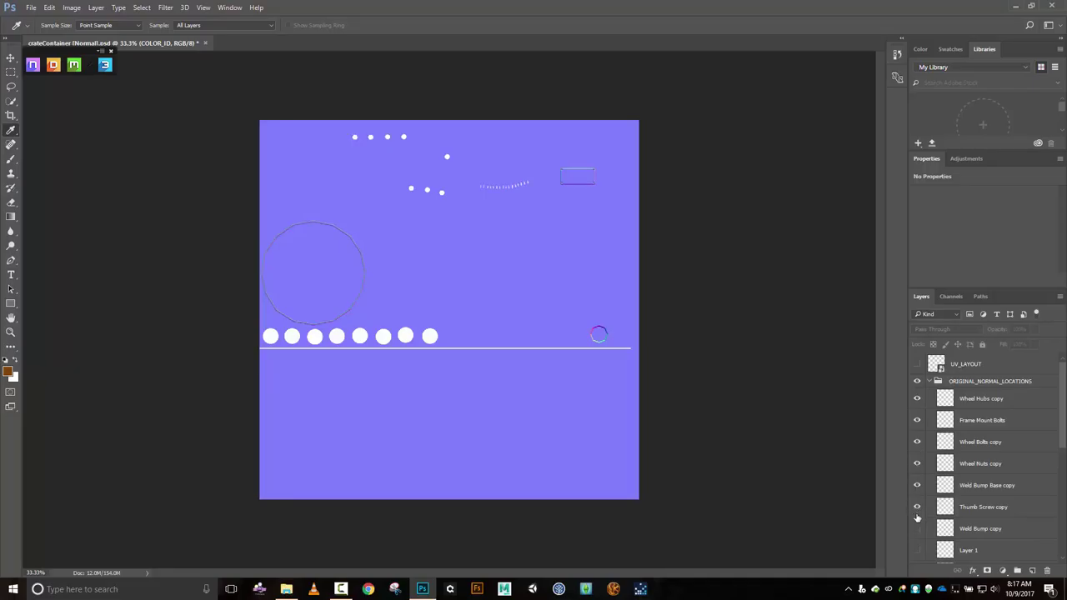
left_click(917, 529)
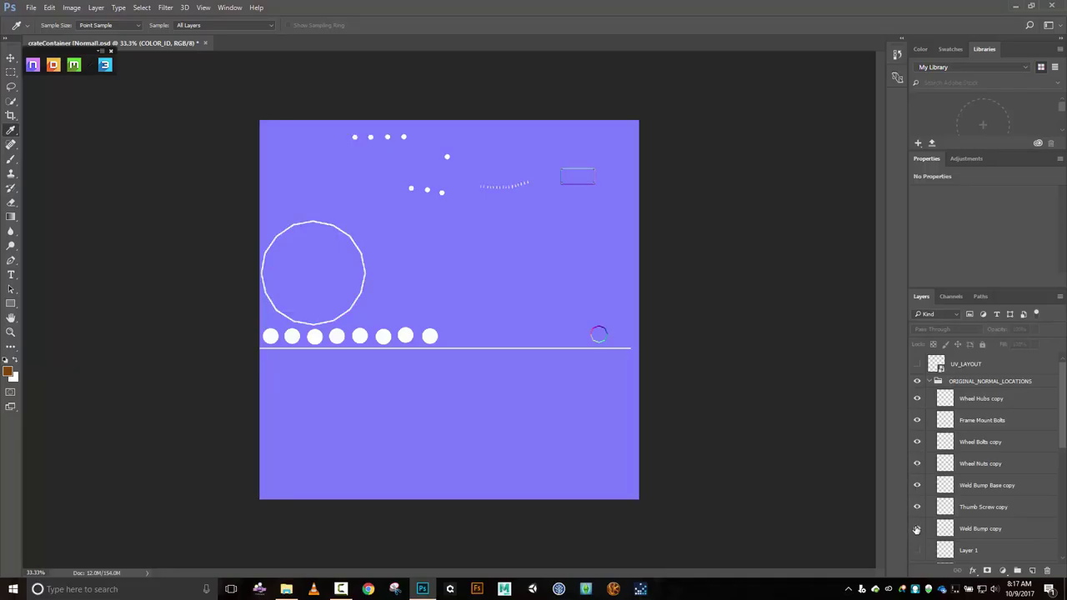
Hide the layers from Weld Bump copy up to Wheel Hubs copy again and collapse the ORIGINAL_NORMAL_LOCATIONS group.
left_click(917, 528)
left_click(916, 506)
left_click(917, 485)
left_click(917, 463)
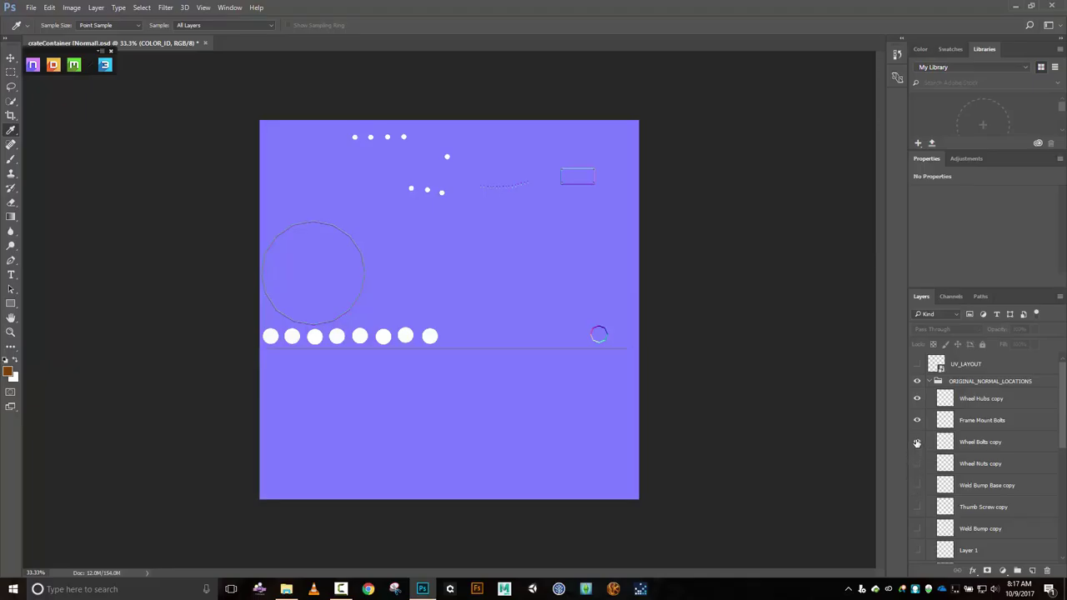
left_click(916, 441)
left_click(917, 420)
left_click(917, 399)
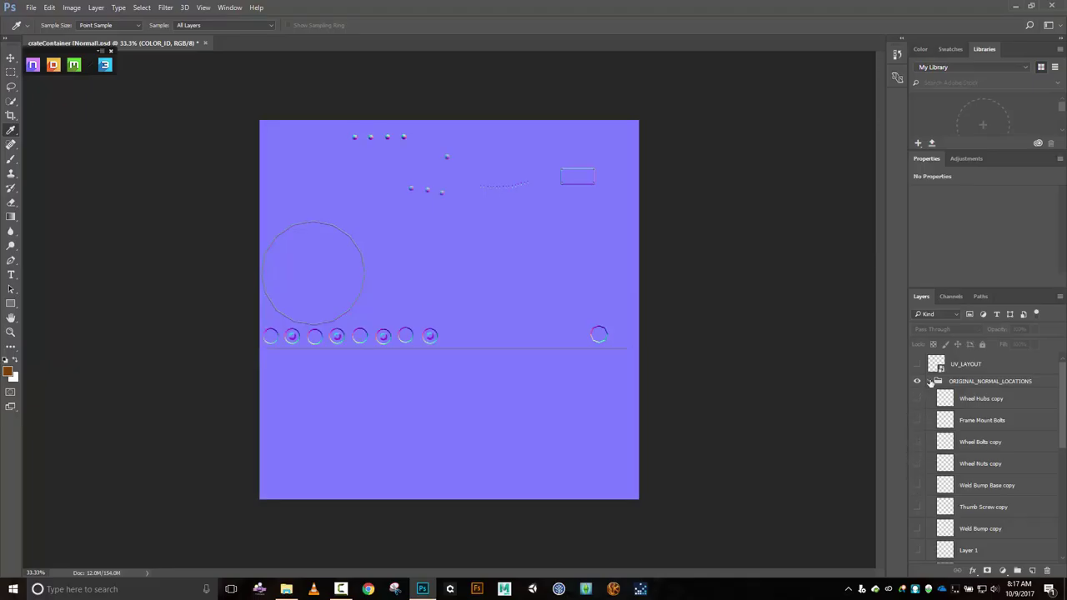
left_click(930, 381)
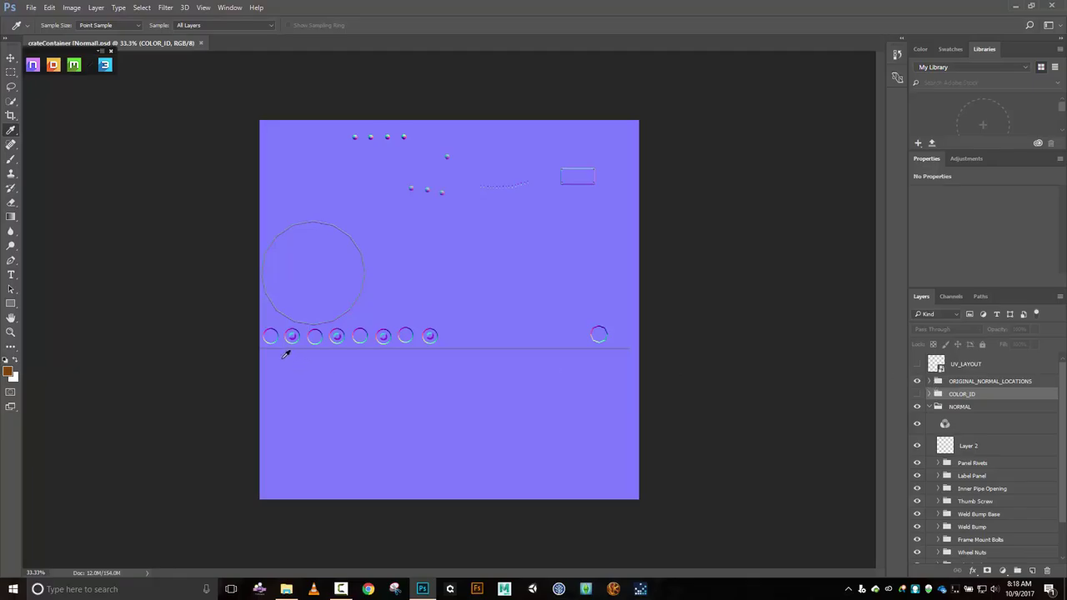
Open DDO and start a new project in its Base Creator.
left_click(58, 71)
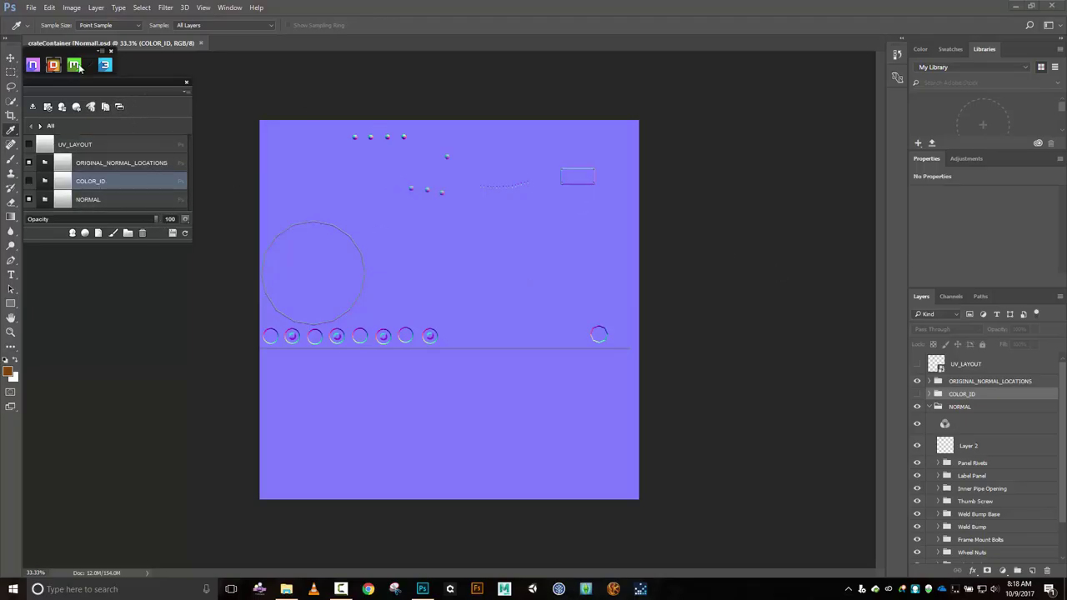
left_click(186, 92)
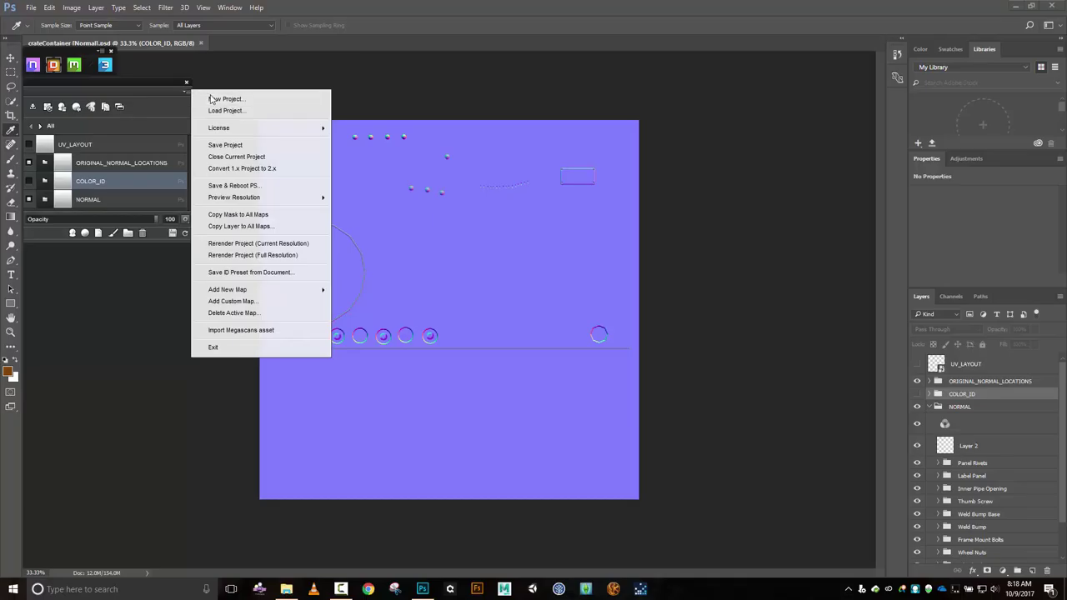
left_click(211, 99)
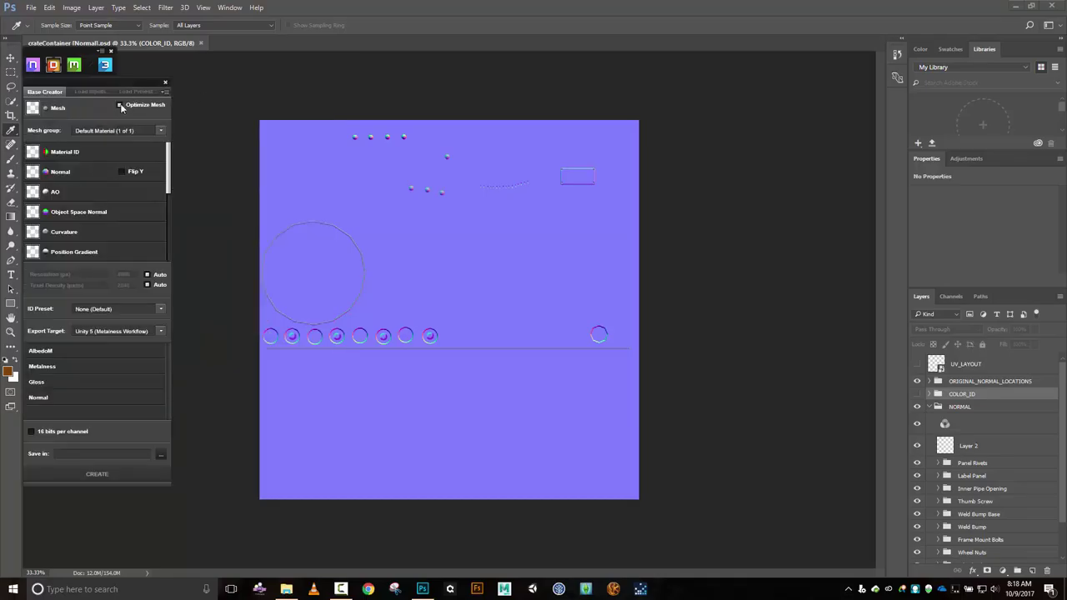
Load the crateContainer_color_ID_NDO_FIXED TGA file from the Desktop's Compressor folder as the project's Material ID map.
mouse_move(34, 153)
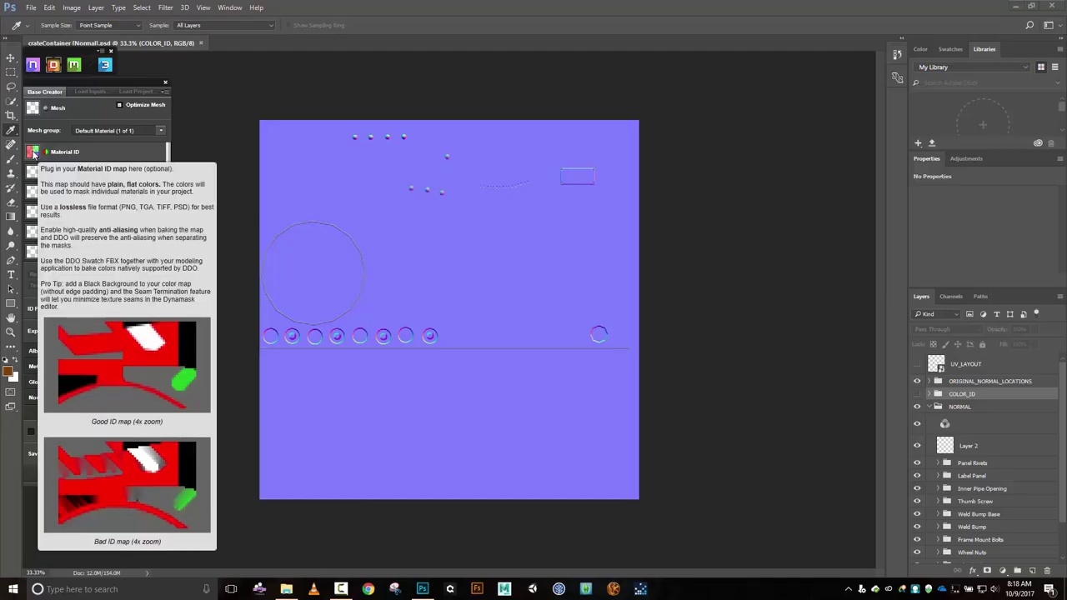
left_click(33, 153)
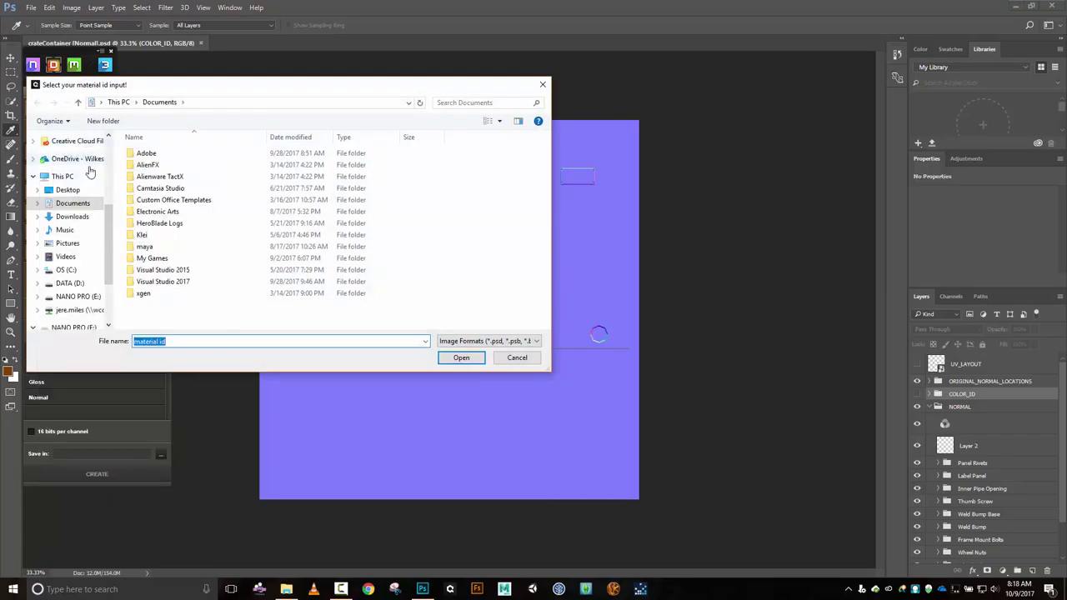
left_click(94, 192)
double_click(164, 156)
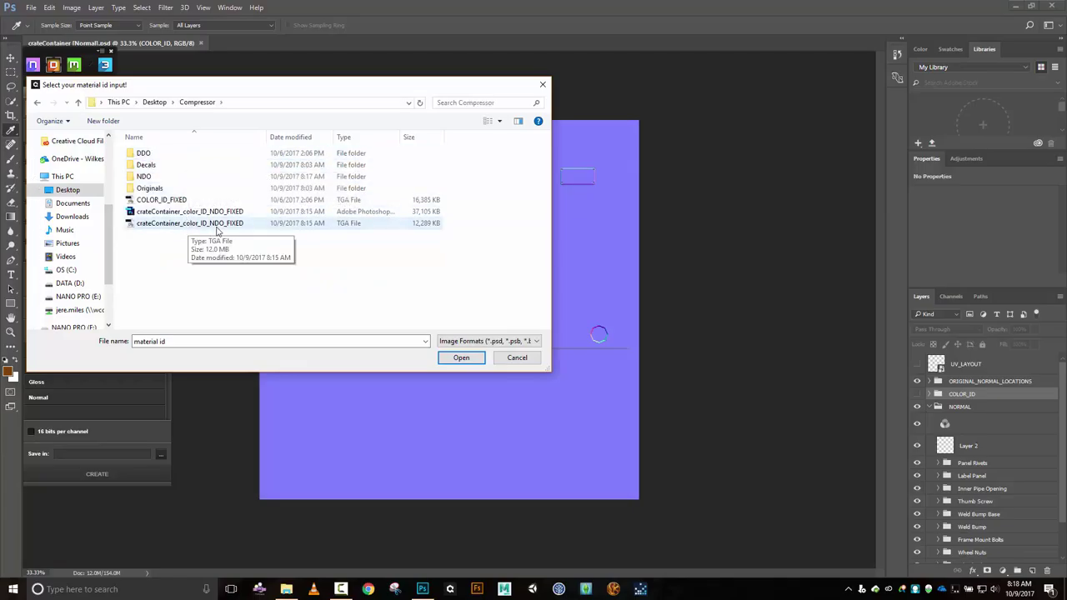
left_click(216, 223)
left_click(457, 358)
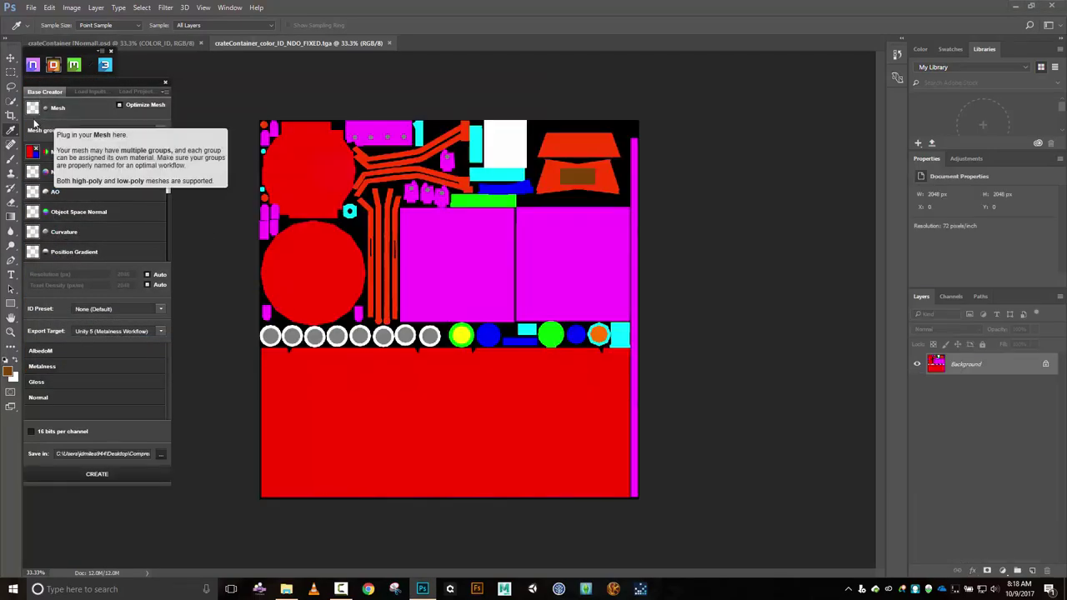
Load the airCompressor_withCrate OBJ file from the Compressor folder as the project's mesh.
left_click(32, 110)
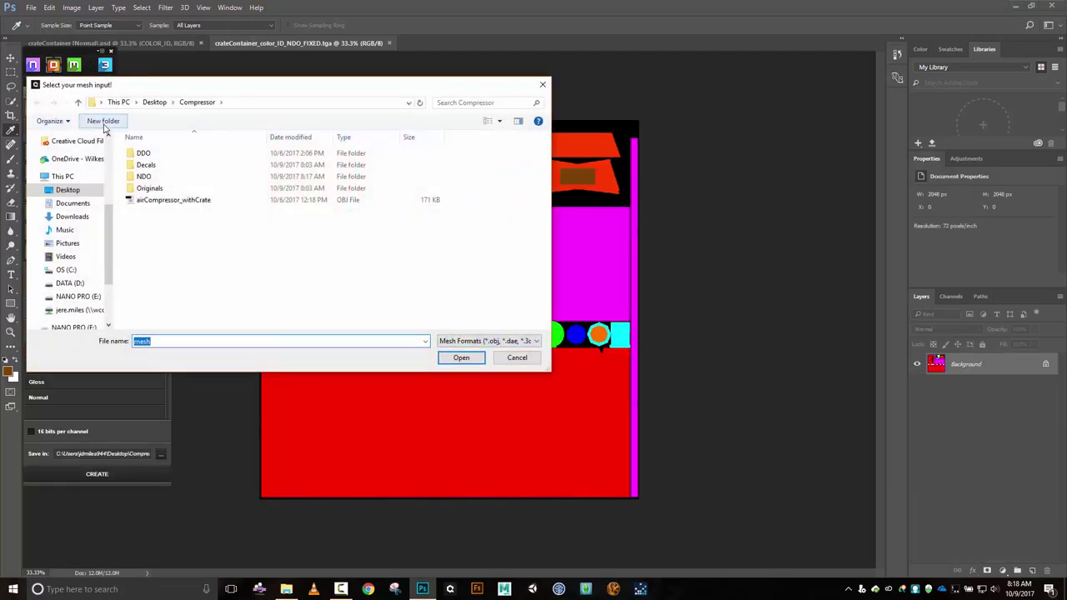
left_click(190, 209)
left_click(461, 358)
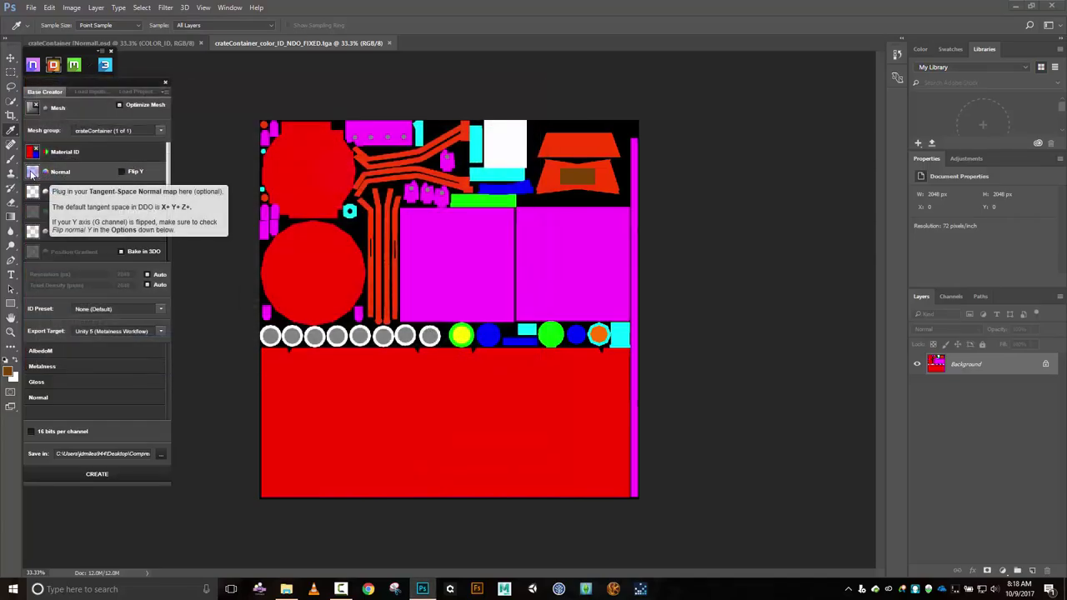
Load the crateContainer [Normal] PSD from the Compressor's NDO folder as the project's tangent-space normal map.
left_click(39, 172)
double_click(148, 177)
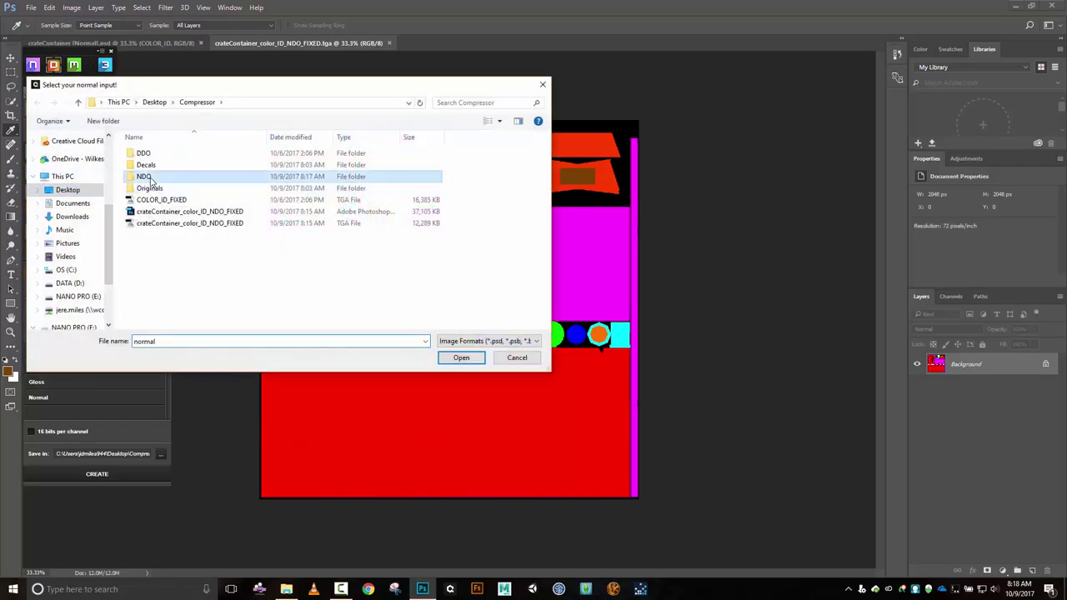
left_click(216, 176)
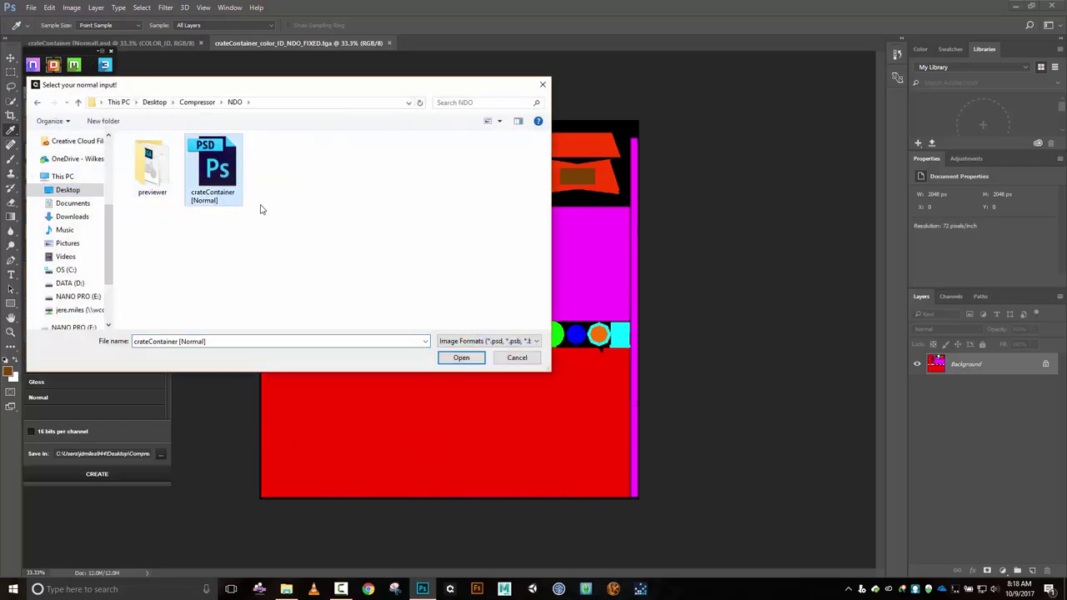
left_click(461, 357)
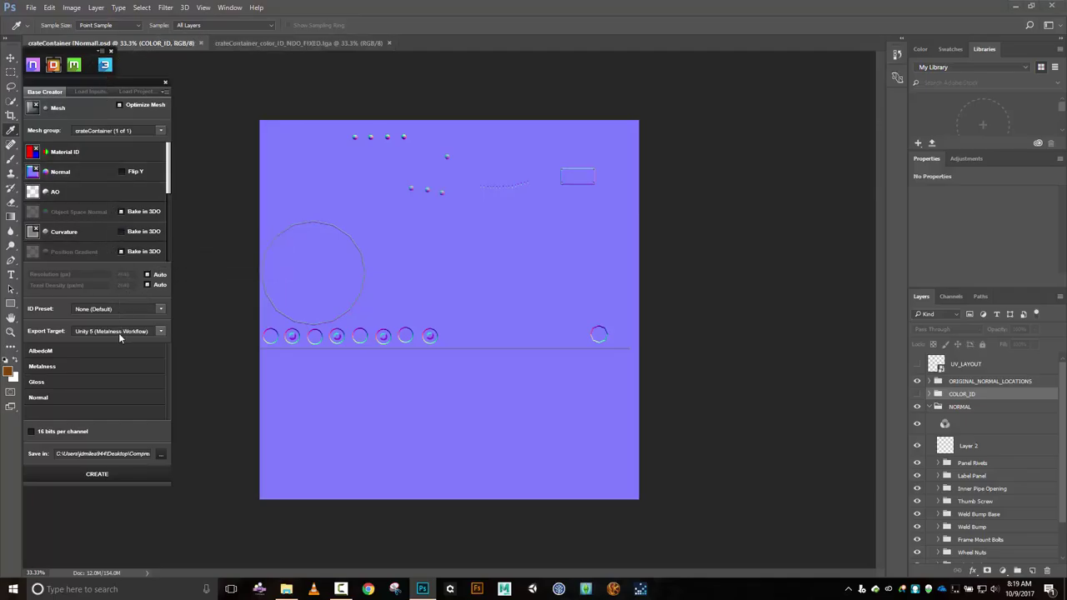
Set the save location to the Compressor's DDO folder and create the DDO project with the Unity 5 (Metalness Workflow) export target.
left_click(162, 455)
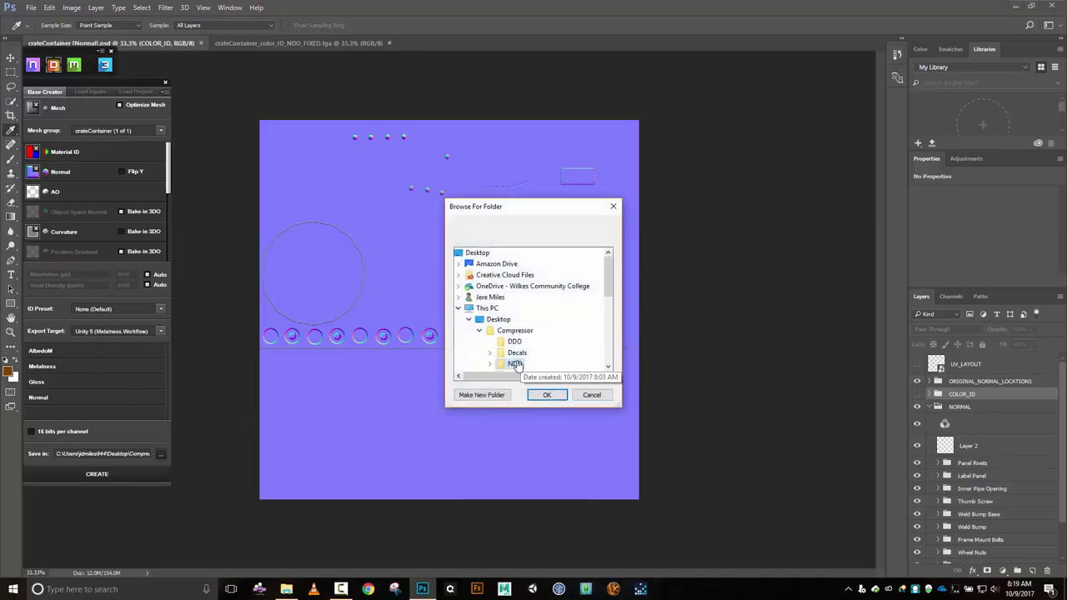
left_click(515, 342)
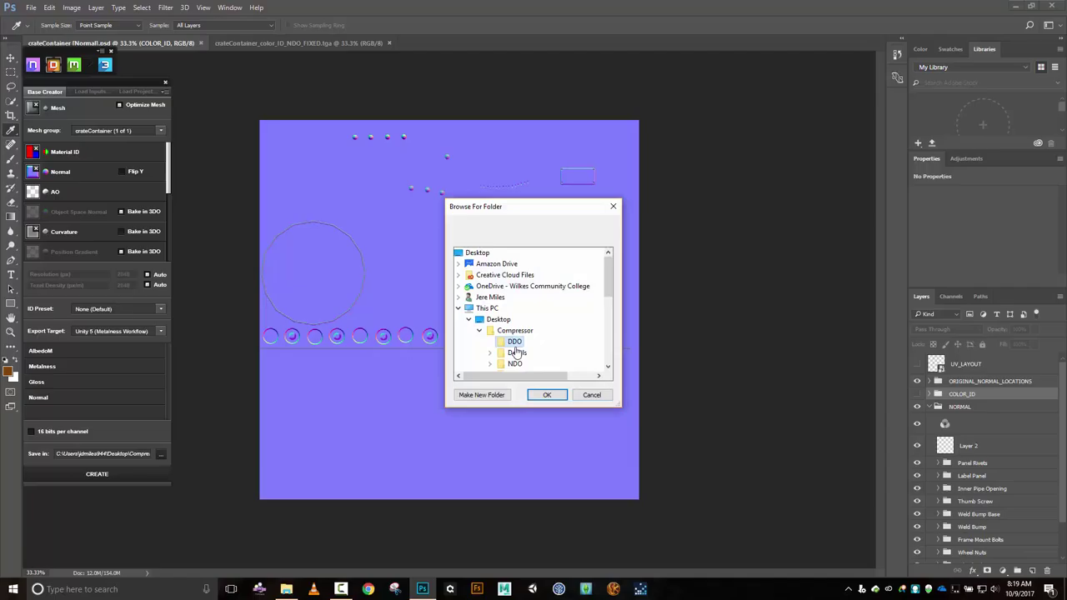
left_click(558, 397)
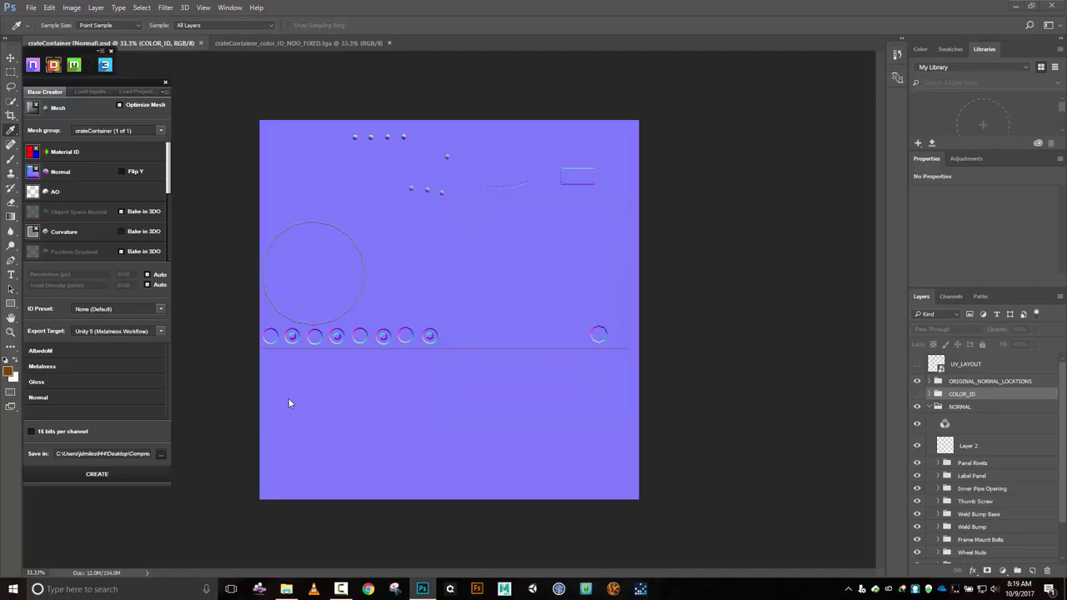
left_click(104, 480)
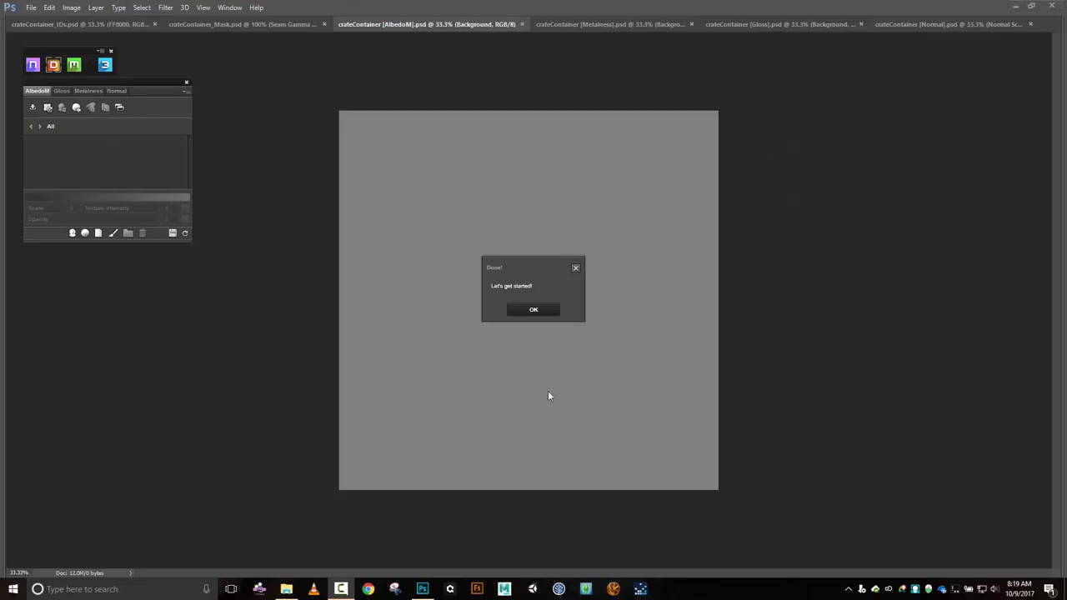
left_click(537, 314)
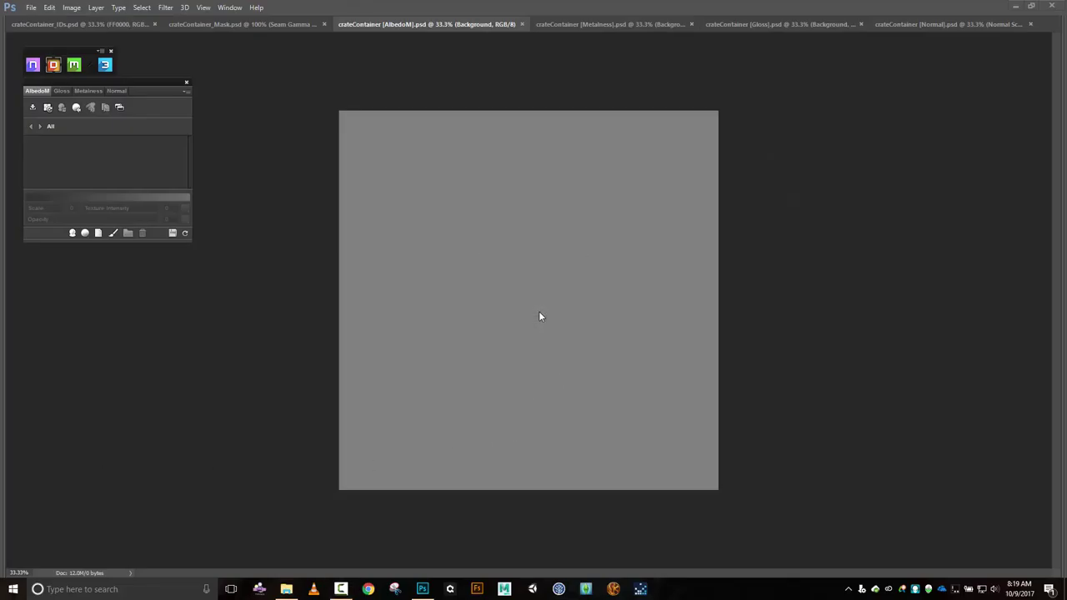
Open the 3DO preview, enable Mesh Centric and GGX, and turn the compressor to show its handle side.
left_click(105, 65)
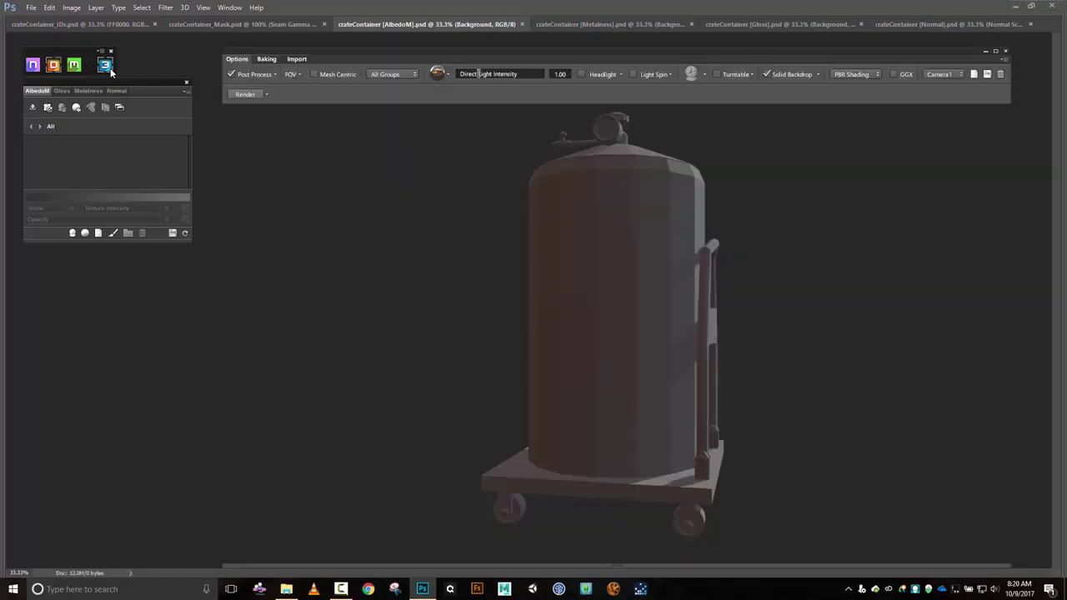
left_click(314, 74)
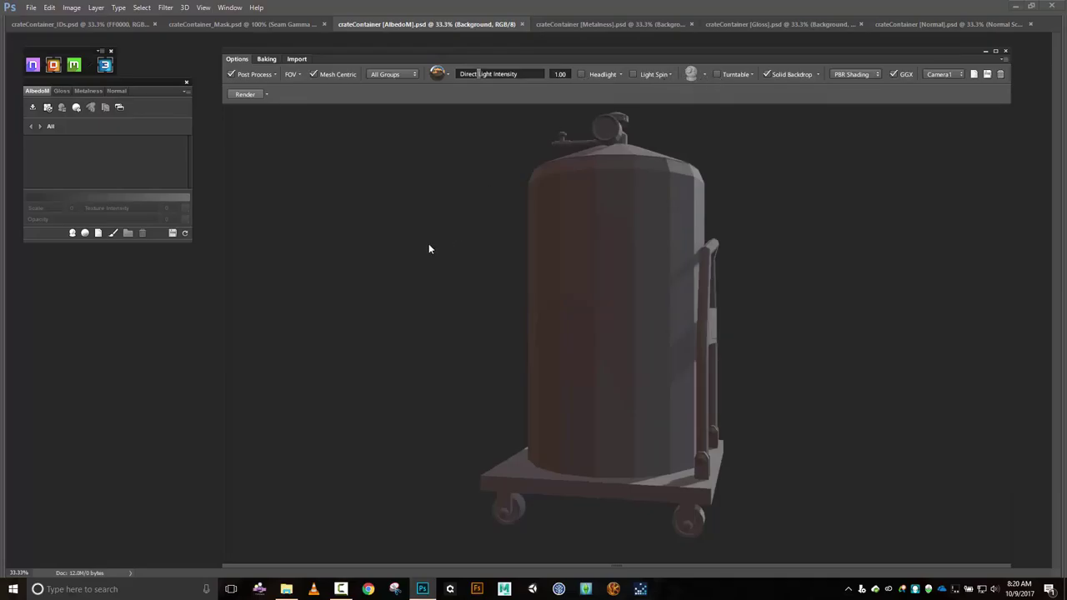
left_click_drag(428, 249, 478, 230)
left_click_drag(596, 469, 548, 374)
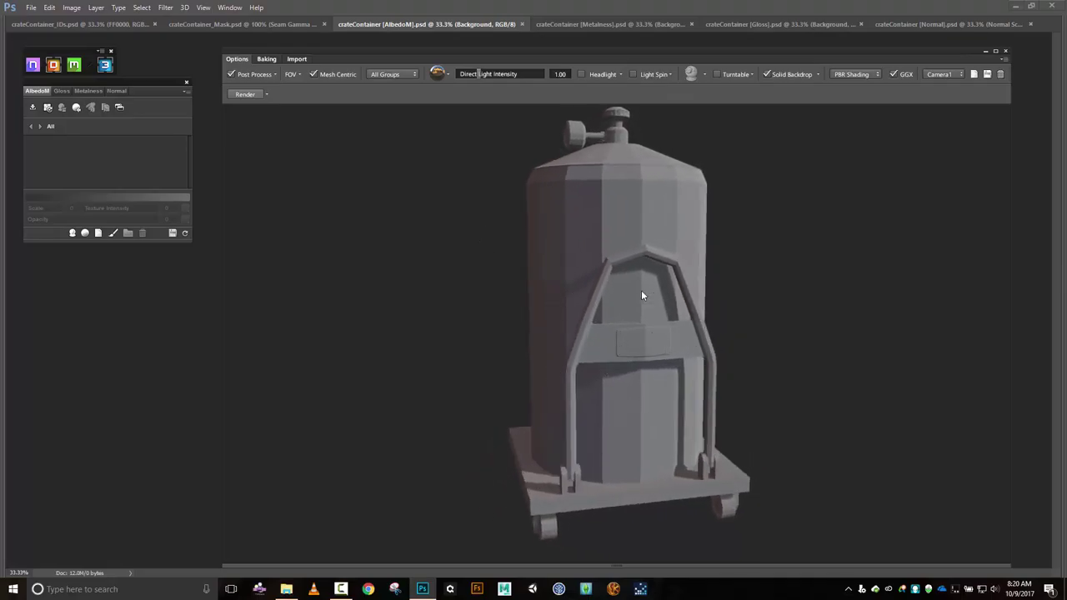
mouse_move(642, 295)
left_mouse_down()
mouse_move(696, 302)
mouse_move(716, 266)
mouse_move(774, 268)
left_mouse_up()
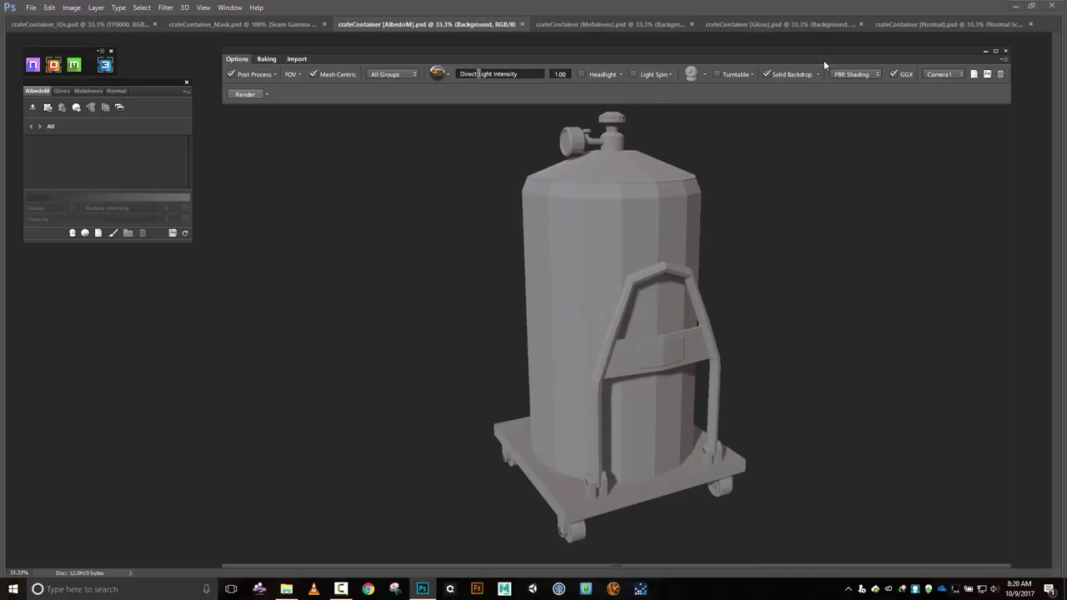
Assign the bare metal material Old Brushed Aluminum to the brown label plate on the handle, picking it by its color ID.
key("c")
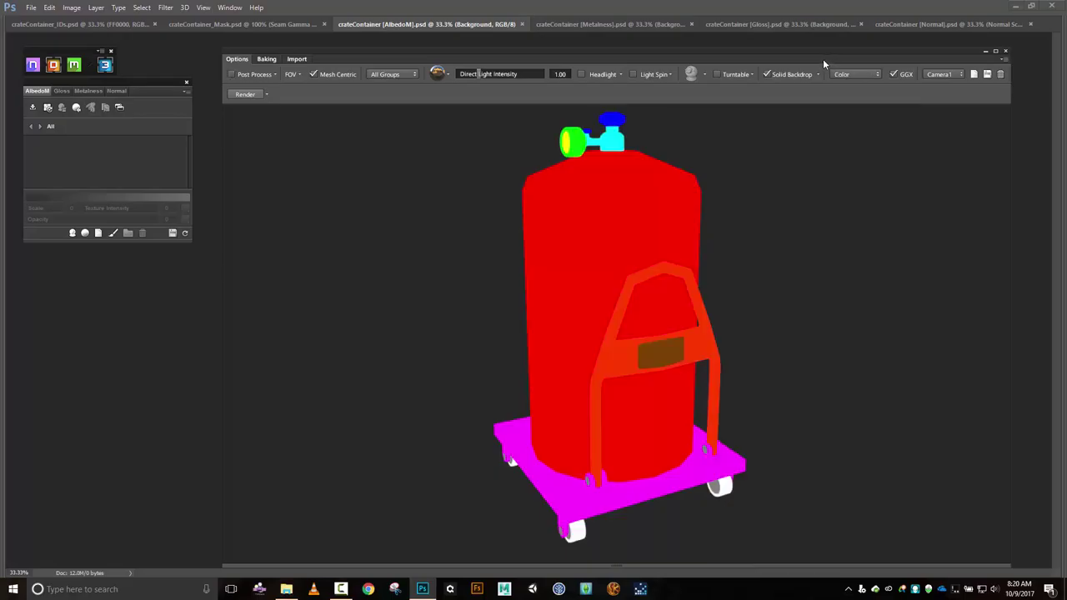
left_click(655, 361)
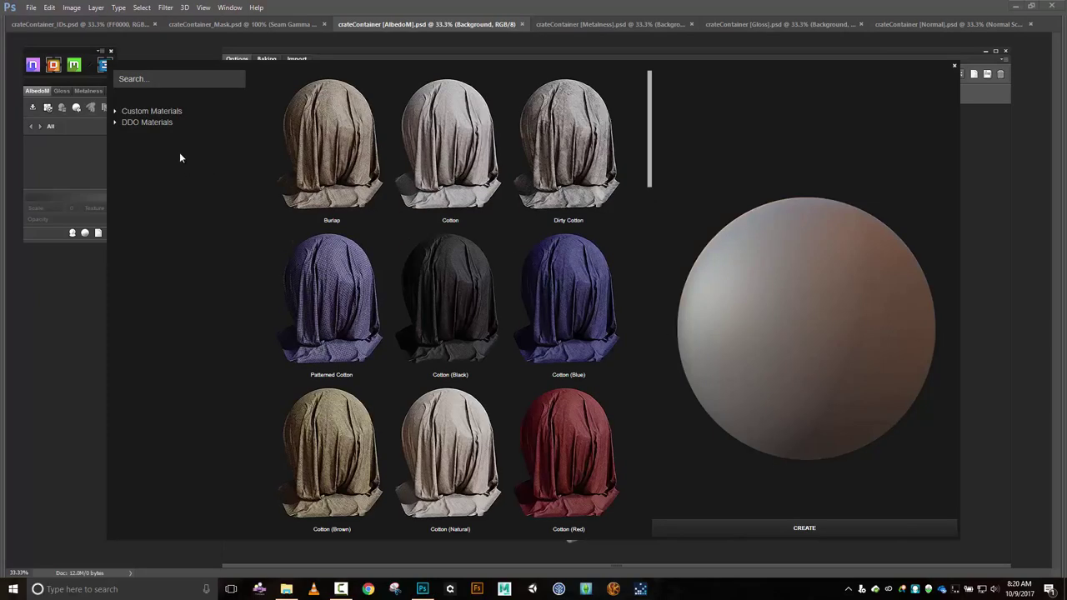
left_click(122, 122)
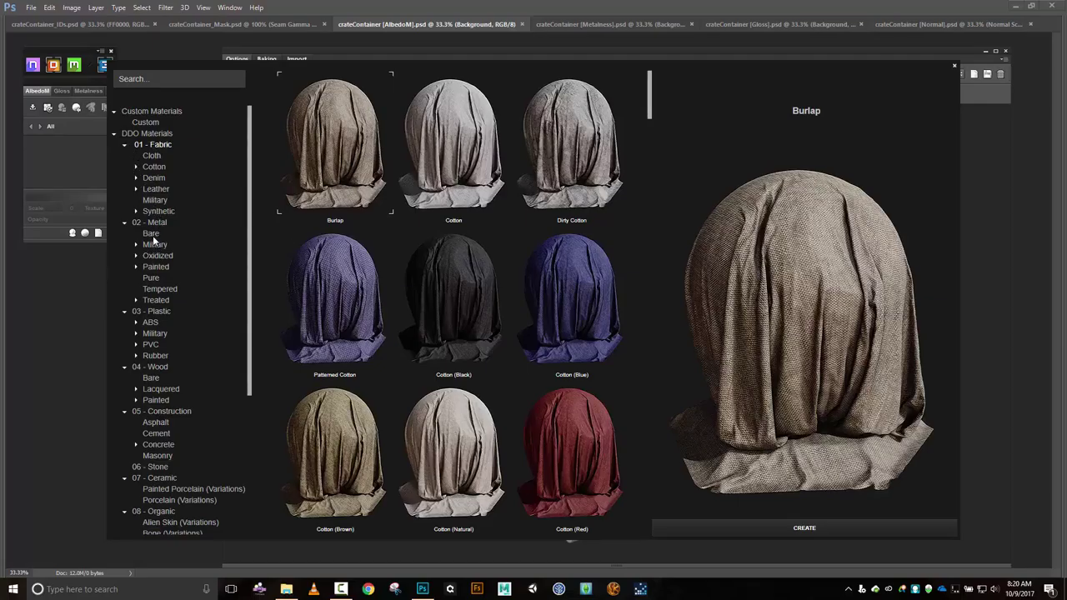
left_click(151, 235)
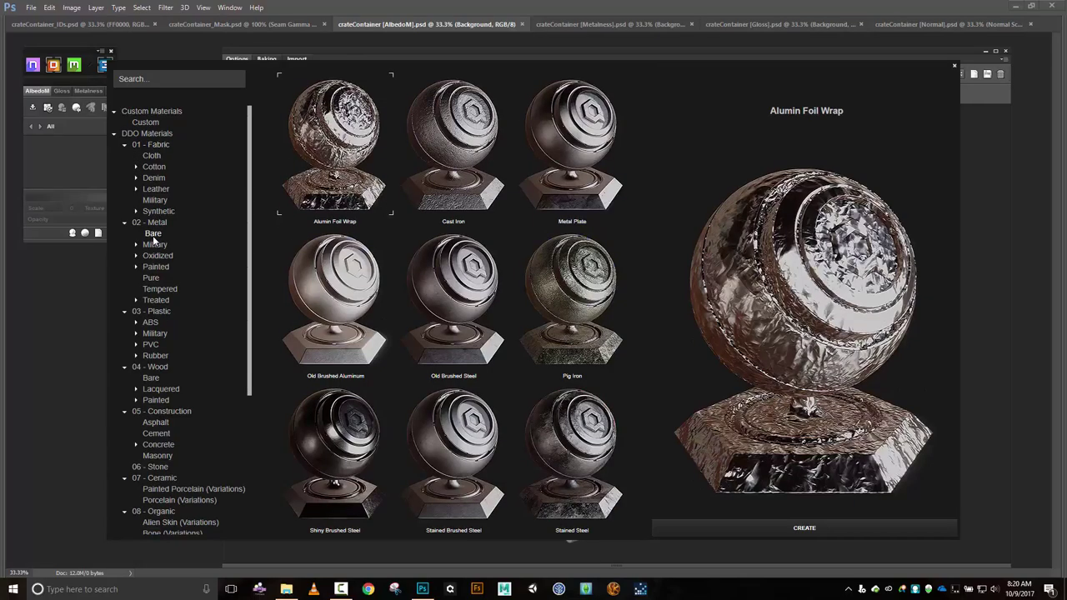
left_click(341, 306)
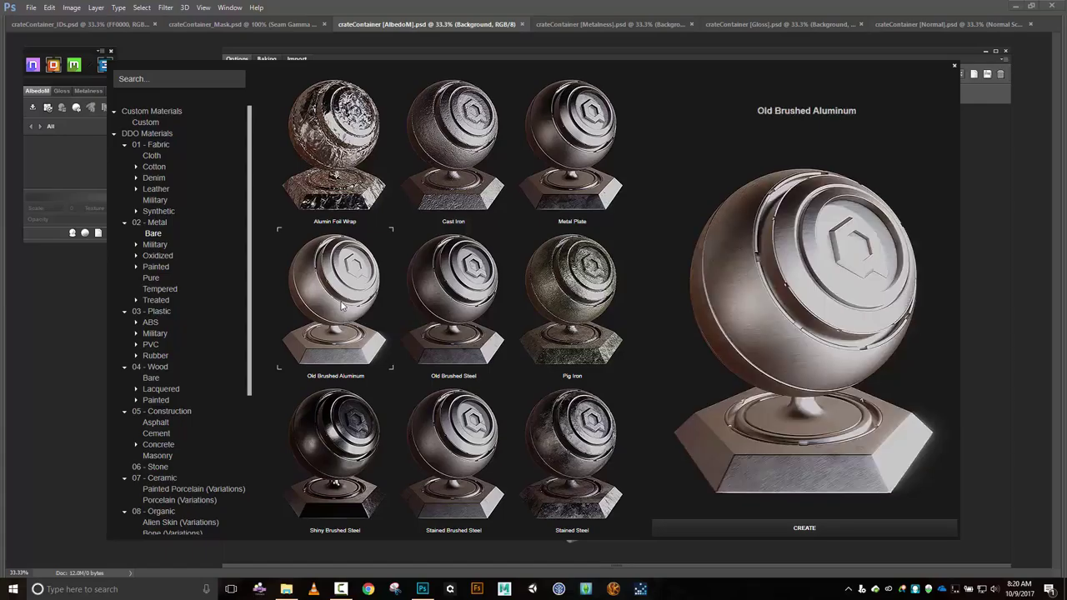
left_click(804, 528)
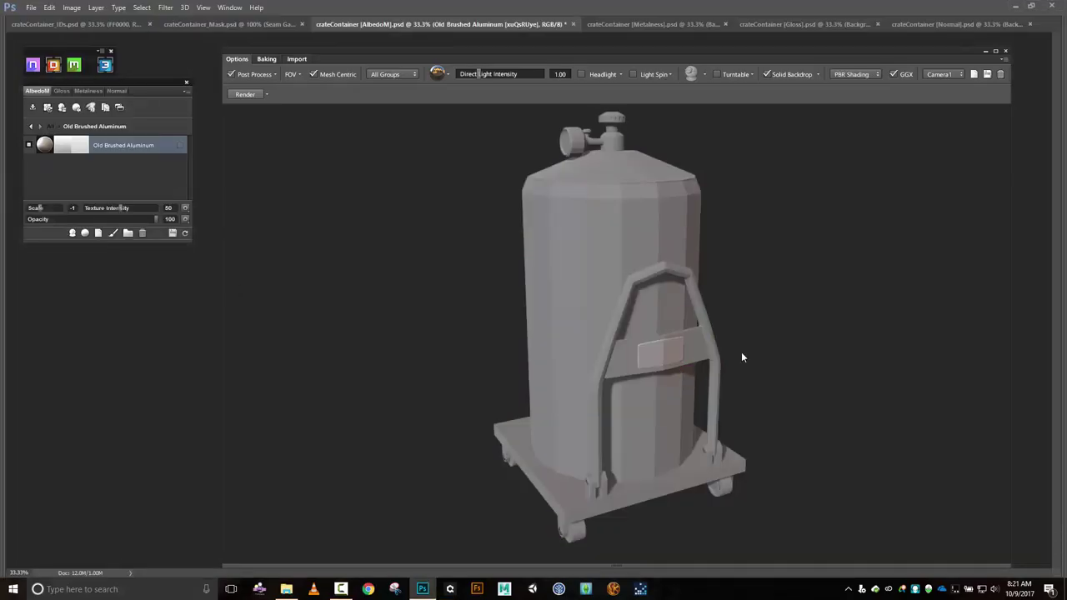
Minimize the 3DO preview, reset the Essentials workspace from the normal document and group Libraries with Color and Swatches.
left_click(986, 52)
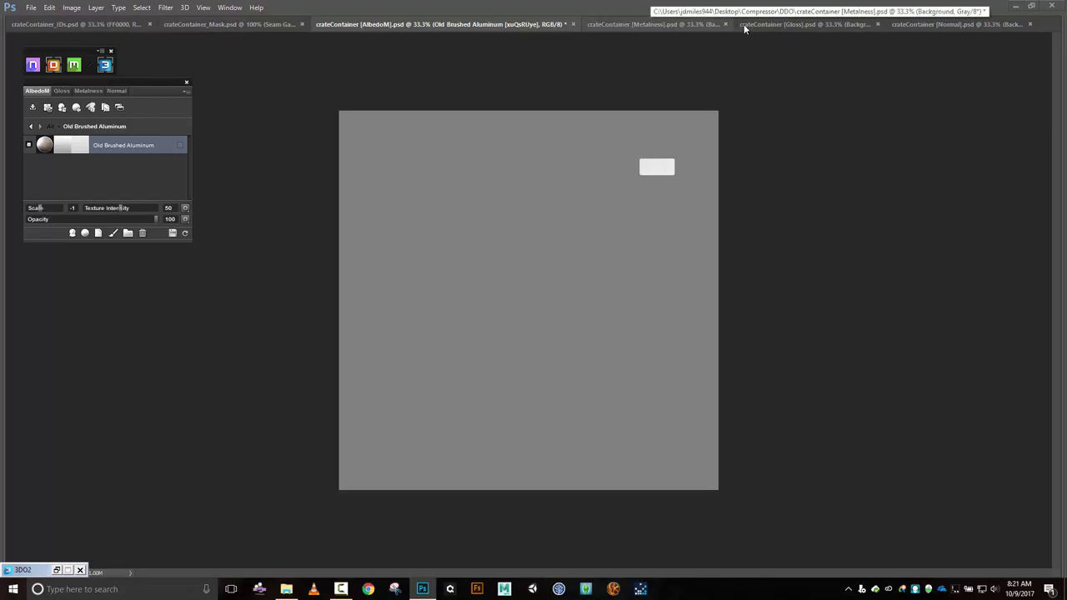
left_click(957, 26)
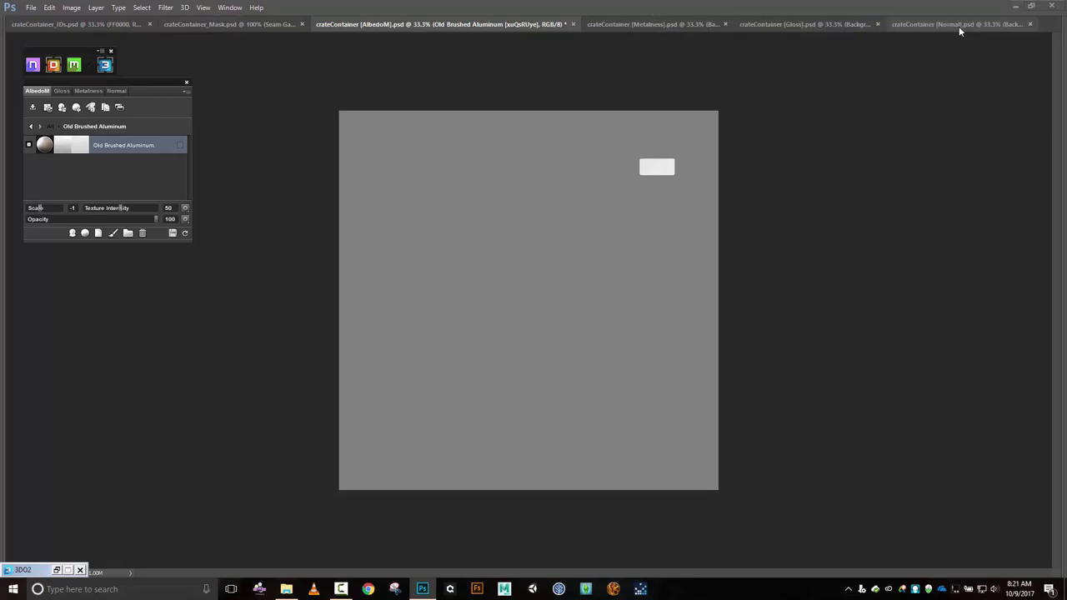
left_click(229, 7)
mouse_move(301, 35)
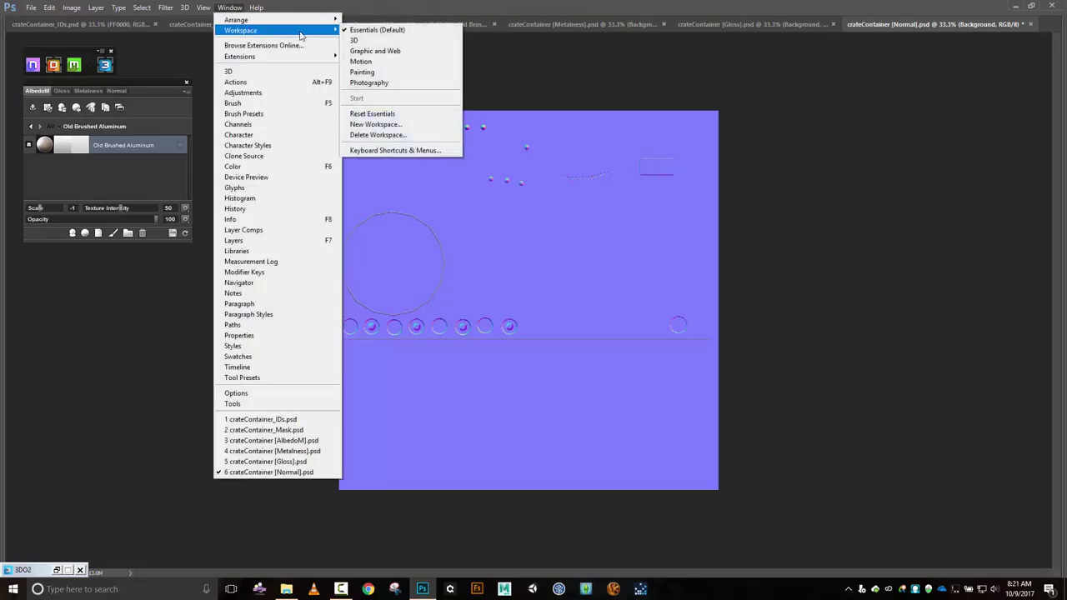
left_click(391, 114)
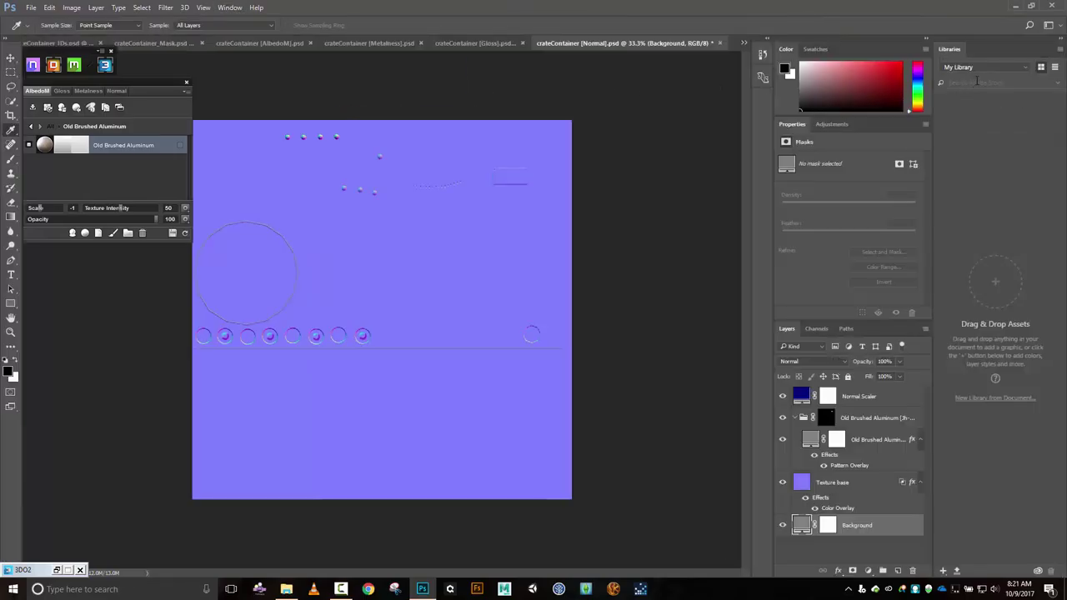
left_click_drag(950, 49, 870, 49)
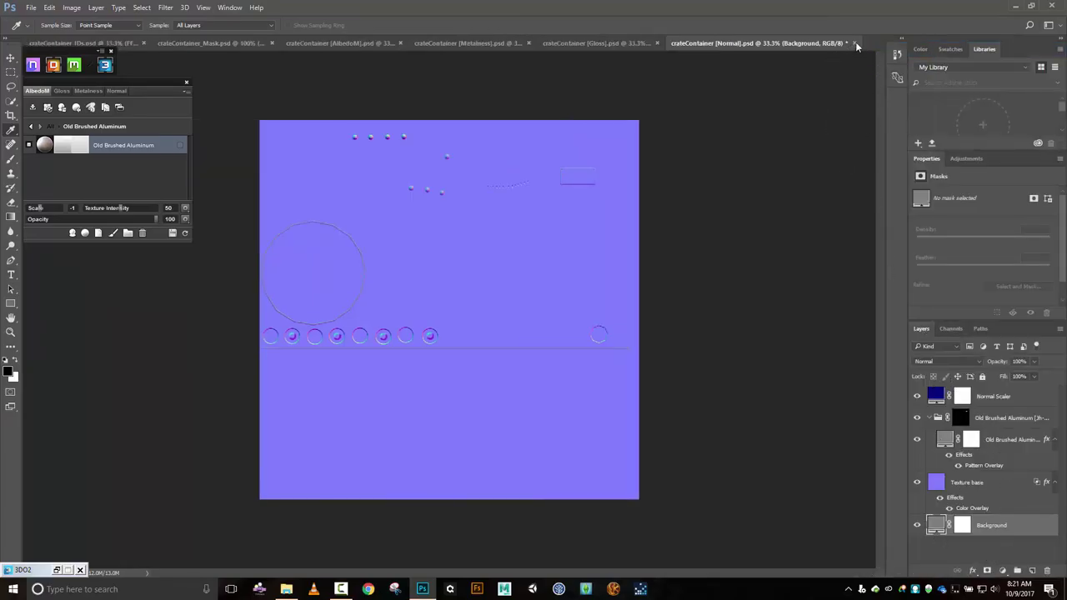
Look through the crateContainer_IDs and crateContainer_Mask documents, and return to the project's normal document.
left_click(106, 44)
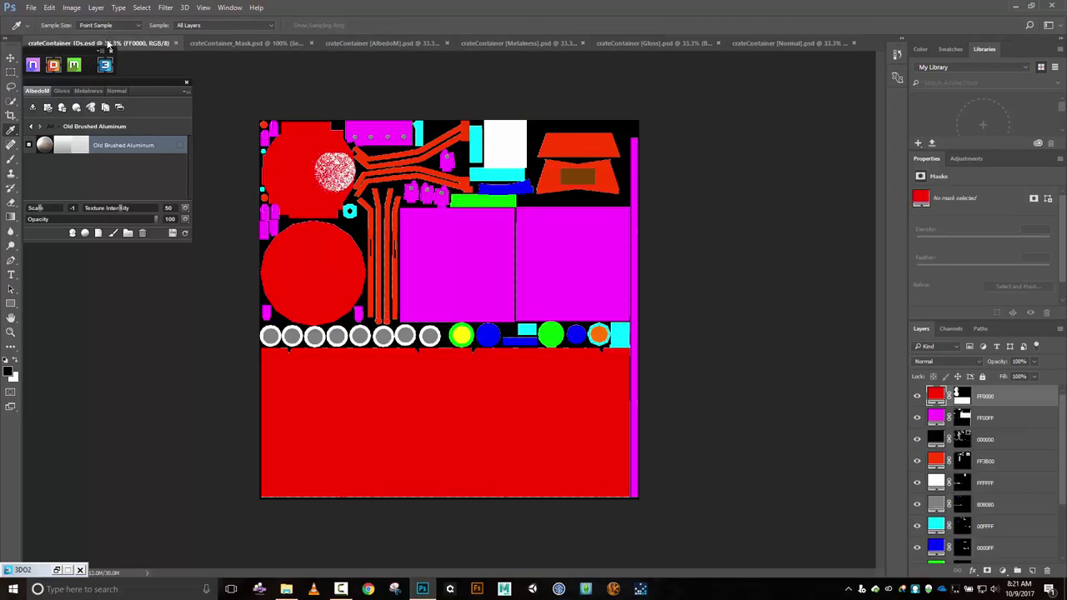
left_click(272, 45)
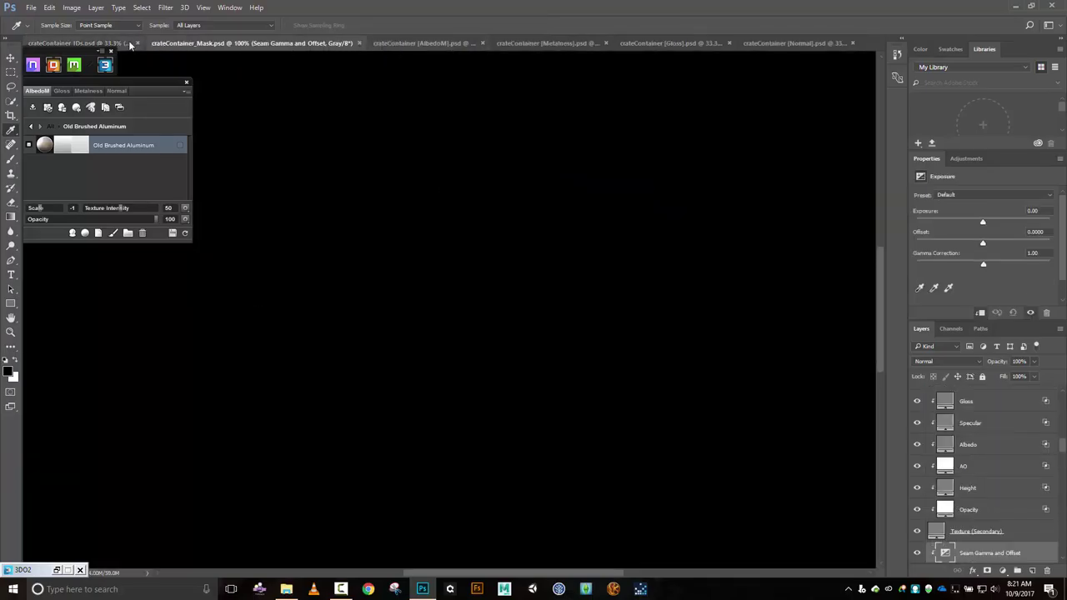
left_click(110, 41)
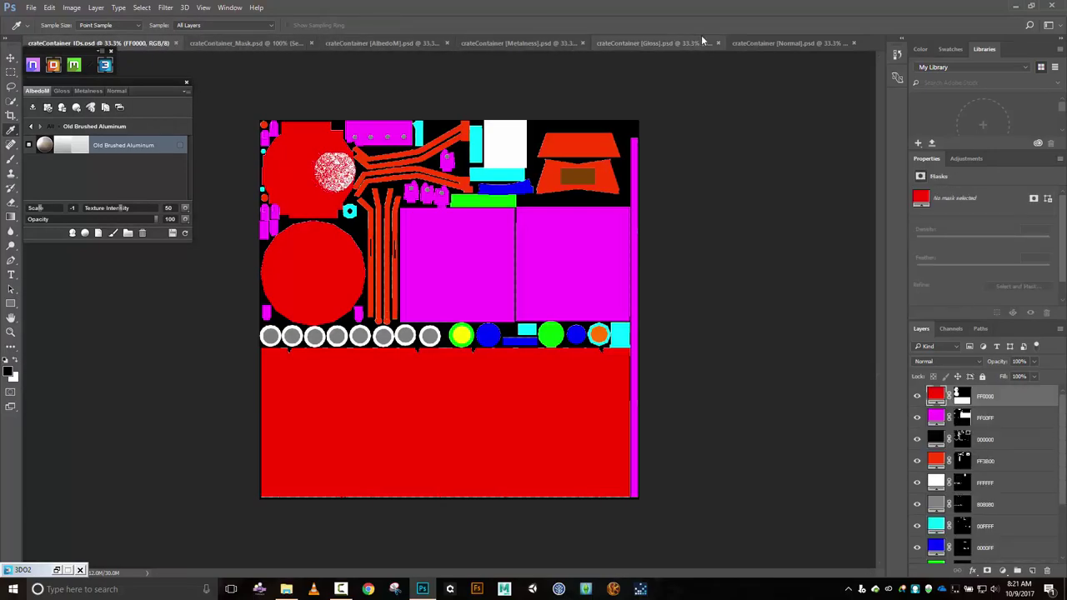
left_click(810, 44)
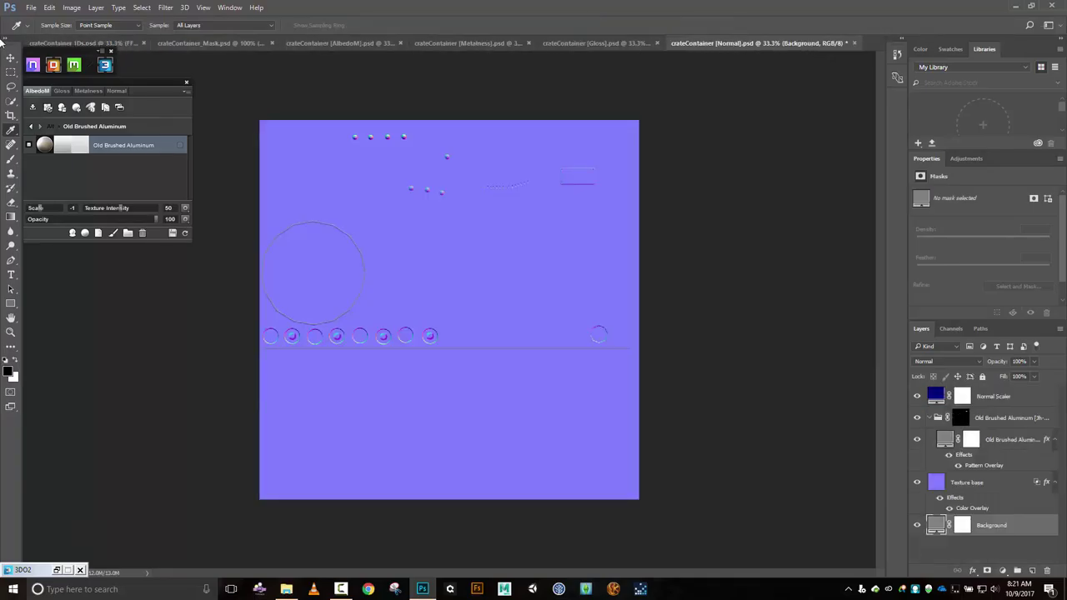
Open the crateContainer [Normal] PSD from the Compressor's NDO folder and dismiss the offer to create a library from it.
left_click(30, 9)
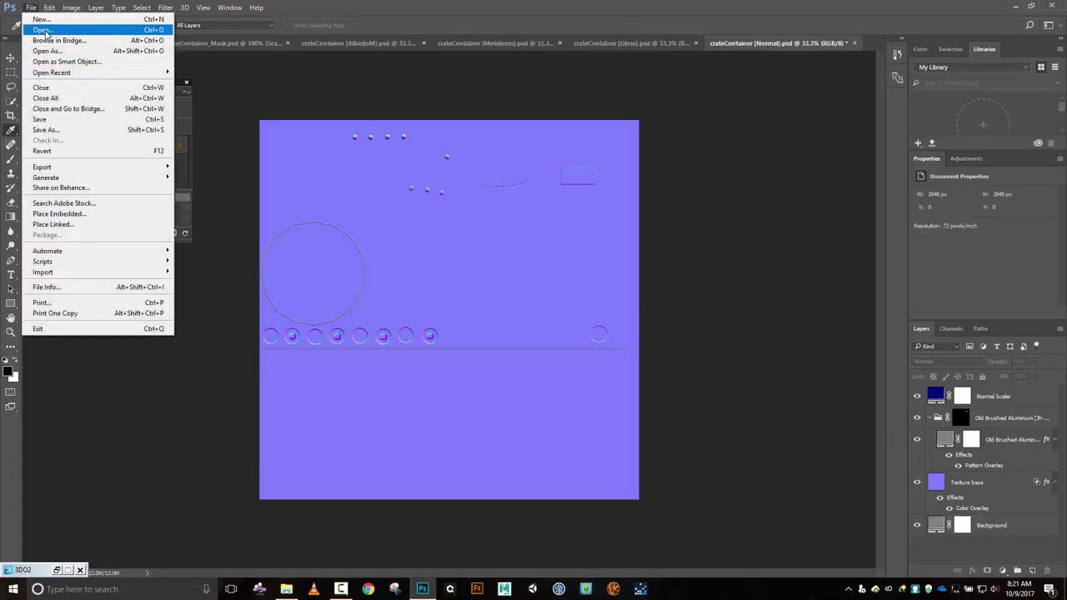
left_click(43, 30)
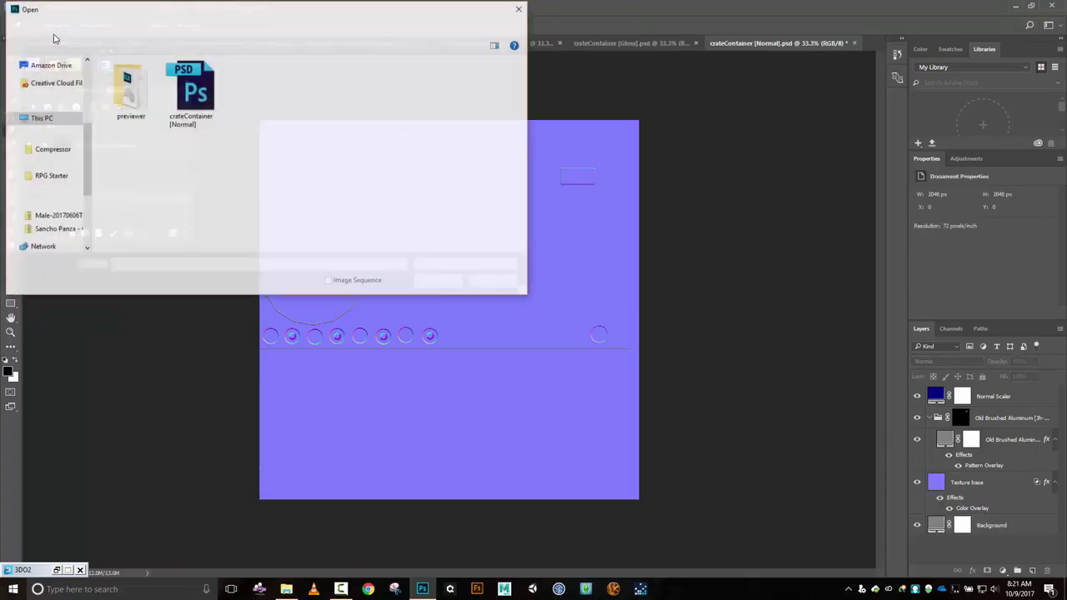
left_click(179, 111)
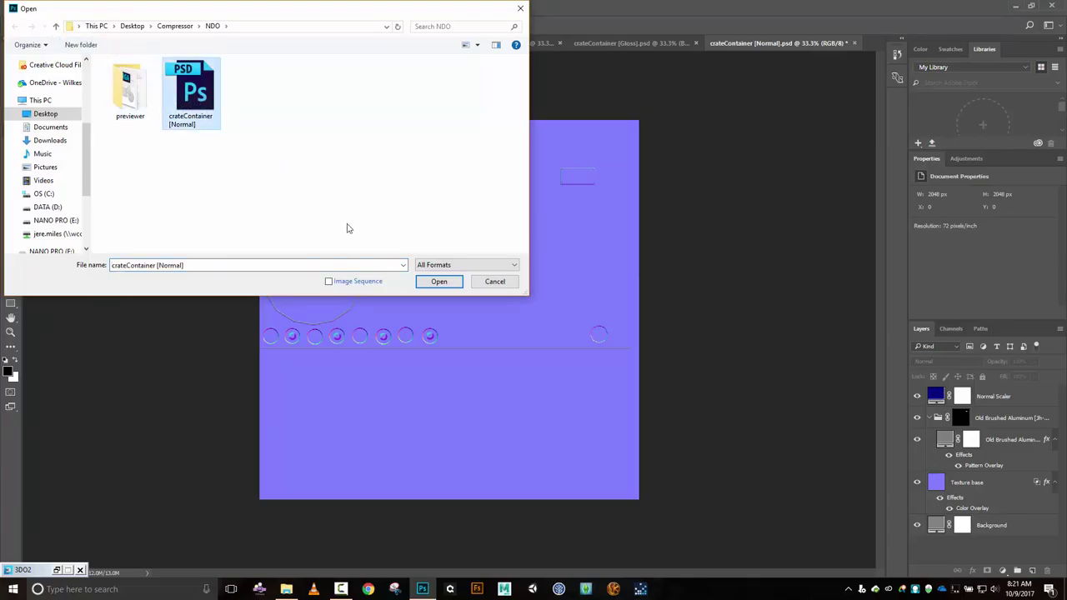
left_click(440, 282)
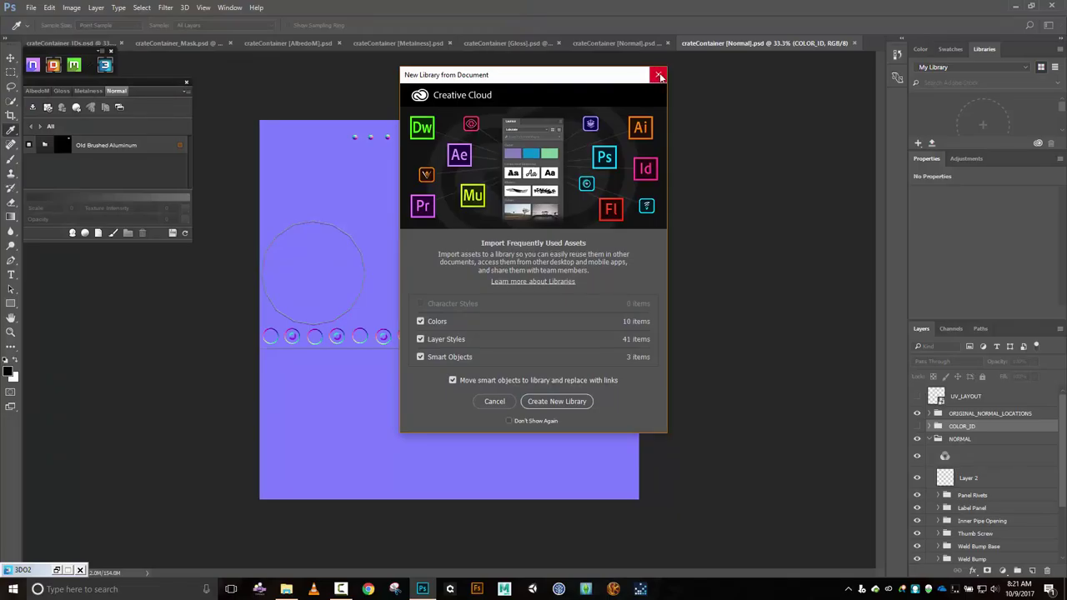
left_click(659, 76)
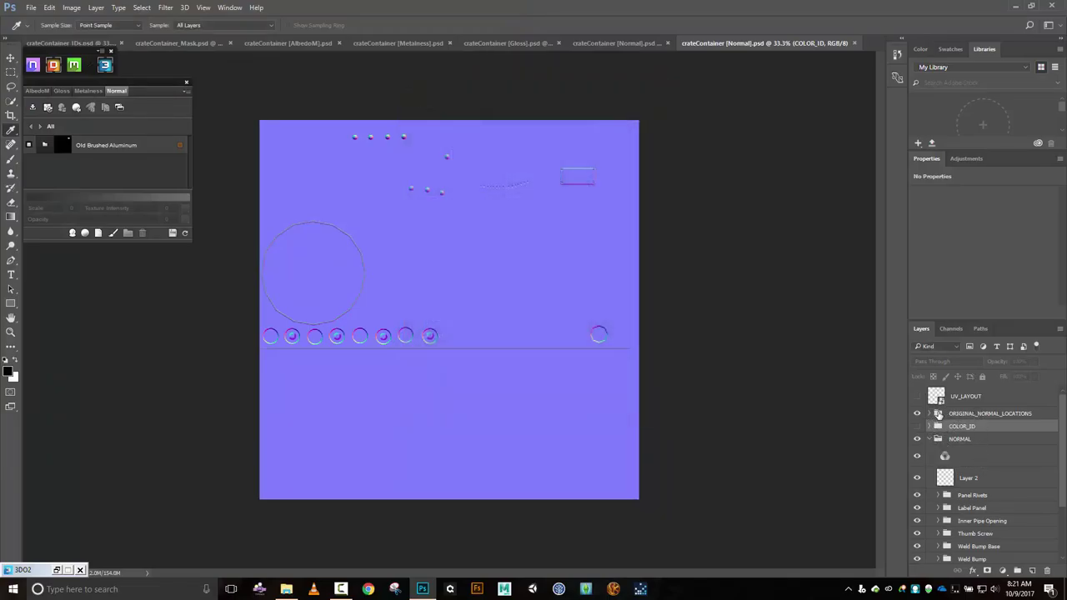
Expand the ORIGINAL_NORMAL_LOCATIONS group, select its label Decal copy layer and make that layer visible.
left_click(928, 414)
scroll(958, 425, "down", 4)
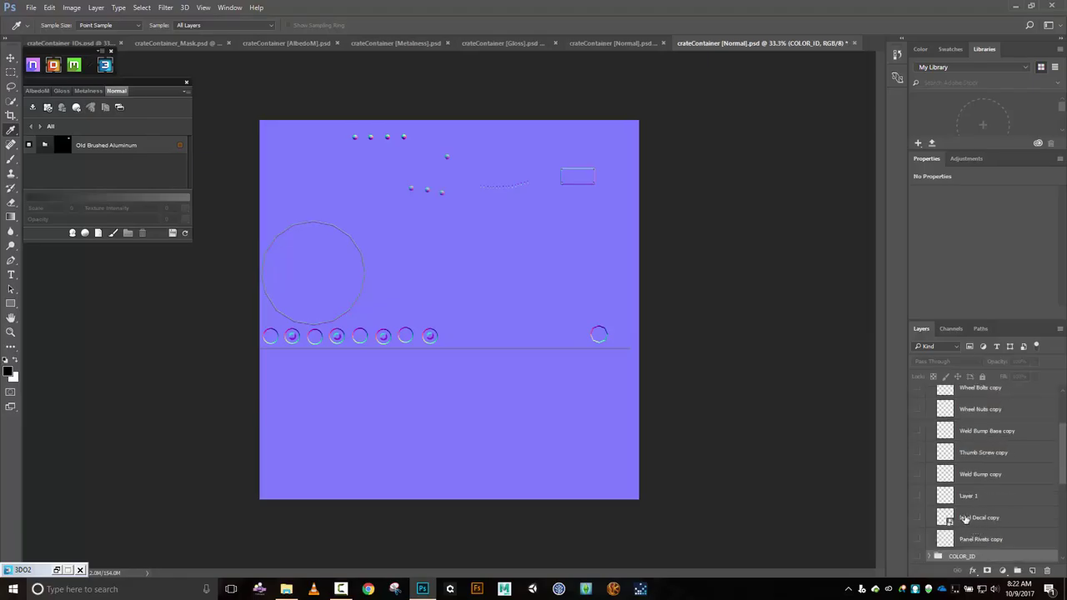
left_click(981, 521)
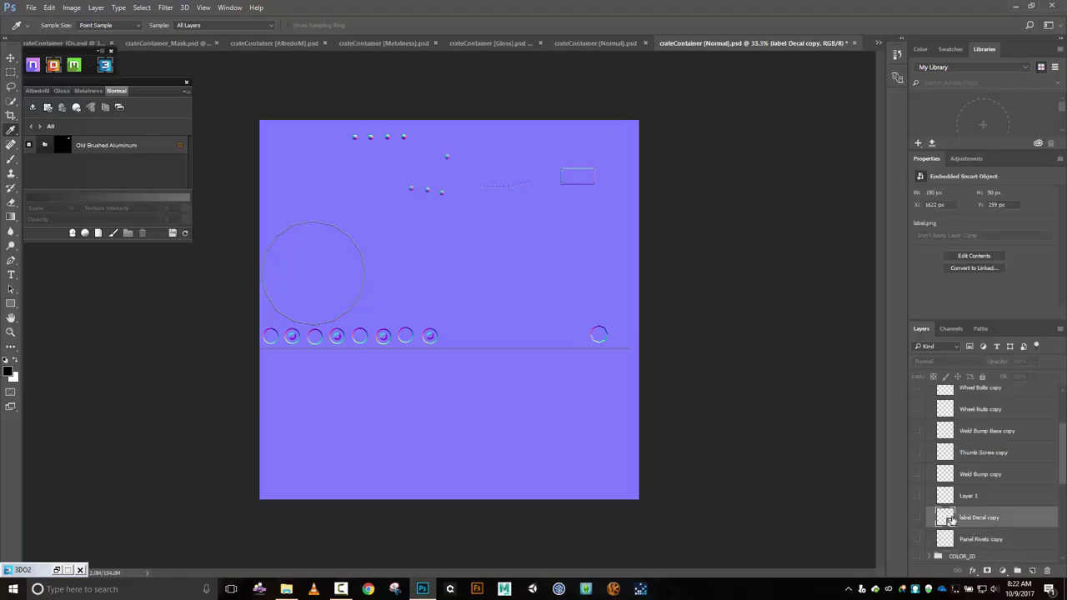
left_click(918, 521)
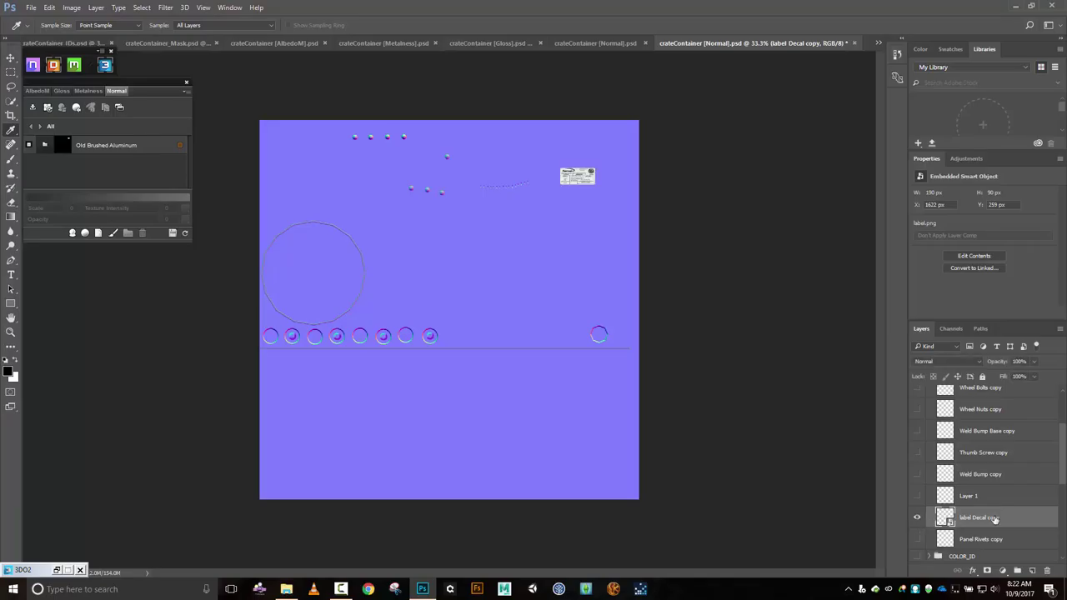
Try to copy the label Decal copy layer's full canvas into the AlbedoM document, duplicating the Old Brushed Aluminum layer instead.
key("ctrl+a")
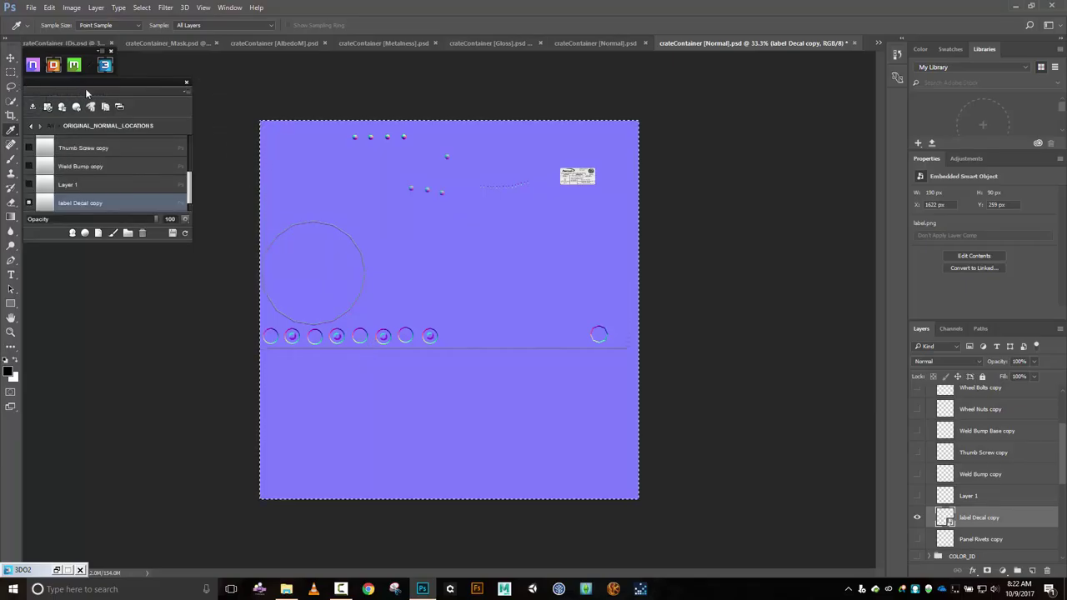
left_click(285, 46)
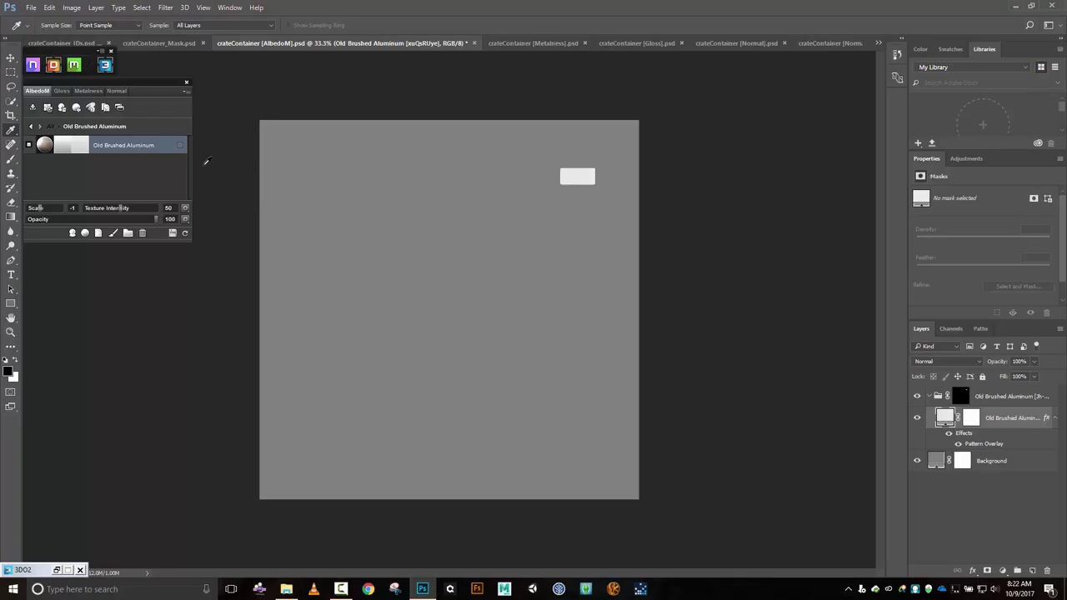
key("ctrl+j")
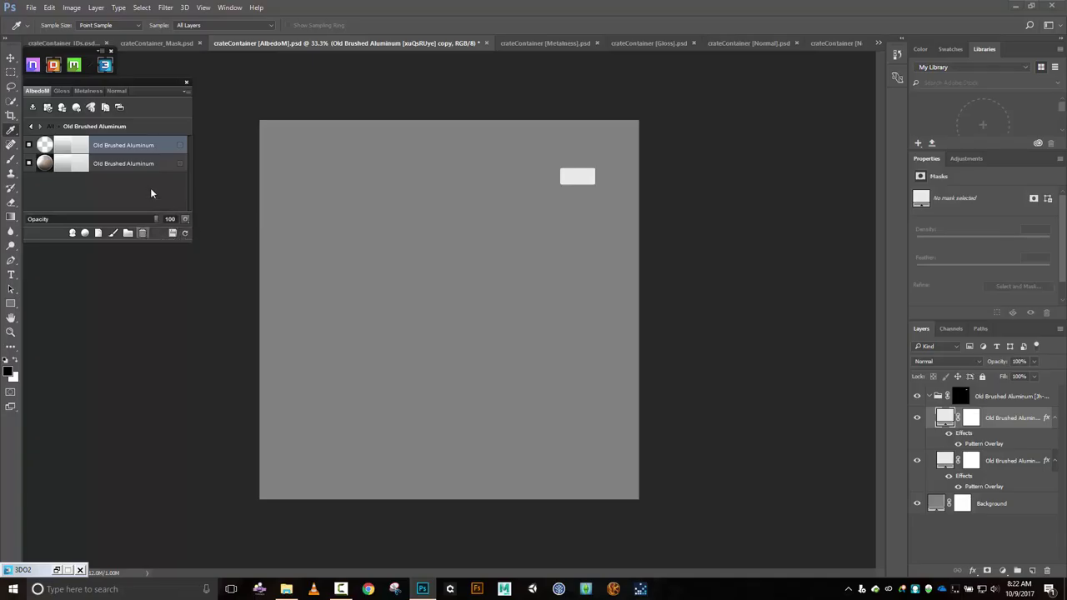
left_click(141, 232)
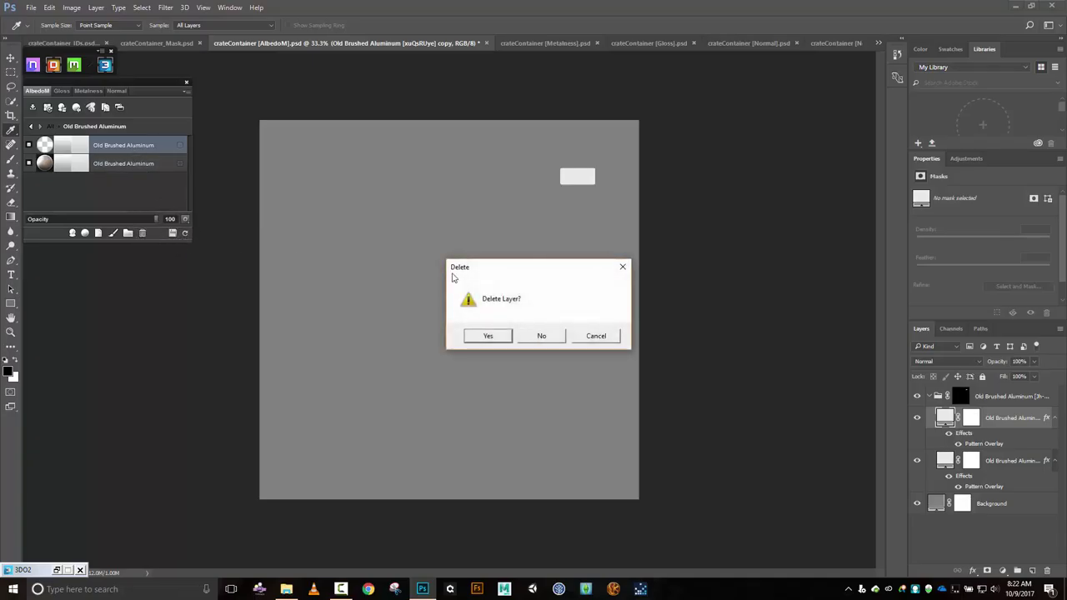
left_click(542, 335)
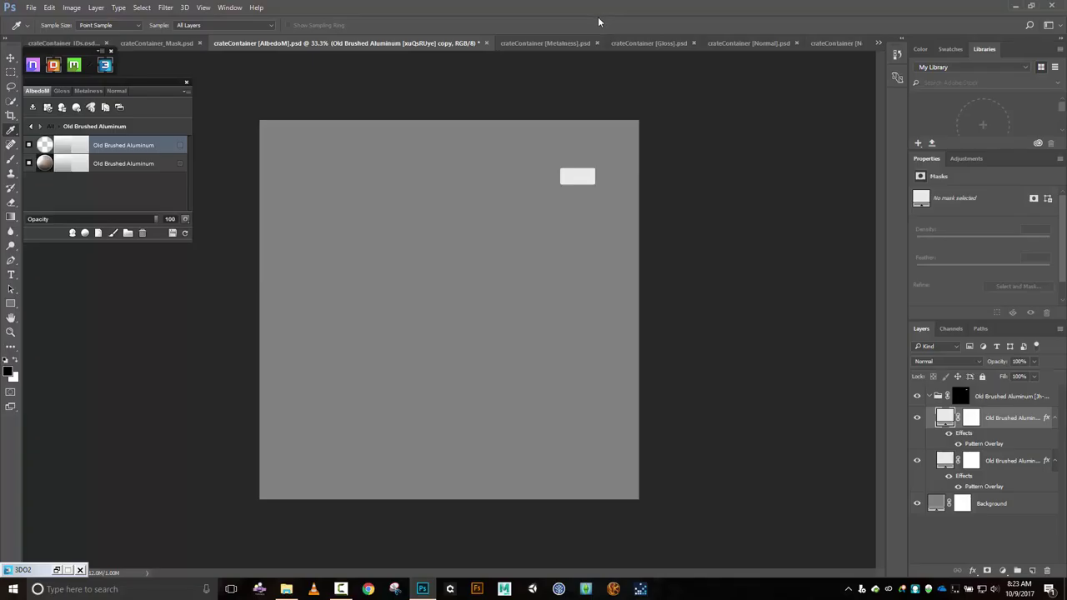
Add a blank layer to the AlbedoM document's Old Brushed Aluminum group, and delete the duplicated aluminum layer.
key("ctrl+alt+shift+n")
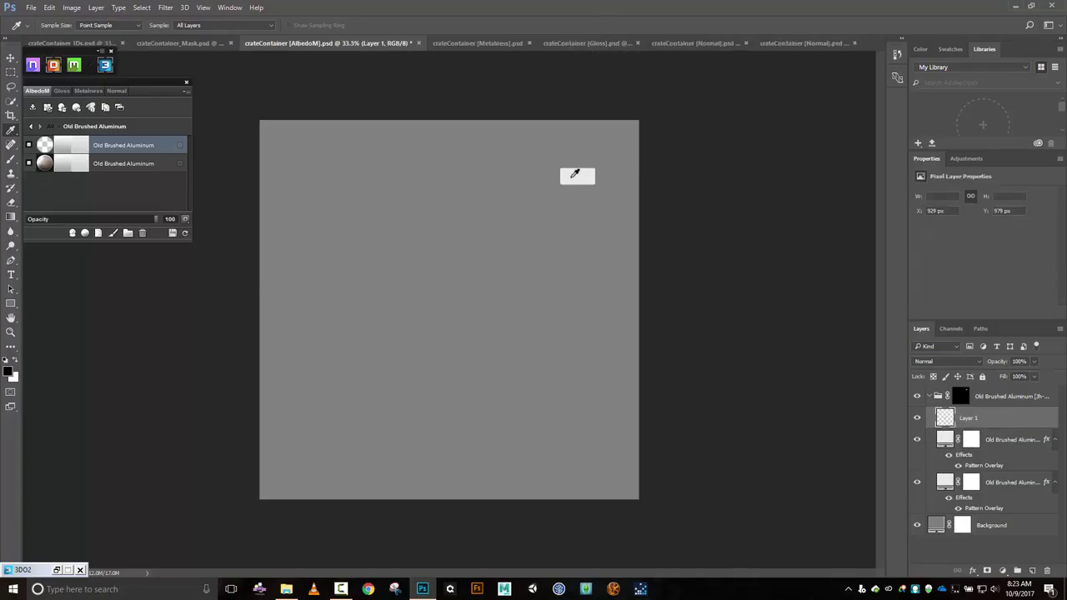
left_click(143, 133)
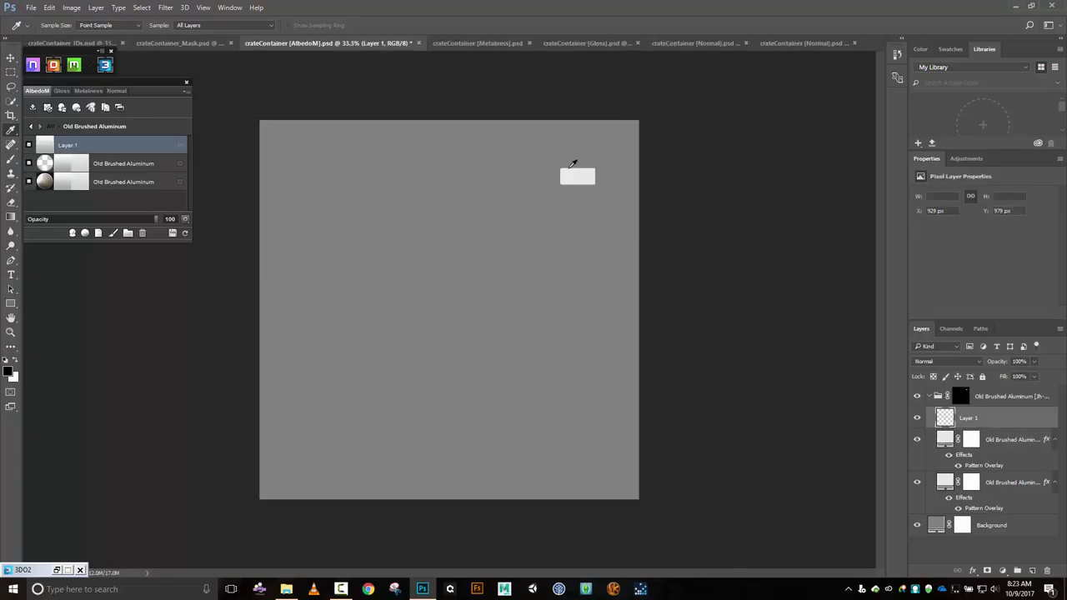
left_click(124, 165)
left_click(142, 233)
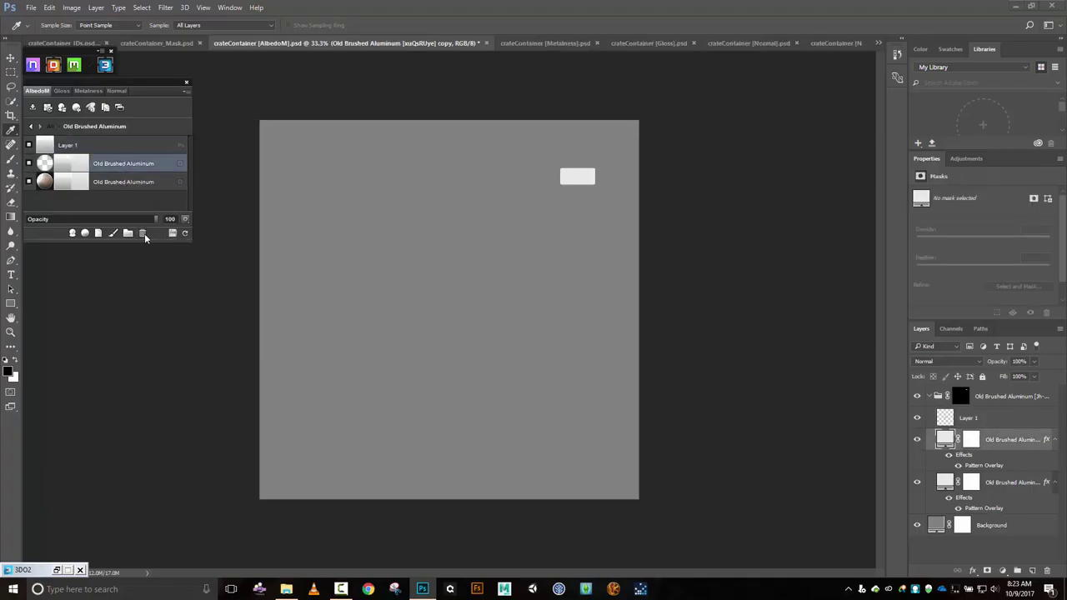
left_click(484, 335)
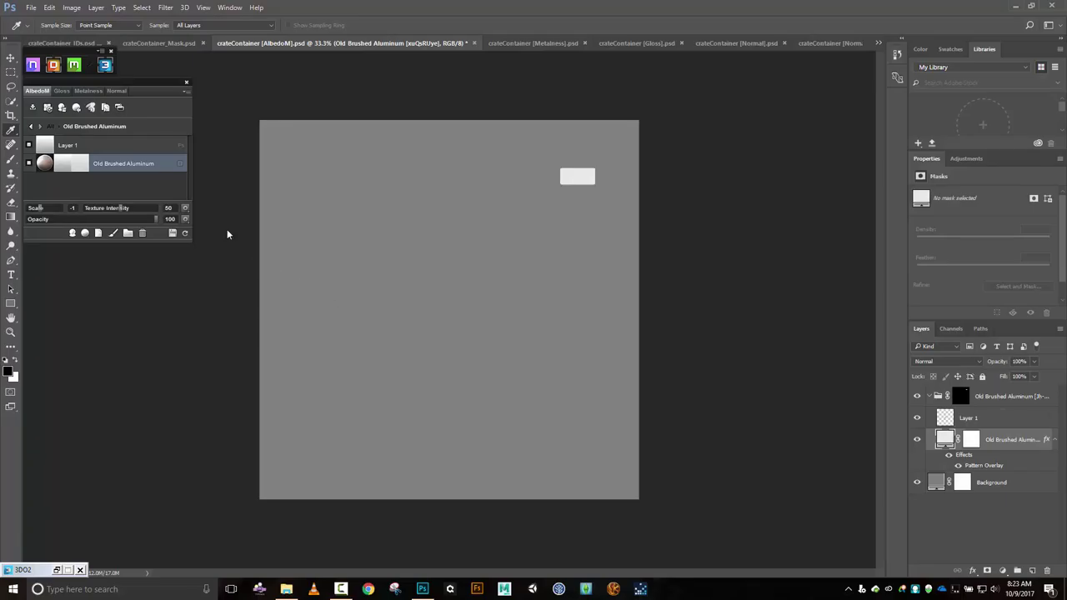
left_click(81, 147)
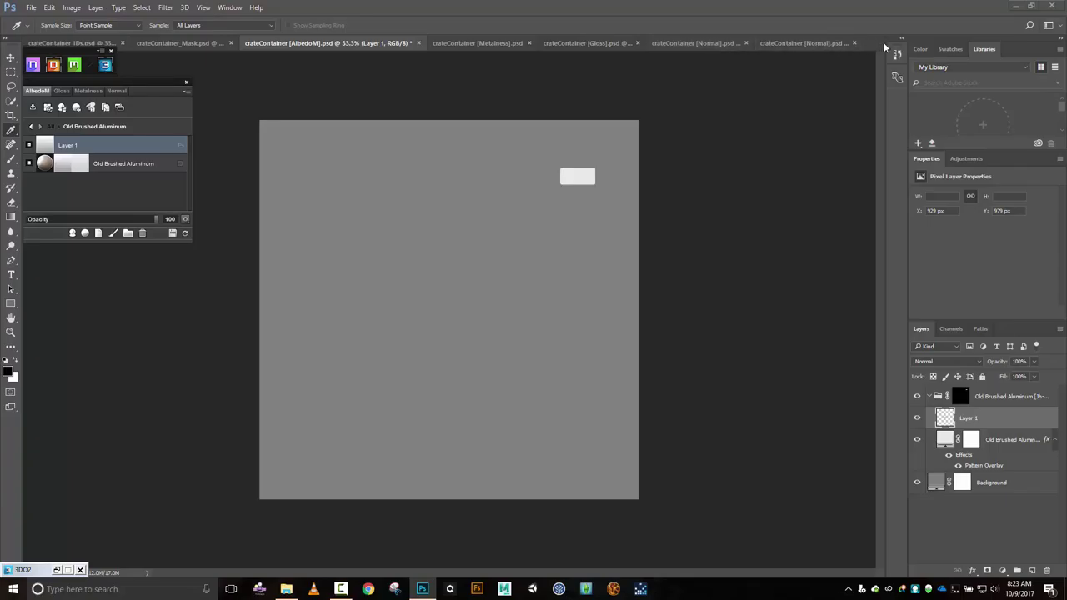
Rasterize the label Decal copy smart object in the NDO normal document.
left_click(798, 41)
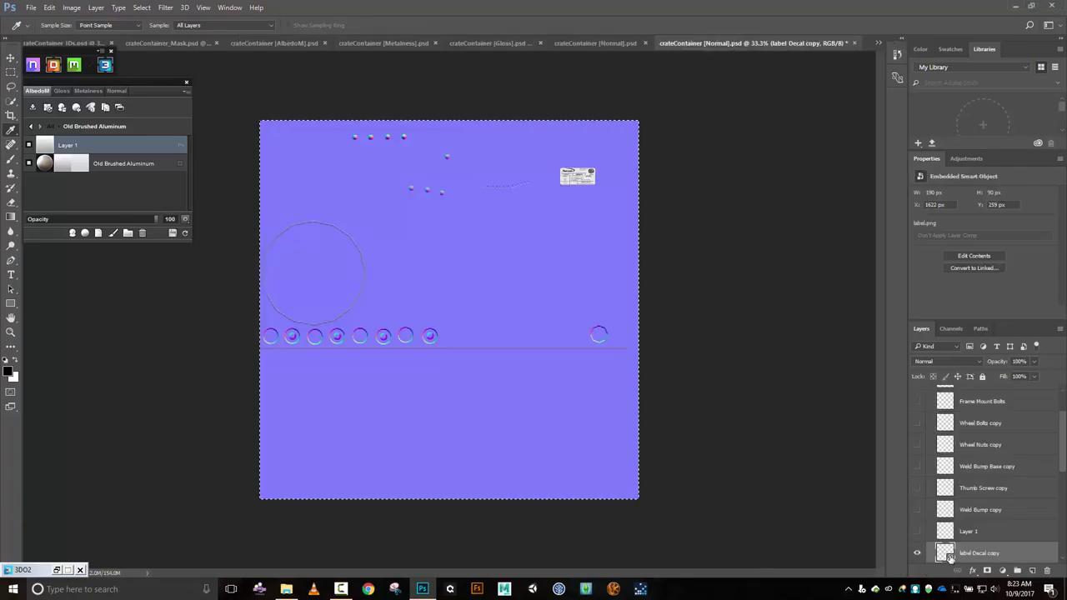
right_click(949, 555)
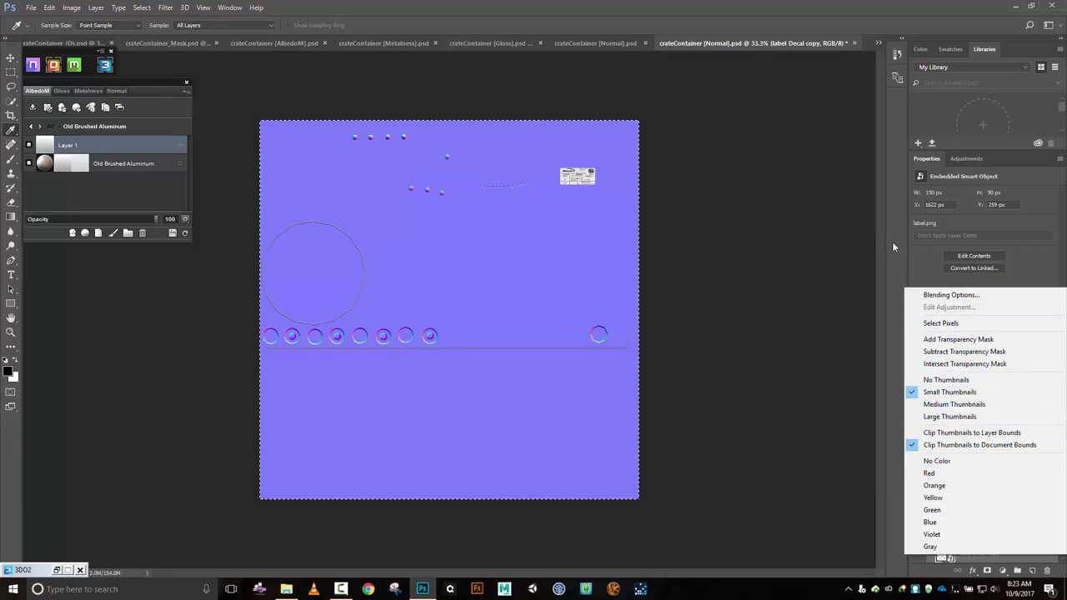
key("Escape")
right_click(1010, 553)
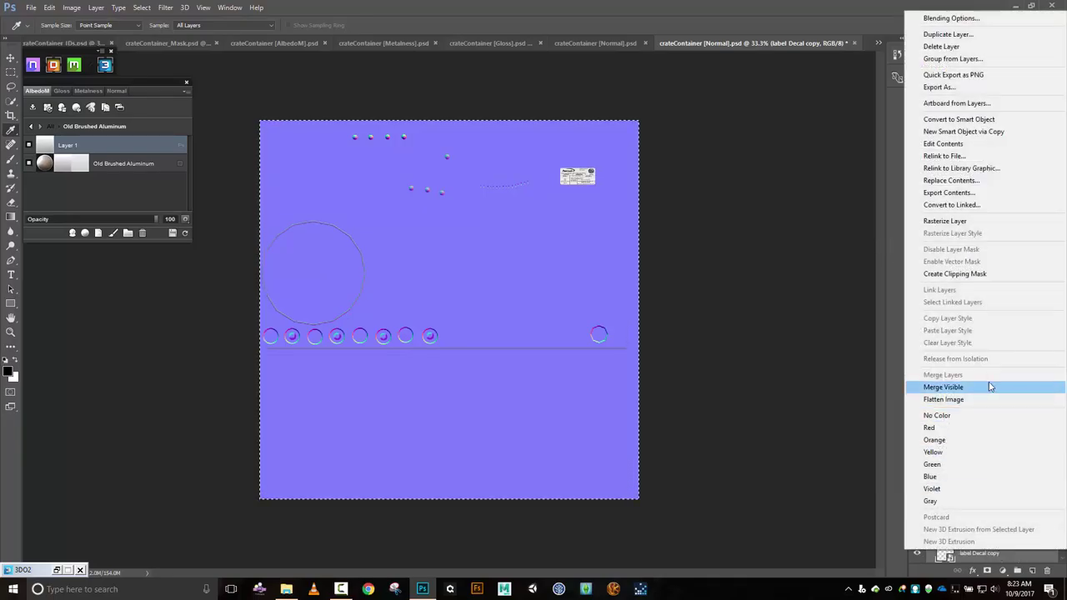
left_click(955, 223)
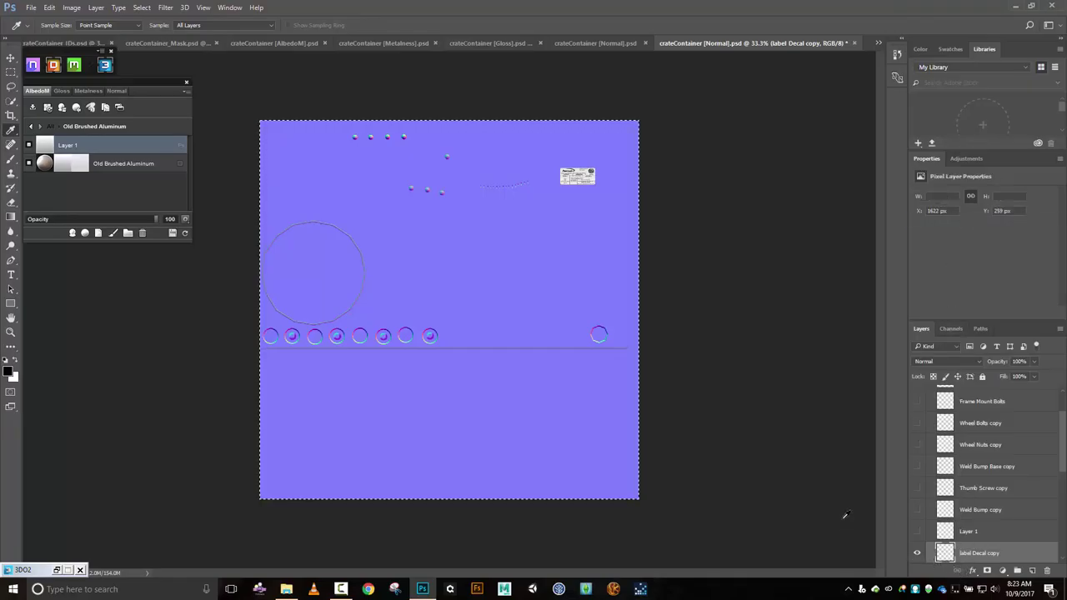
Return to the AlbedoM document and add another blank layer above the first one in the Old Brushed Aluminum group.
left_click(680, 252)
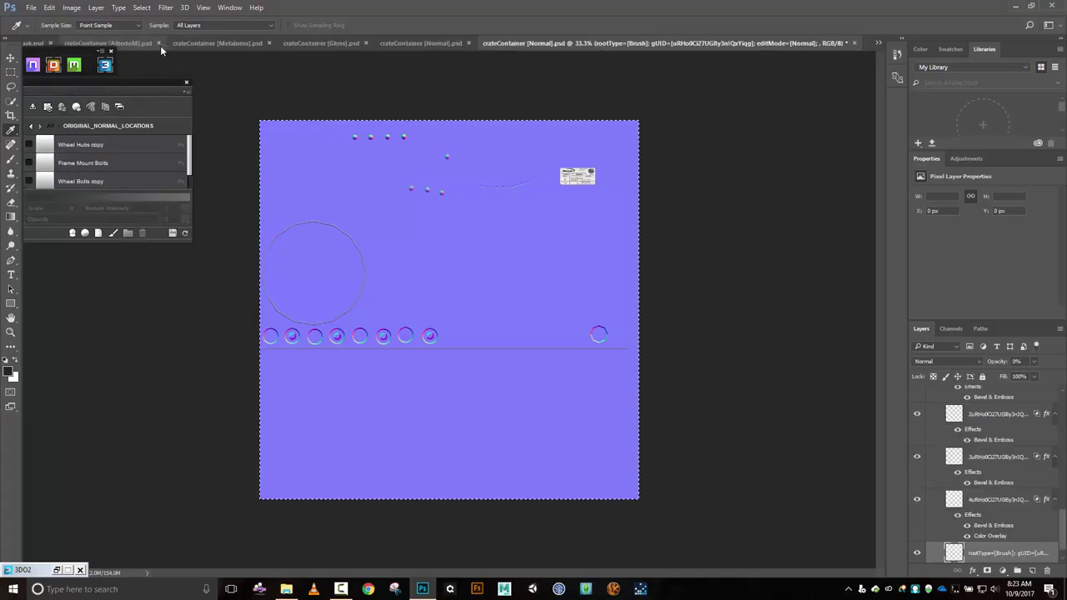
left_click(178, 46)
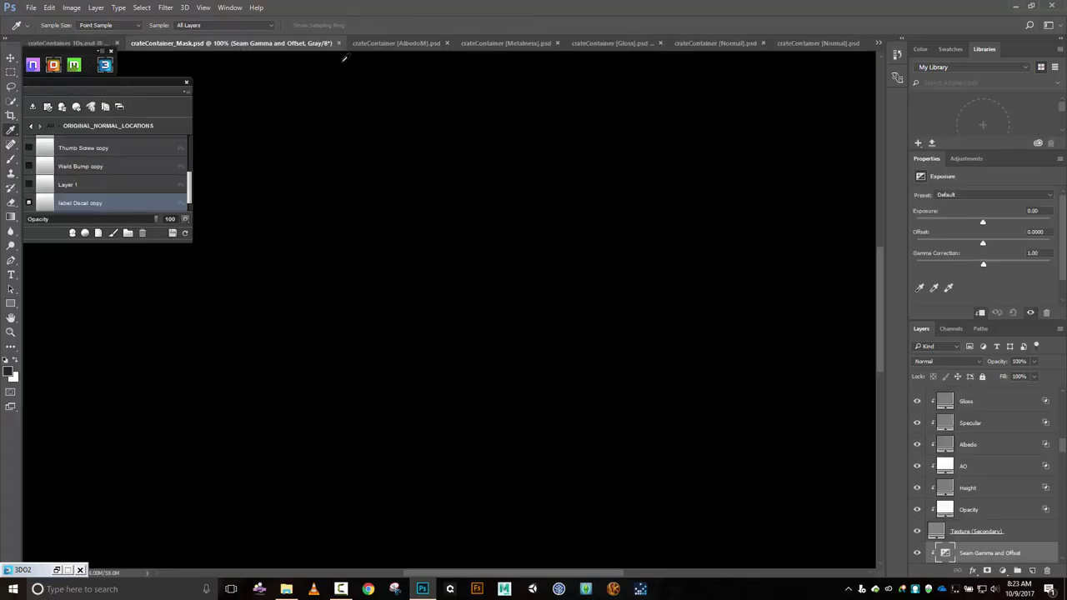
left_click(386, 47)
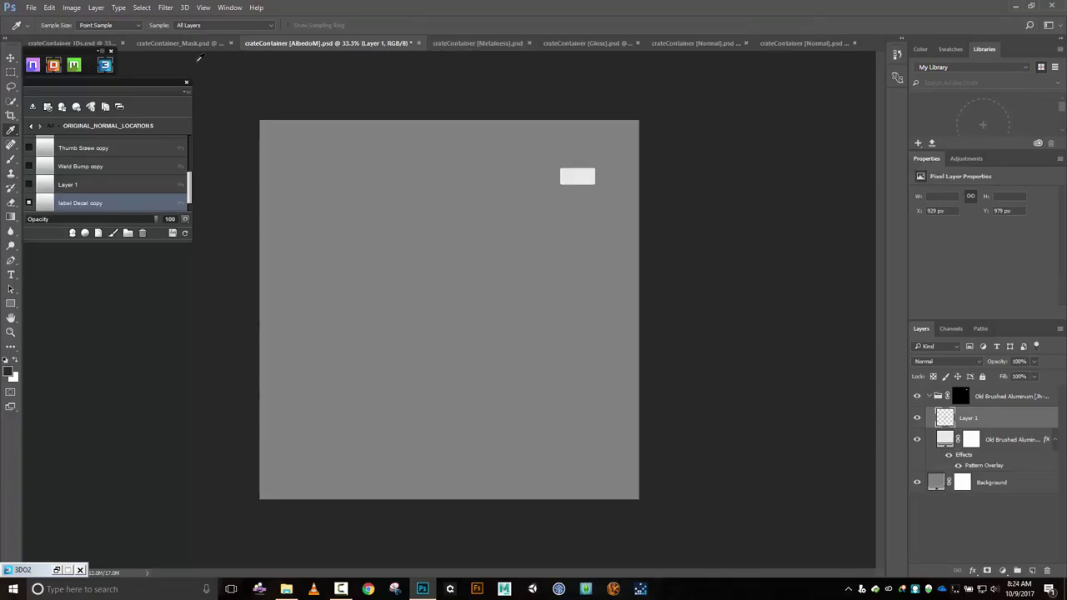
left_click(38, 94)
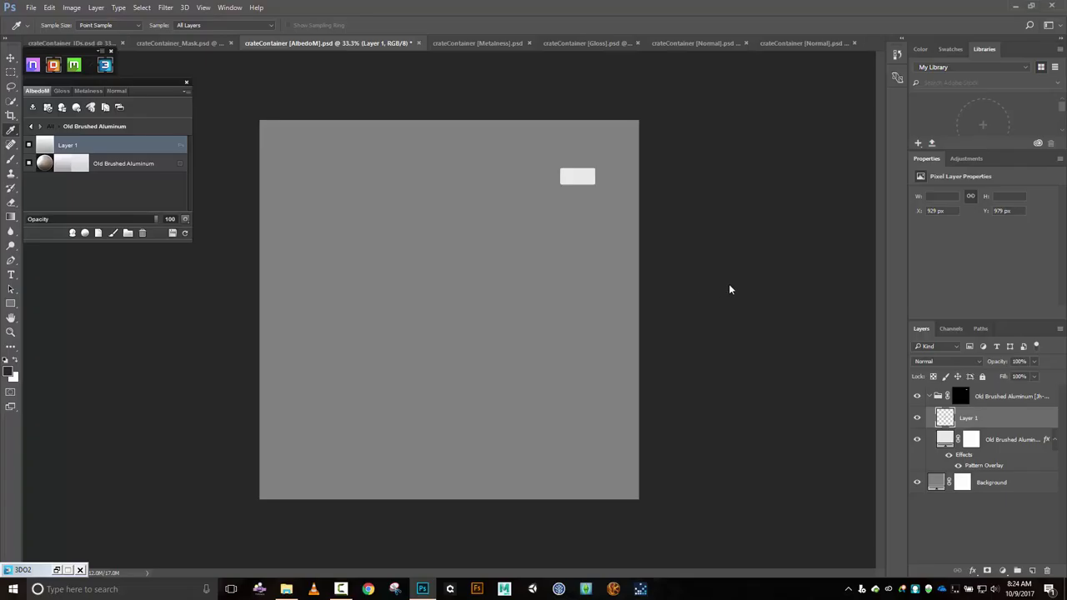
key("ctrl+shift+alt+n")
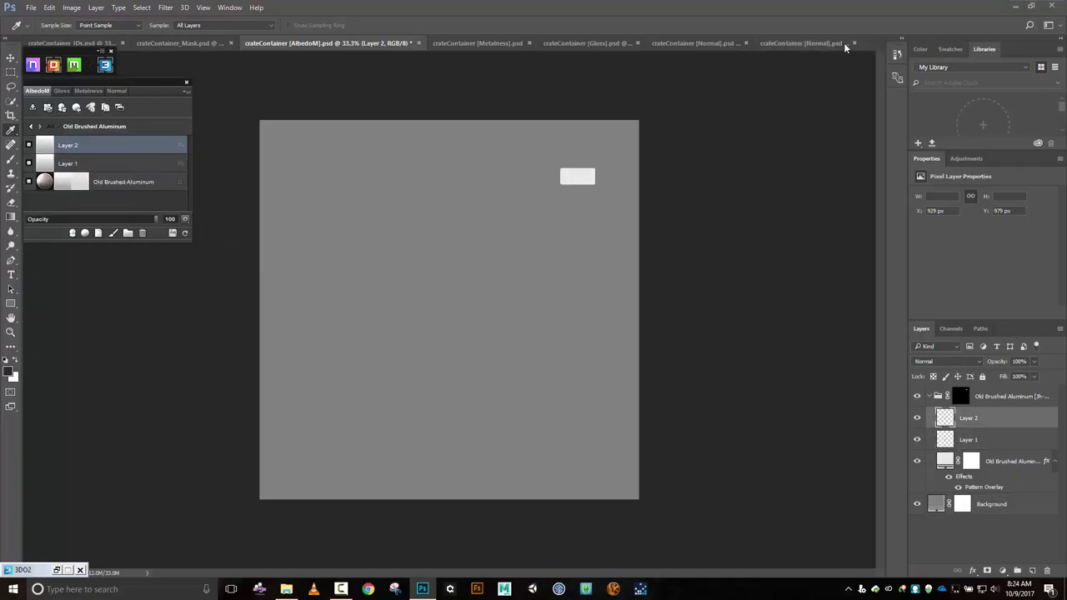
Select the label Decal copy layer's pixels in the NDO normal document and add a third blank layer in the AlbedoM document.
left_click(788, 40)
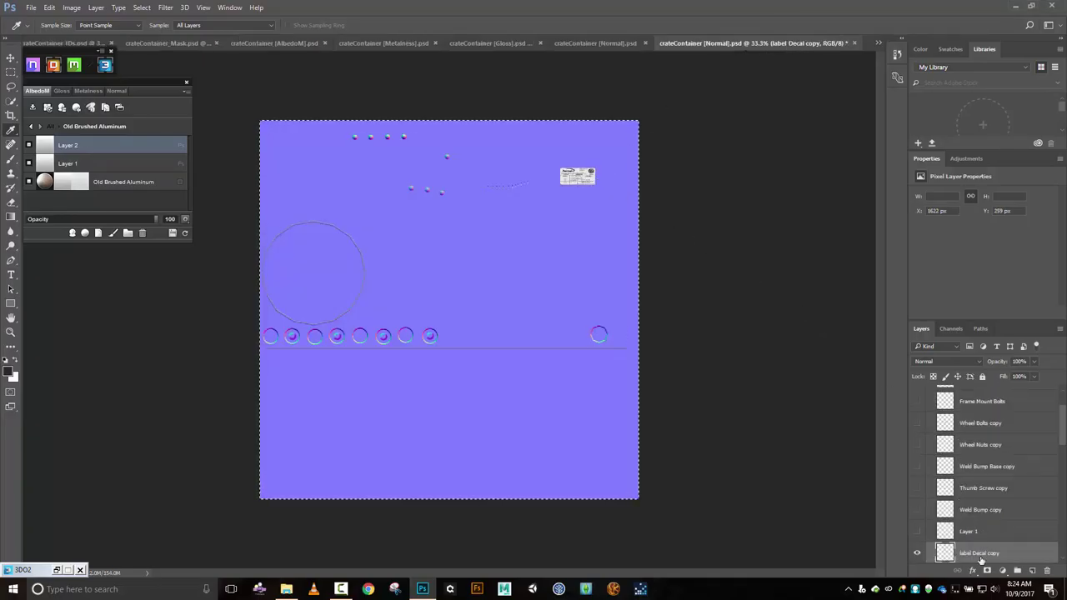
left_click(945, 554, "ctrl")
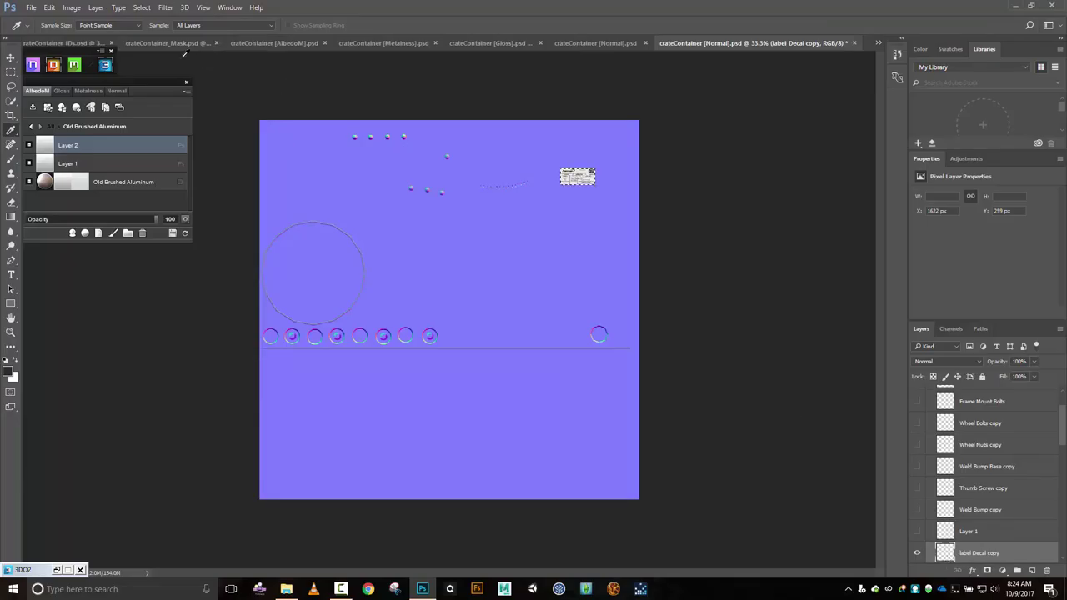
left_click(251, 43)
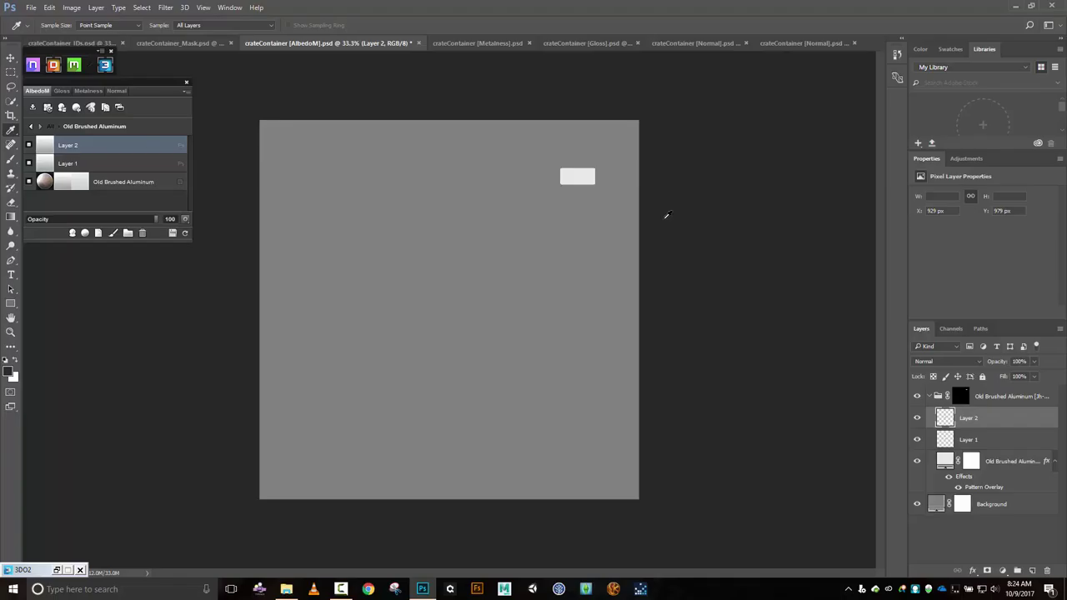
key("ctrl+shift+alt+n")
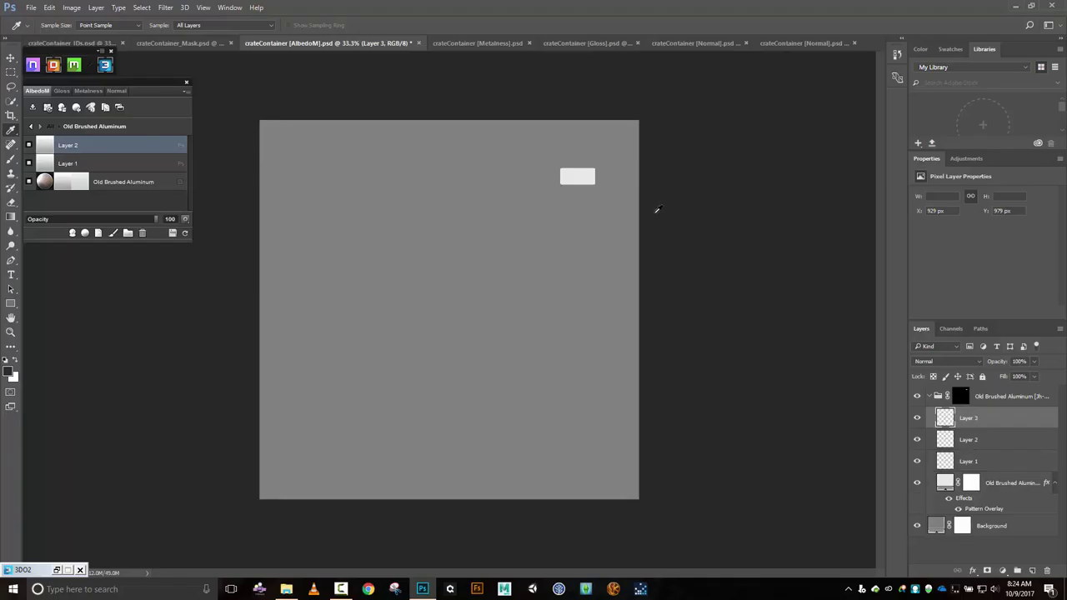
Toggle the visibility of the Old Brushed Aluminum group and its layers to check their contents, and select the three blank layers.
left_click(917, 397)
left_click(917, 399)
left_click(916, 420)
left_click(916, 419)
left_click(917, 440)
left_click(917, 483)
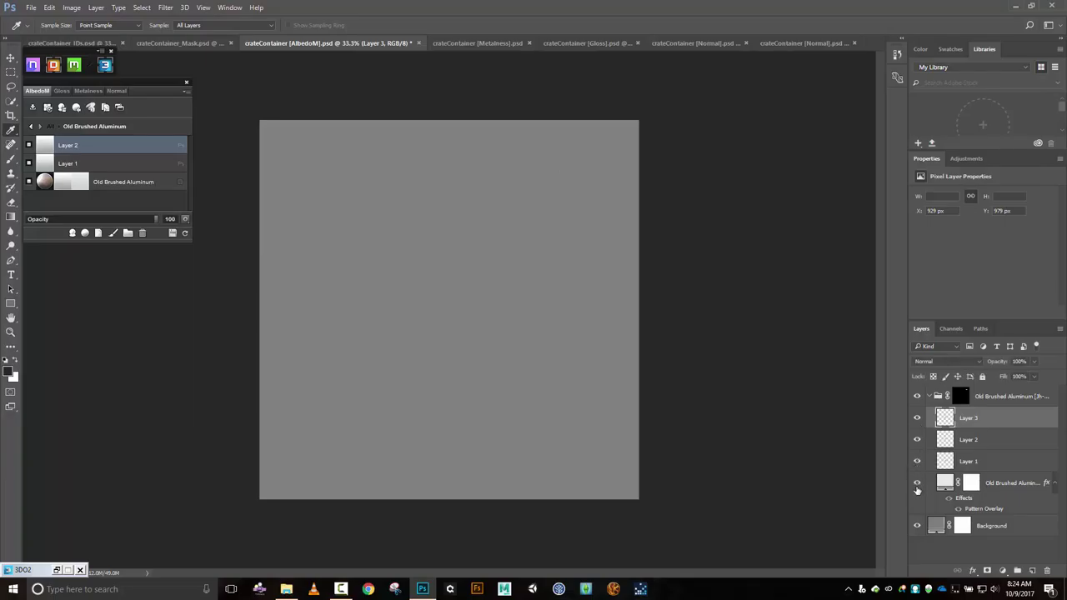
left_click(916, 485)
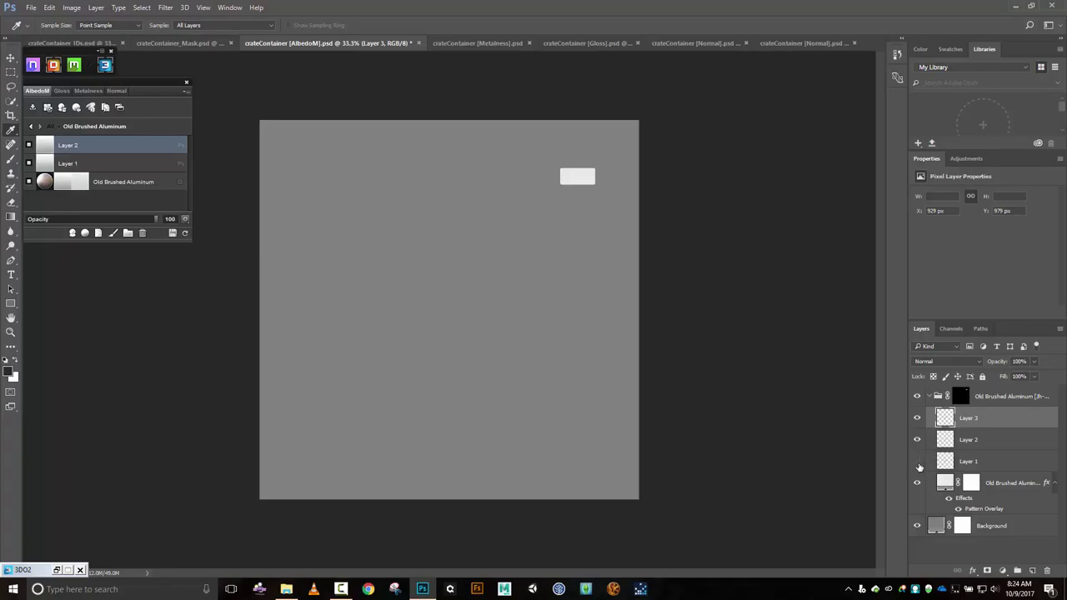
left_click(918, 462)
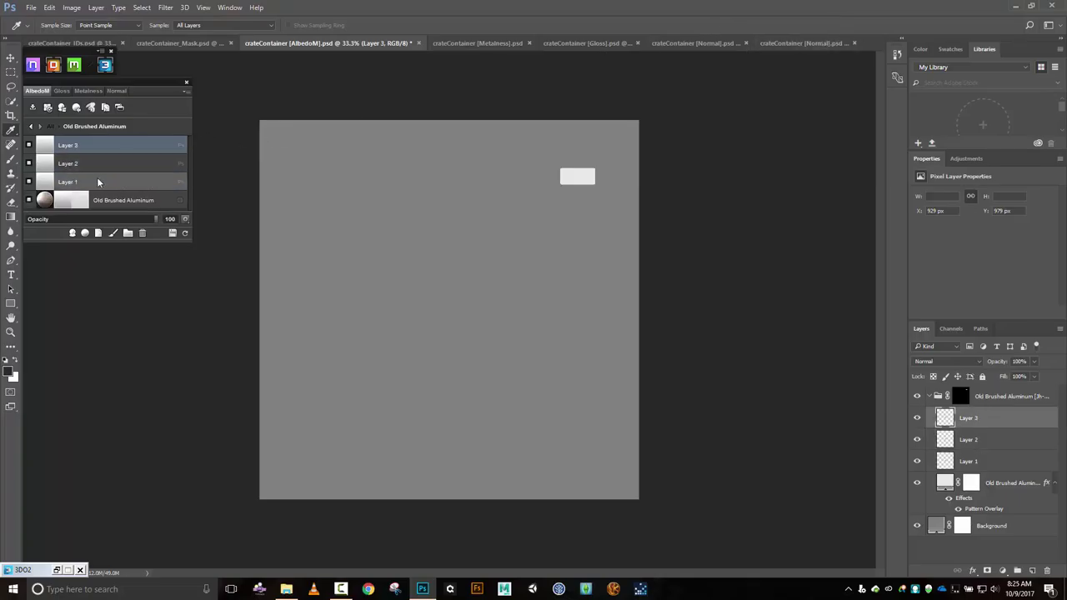
left_click(96, 163, "shift")
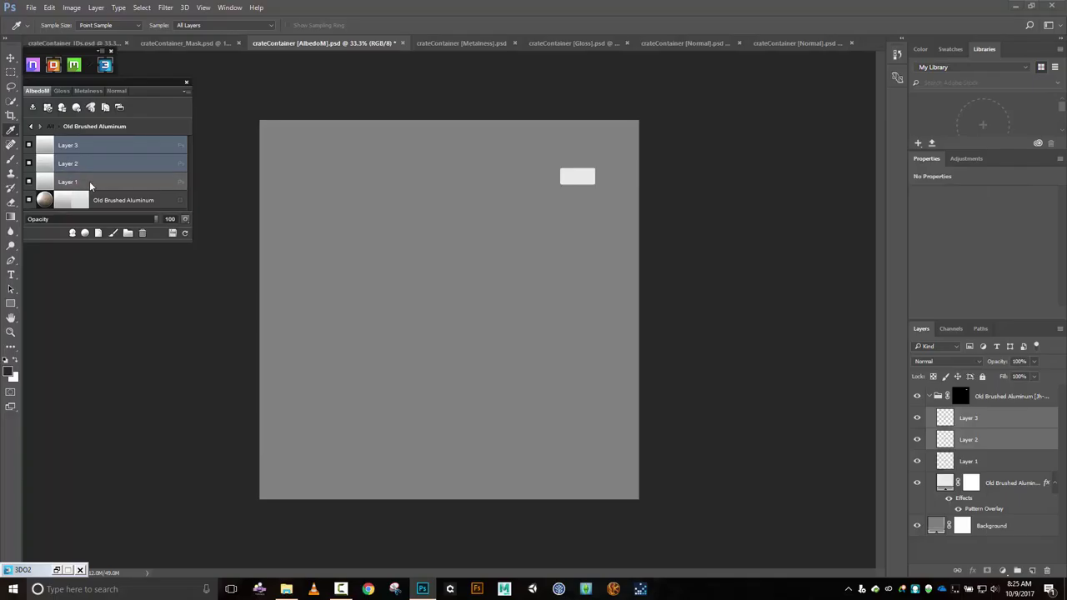
left_click(105, 182, "shift")
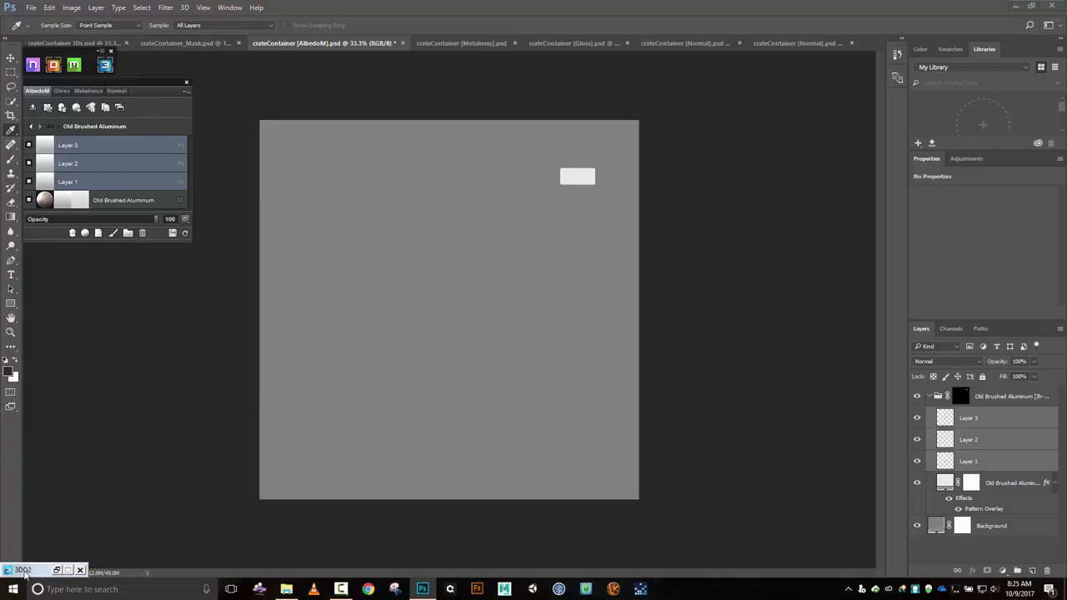
Close the minimized 3DO preview, reopen it to view the compressor model, and close it again.
left_click_drag(24, 574, 504, 161)
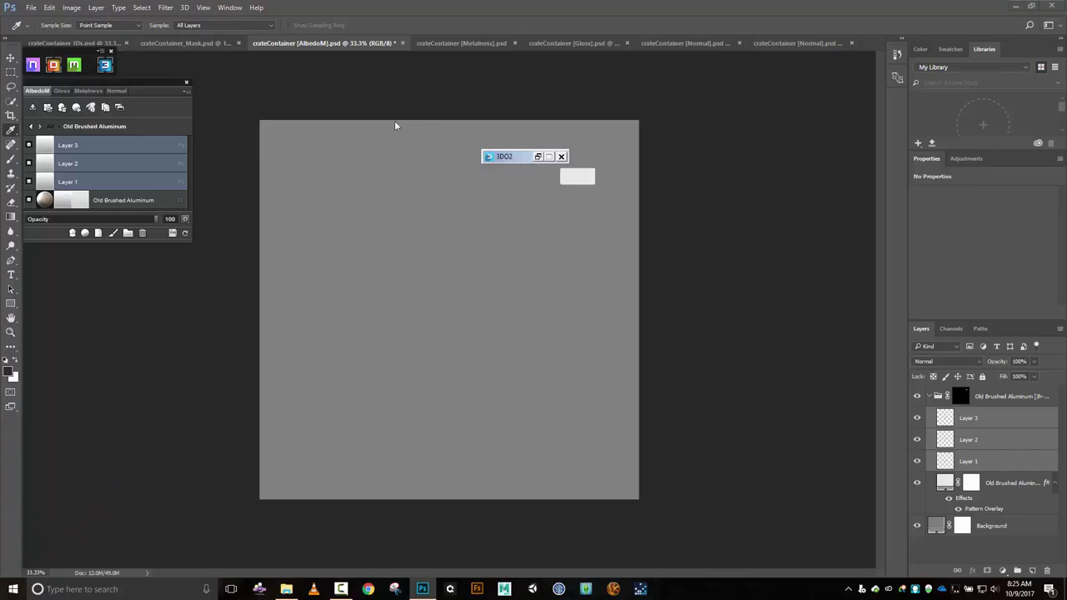
left_click(561, 157)
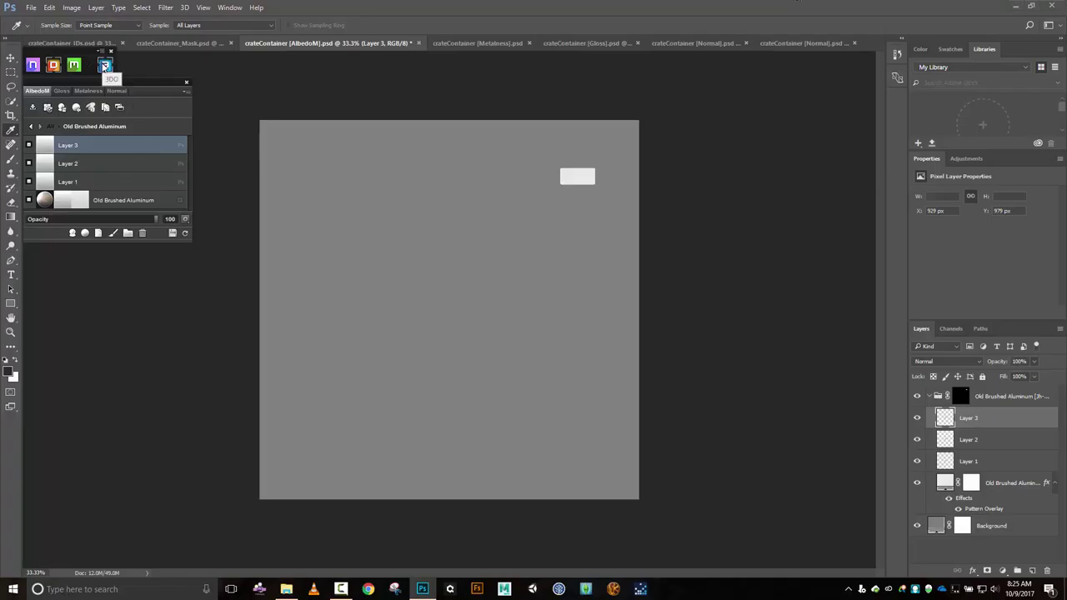
left_click(104, 65)
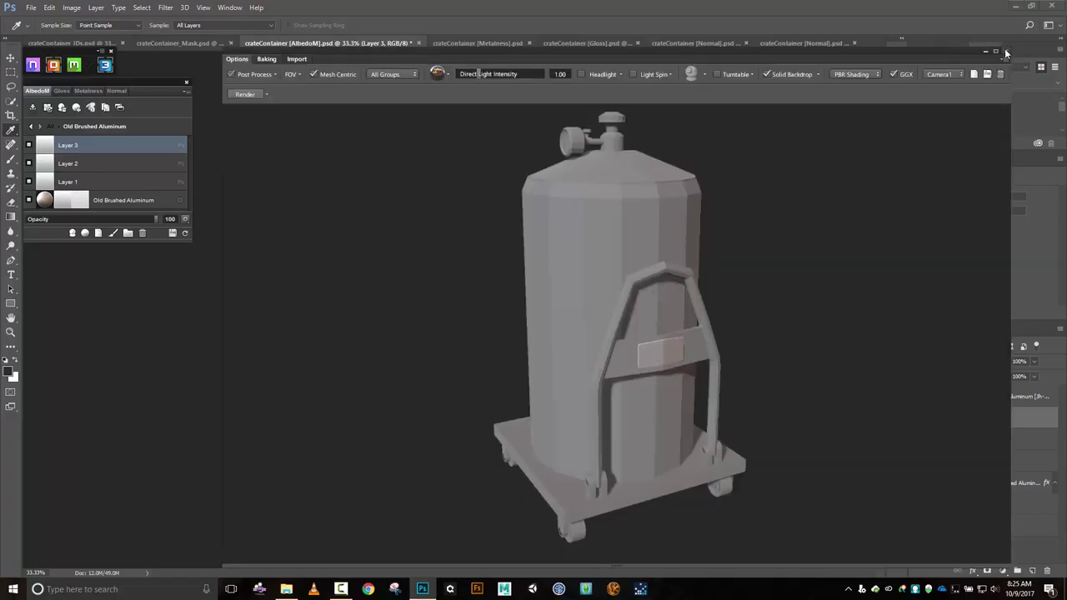
left_click(1005, 51)
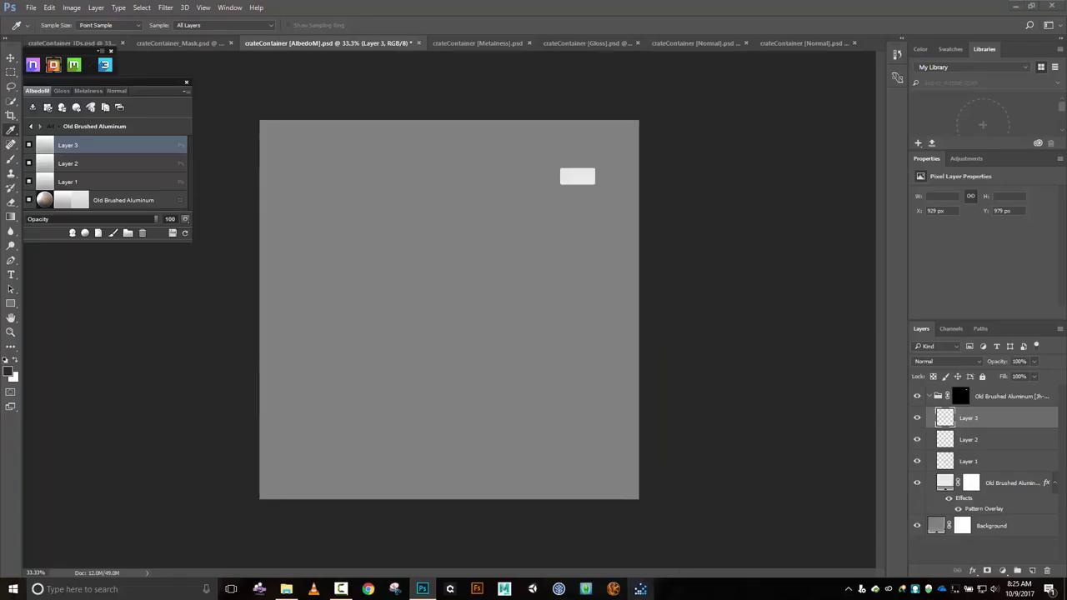
Switch to File Explorer, open the Compressor folder's Decals subfolder, and move the window clear of the label area on the canvas.
left_click(286, 589)
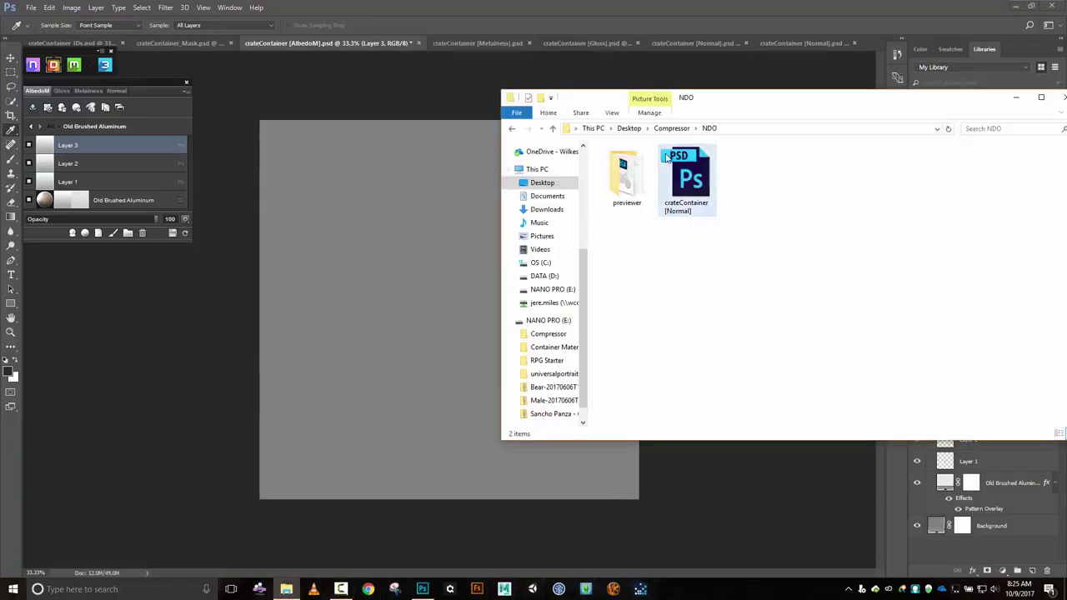
left_click(673, 129)
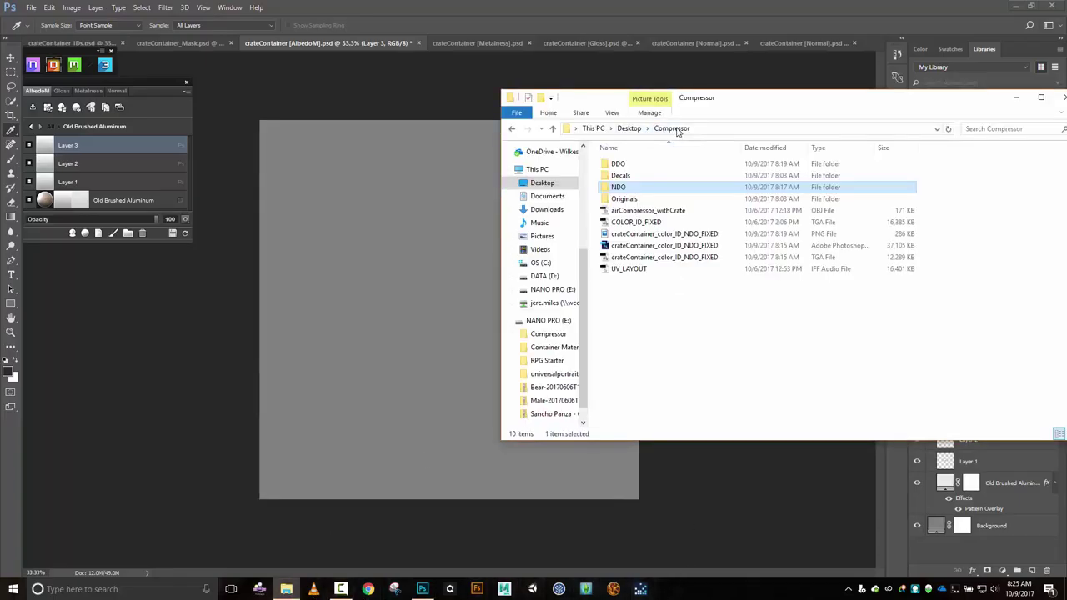
double_click(625, 176)
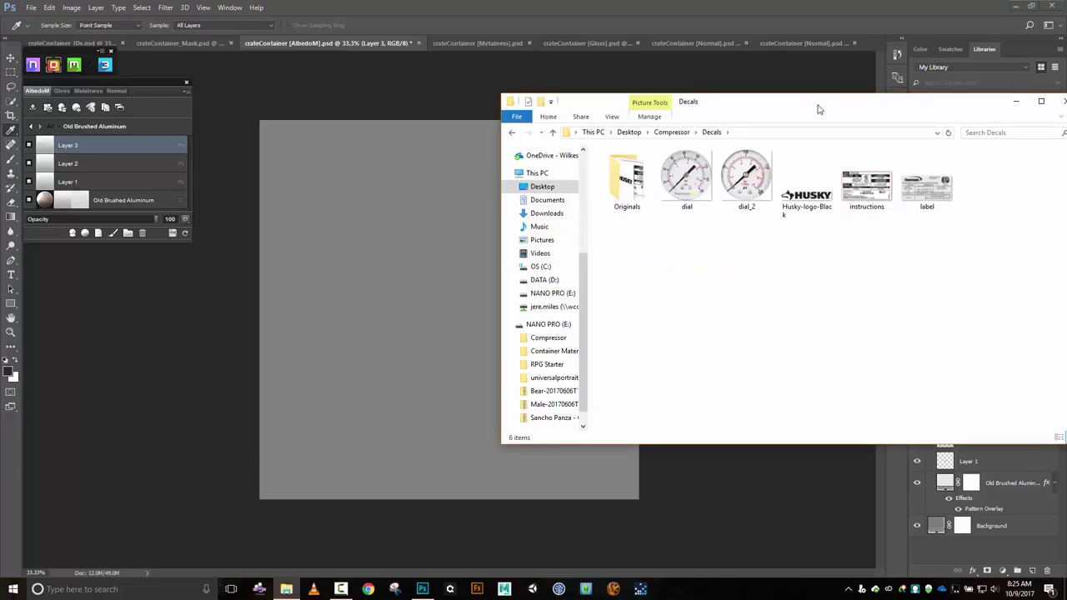
left_click_drag(812, 106, 775, 232)
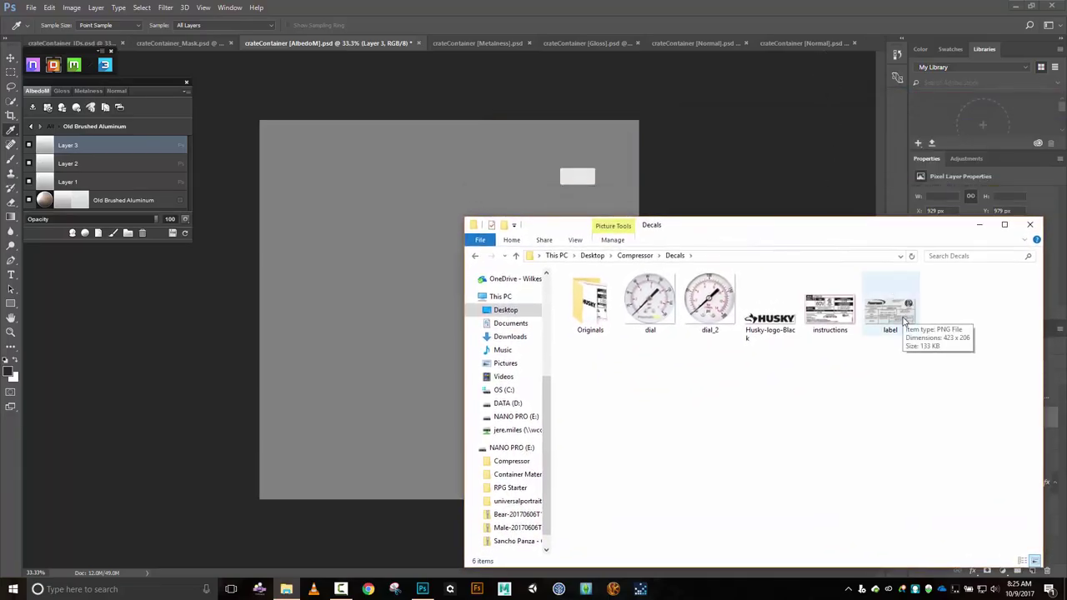
left_click_drag(904, 320, 863, 233)
Place the label image near the centre of the AlbedoM canvas and delete the resulting label layer.
left_click_drag(970, 308, 478, 298)
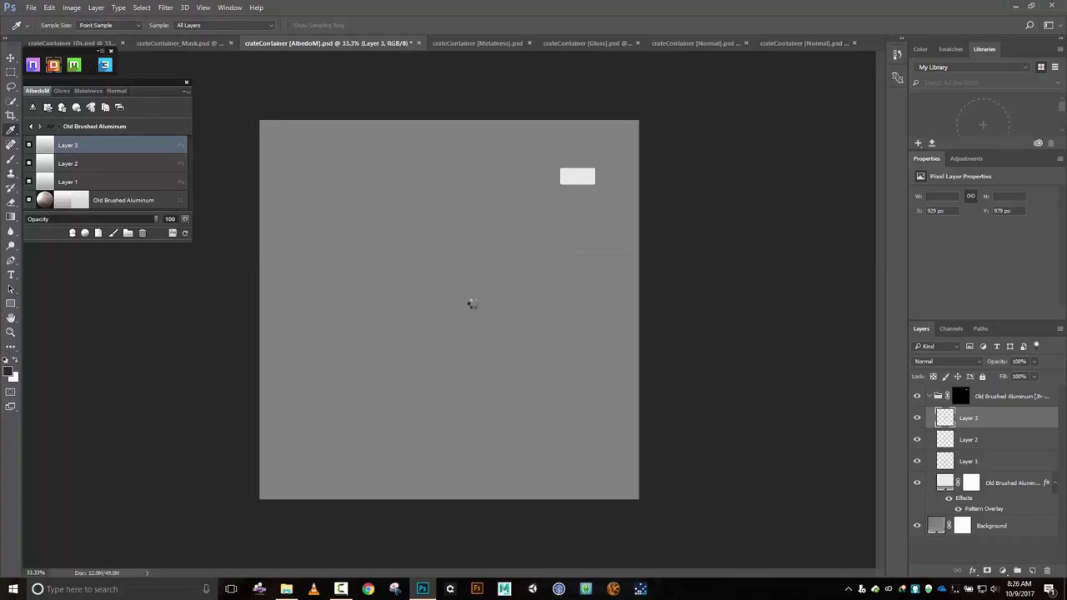
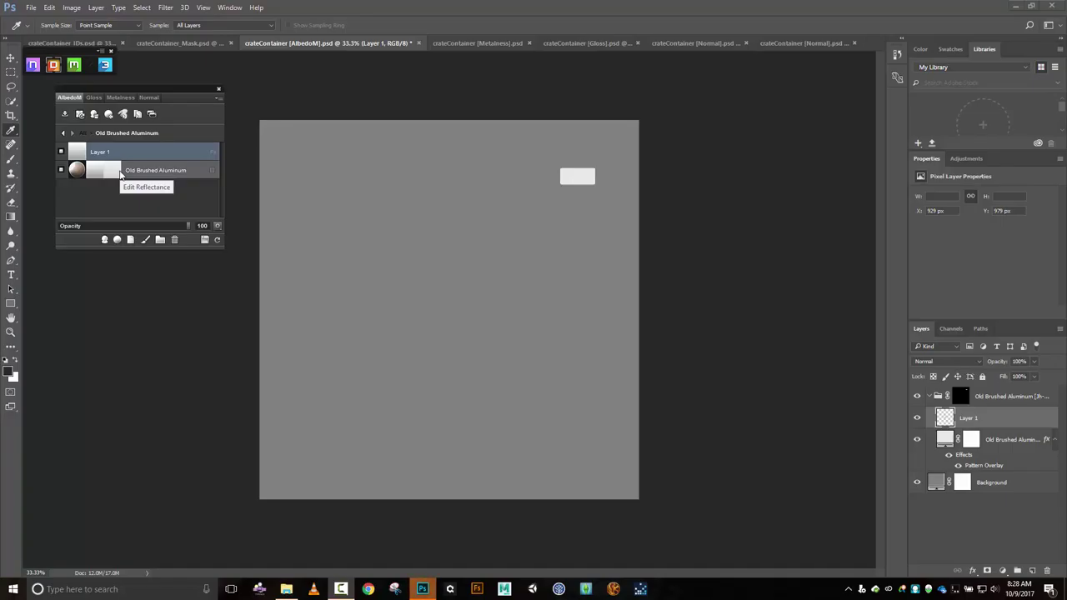
left_click(286, 589)
left_click_drag(971, 308, 484, 309)
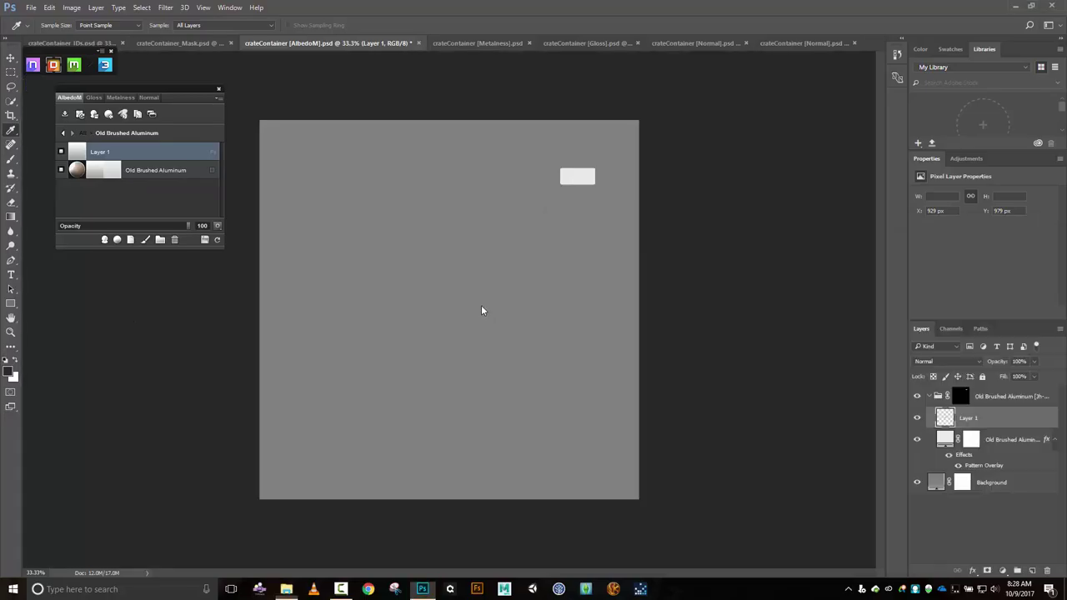
key("i")
left_click(380, 25)
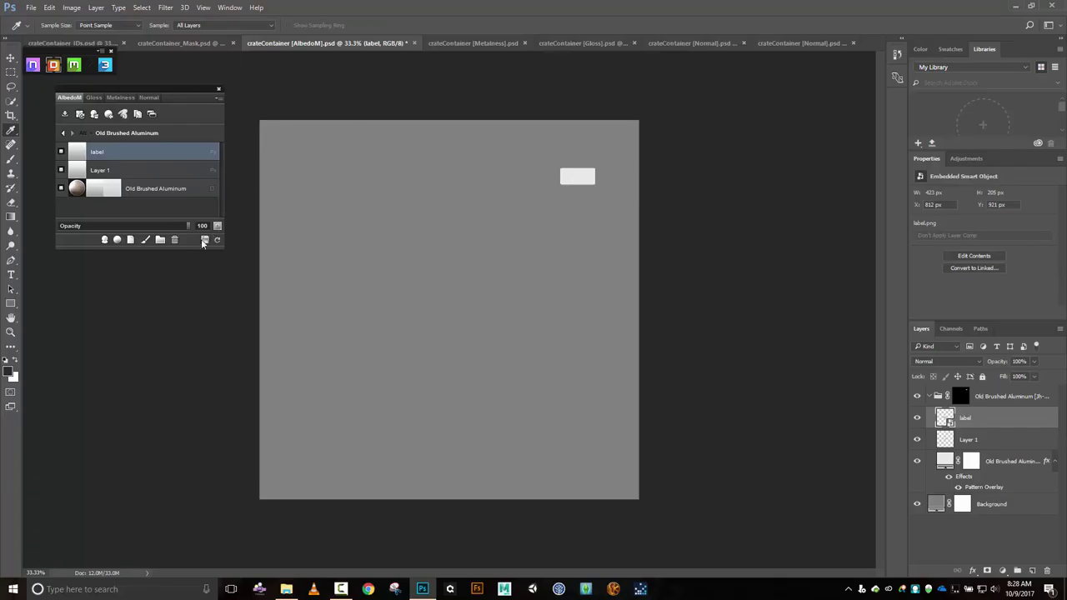
left_click(174, 239)
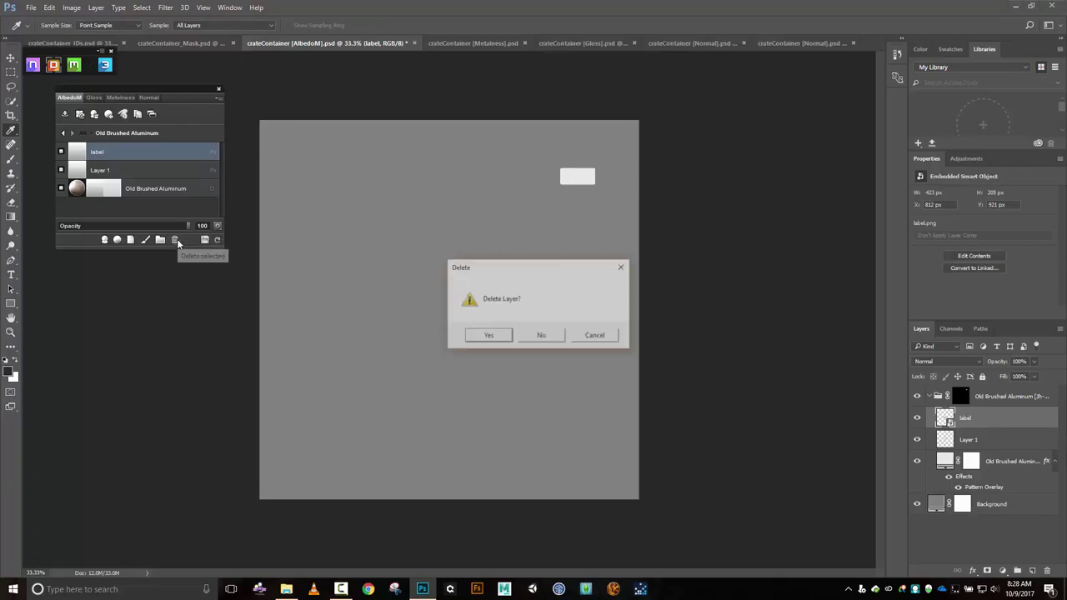
left_click(498, 336)
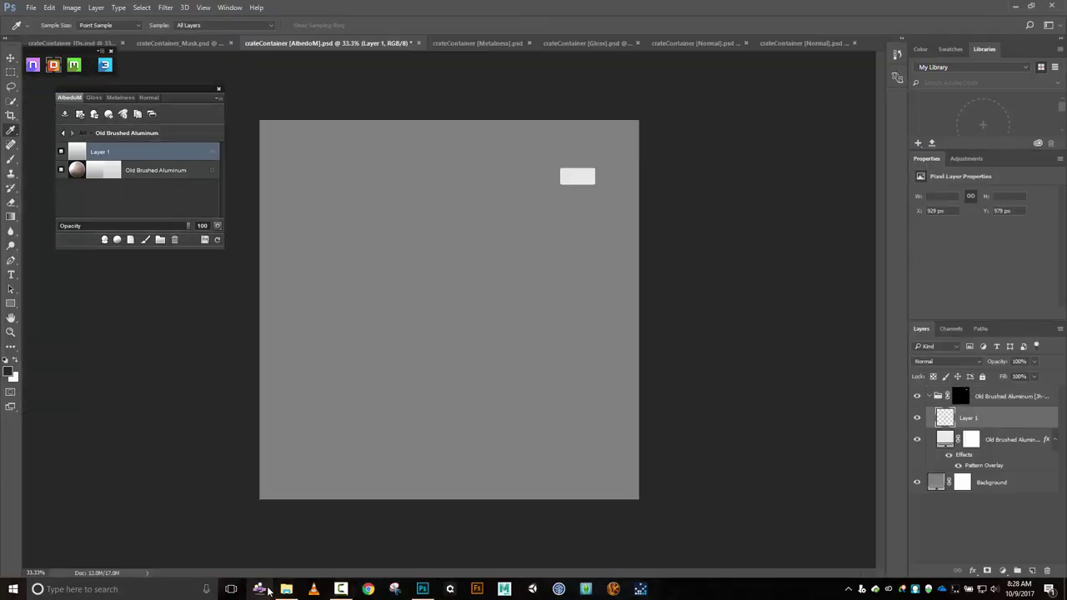
Place the label image from the Decals folder over the light label rectangle near the AlbedoM canvas's upper-right corner.
left_click(286, 589)
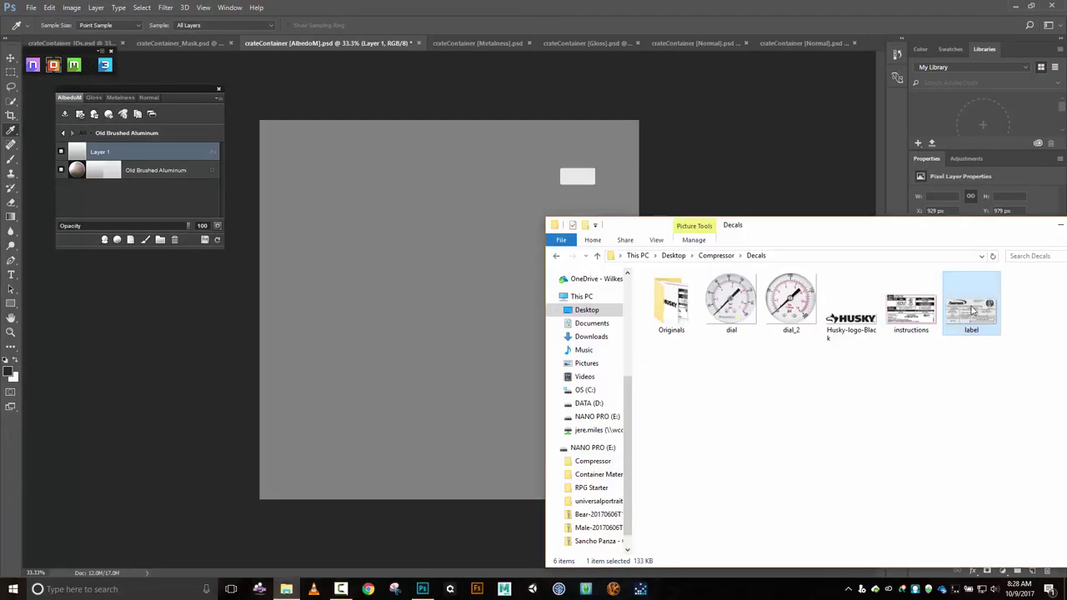
left_click_drag(974, 310, 582, 180)
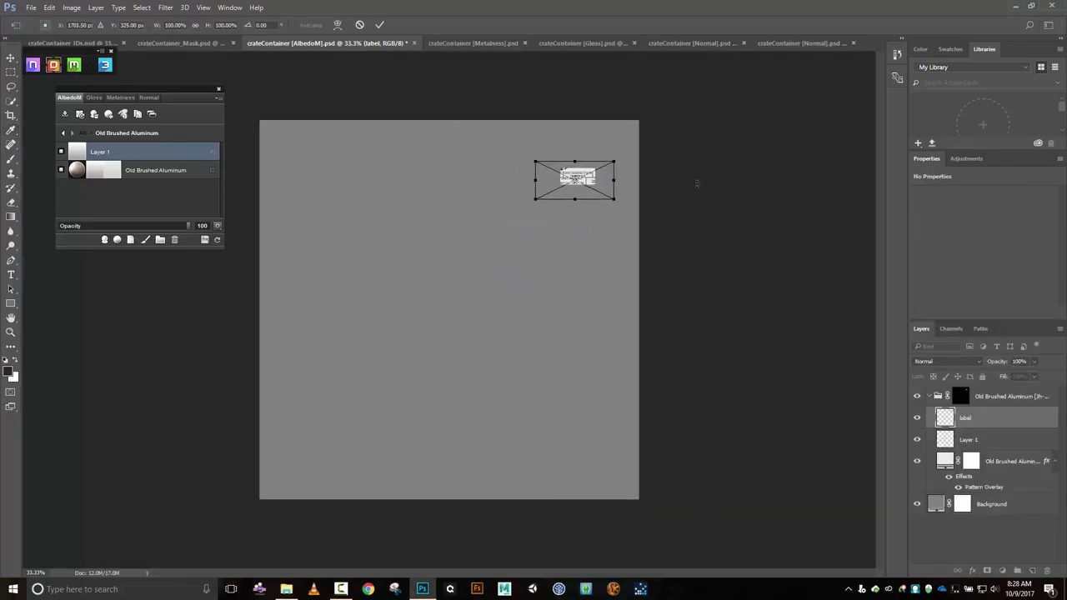
key("ctrl+equal")
key("ctrl+equal")
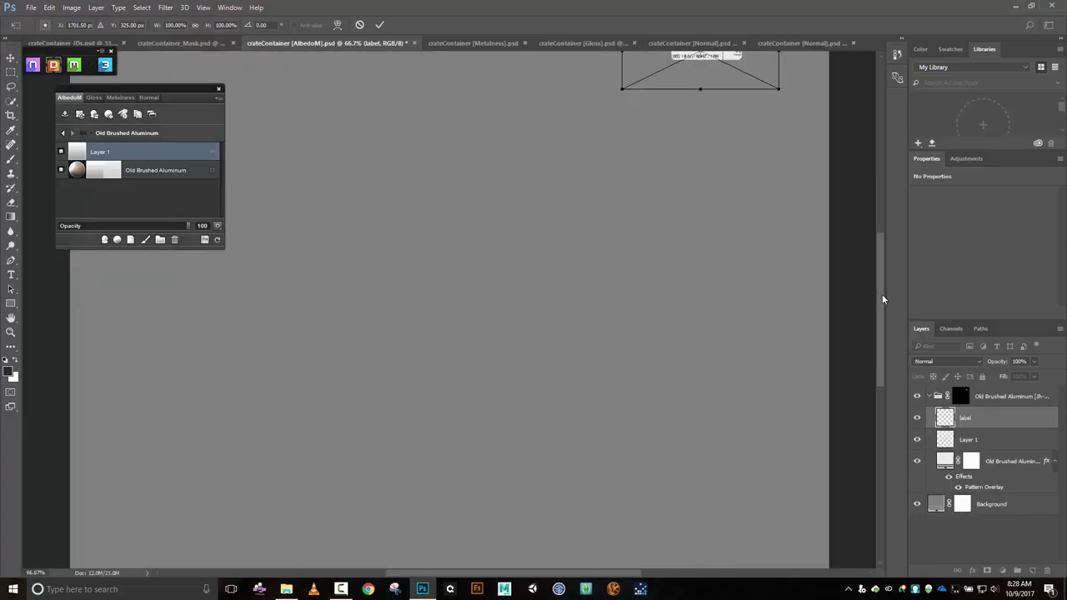
left_click_drag(882, 294, 906, 184)
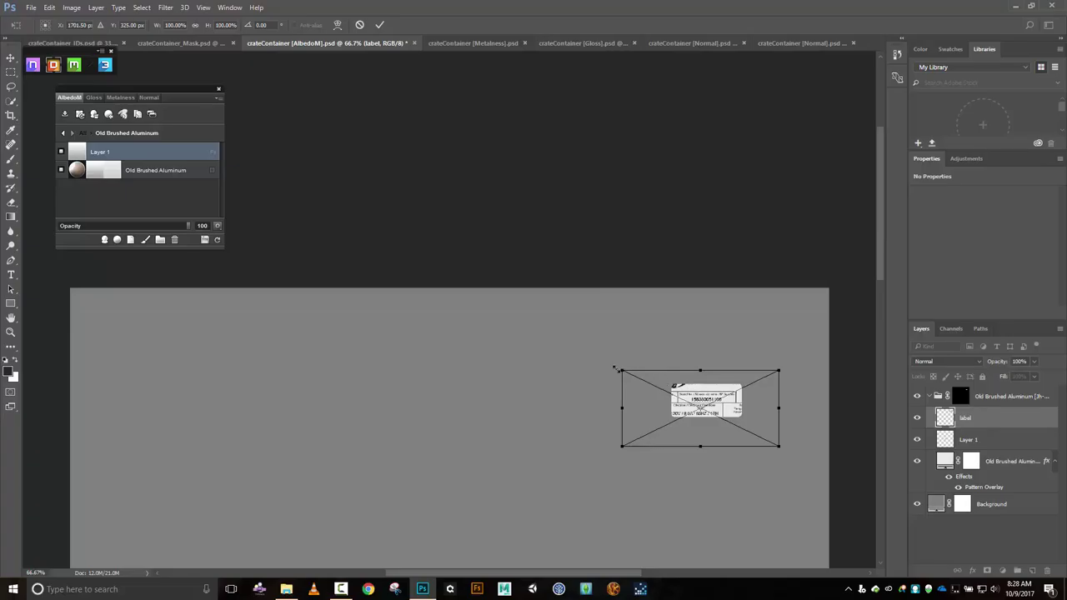
Scale the placed label to about 190 × 89 px, align it with the light label rectangle, and commit the placement.
left_click_drag(621, 370, 671, 384)
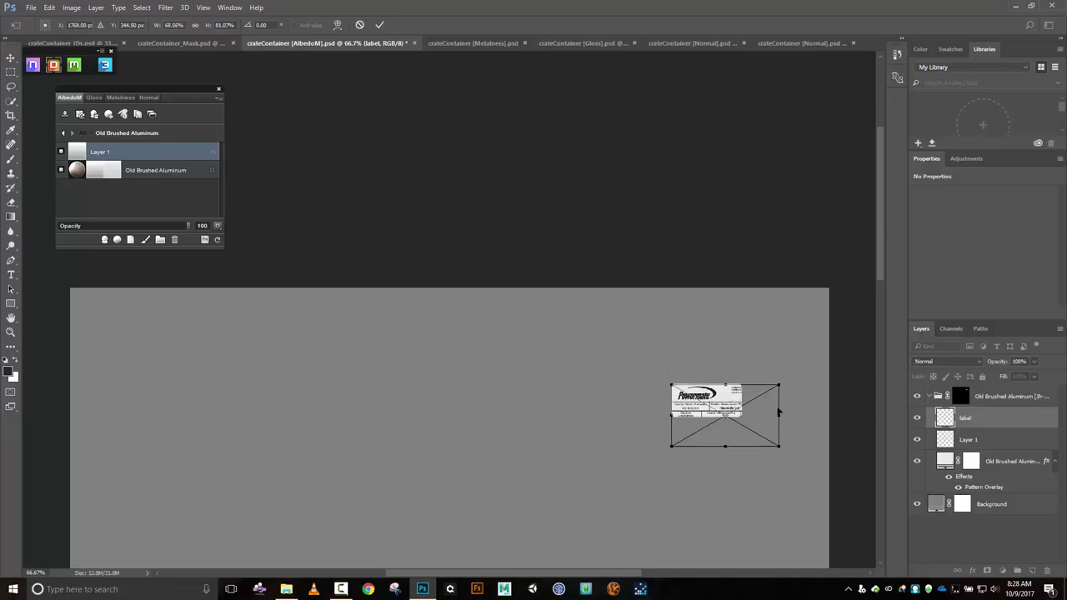
left_click_drag(779, 413, 744, 409)
left_click_drag(711, 444, 716, 415)
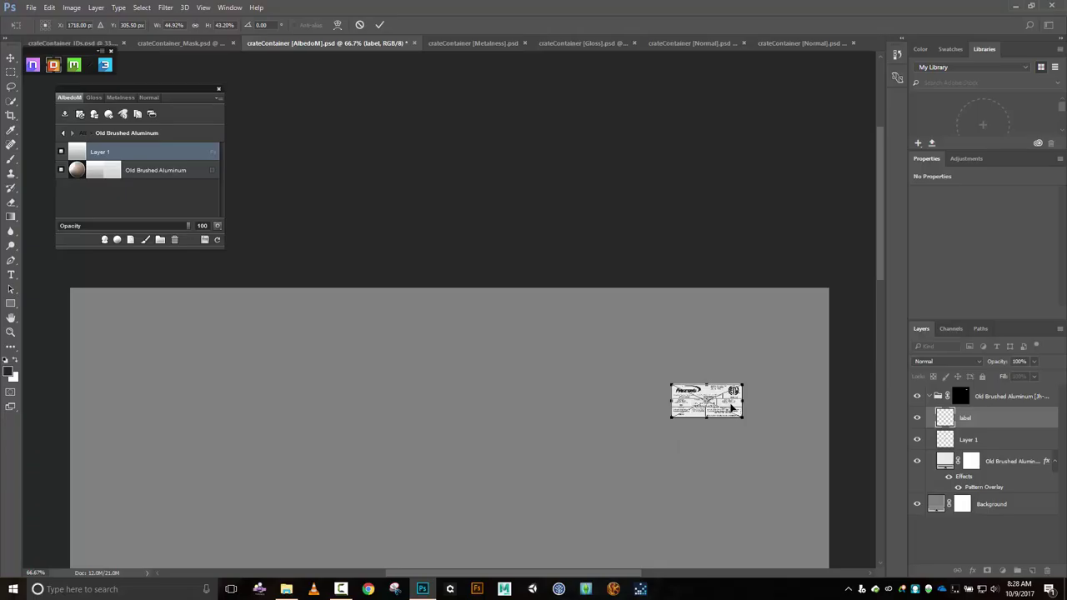
key("ctrl+plus")
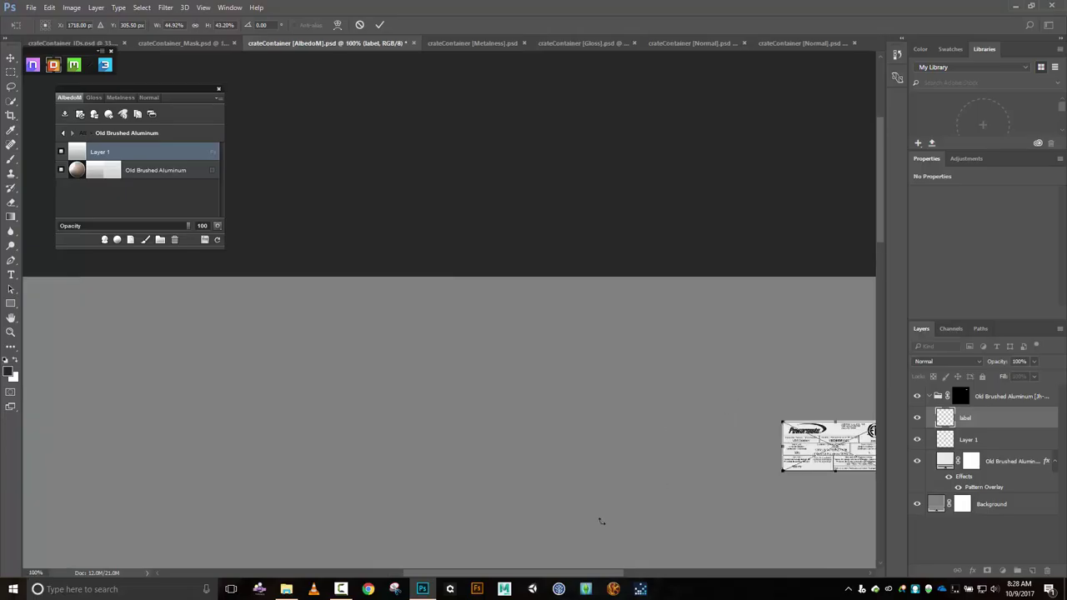
left_click_drag(581, 577, 628, 576)
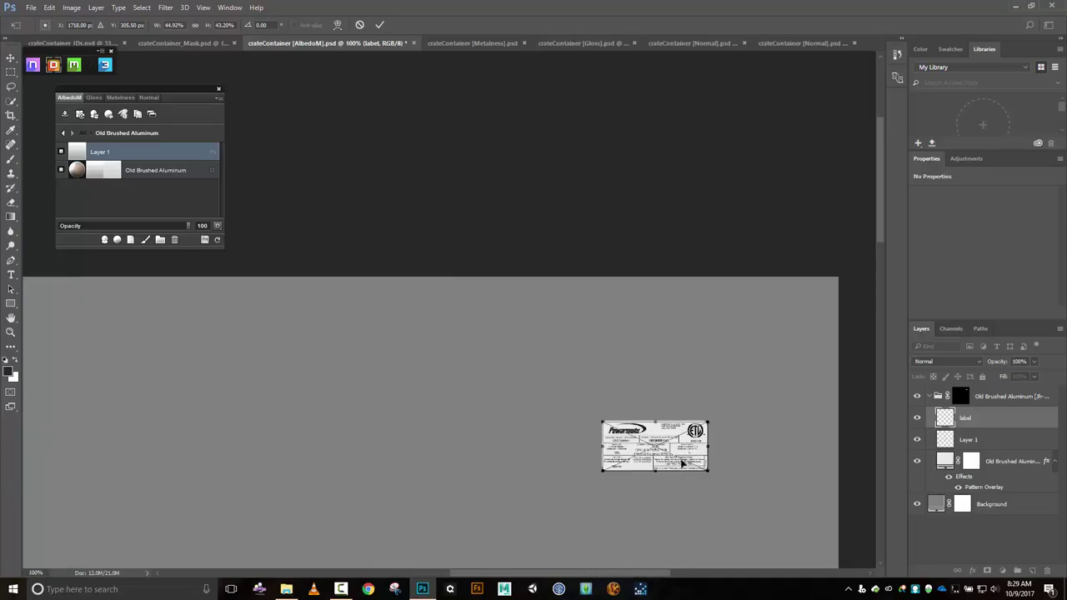
left_click_drag(686, 450, 685, 449)
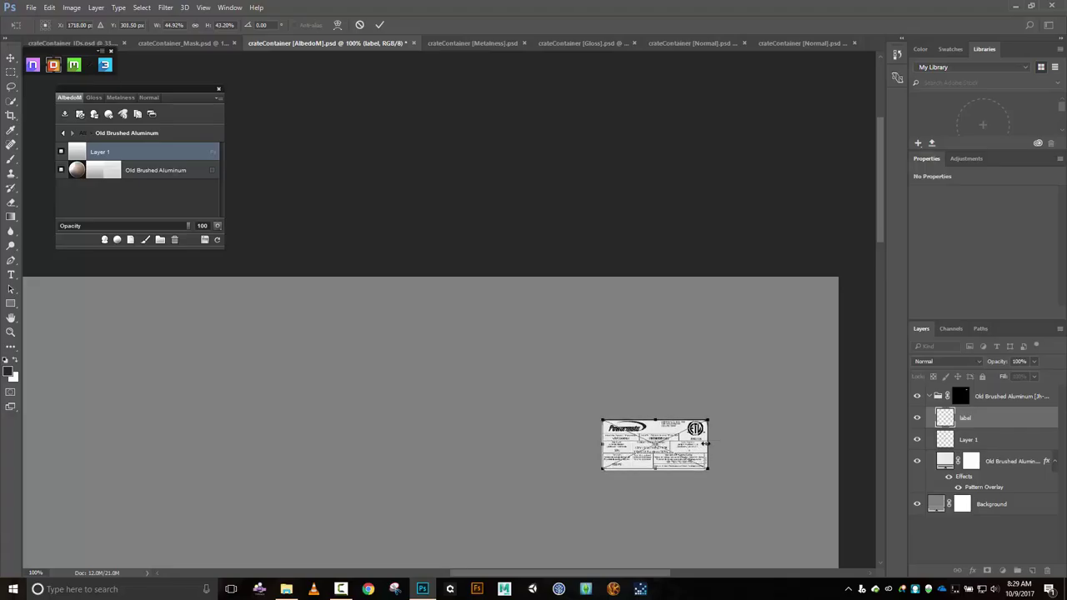
key("Return")
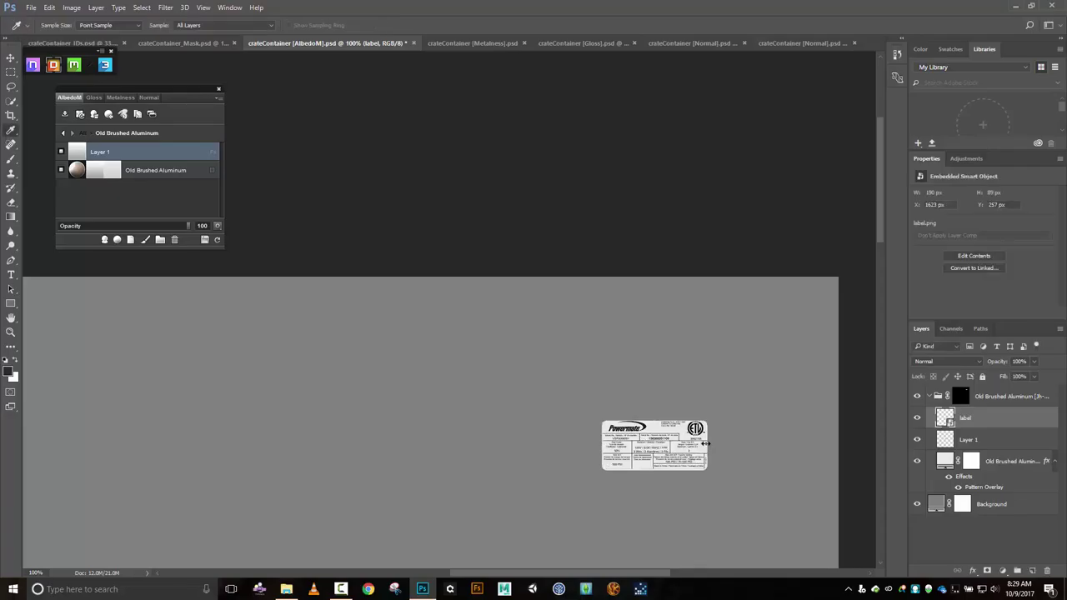
Examine the label on the compressor's handle plate in the 3DO preview from several angles, and close the preview.
left_click(105, 67)
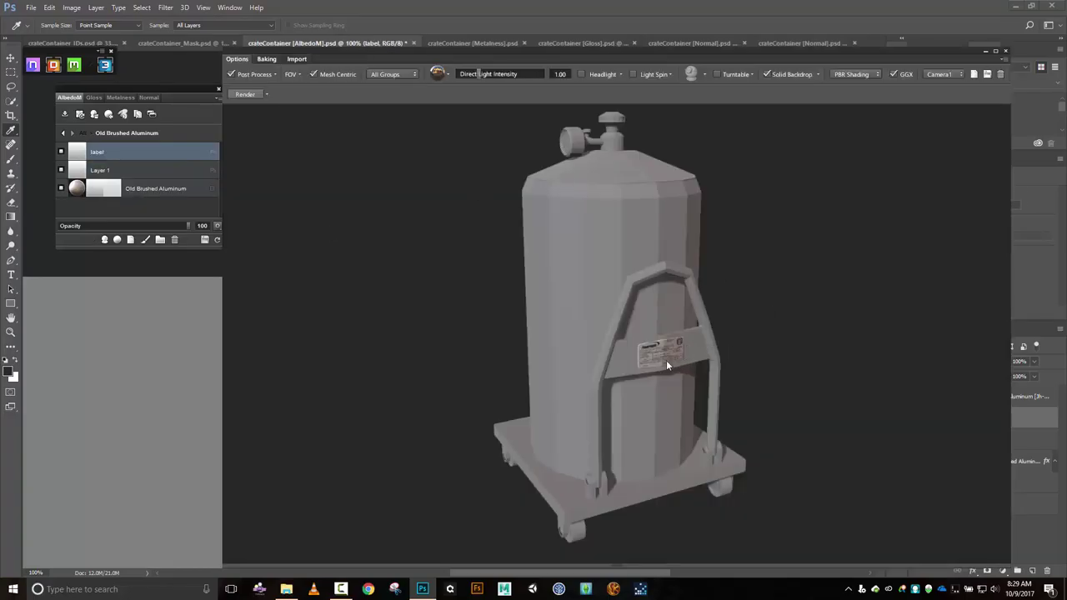
scroll(674, 358, "up", 3)
scroll(780, 254, "up", 5)
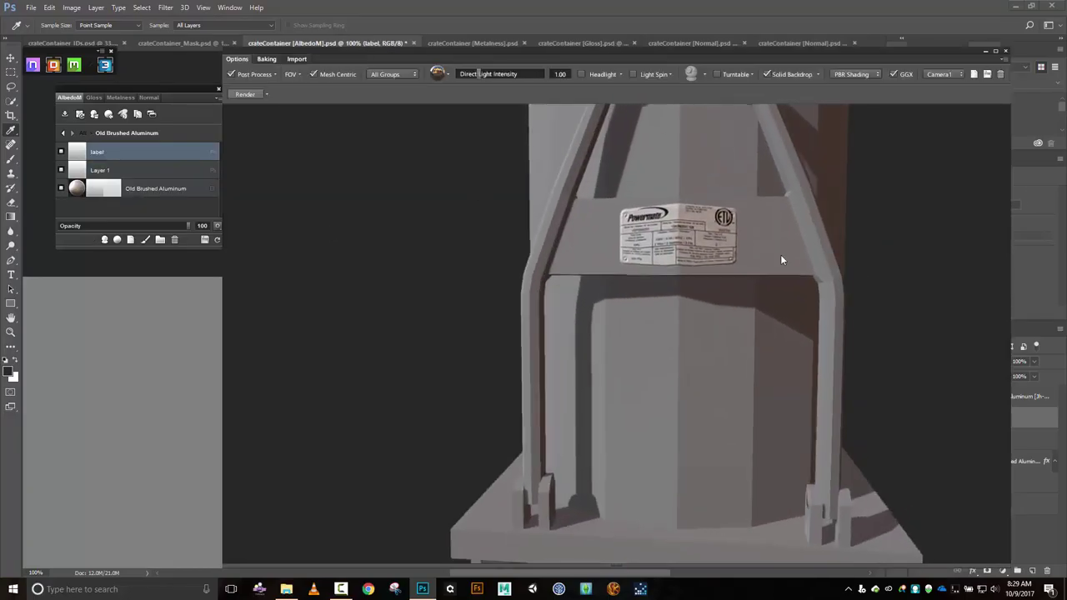
scroll(733, 248, "down", 5)
left_click_drag(733, 247, 786, 242)
scroll(829, 243, "up", 5)
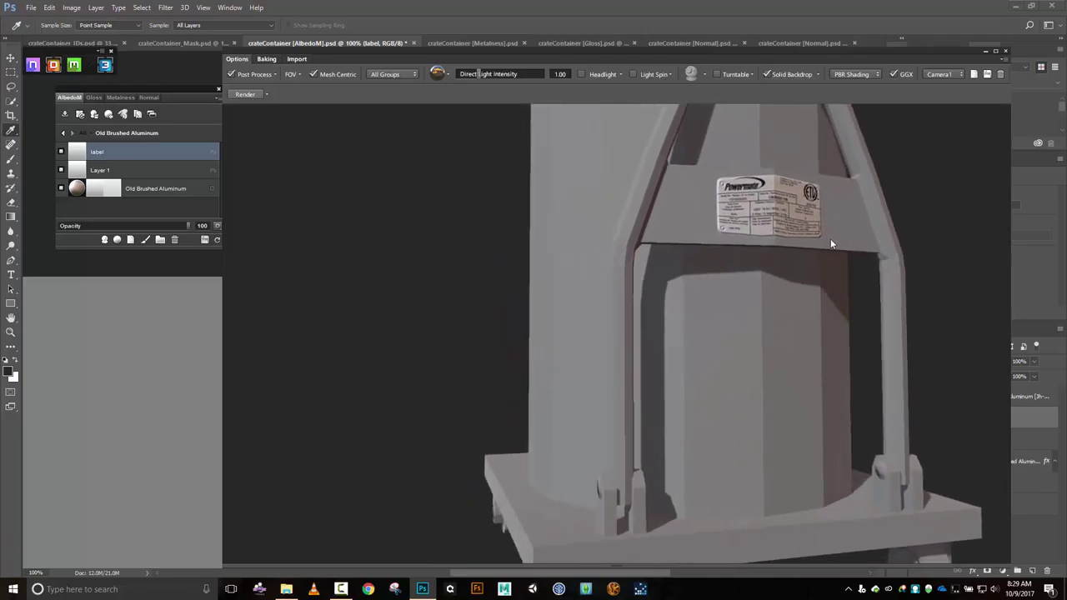
scroll(830, 243, "down", 5)
scroll(792, 247, "up", 6)
mouse_move(718, 233)
left_mouse_down()
mouse_move(722, 202)
mouse_move(708, 225)
left_mouse_up()
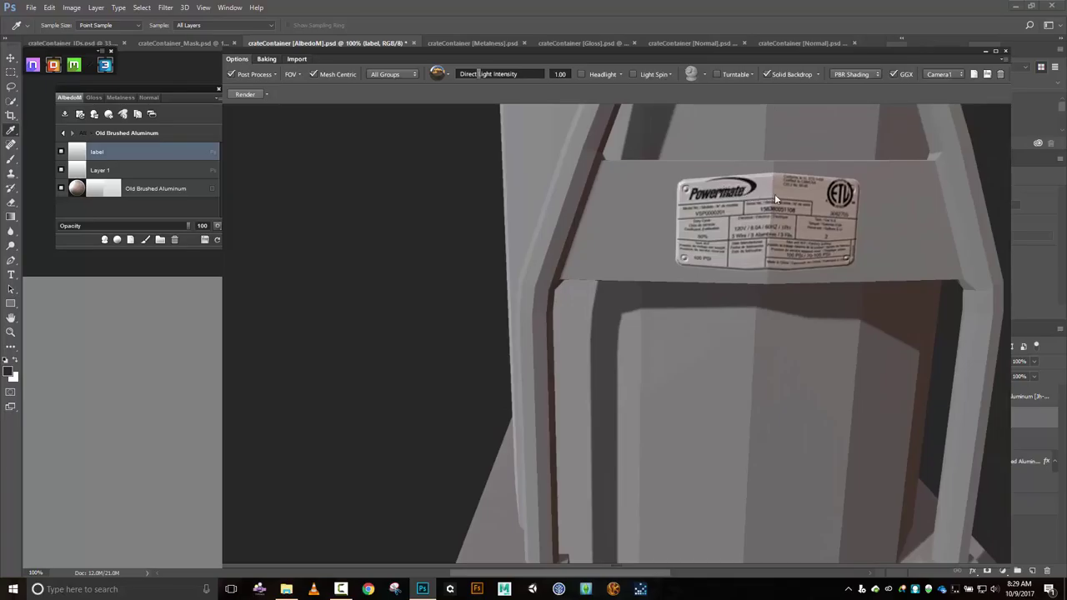
left_click_drag(842, 262, 921, 118)
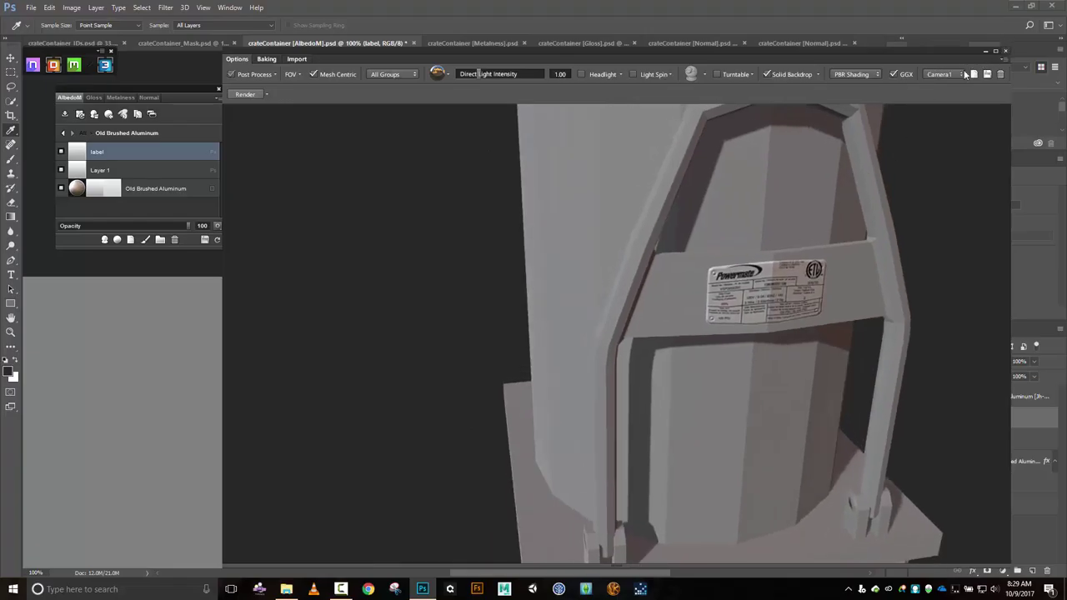
left_click(1005, 50)
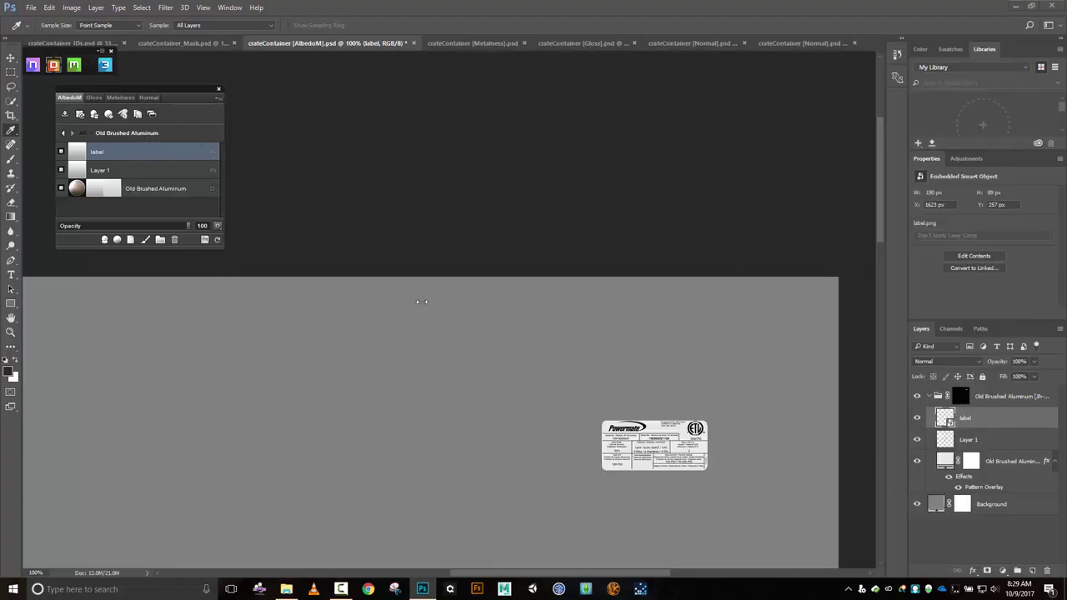
Reopen the 3DO preview, show the model's colour IDs, and open the material library for the tank's red ID.
left_click(105, 66)
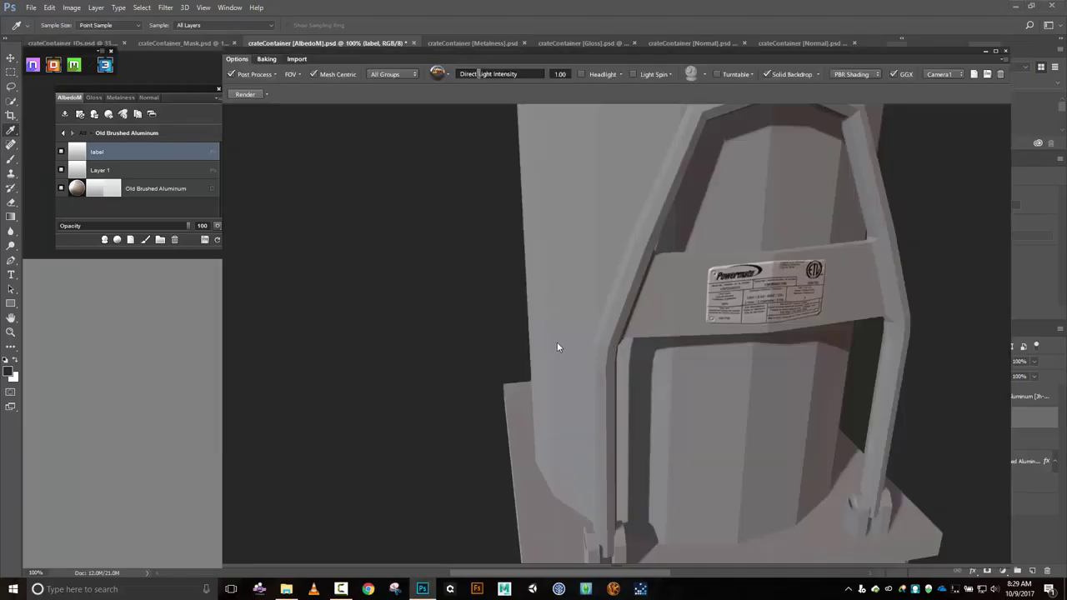
left_click_drag(534, 324, 652, 314)
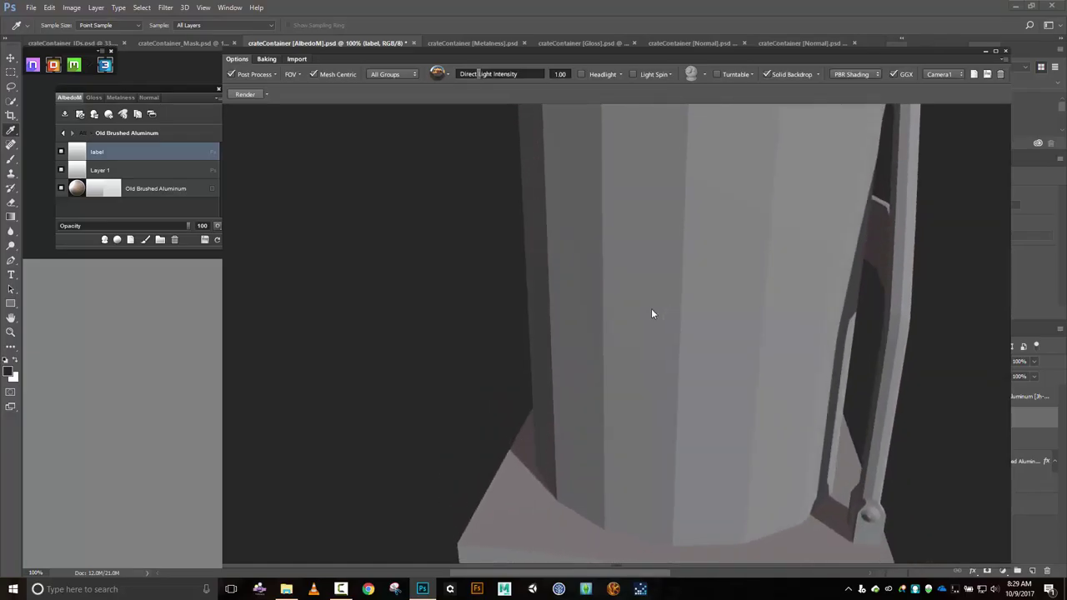
key("c")
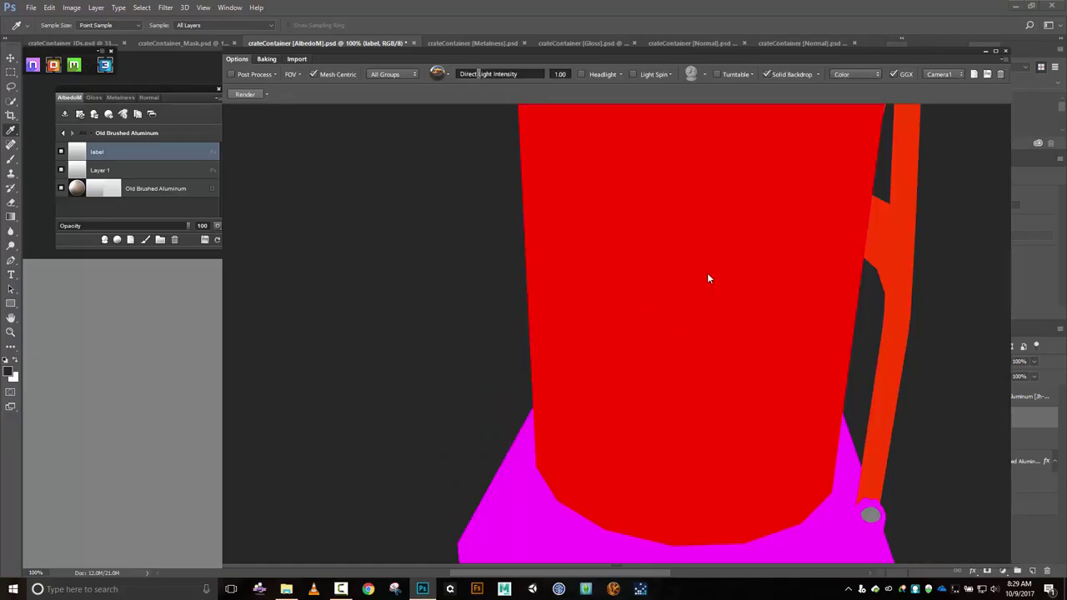
key("c")
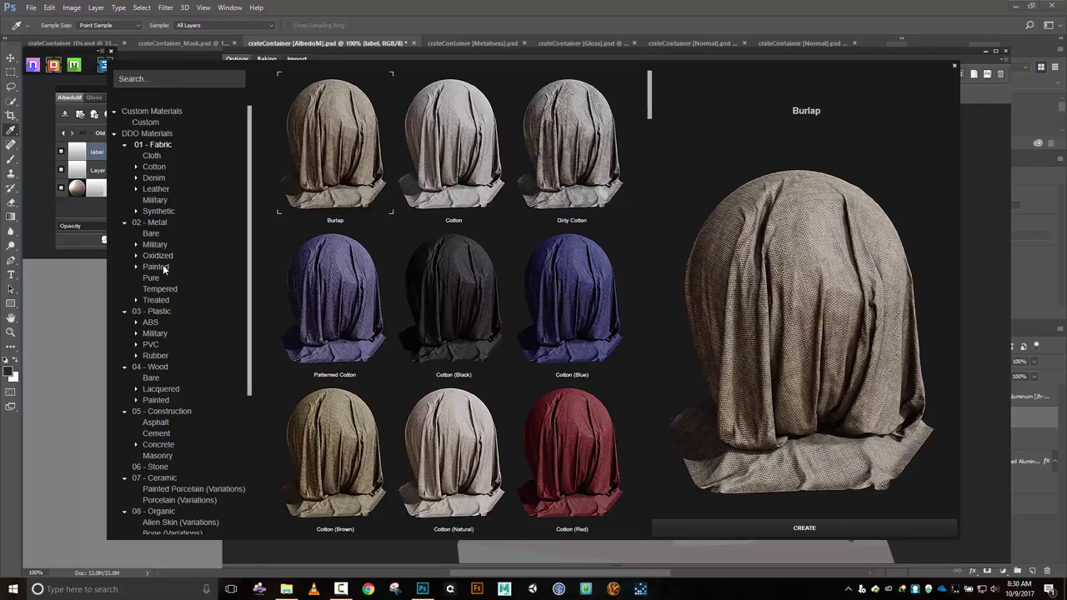
Create the Scratched Painted Steel (Light Blue) material from the painted metals for the tank, adding it outside the currently selected group.
left_click(167, 266)
scroll(411, 289, "down", 5)
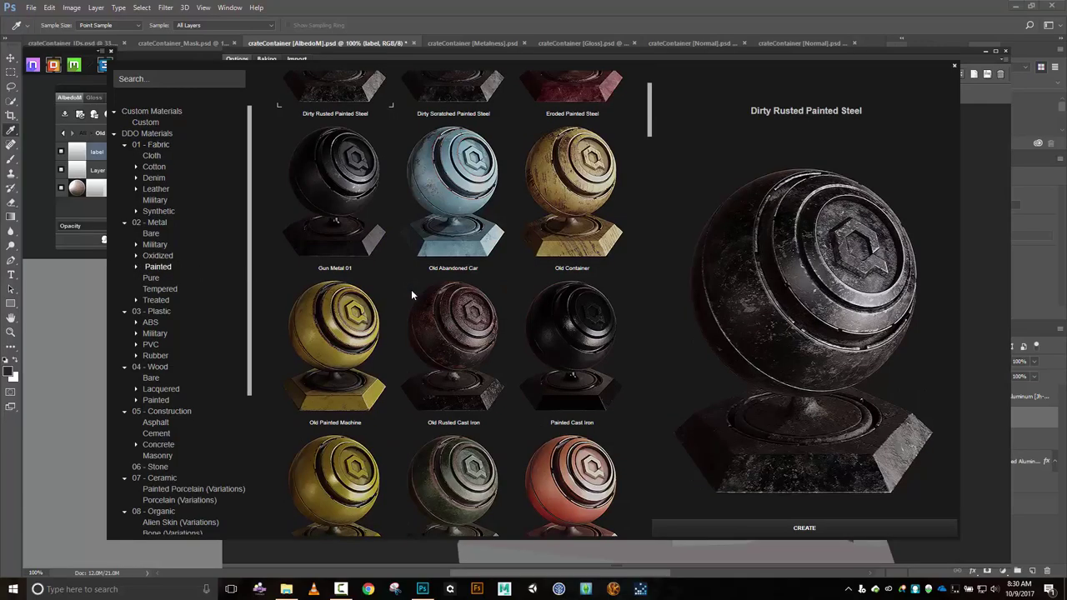
scroll(411, 297, "down", 2)
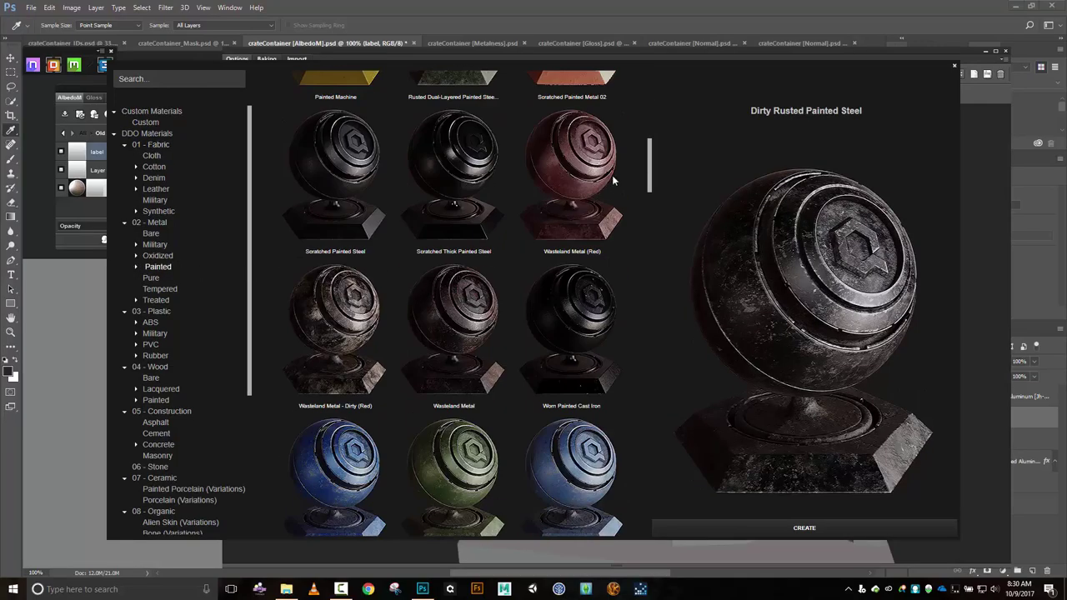
scroll(573, 241, "down", 1)
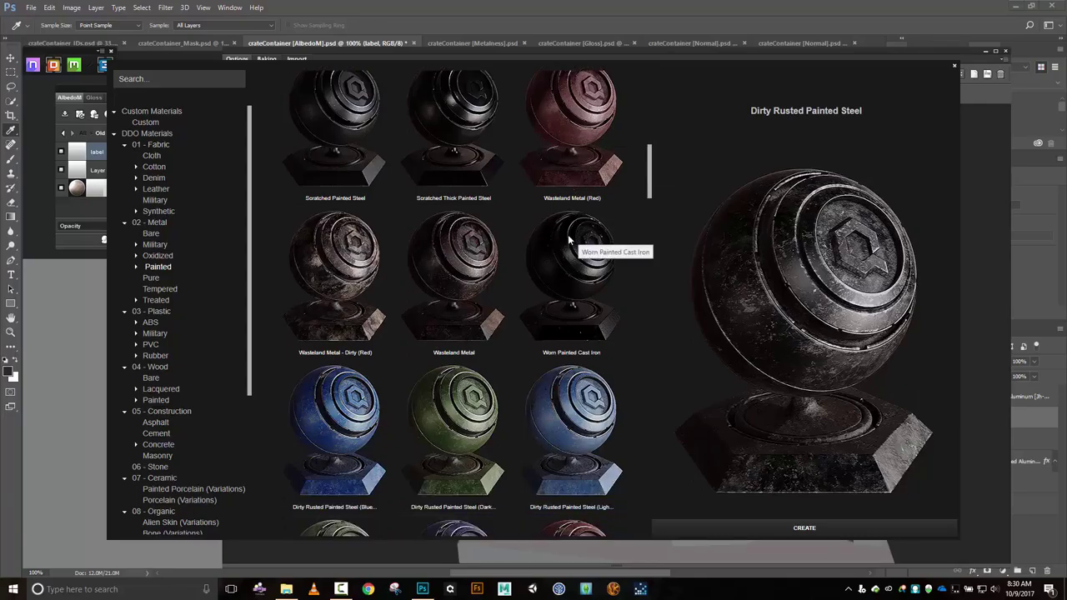
scroll(569, 241, "down", 1)
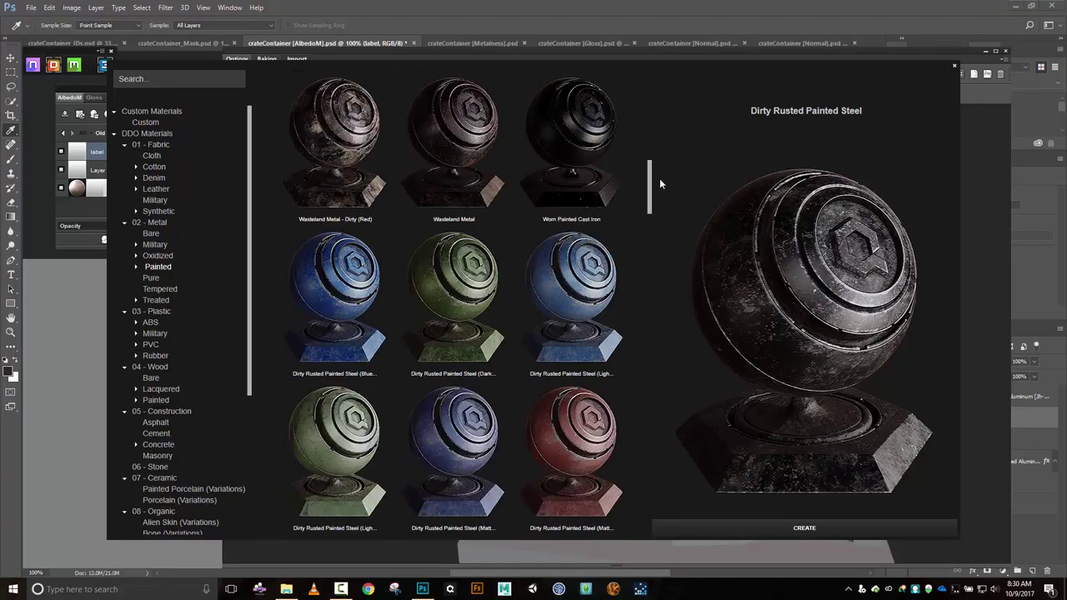
scroll(654, 217, "down", 3)
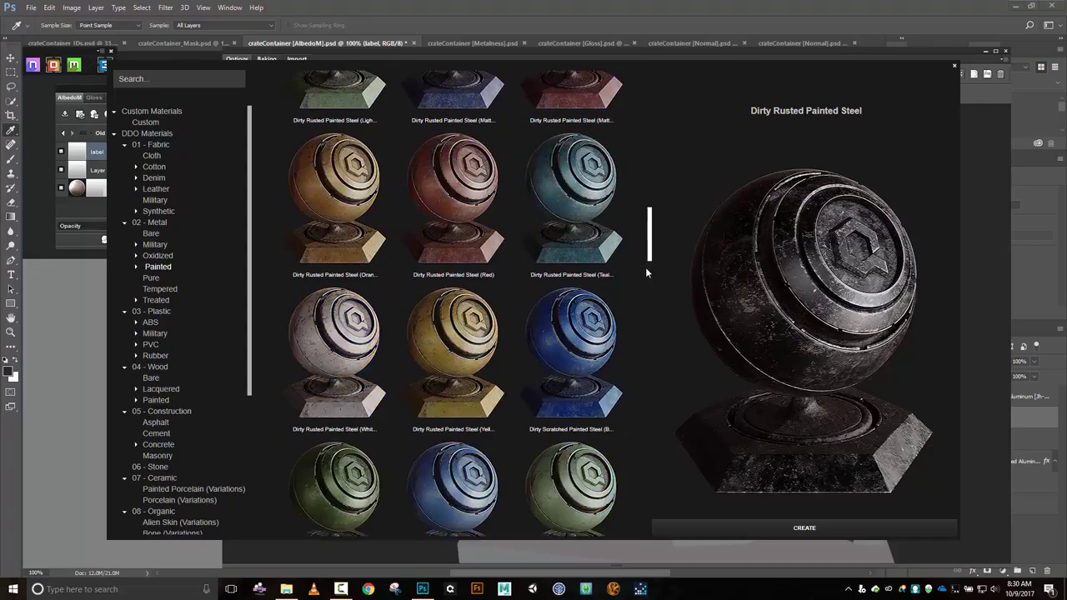
scroll(648, 273, "down", 5)
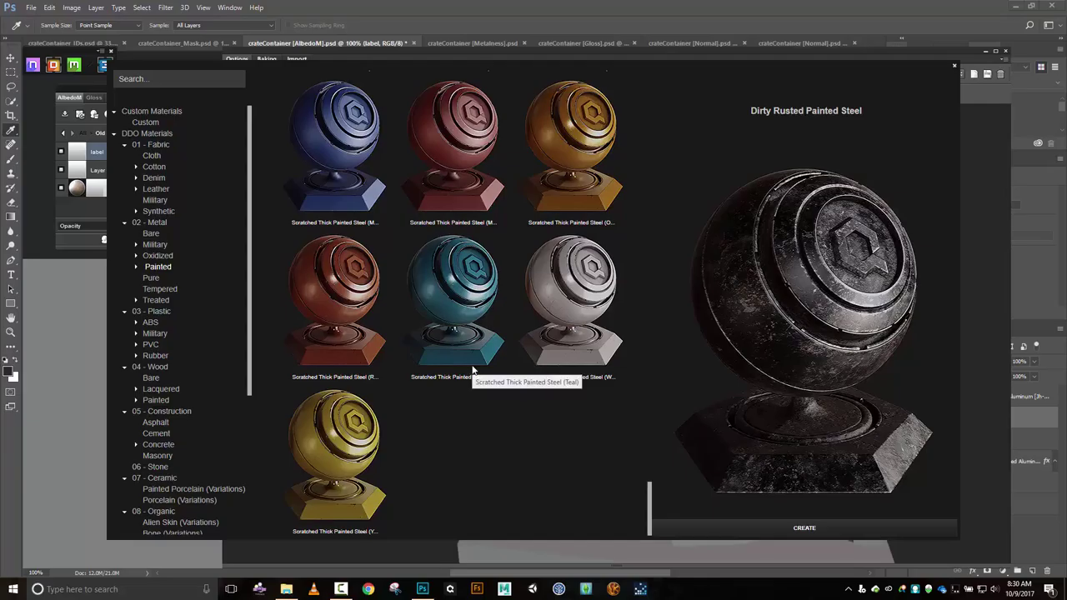
scroll(473, 370, "up", 2)
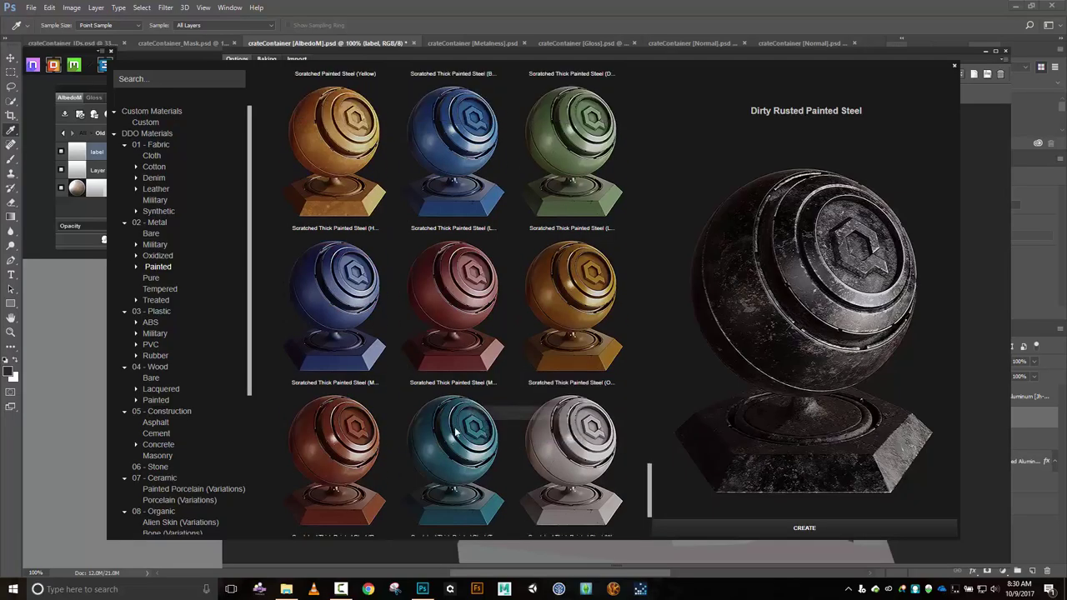
scroll(509, 400, "up", 3)
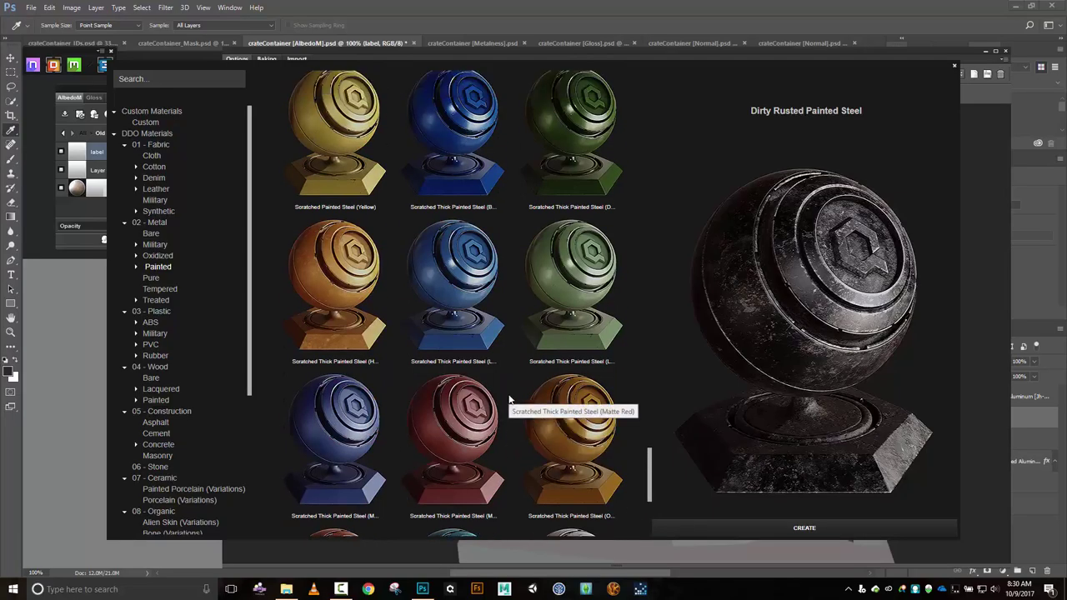
scroll(509, 400, "up", 2)
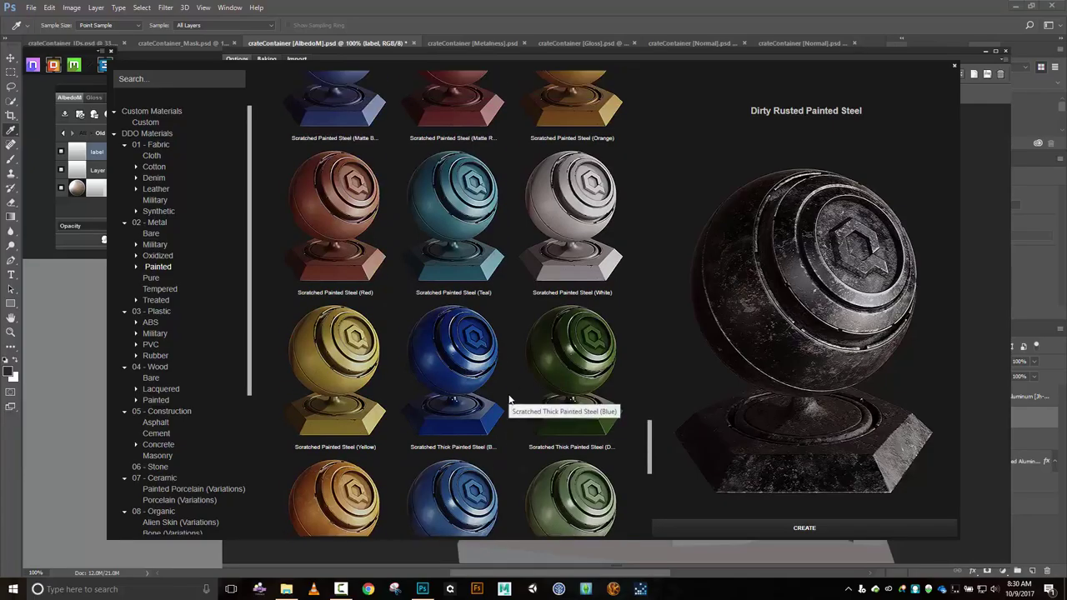
scroll(509, 400, "up", 3)
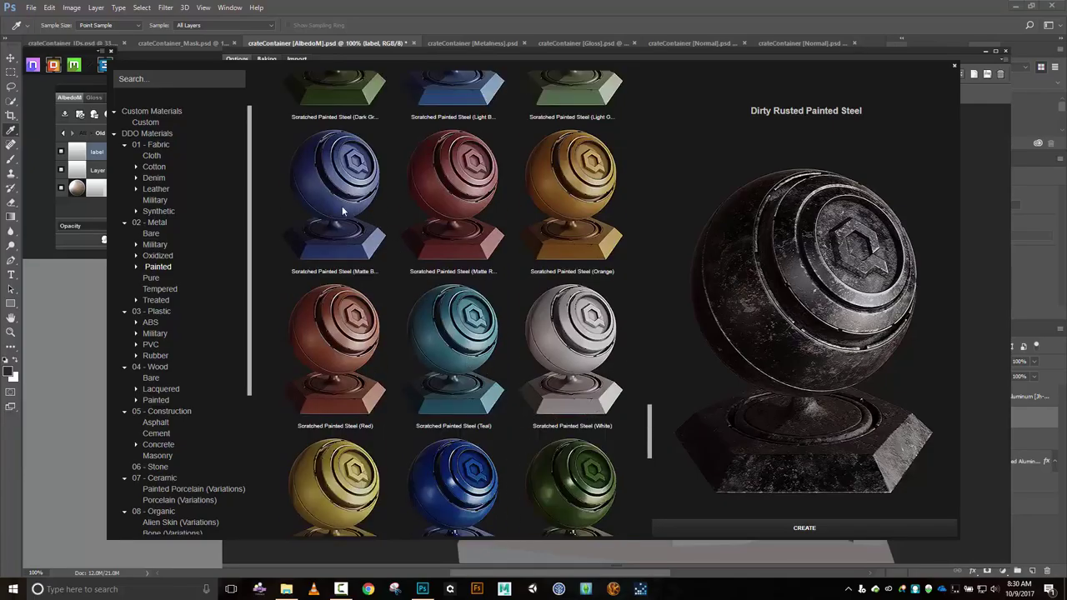
scroll(359, 314, "up", 2)
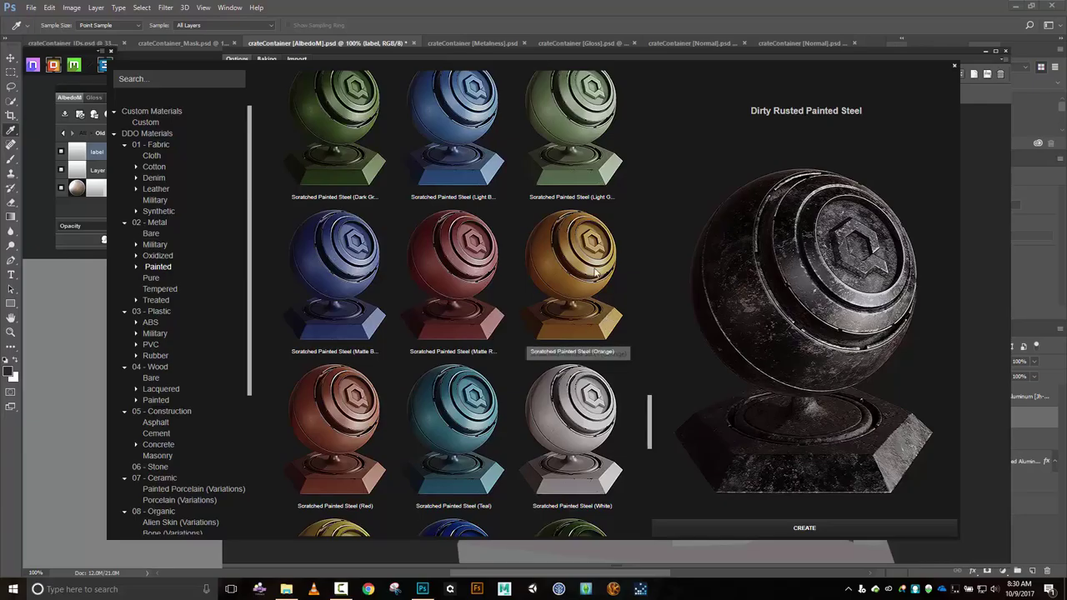
scroll(516, 267, "up", 2)
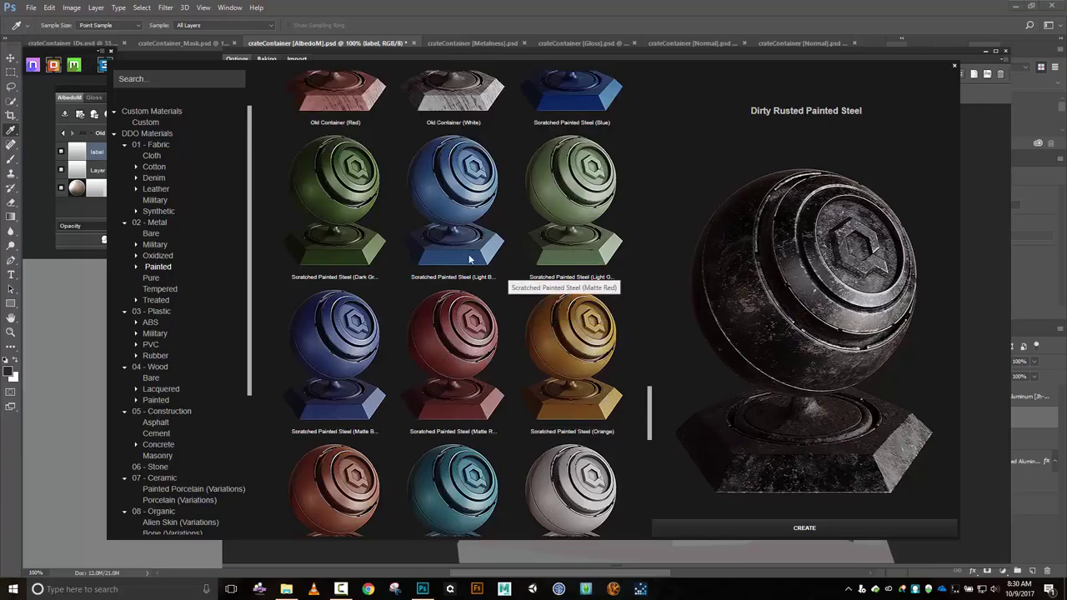
left_click(470, 201)
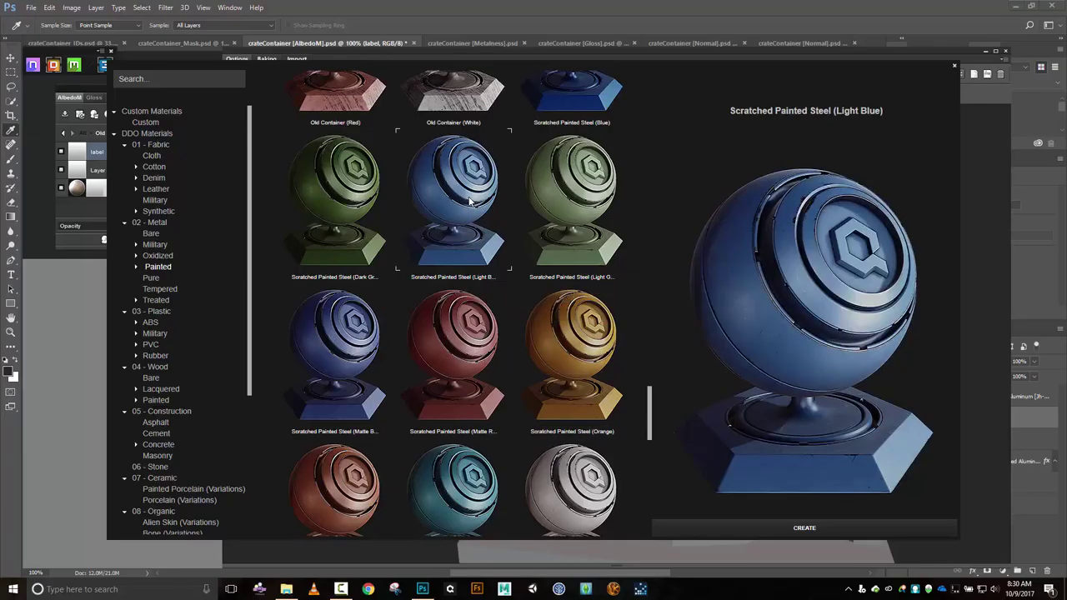
left_click(760, 521)
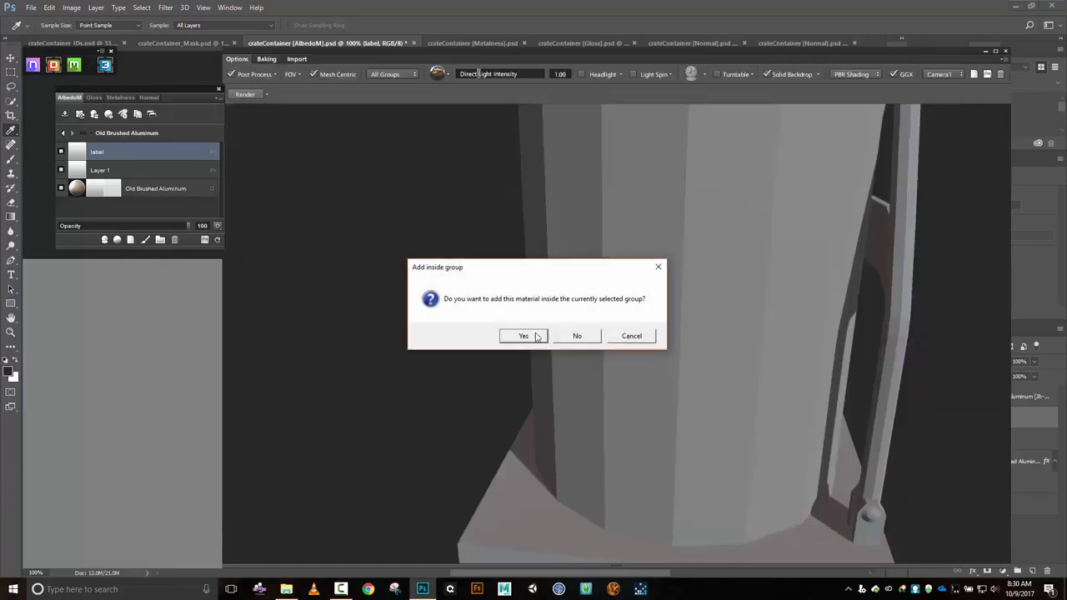
left_click(582, 338)
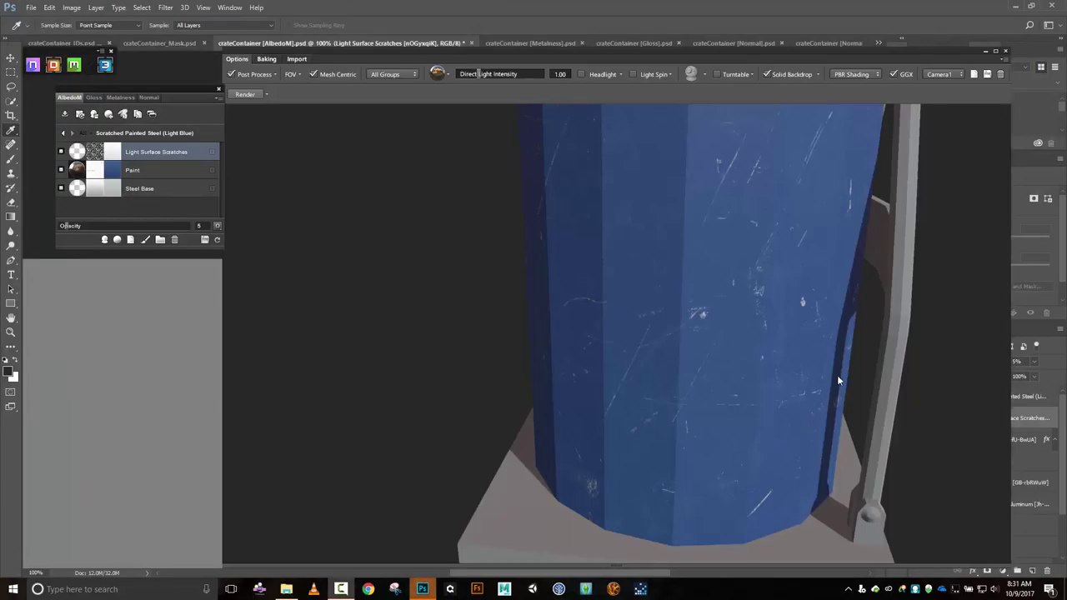
Examine the blue painted finish, scratches and edge wear on the compressor tank in the 3DO preview from several angles and distances.
scroll(837, 379, "down", 5)
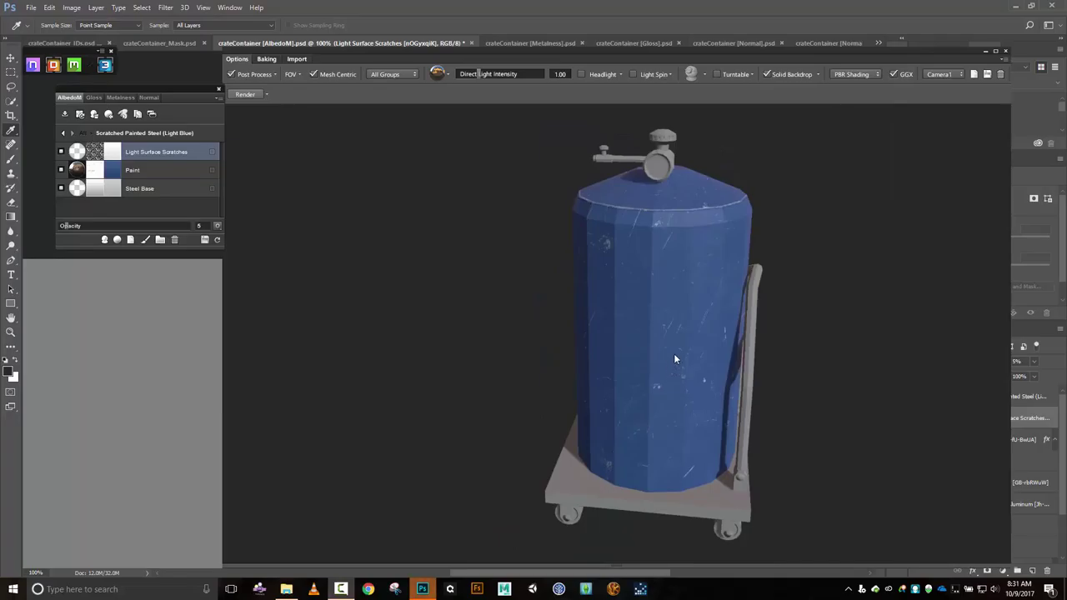
mouse_move(675, 359)
left_mouse_down()
mouse_move(672, 252)
mouse_move(686, 203)
mouse_move(678, 376)
mouse_move(675, 362)
left_mouse_up()
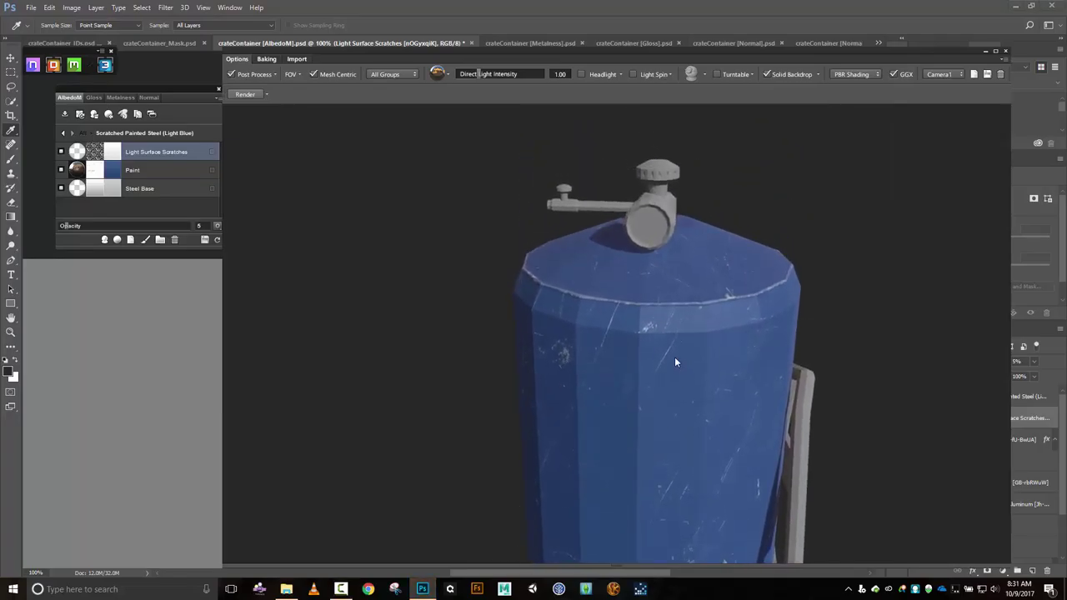
scroll(675, 362, "up", 3)
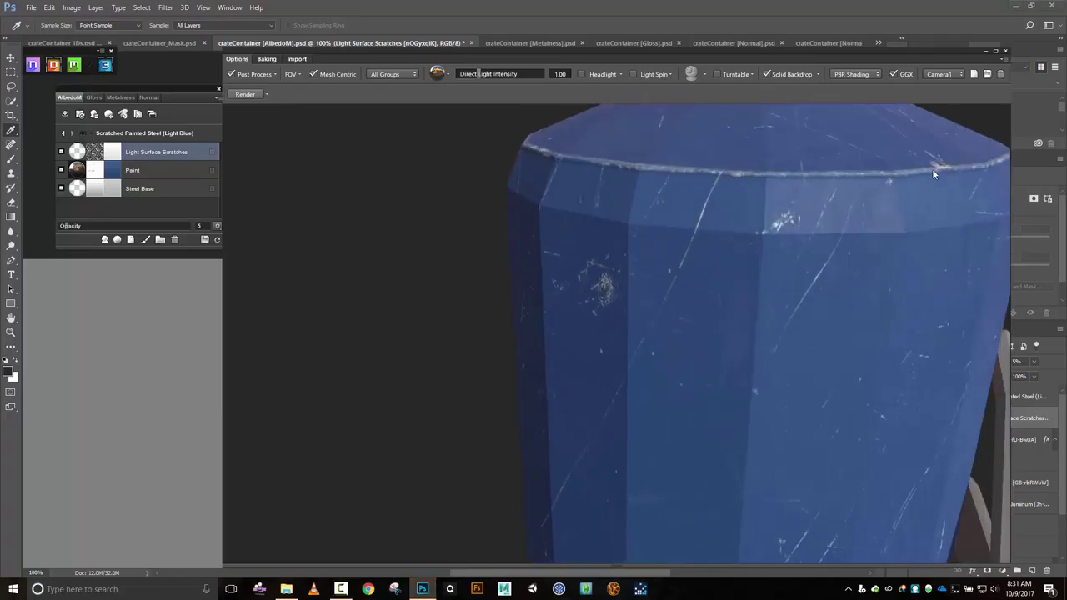
scroll(660, 252, "down", 5)
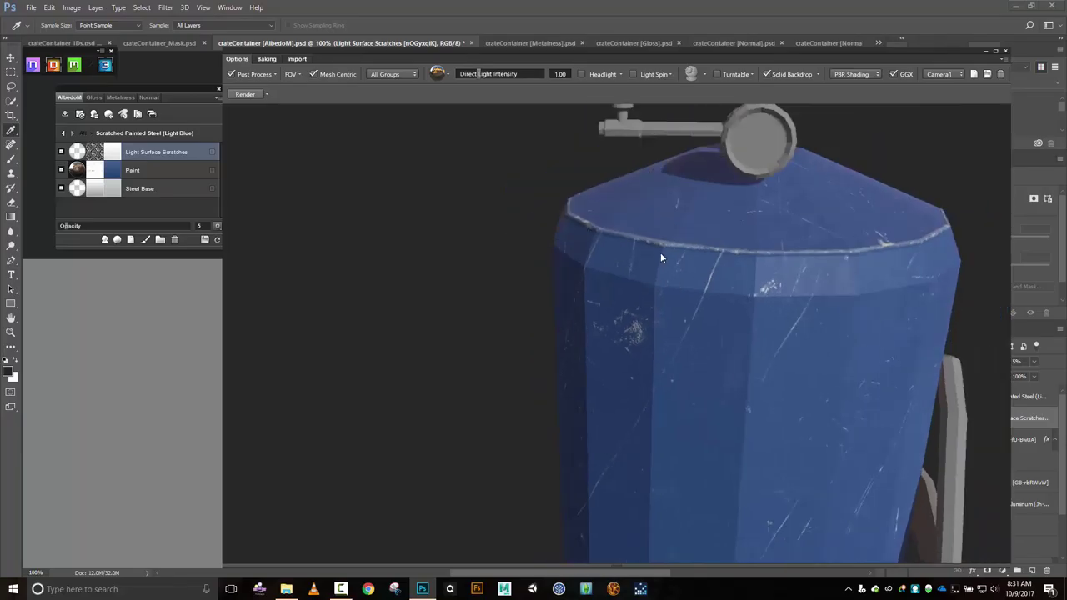
left_click_drag(660, 252, 768, 335)
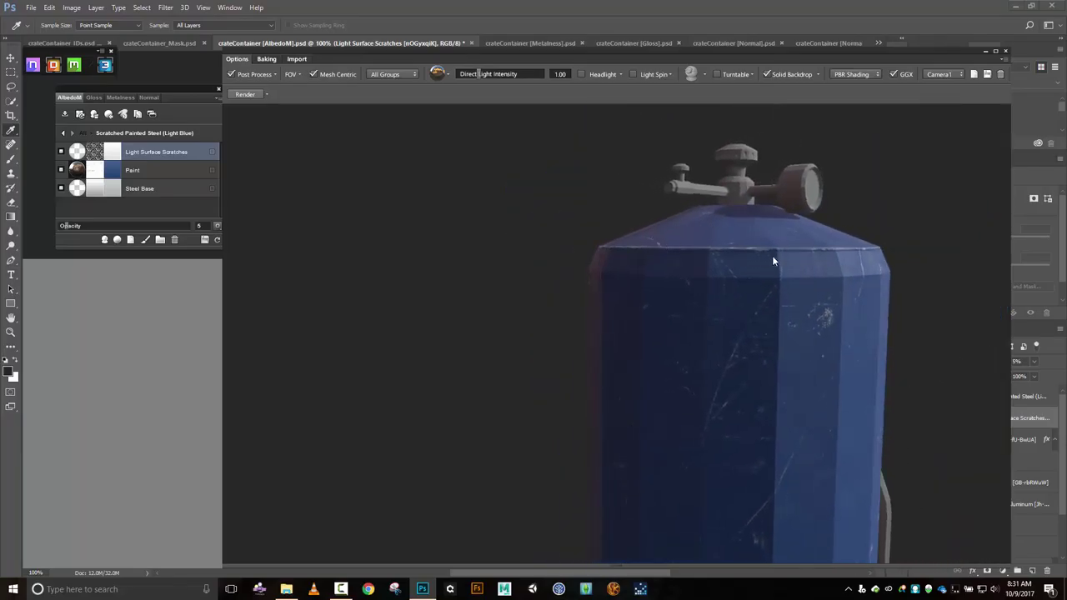
left_click_drag(851, 265, 749, 281)
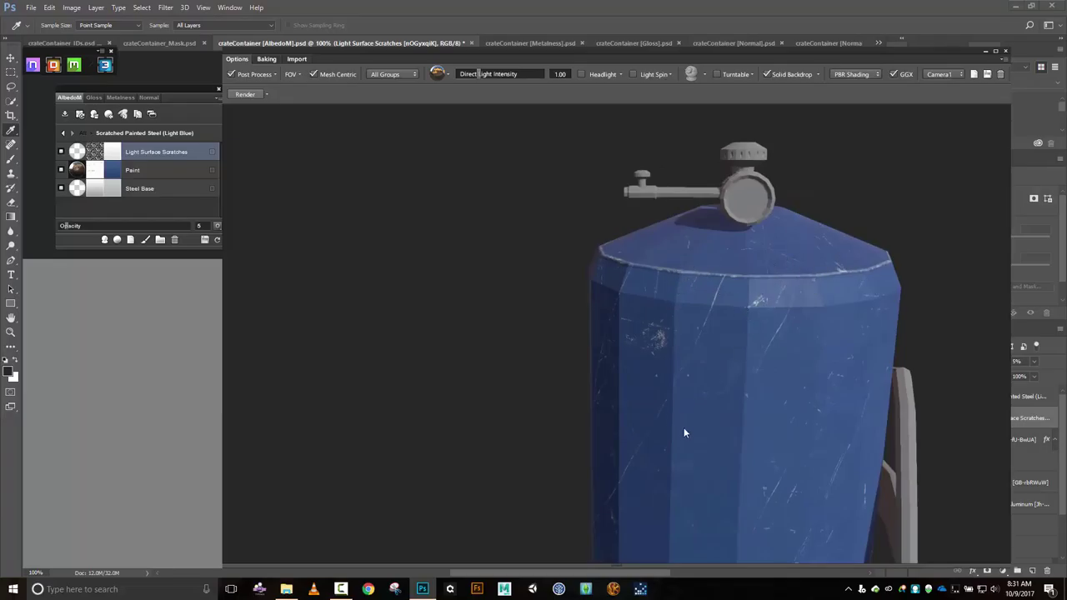
left_click_drag(745, 436, 730, 269)
scroll(729, 269, "down", 5)
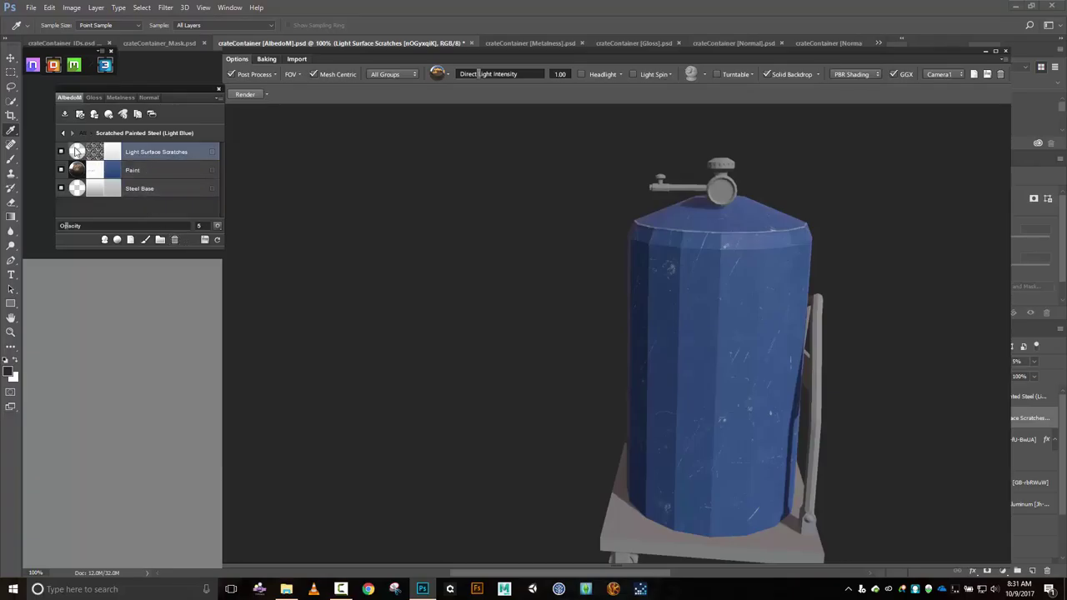
Set the Paint layer's scale to -4, check the tank from several angles, and close the 3DO preview.
left_click(140, 170)
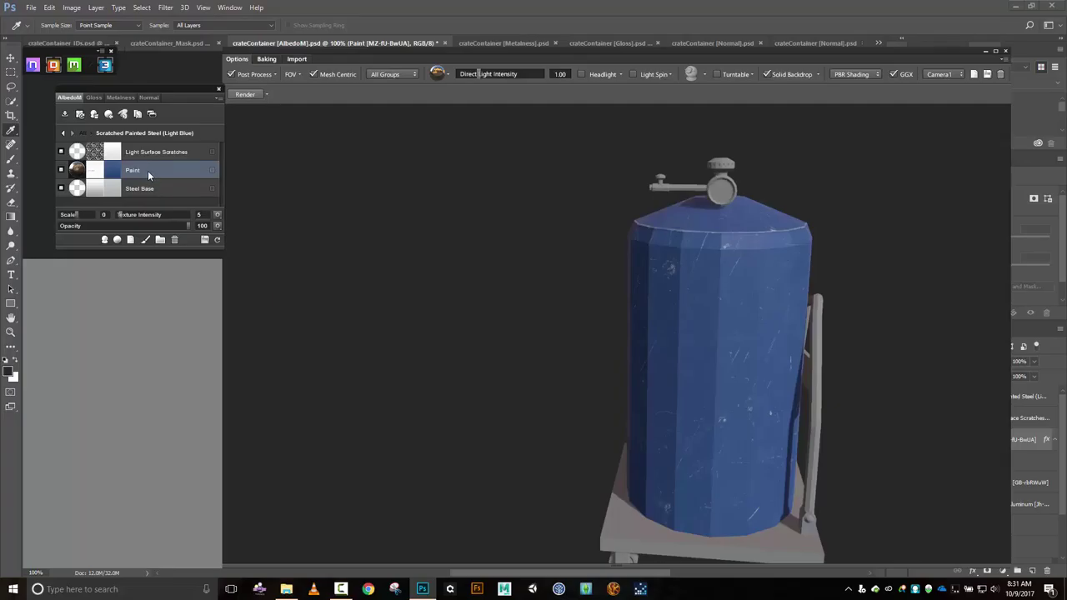
left_click(78, 219)
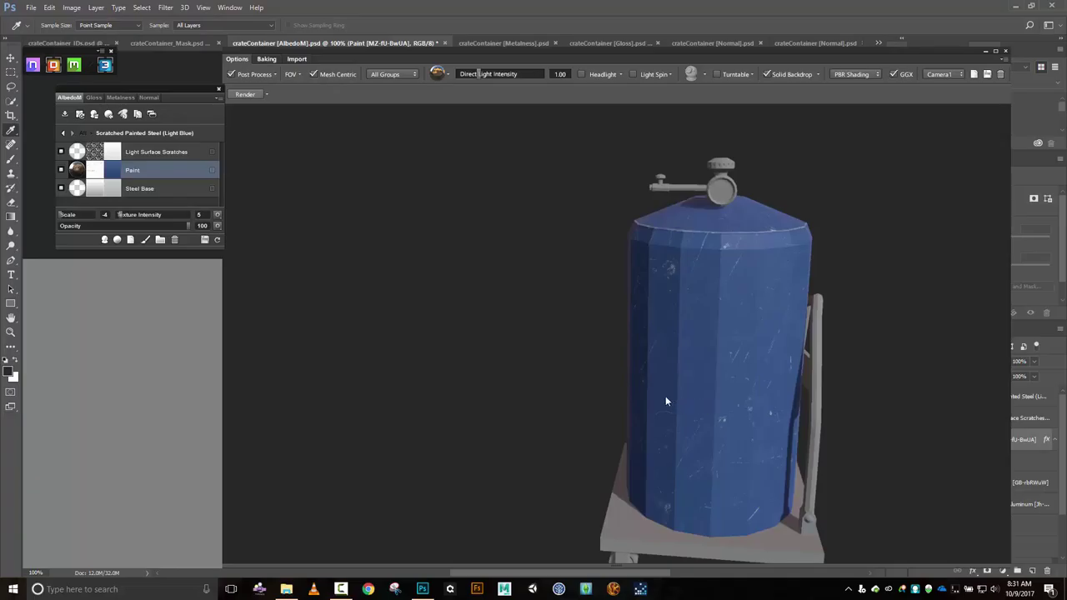
left_click_drag(658, 374, 728, 400)
left_click(166, 194)
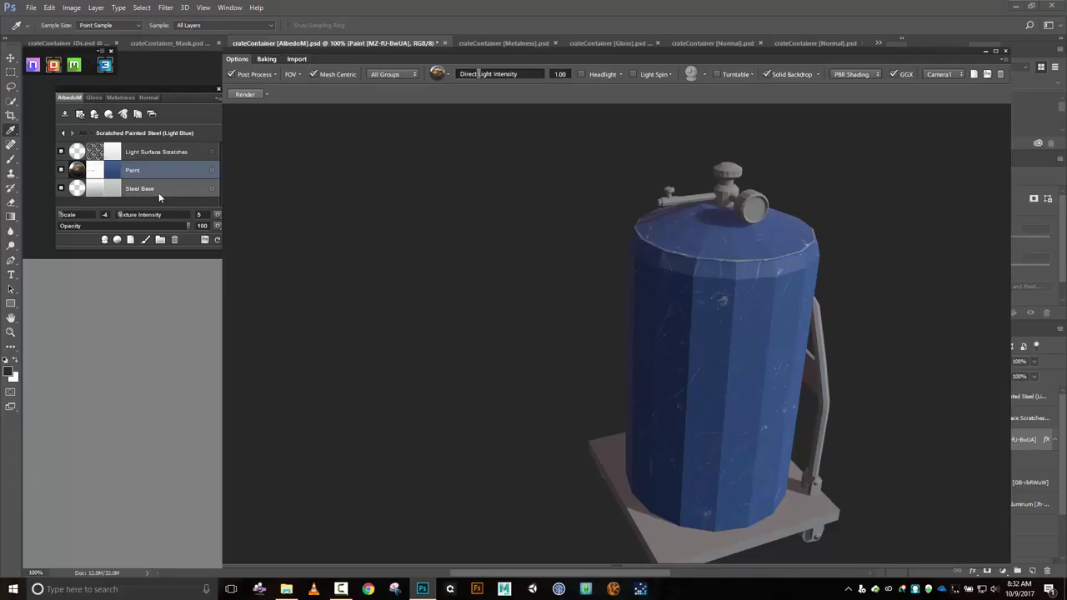
left_click(150, 170)
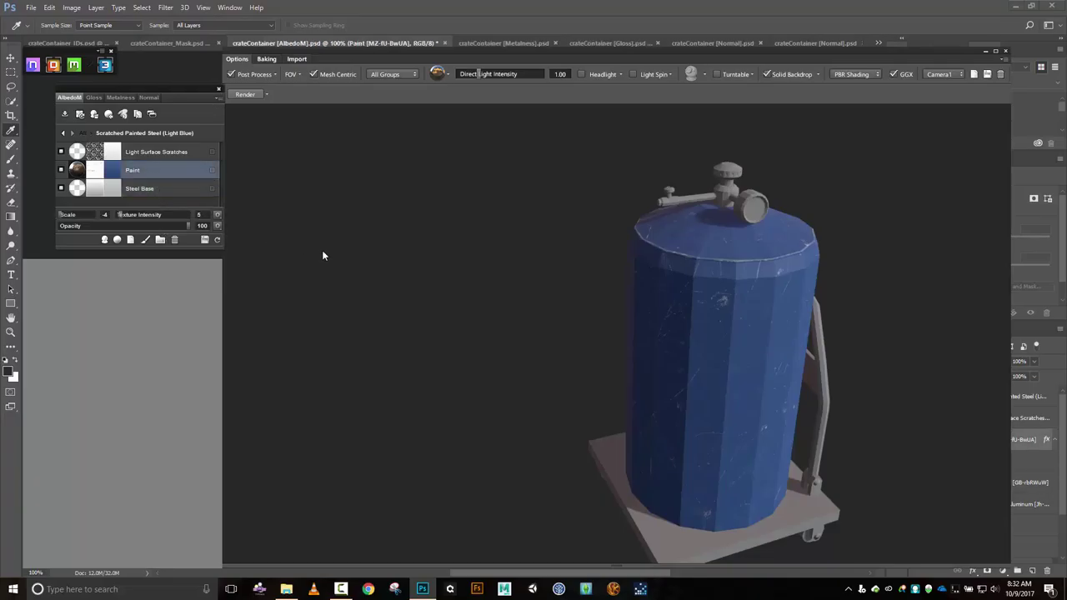
mouse_move(659, 338)
left_mouse_down()
mouse_move(676, 303)
mouse_move(761, 274)
mouse_move(673, 258)
mouse_move(707, 268)
mouse_move(636, 274)
left_mouse_up()
left_click_drag(496, 282, 635, 316)
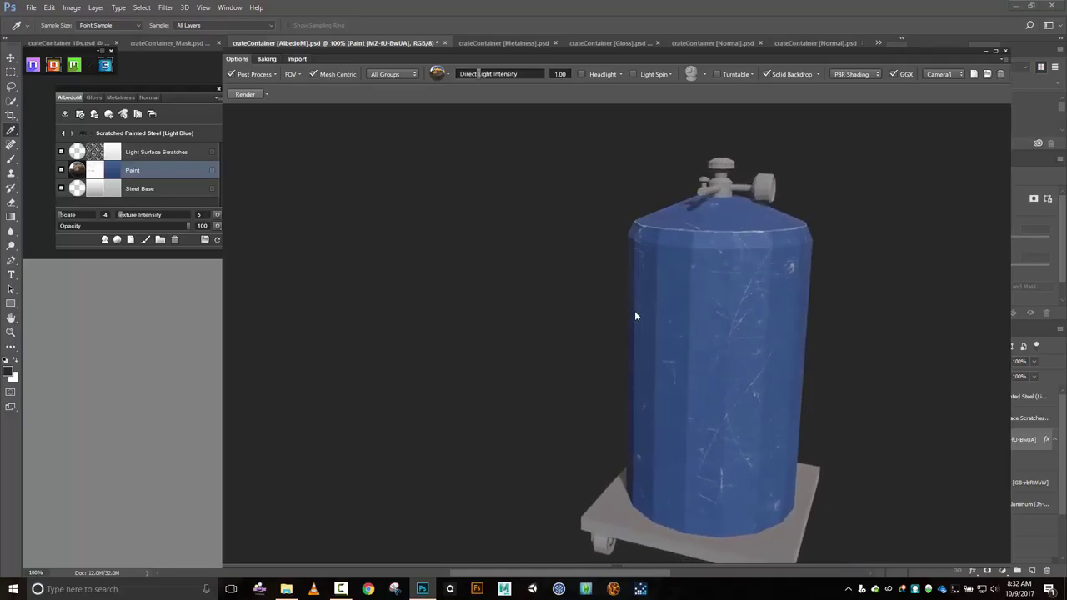
left_click(1005, 51)
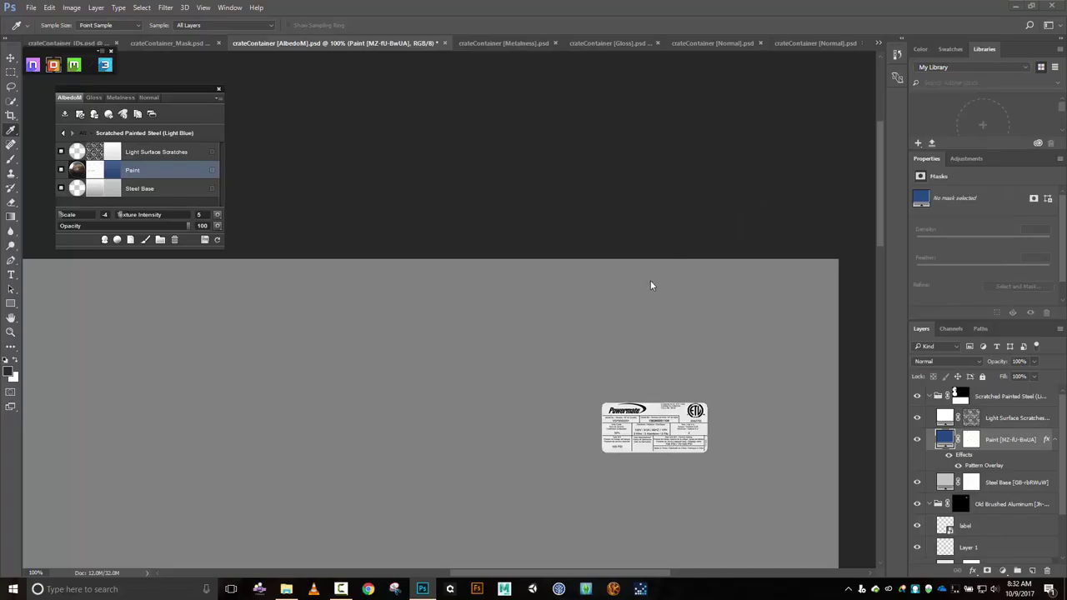
Place Husky-logo-Black from the Decals folder above the Paint layer, centred at about X 849, Y 1432 px on the tank's large blue area.
scroll(650, 280, "down", 5)
scroll(651, 282, "down", 4)
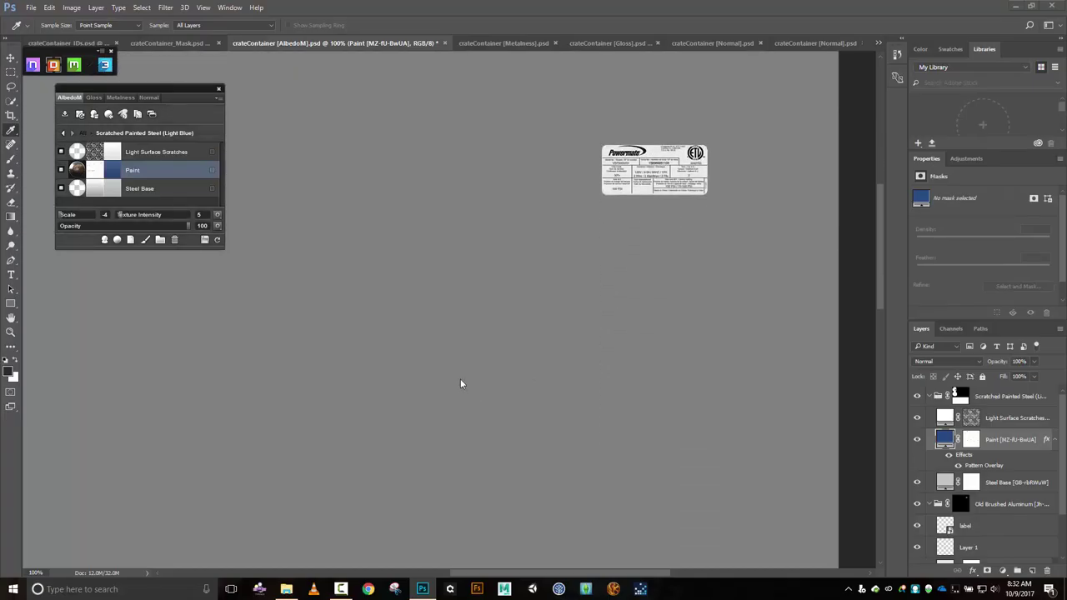
scroll(587, 317, "down", 3)
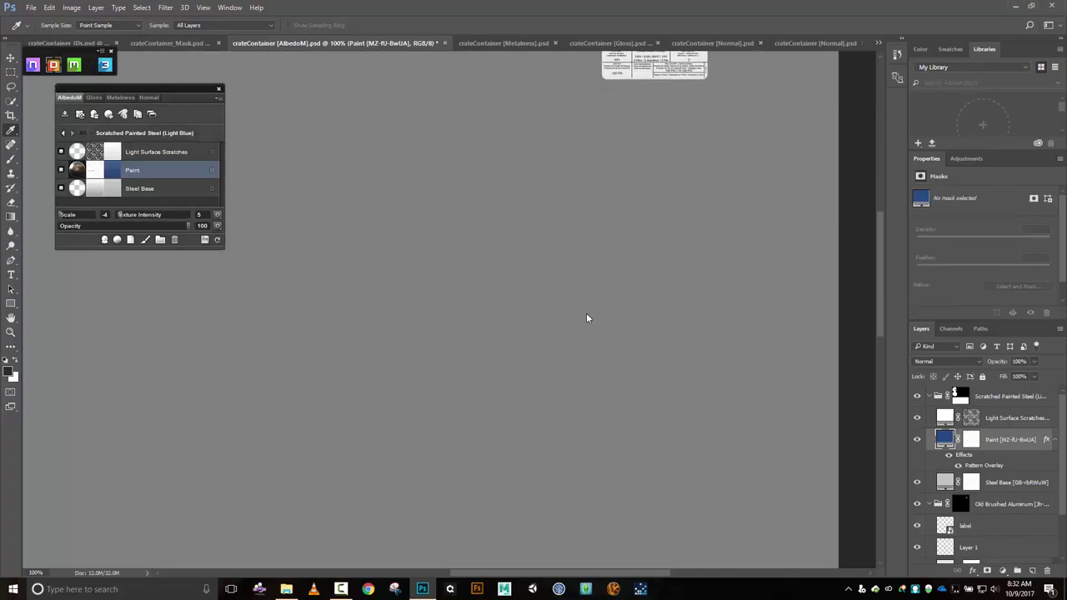
key("ctrl+minus")
key("ctrl+minus")
key("ctrl+minus")
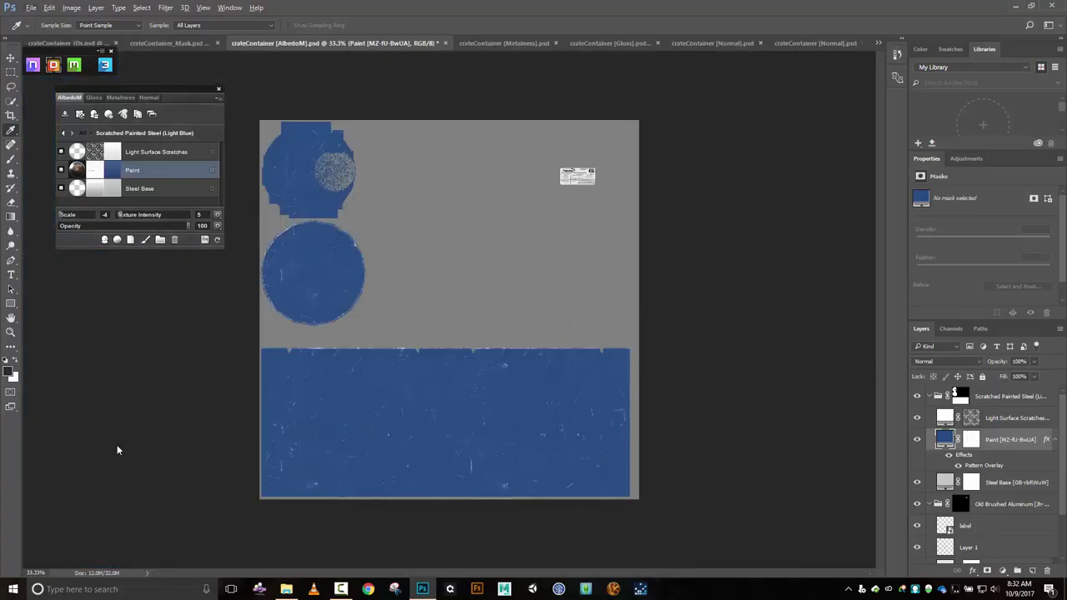
left_click(286, 590)
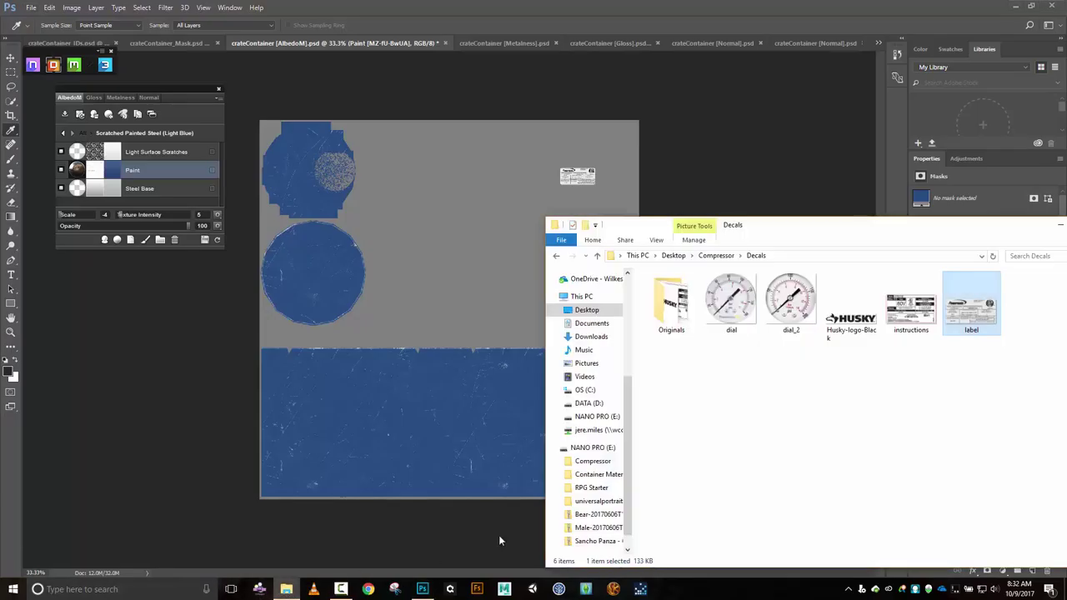
left_click(850, 309)
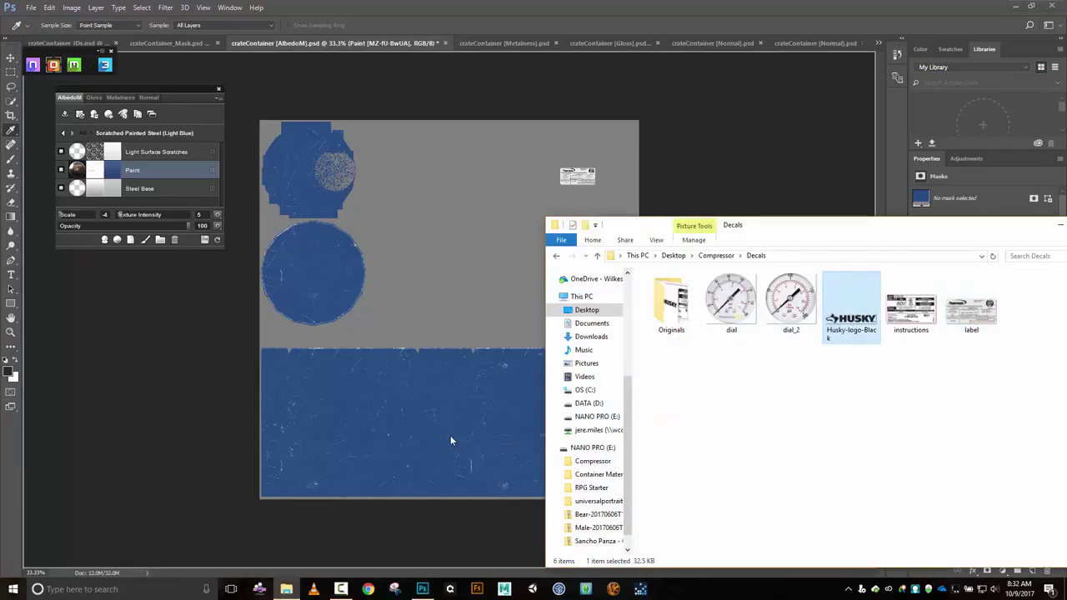
left_click_drag(419, 416, 411, 410)
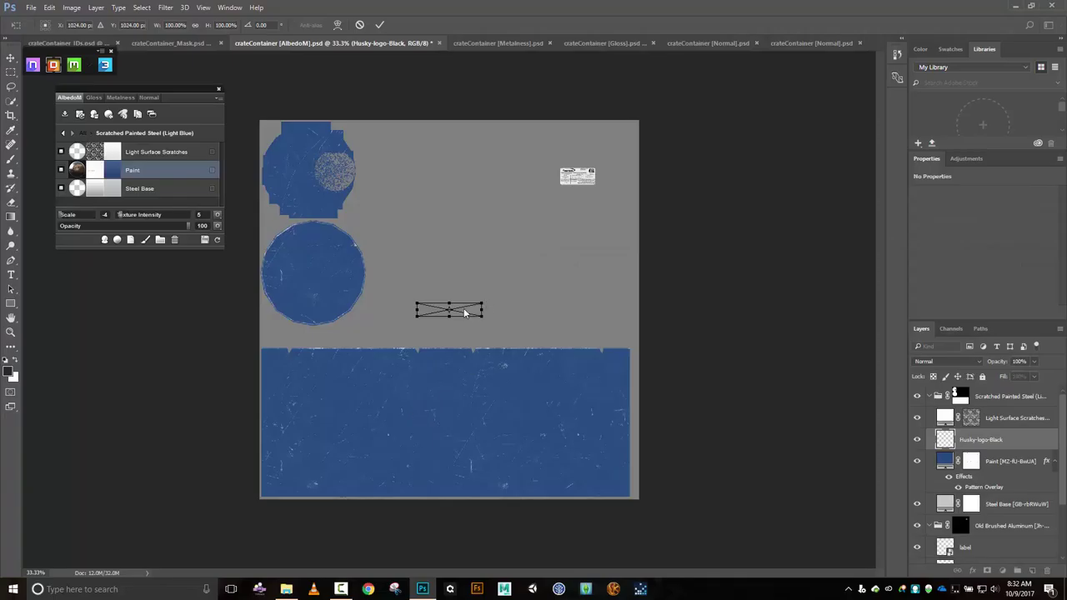
left_click_drag(460, 315, 429, 390)
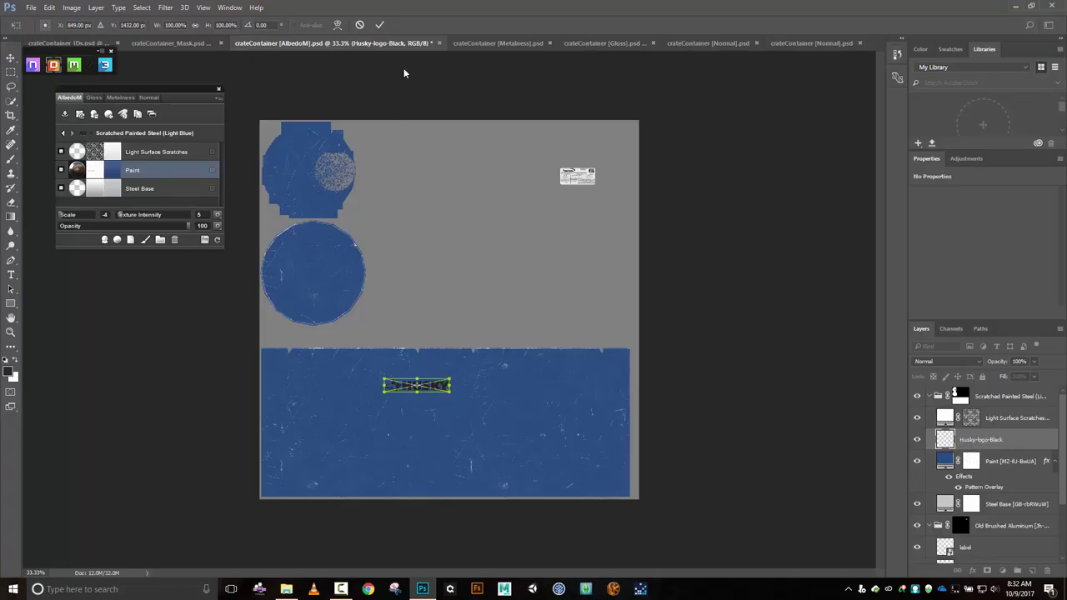
left_click(379, 25)
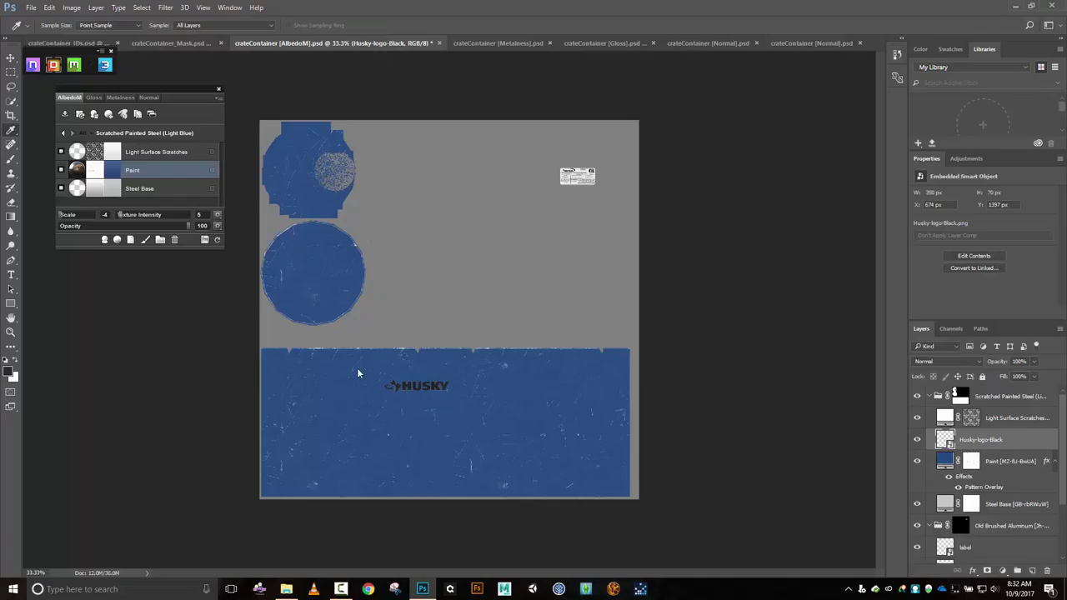
Reopen the 3DO preview, check where the Husky logo sits on the tank, and move the preview clear of the texture.
left_click(107, 65)
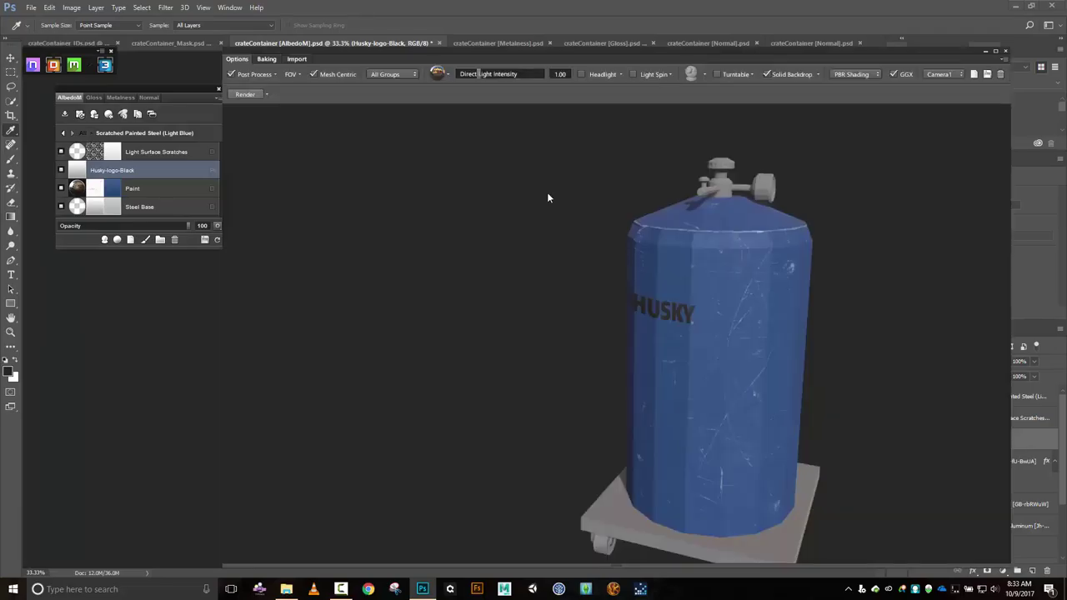
left_click_drag(571, 273, 605, 284)
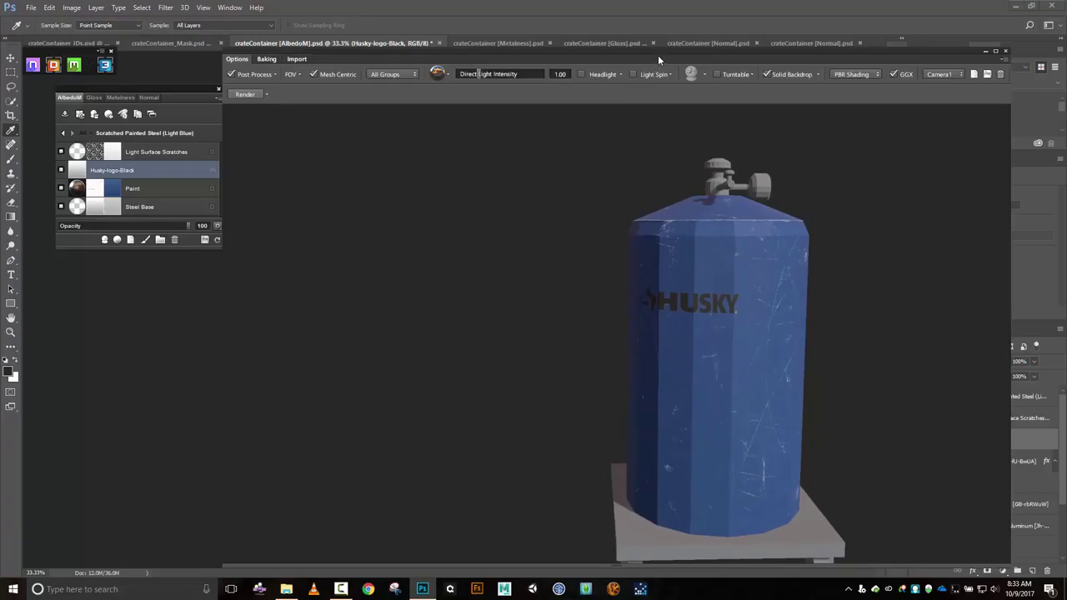
left_click_drag(658, 55, 517, 440)
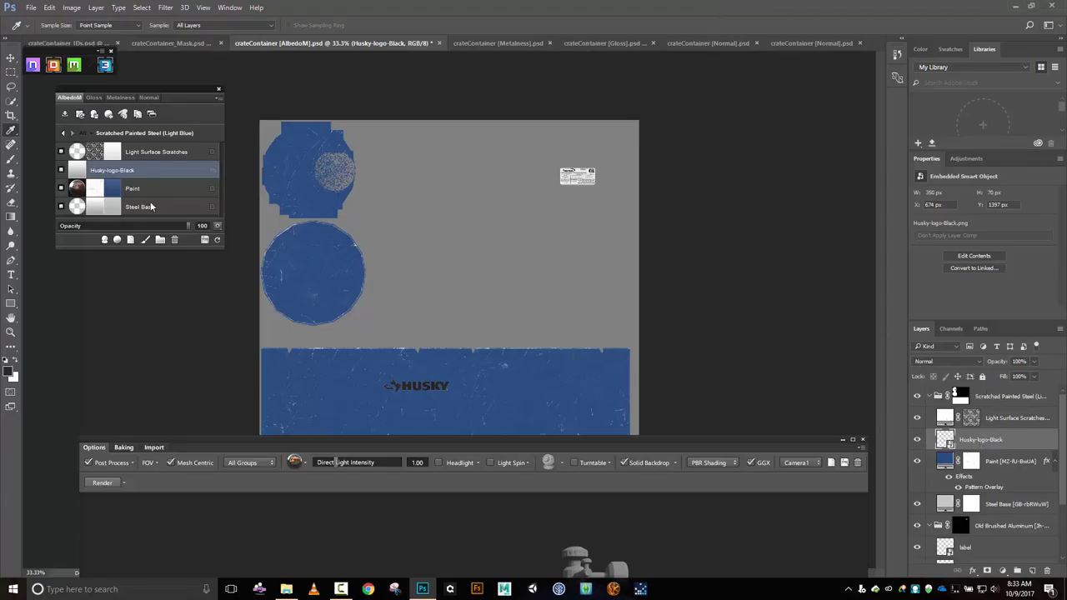
Select the Husky-logo-Black layer's contents and nudge the logo right to X 782 px, leaving its height on the tank texture as is.
left_click(11, 59)
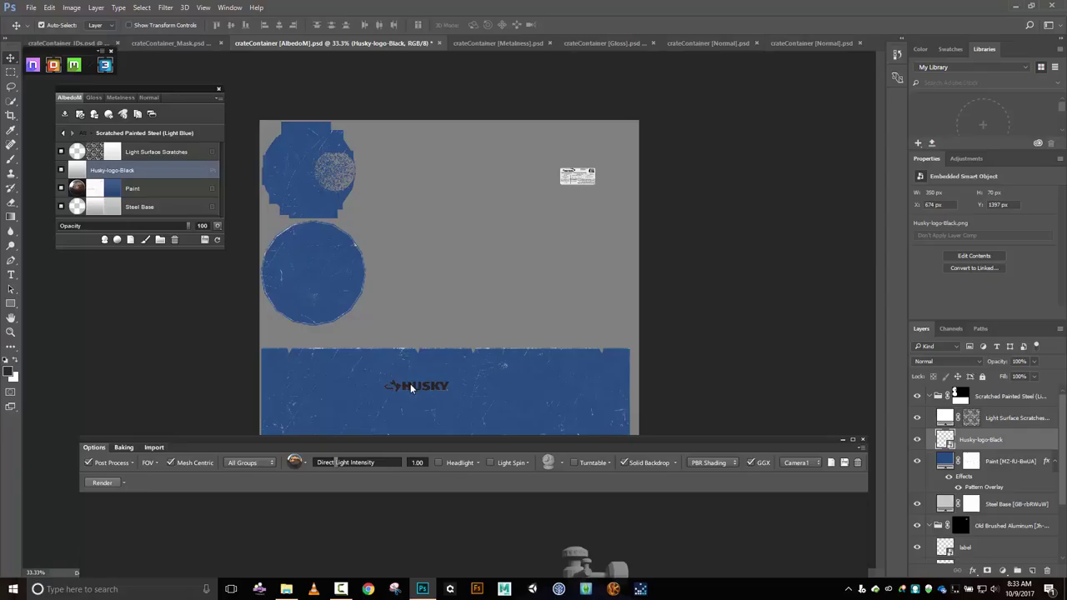
left_click_drag(410, 383, 422, 391)
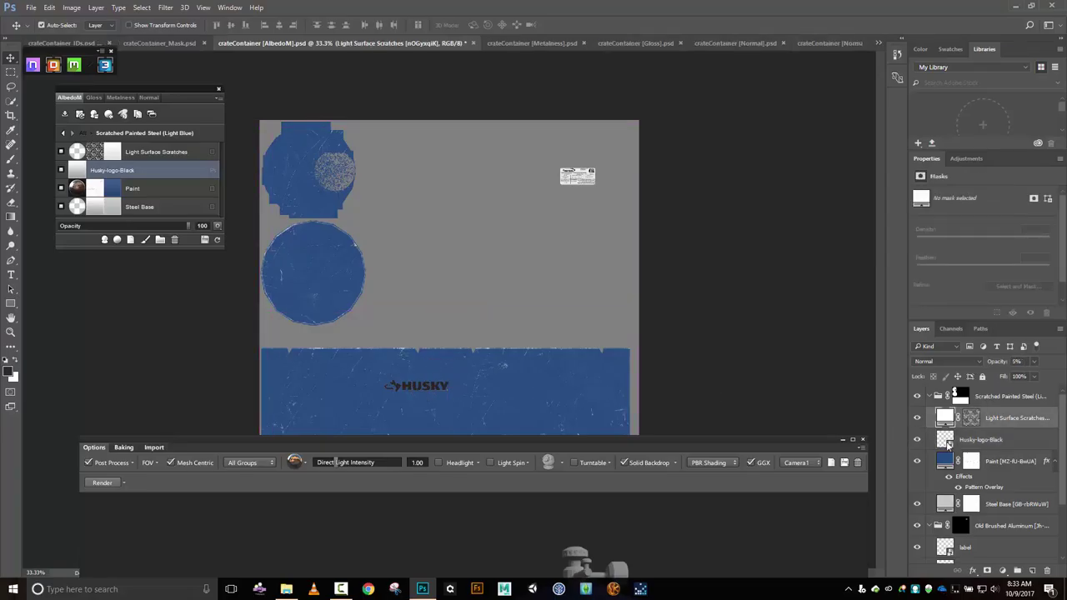
left_click(989, 441)
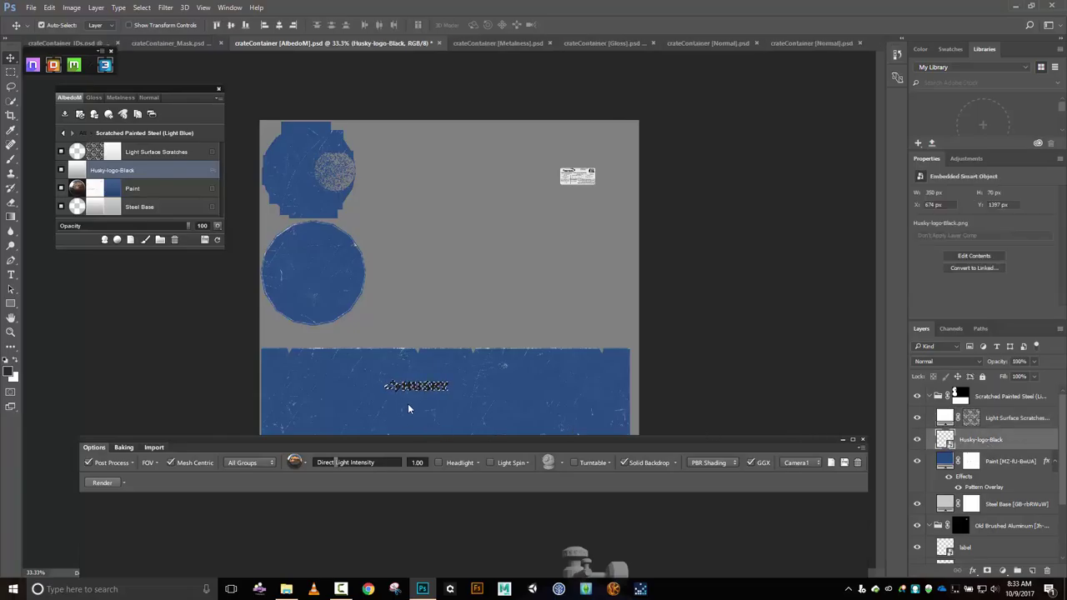
key("ctrl")
key("ctrl+plus")
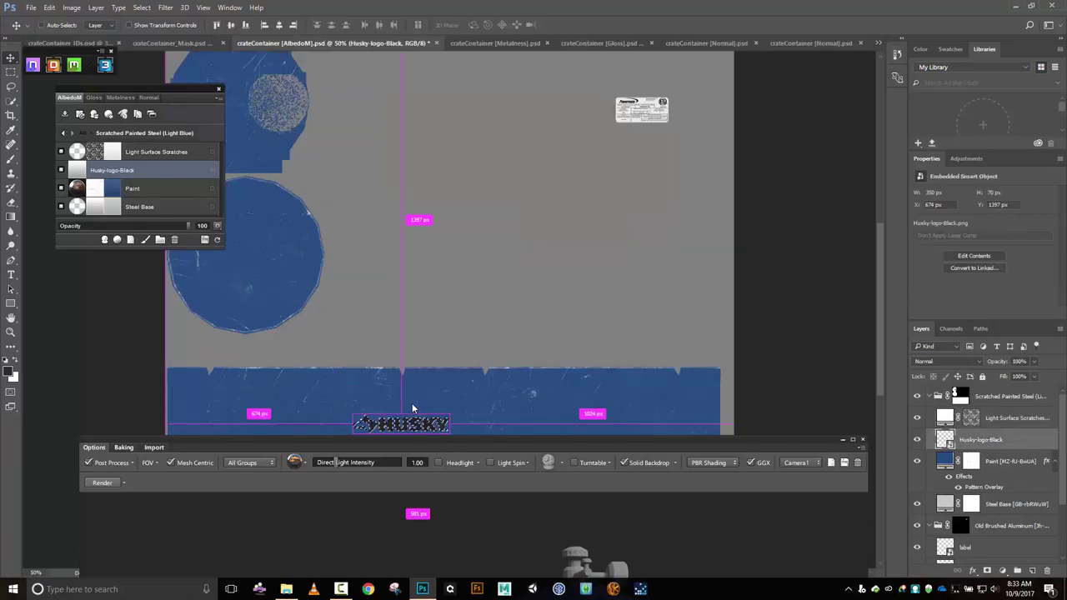
scroll(497, 367, "down", 5)
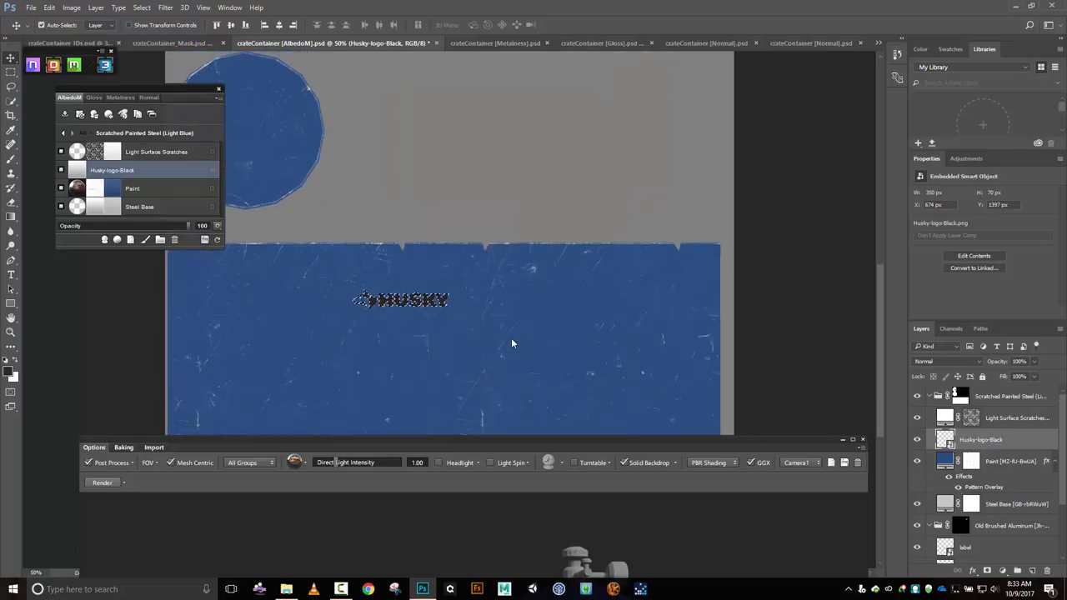
key("Right")
key("Right")
key("Right")
key("Right")
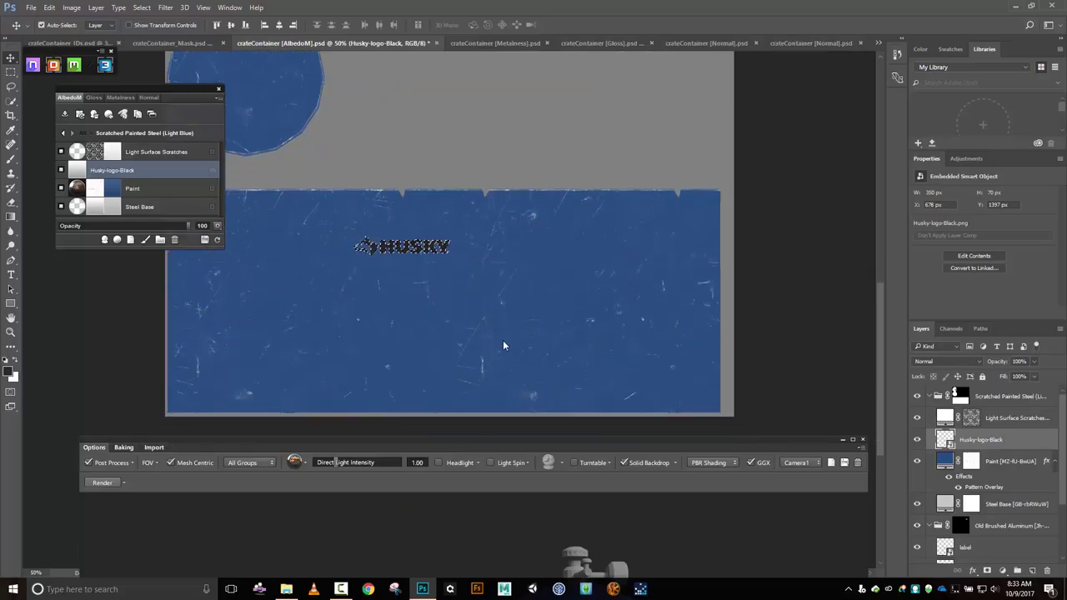
key("shift+Right")
key("shift+Right")
key("shift+Right")
key("shift+Right")
key("shift+Right")
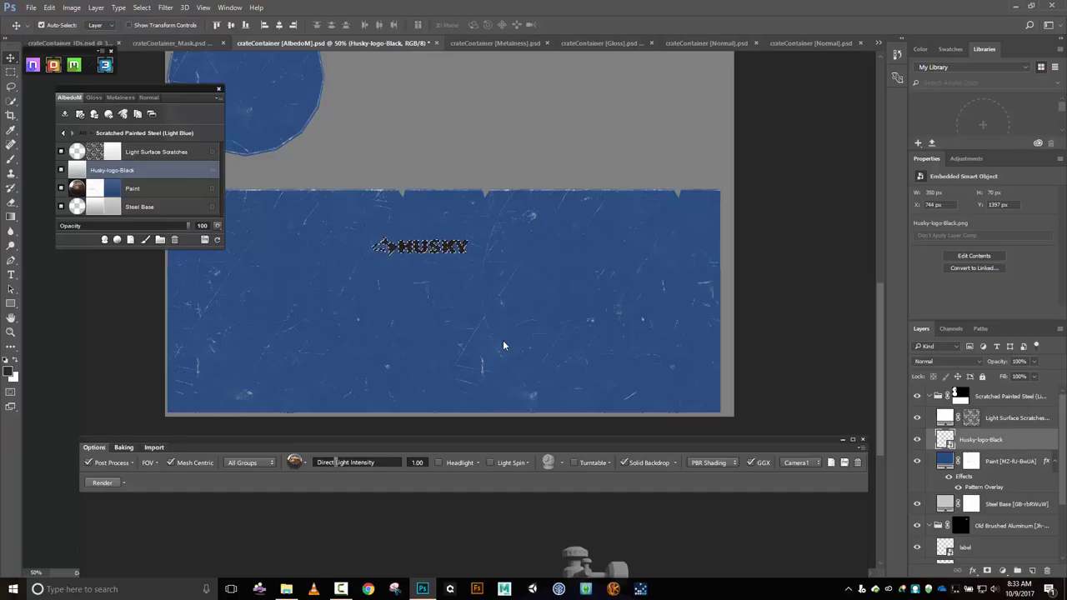
key("Right")
key("Right")
key("Right")
key("Right")
key("Right")
key("Right")
key("Right")
key("Right")
key("Right")
key("Right")
key("Right")
key("Right")
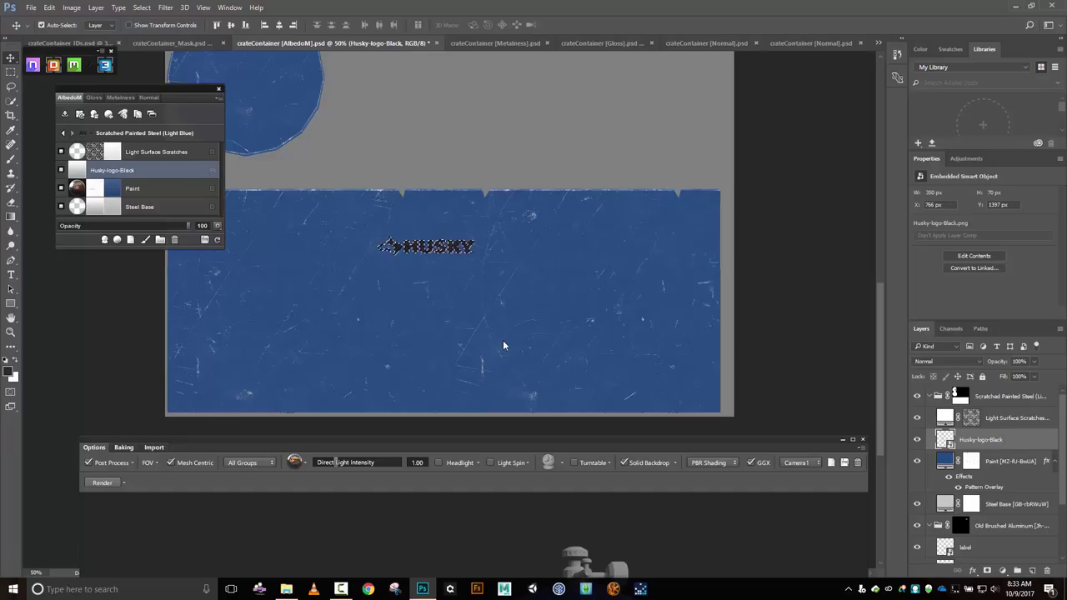
key("Right")
key("Right")
key("Right")
key("Right")
key("Right")
key("Right")
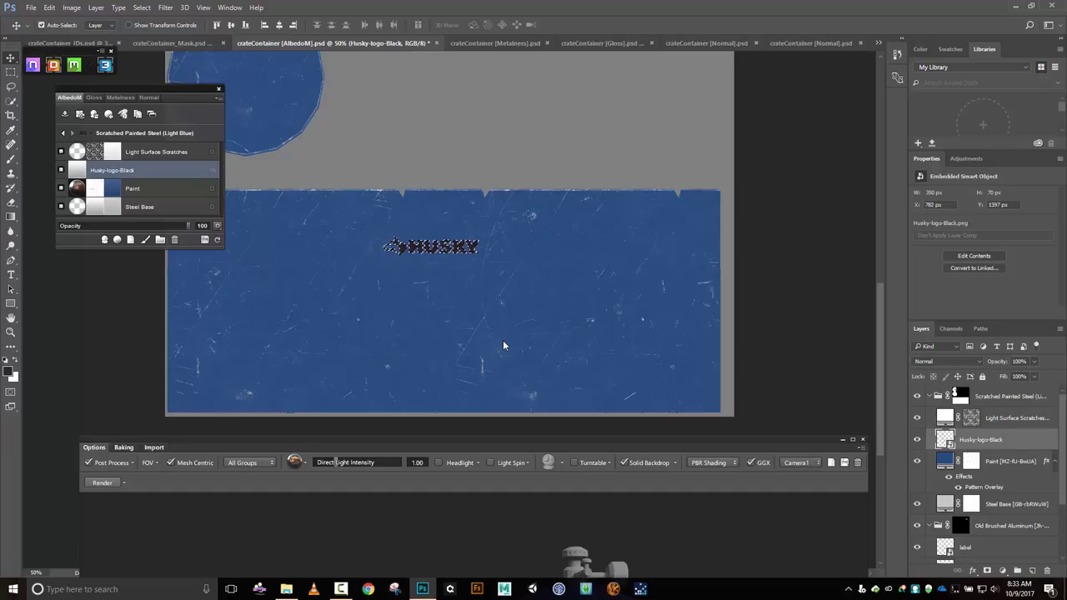
key("ctrl+d")
Update the 3DO preview with the shifted Husky logo, check its placement on the tank, and uncover the texture again.
left_click(216, 240)
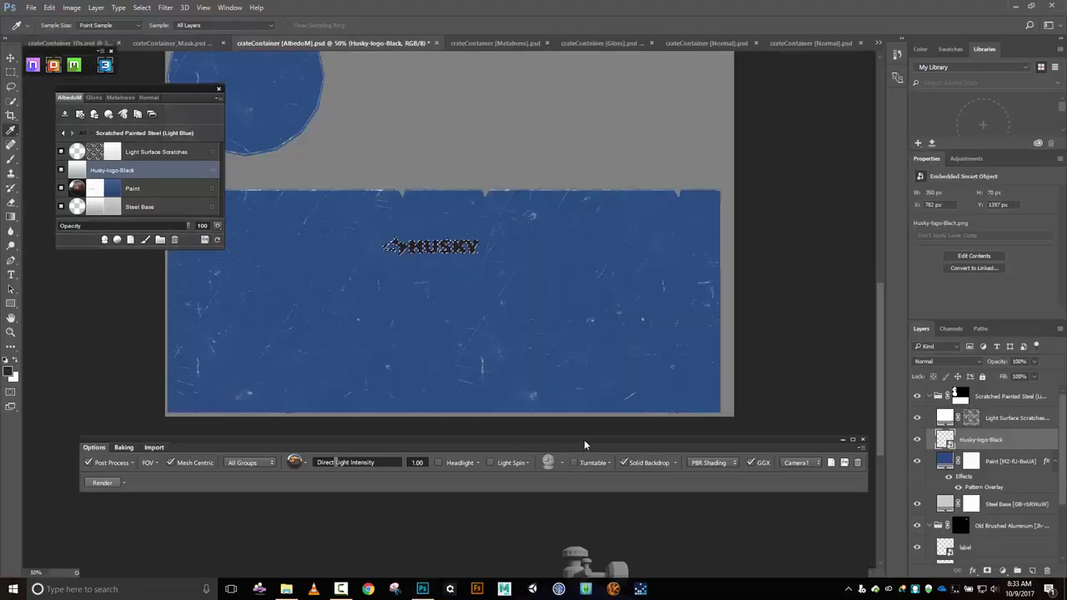
left_click_drag(635, 319, 684, 94)
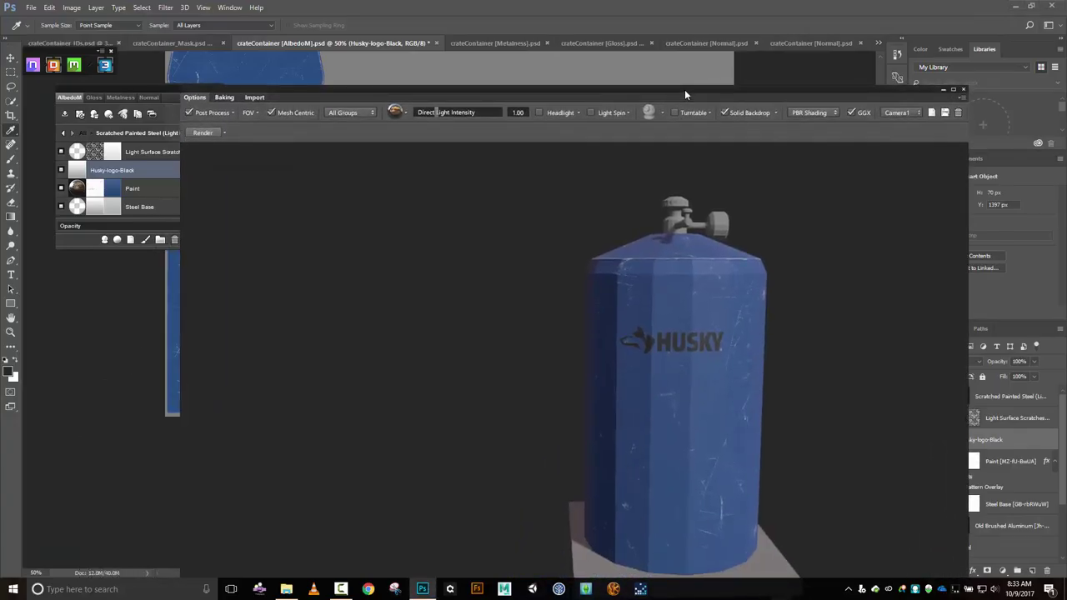
left_click_drag(684, 89, 649, 427)
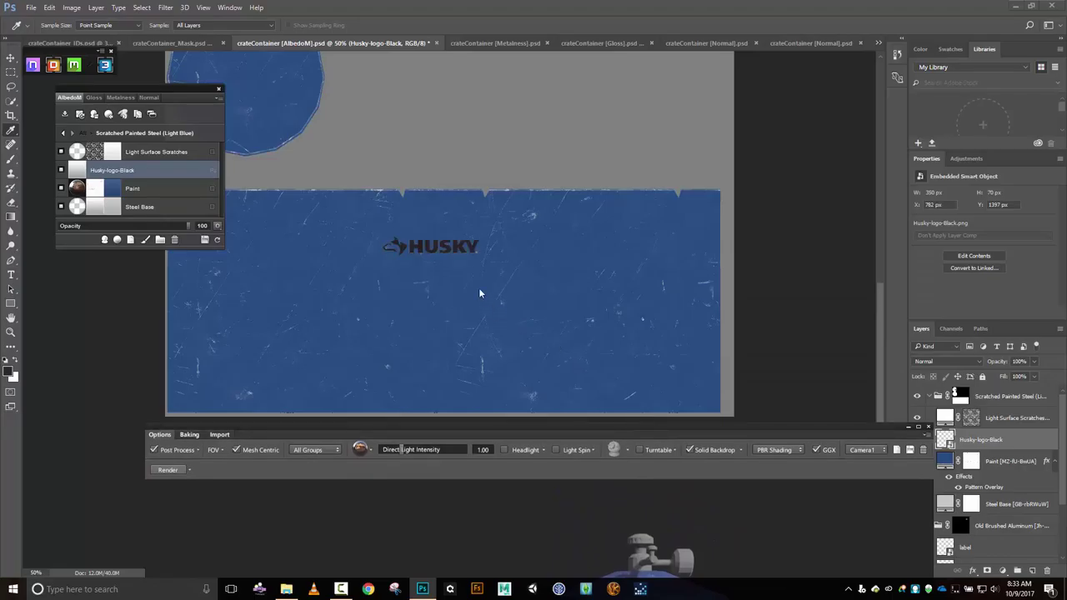
Reselect the Husky logo's contents, nudge the logo further right to X 844 px, and clear the selection.
left_click(945, 440, "ctrl")
key("shift+Right")
key("shift+Right")
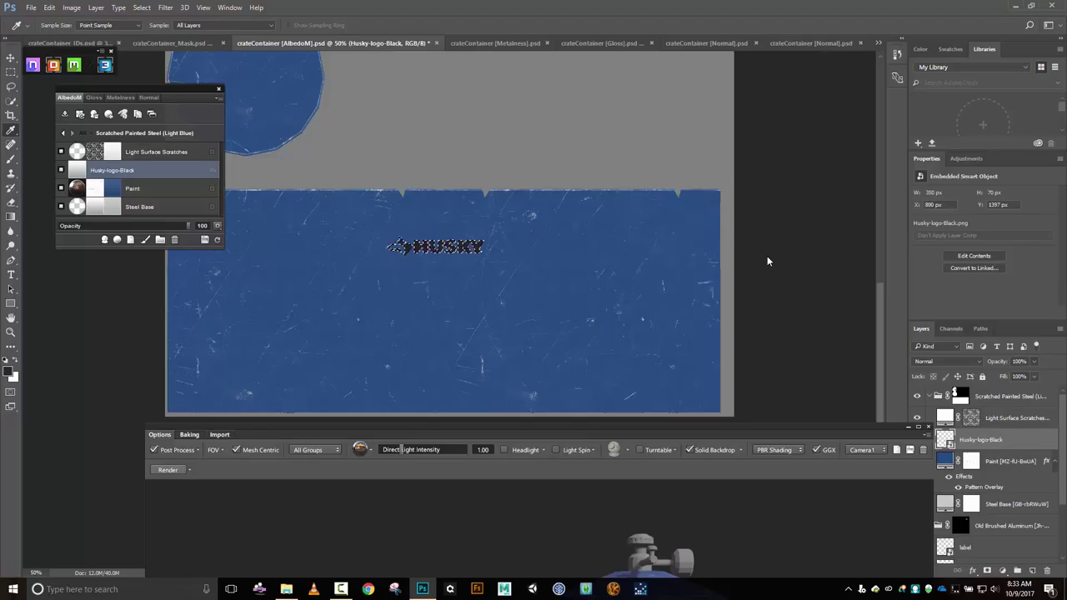
key("shift+Right")
key("shift+Right")
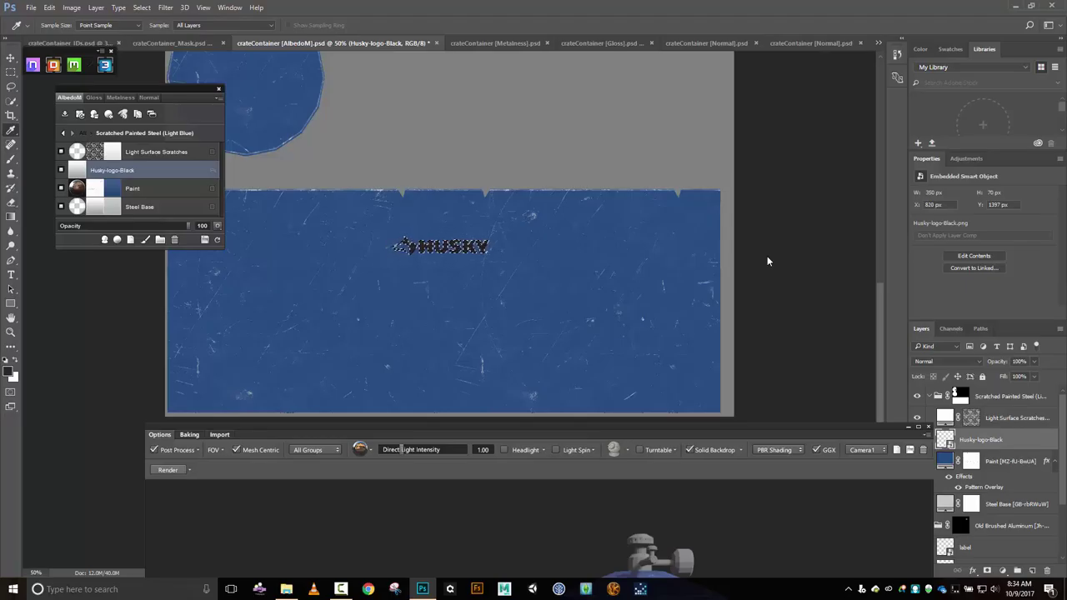
key("shift+Right")
key("shift+Right")
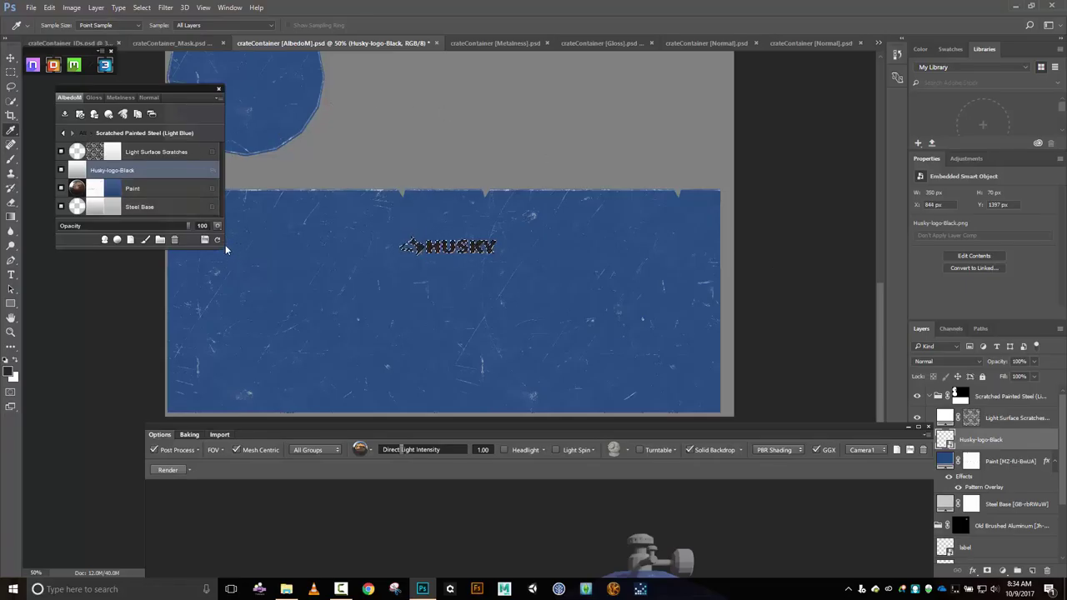
key("ctrl+d")
Refresh the 3DO preview, check the logo's position on the tank, and turn the model to face the pressure gauge.
left_click(218, 240)
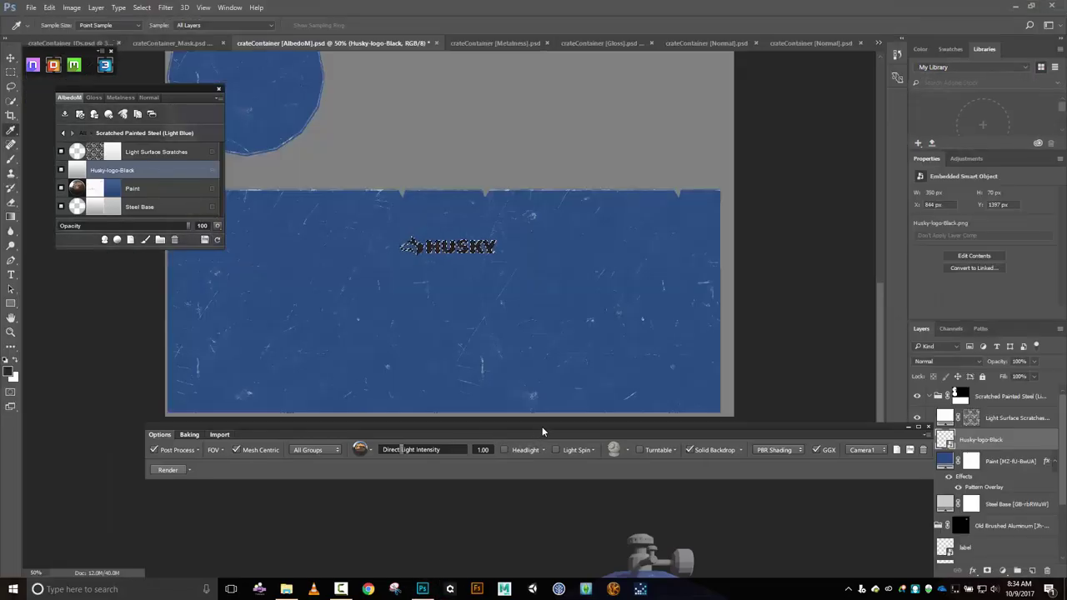
left_click_drag(542, 426, 530, 315)
left_click_drag(526, 268, 524, 155)
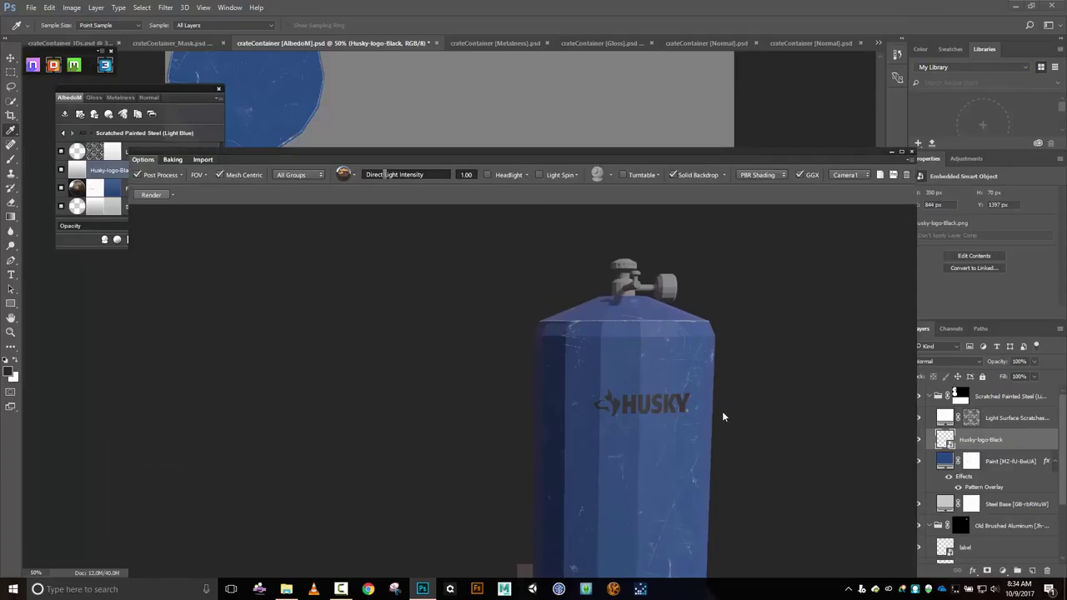
left_click_drag(723, 417, 625, 347)
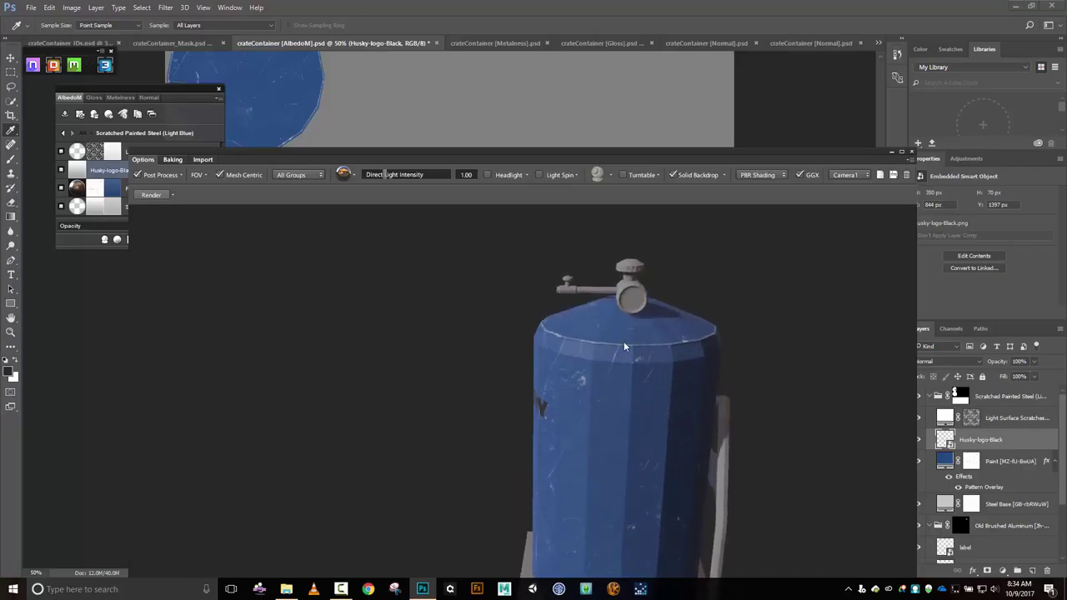
left_click_drag(653, 159, 519, 148)
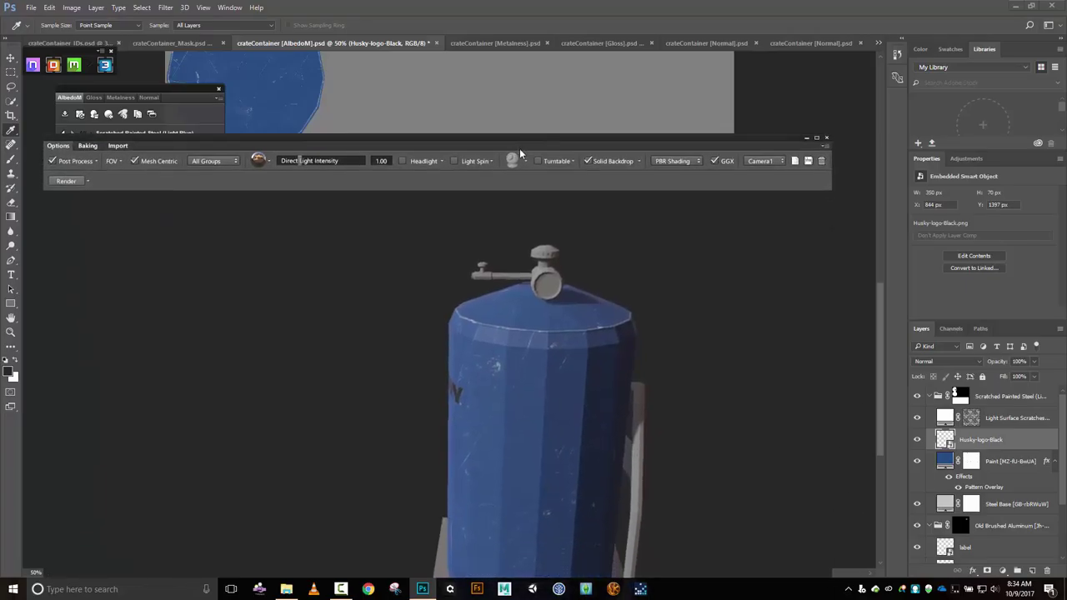
Pick the gauge face by its color ID, search the DDO materials for "glass", and create the Dirty Glass material on it.
key("c")
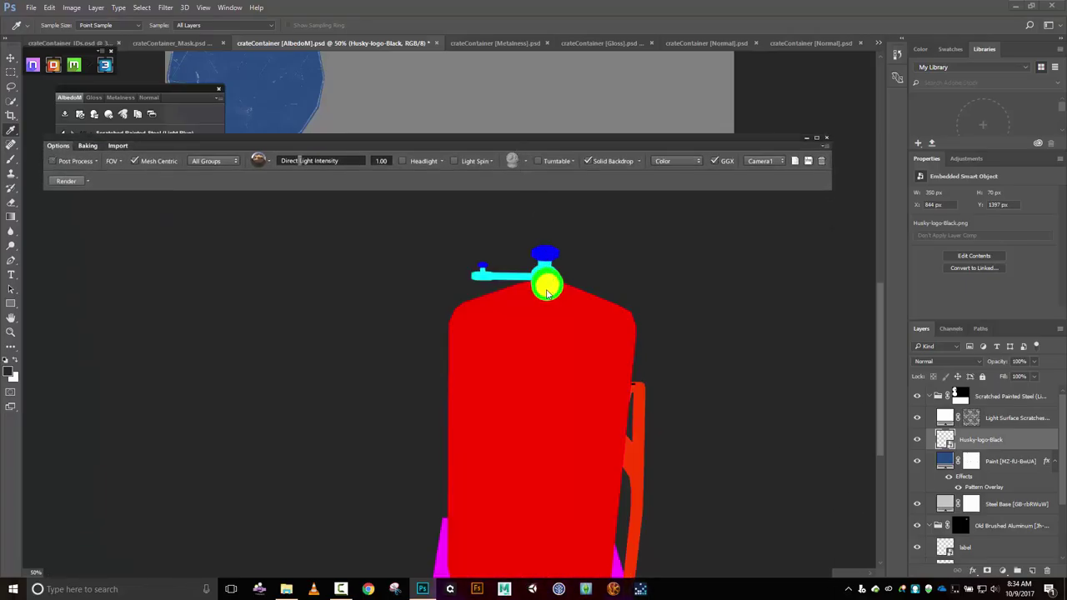
left_click(547, 291)
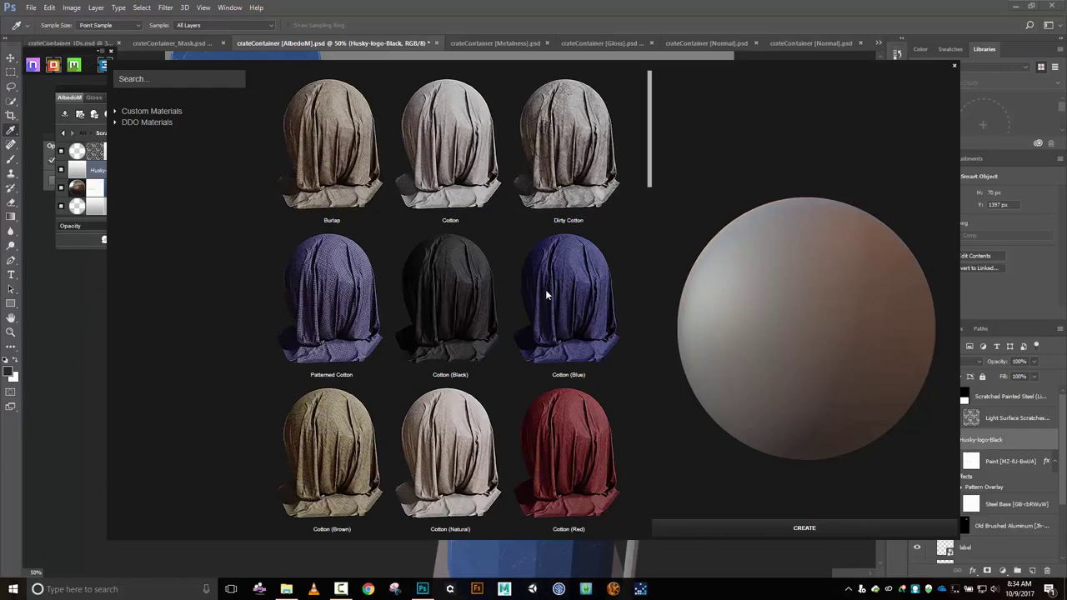
left_click(172, 80)
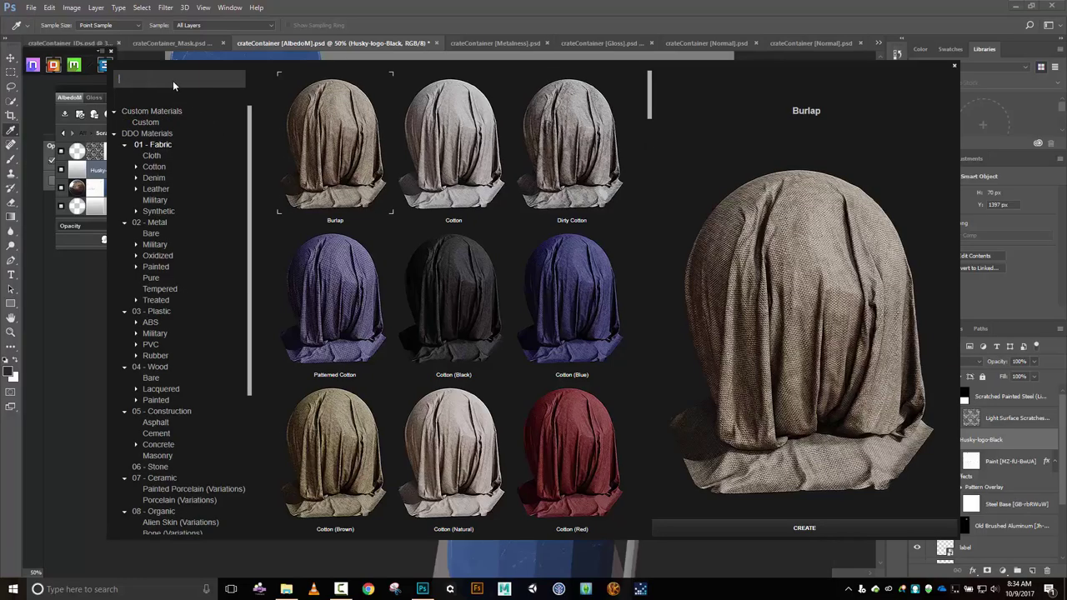
type("glass")
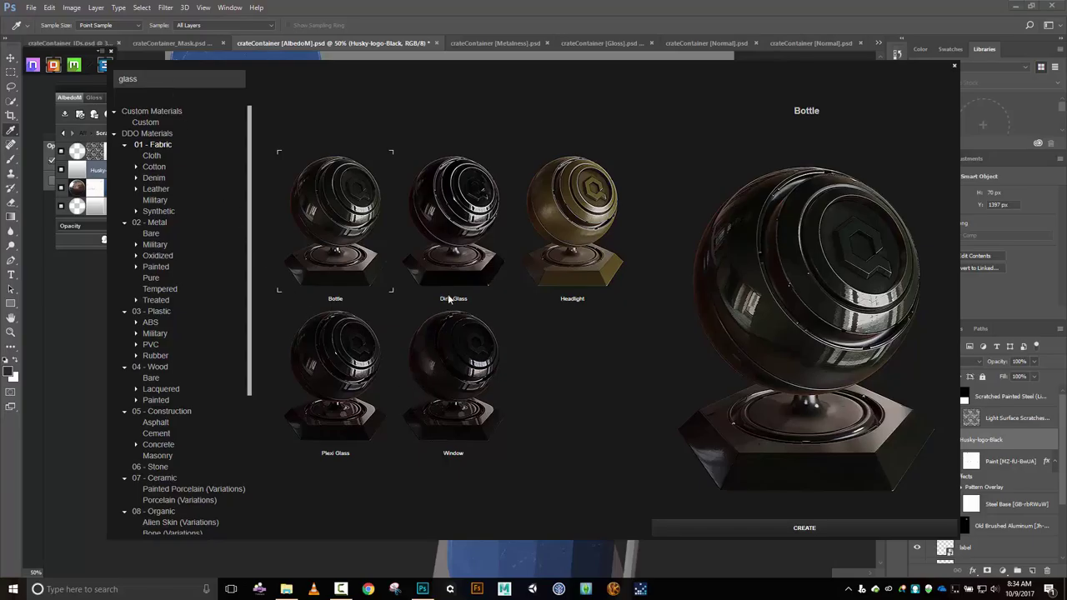
left_click(455, 239)
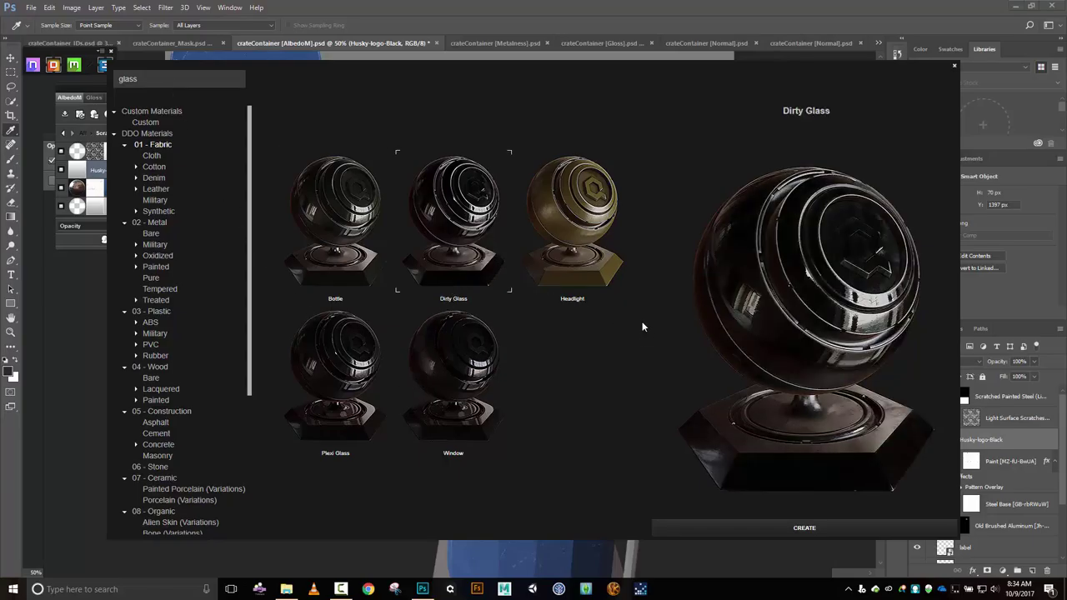
left_click(817, 531)
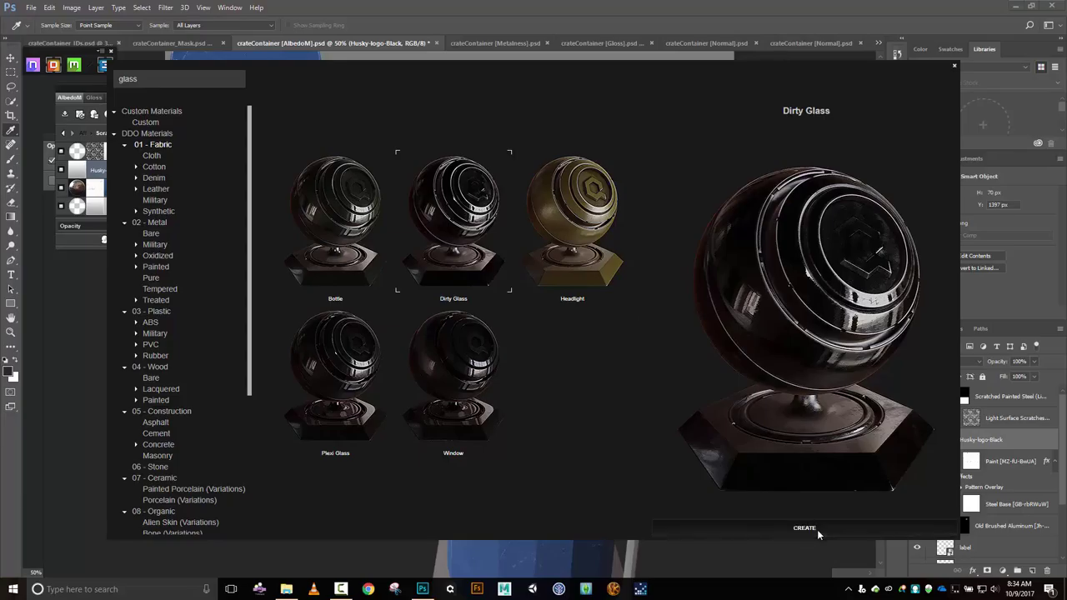
left_click(576, 337)
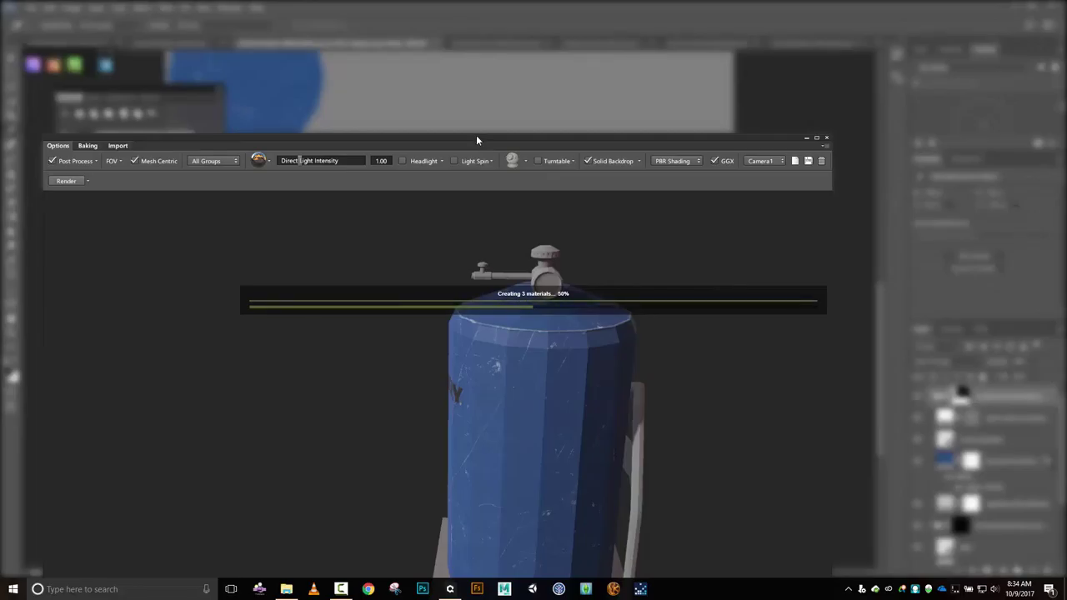
Bring up the Decals folder, set its window aside, and inspect the gauge face up close in the 3DO preview.
left_click(287, 589)
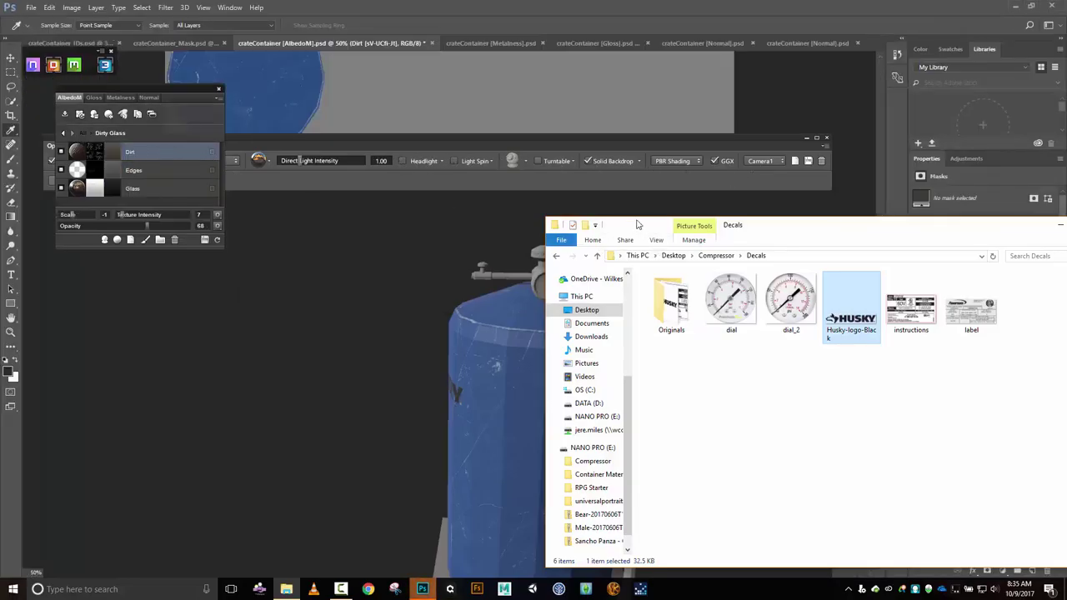
left_click_drag(763, 230, 850, 215)
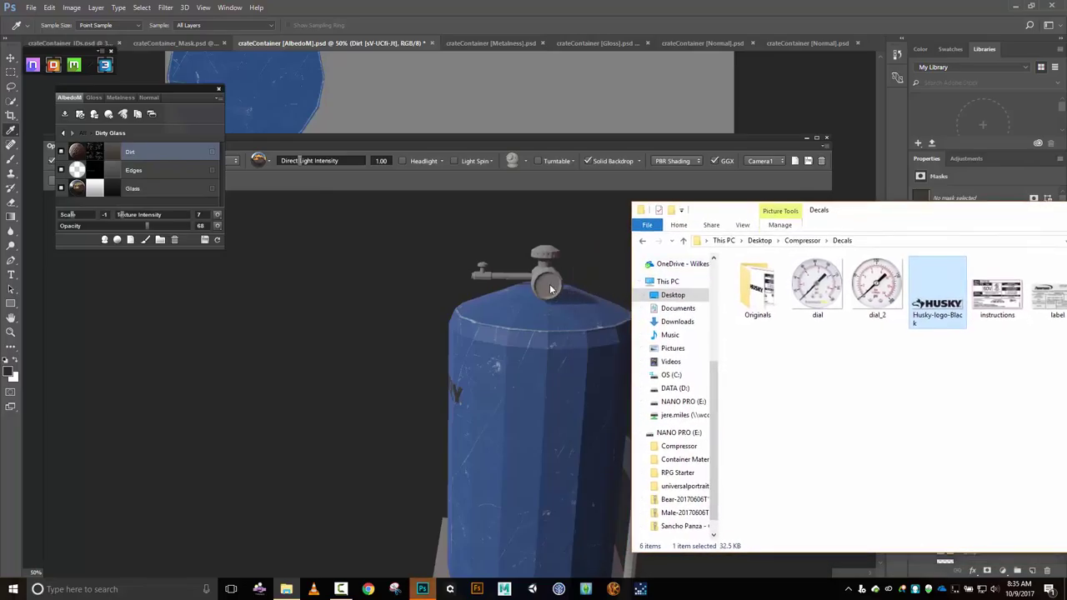
scroll(590, 287, "up", 5)
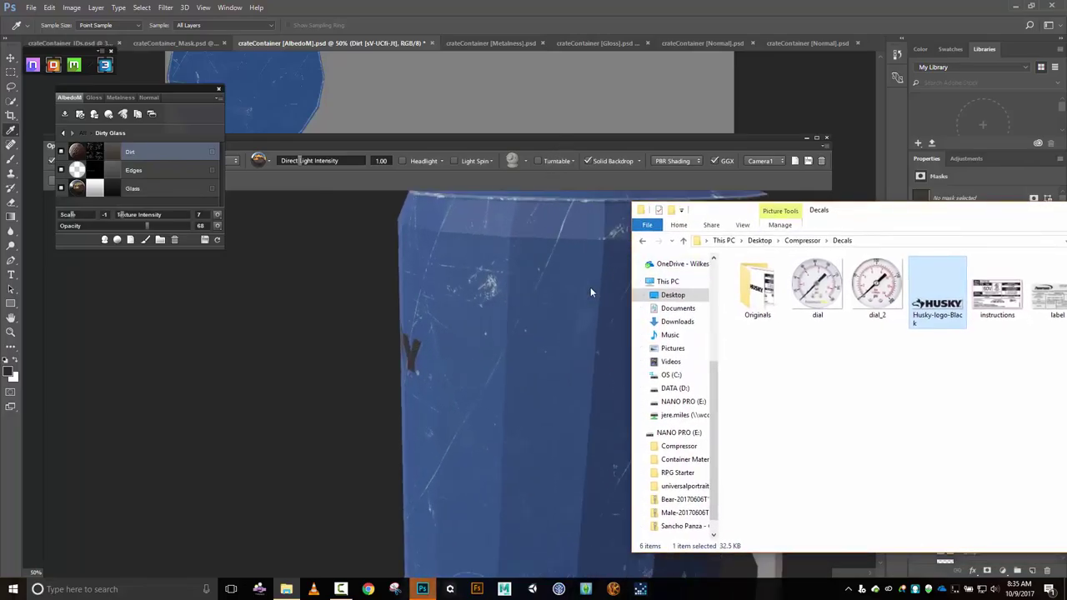
left_click_drag(579, 268, 504, 480)
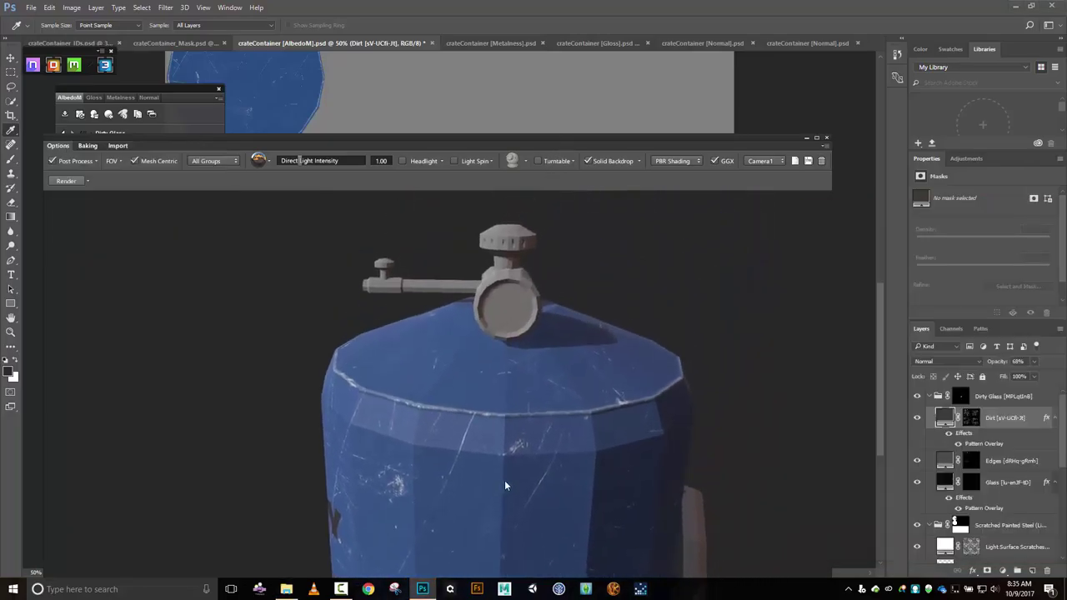
left_click_drag(530, 338, 484, 380)
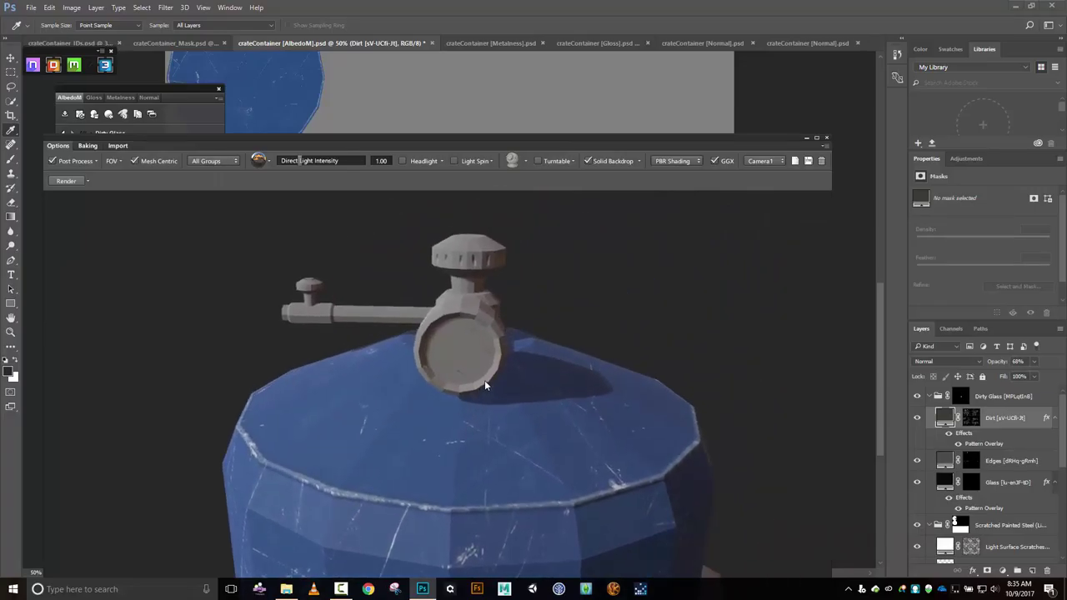
scroll(485, 371, "up", 3)
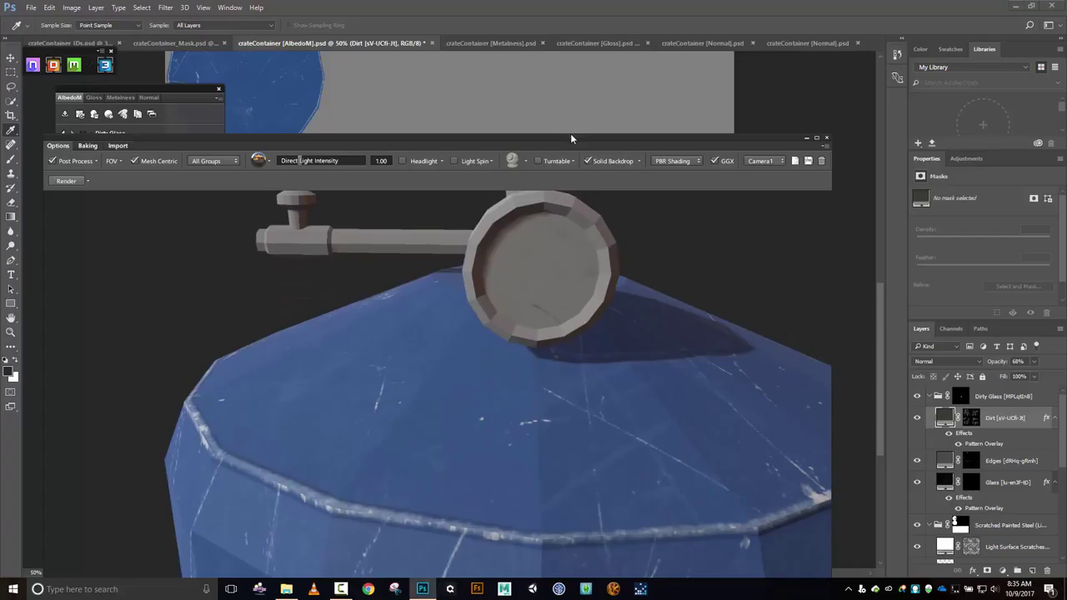
Uncover the gauge-face area above the tank strip in the albedo texture and place the dial_2 image from the Decals folder there.
left_click_drag(570, 133, 562, 452)
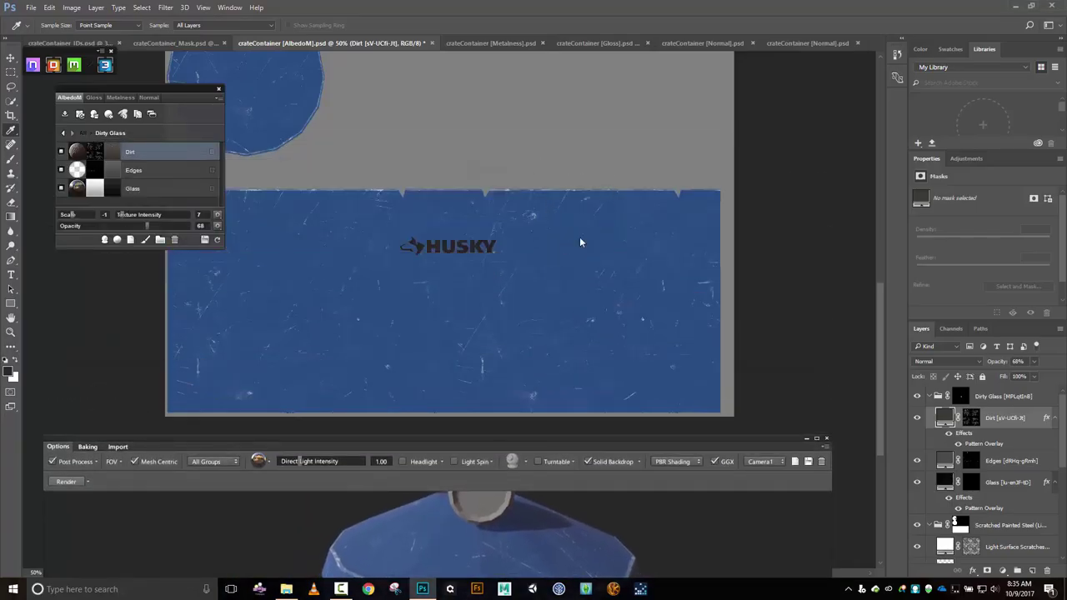
scroll(788, 246, "up", 6)
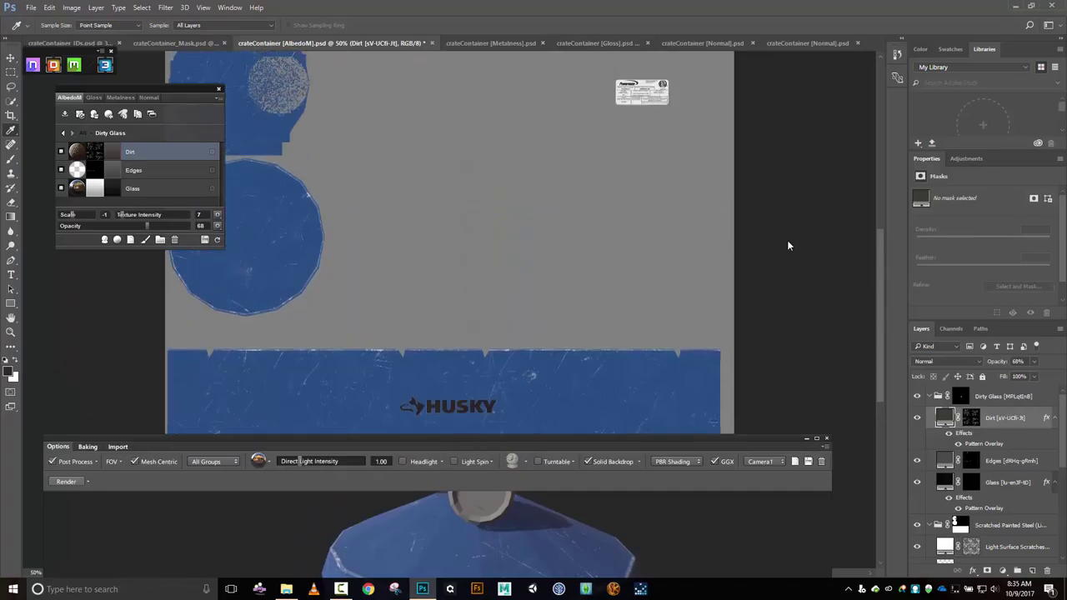
scroll(582, 263, "down", 2)
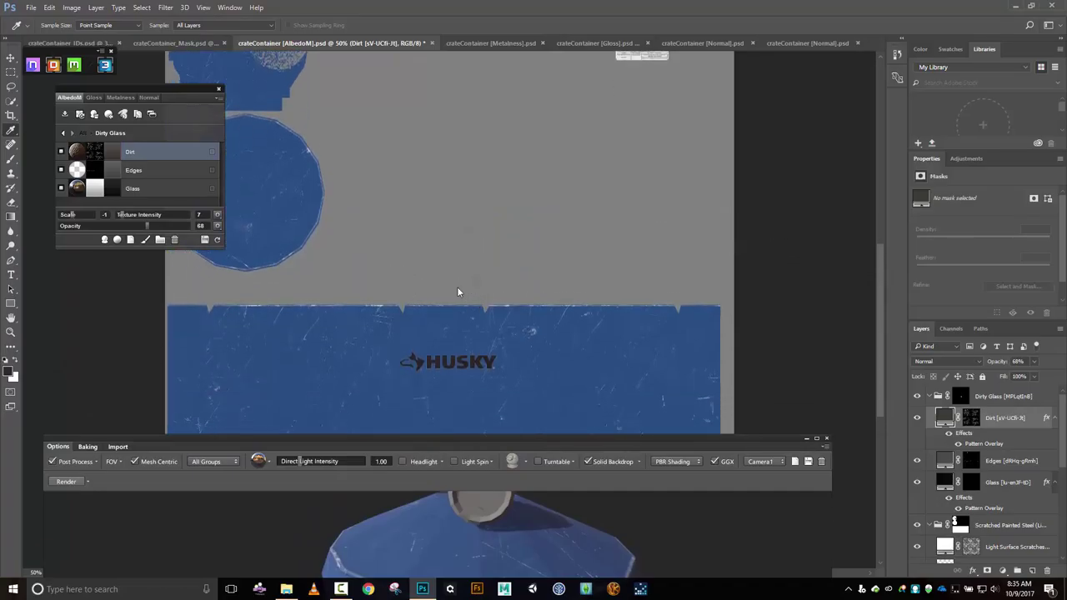
scroll(487, 298, "up", 2)
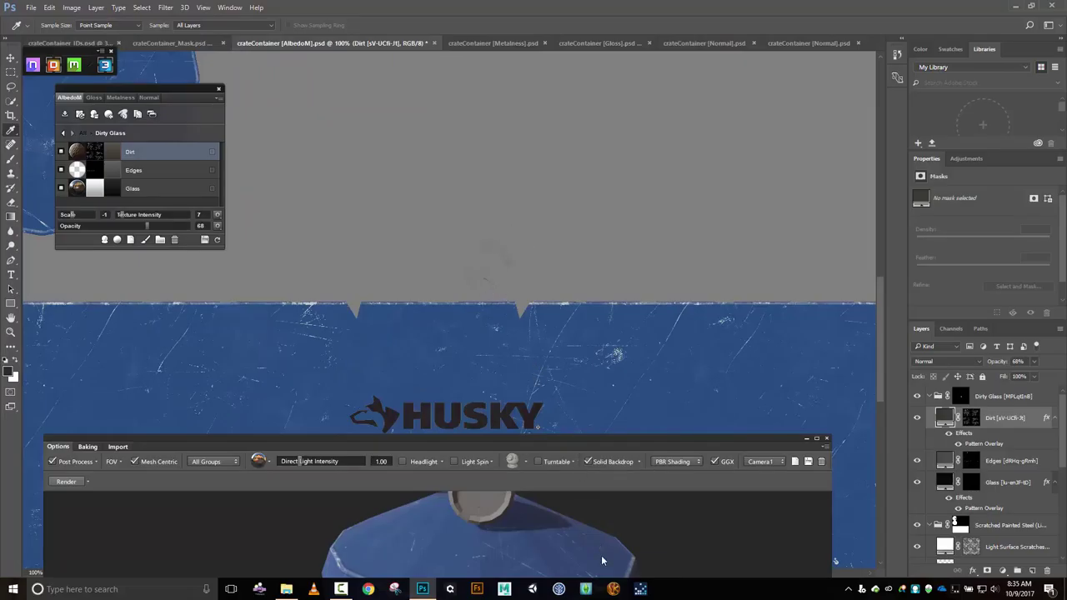
left_click(286, 590)
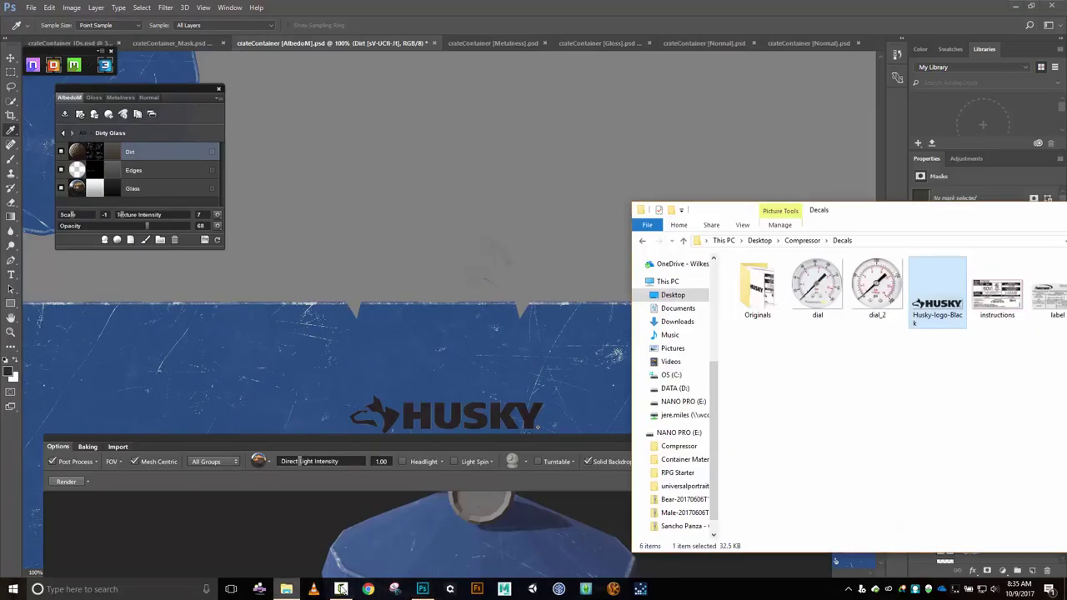
left_click(879, 313)
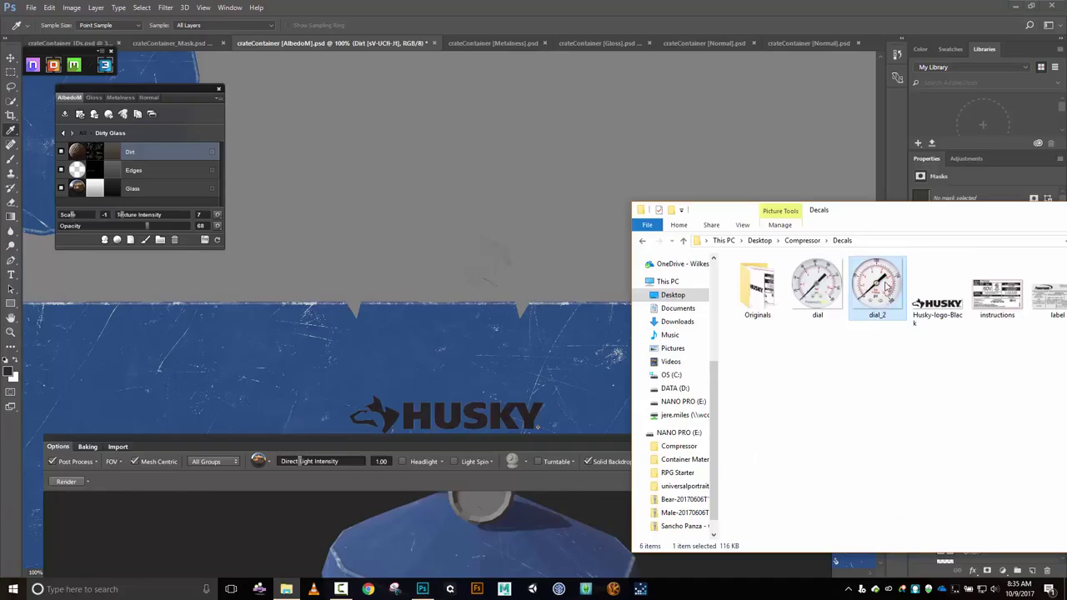
left_click_drag(885, 284, 485, 266)
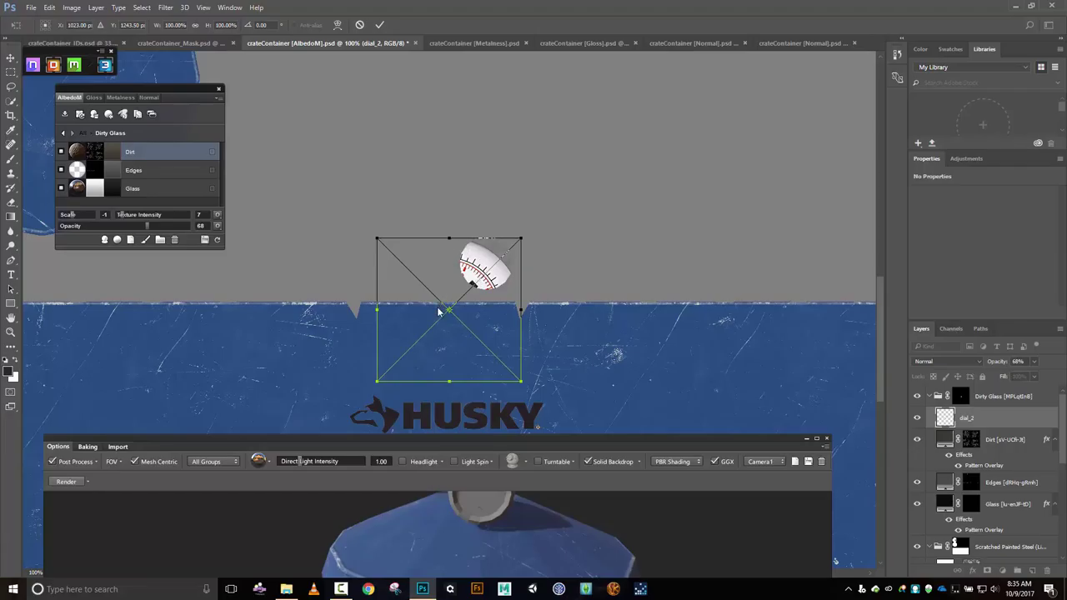
Align the placed dial_2 image with the round gauge face and scale it down to 37.31% width and 34.75% height.
left_click_drag(473, 320, 513, 275)
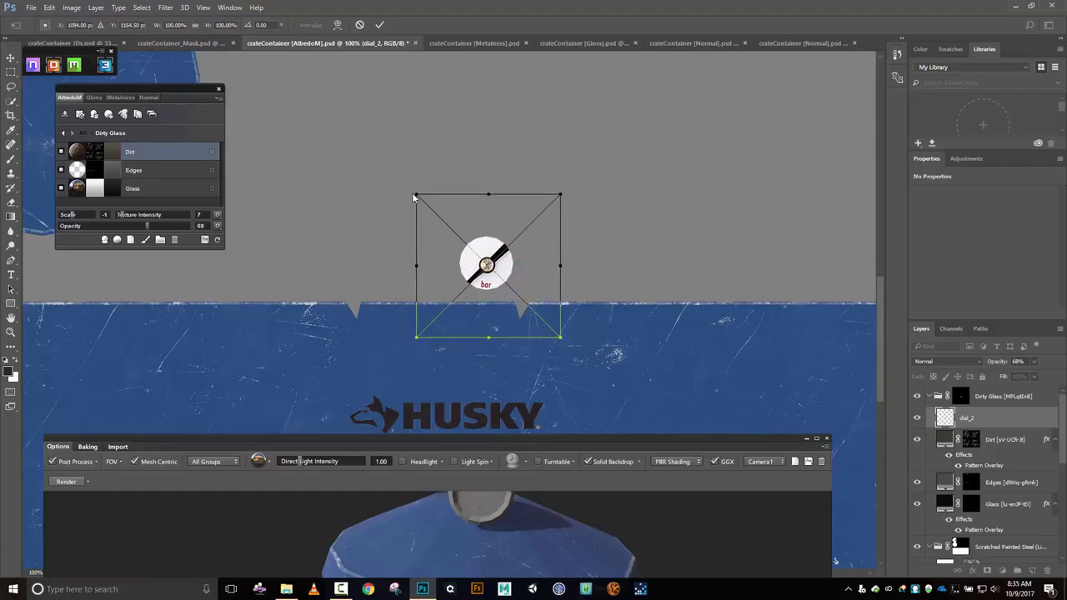
left_click_drag(413, 197, 457, 240)
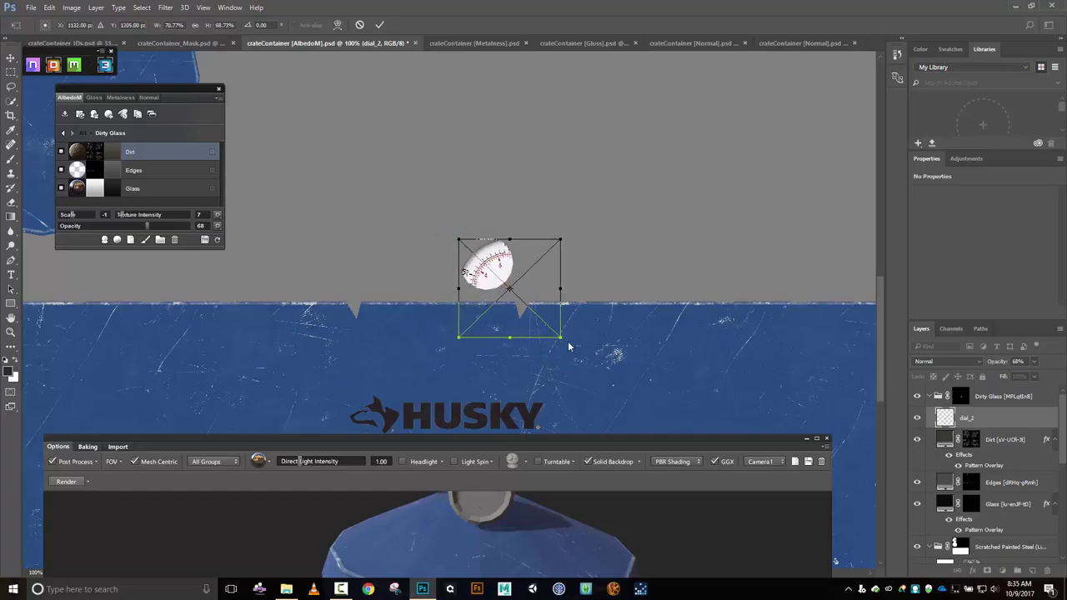
left_click_drag(562, 340, 540, 322)
left_click_drag(523, 298, 512, 287)
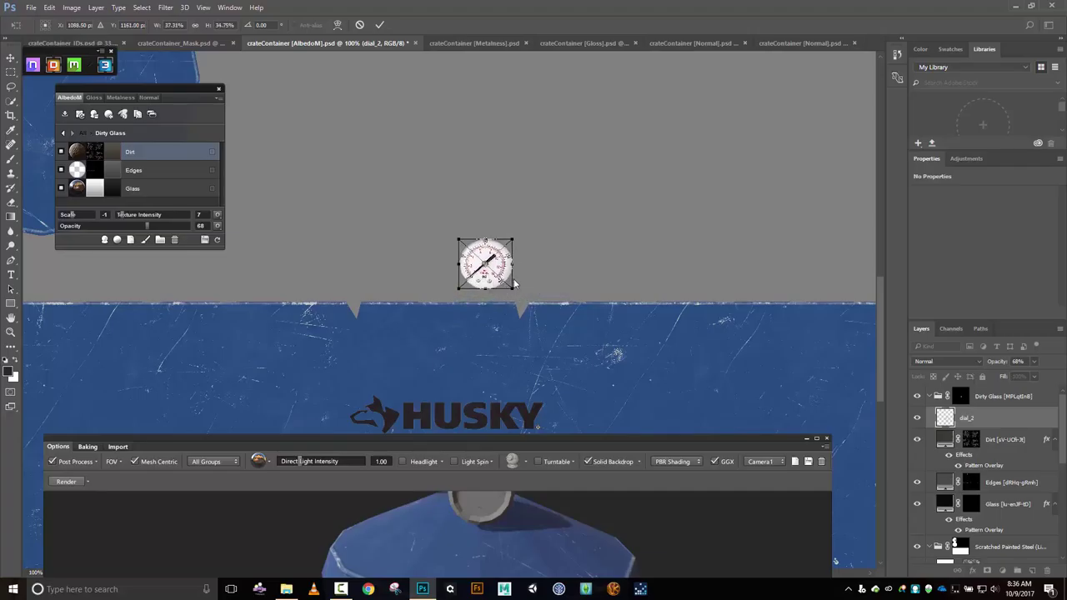
Nudge the dial image slightly up to a center Y of 1159 px, checking its fit up close, and commit the placement.
key("ctrl+plus")
key("ctrl+plus")
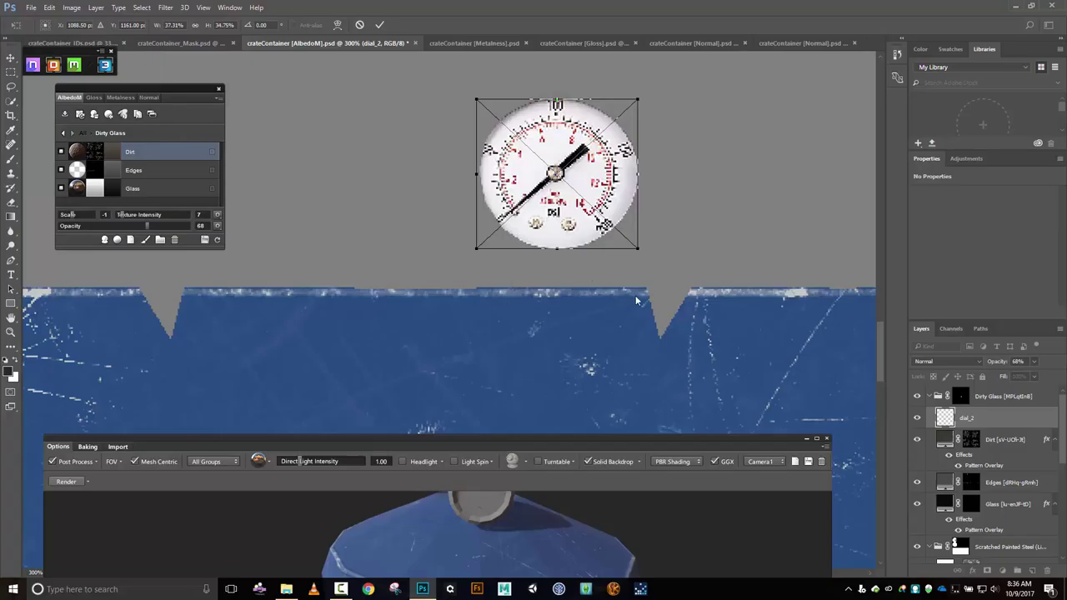
scroll(709, 217, "up", 3)
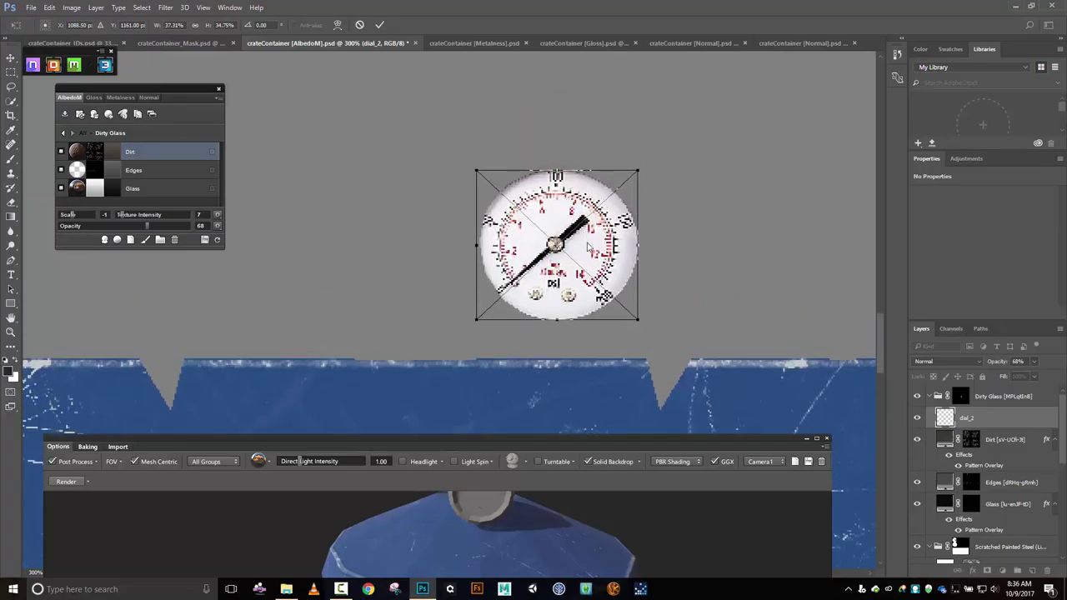
left_click_drag(573, 251, 573, 248)
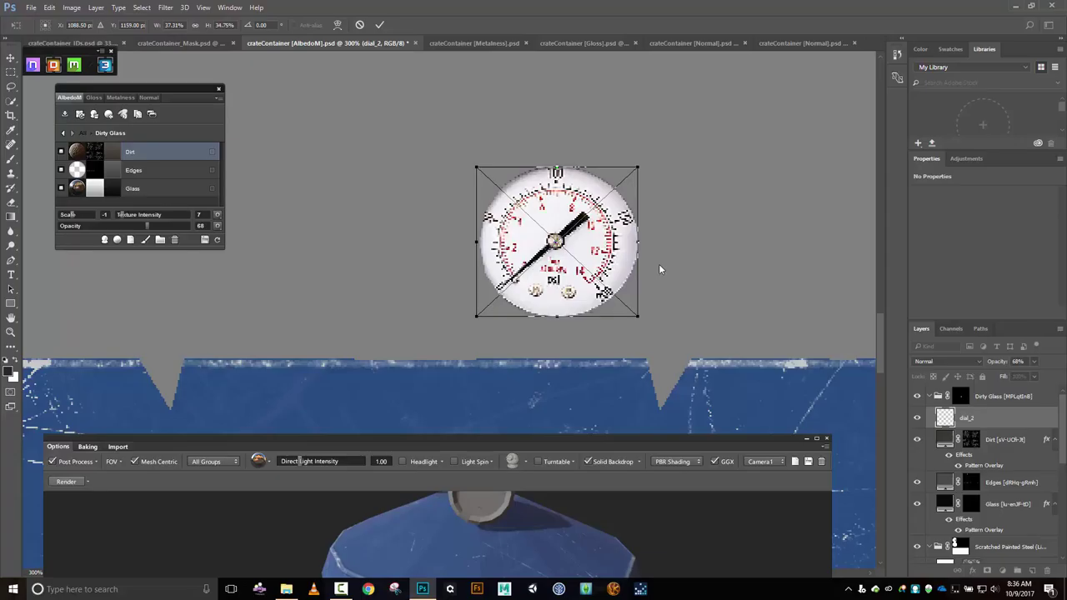
key("Return")
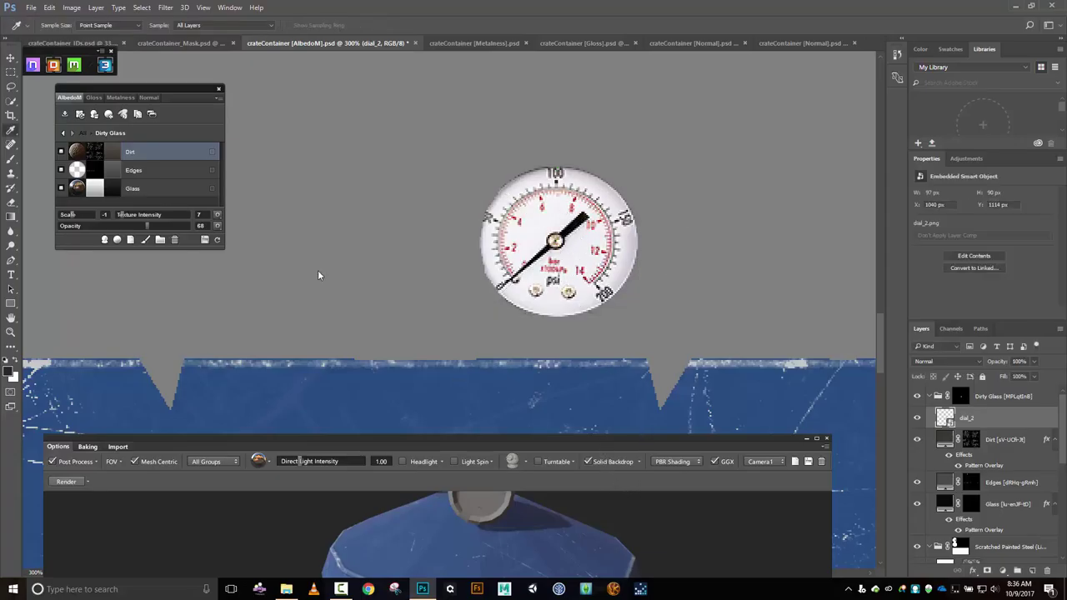
Update the 3DO preview with the dial decal, then reposition and enlarge the preview to show the gauge.
left_click(218, 240)
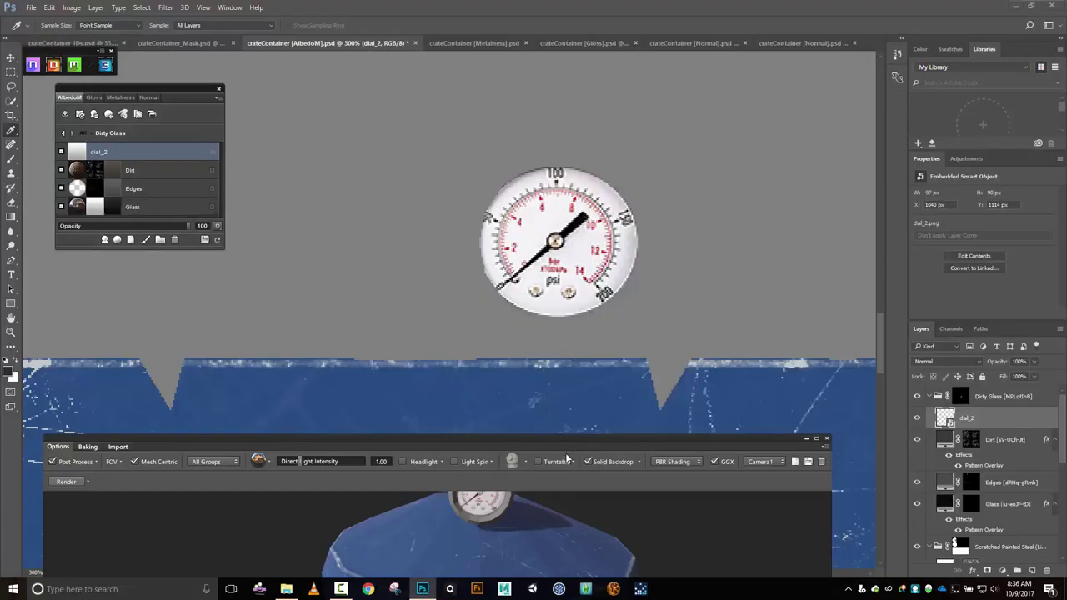
left_click_drag(566, 454, 587, 366)
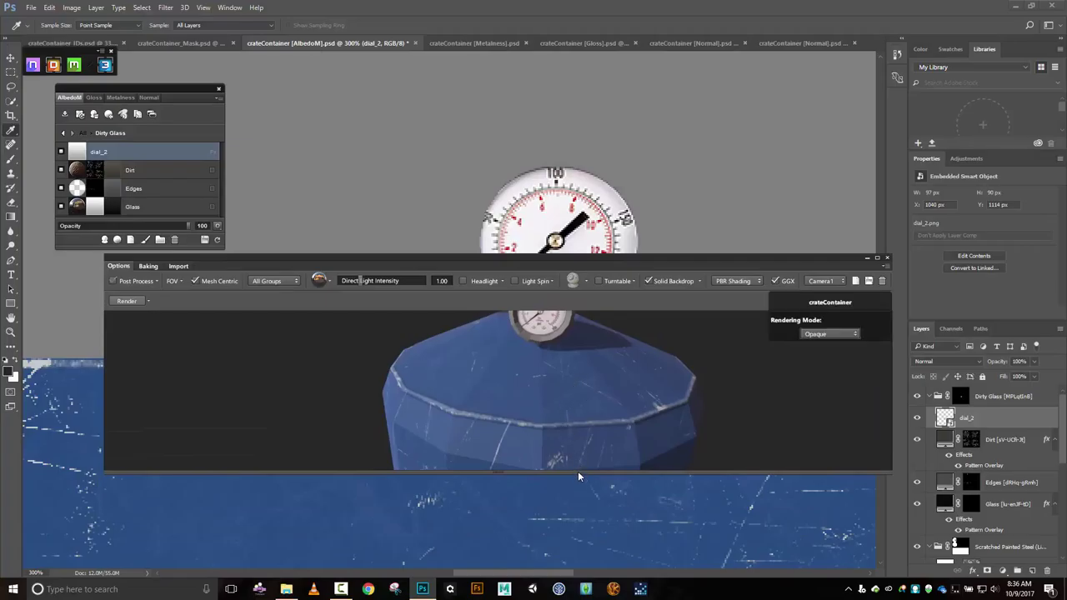
left_click_drag(574, 472, 579, 570)
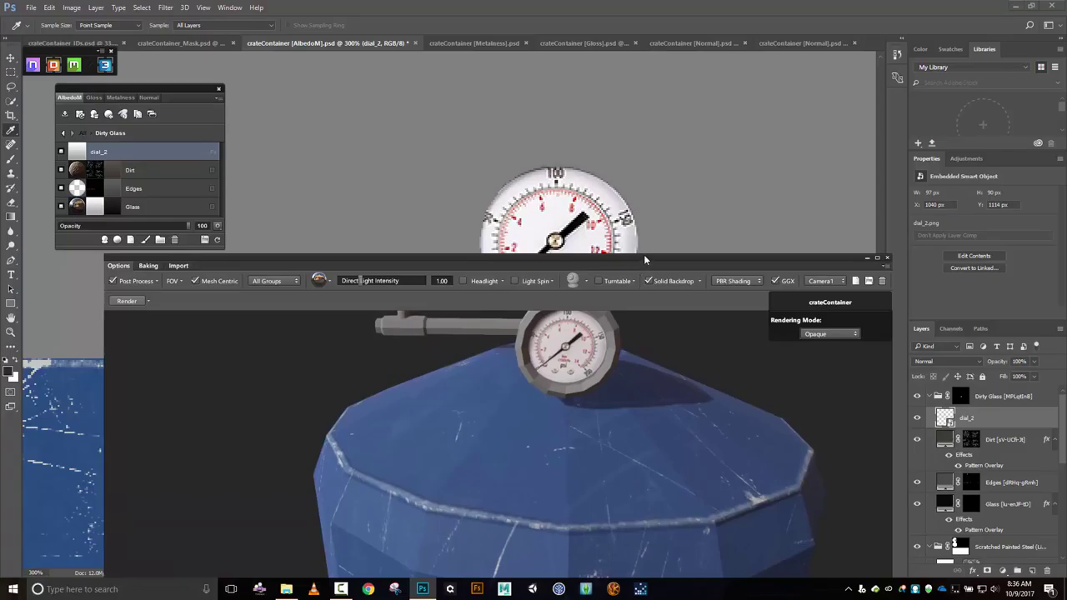
left_click_drag(643, 259, 735, 108)
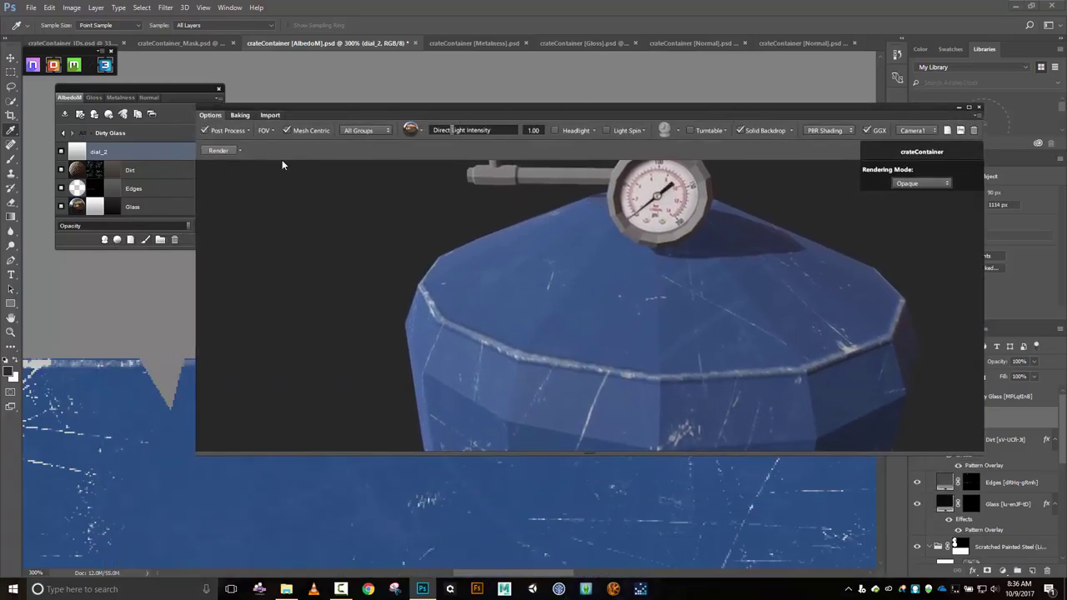
Move the dial_2 layer beneath the Dirt, Edges and Glass layers of the Dirty Glass material.
left_click(105, 157)
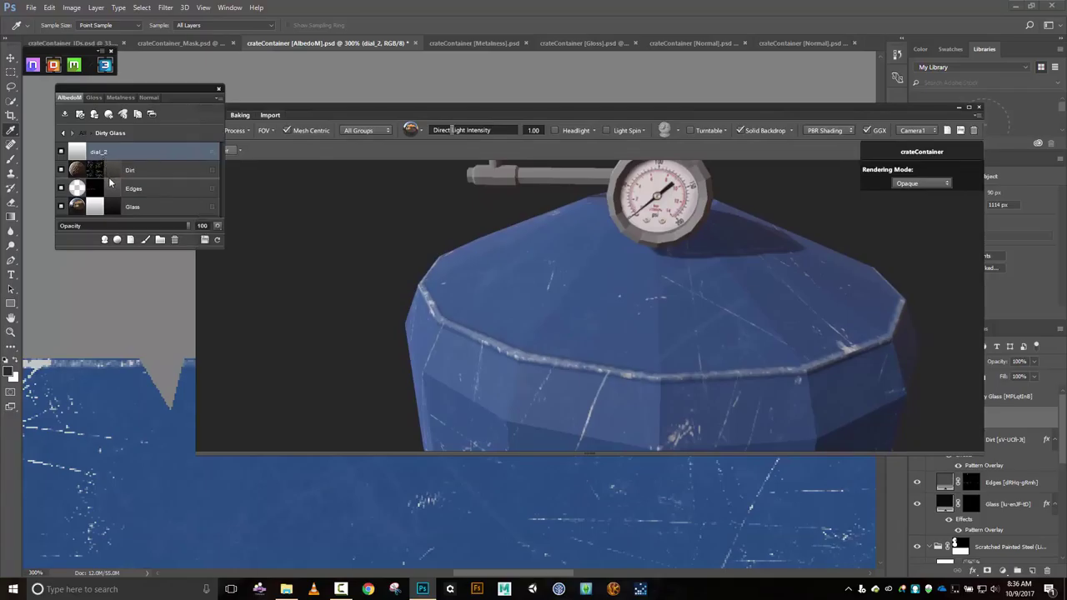
left_click_drag(109, 181, 111, 183)
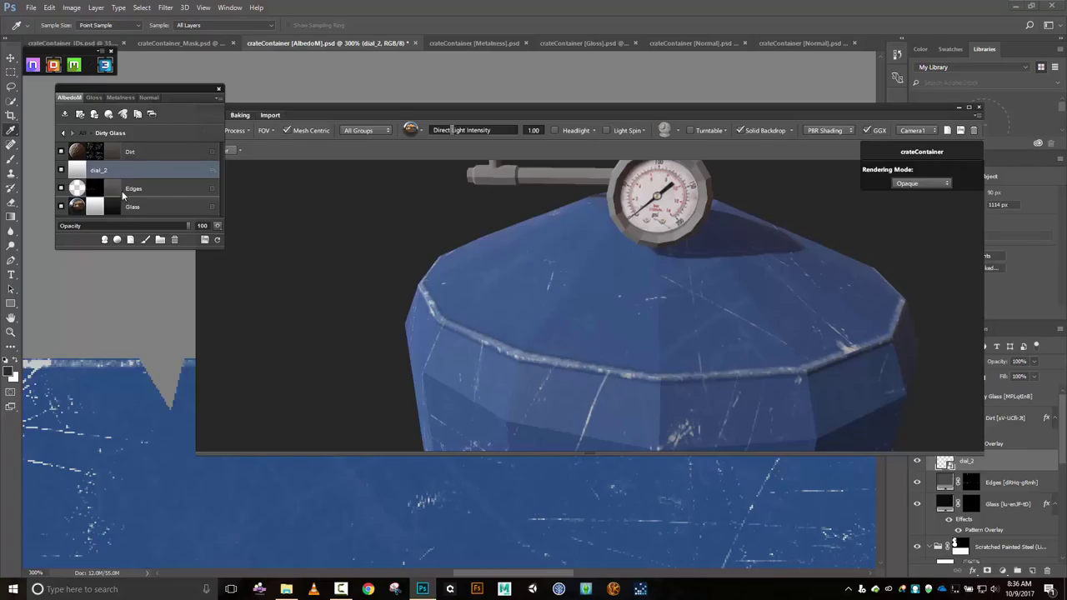
left_click_drag(123, 194, 125, 200)
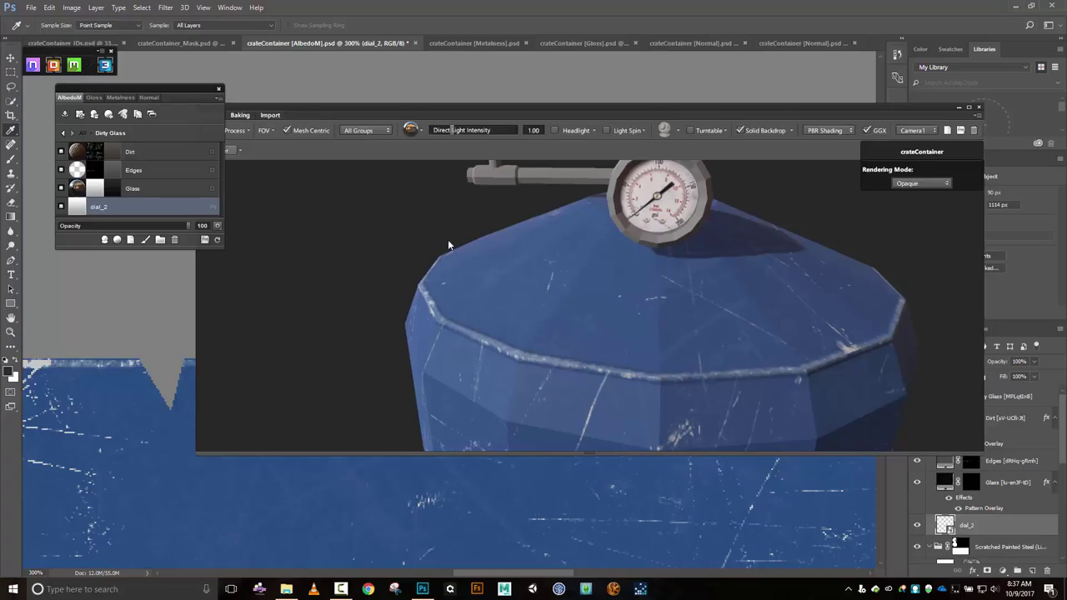
Refresh the 3DO preview with the reordered dial layer, check the gauge and tank from several angles, and minimize the preview.
left_click_drag(333, 232, 398, 257)
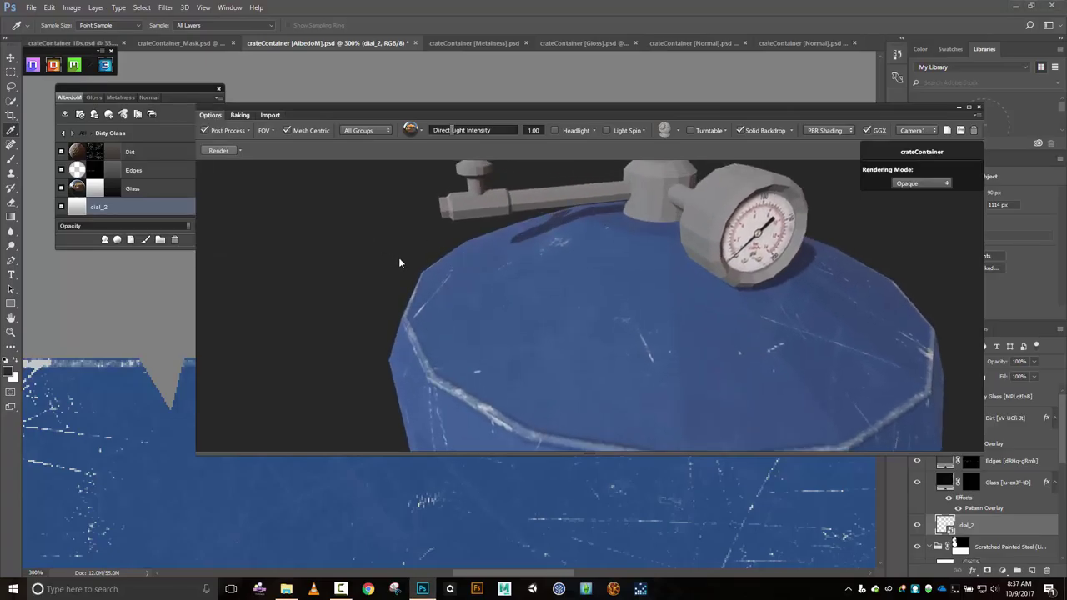
left_click(178, 87)
left_click(217, 241)
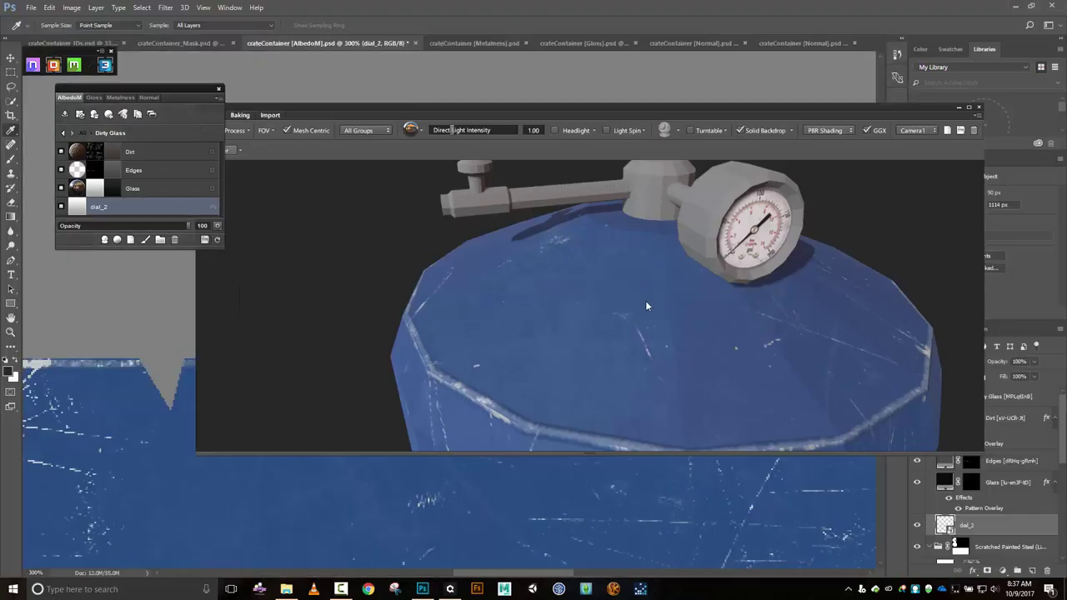
left_click(551, 265)
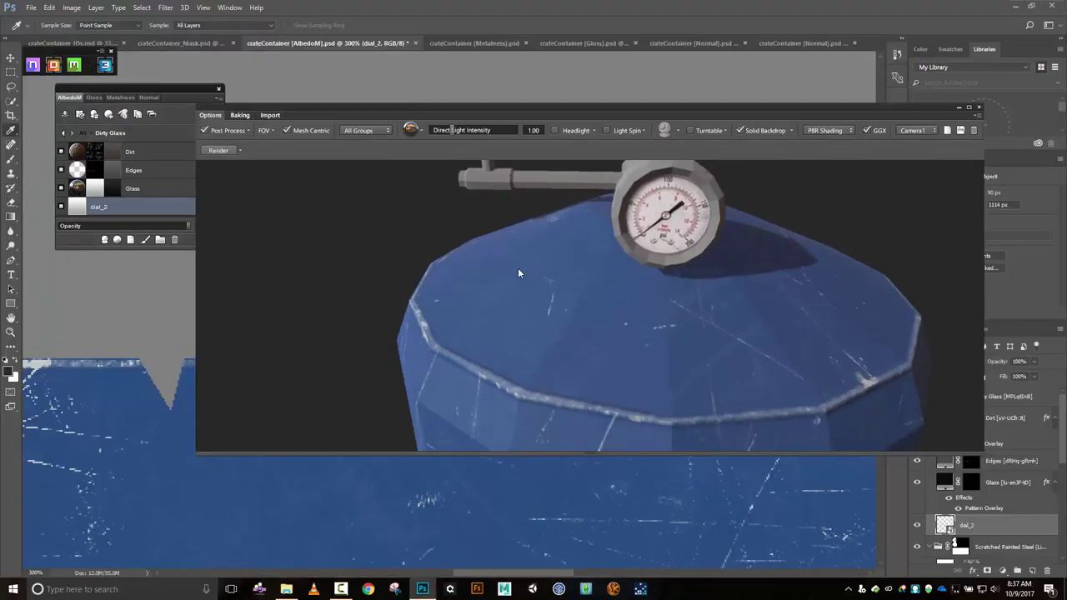
left_click_drag(528, 274, 796, 281)
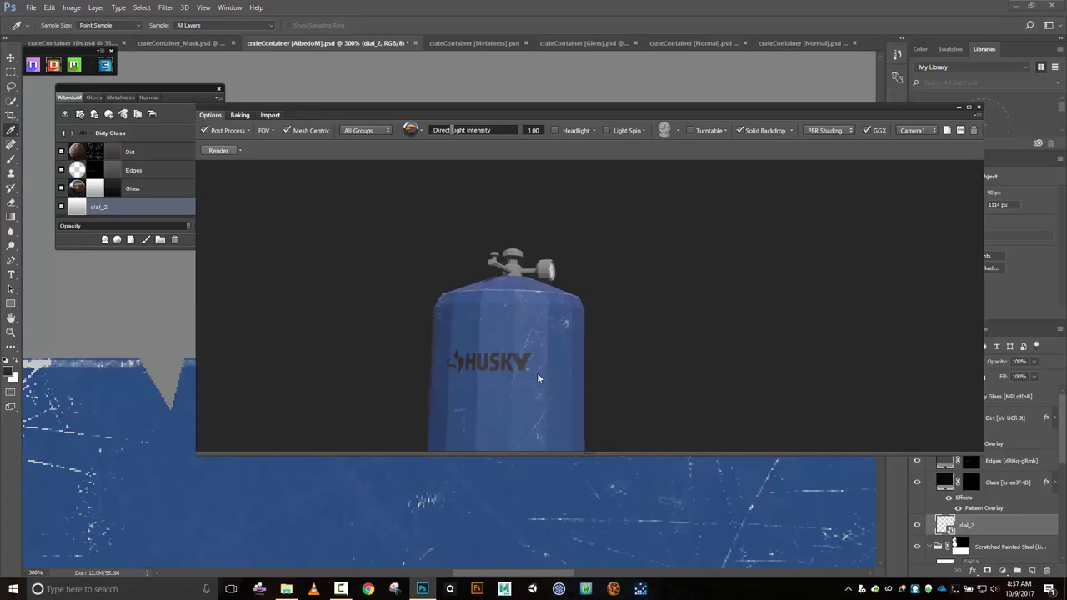
left_click(959, 107)
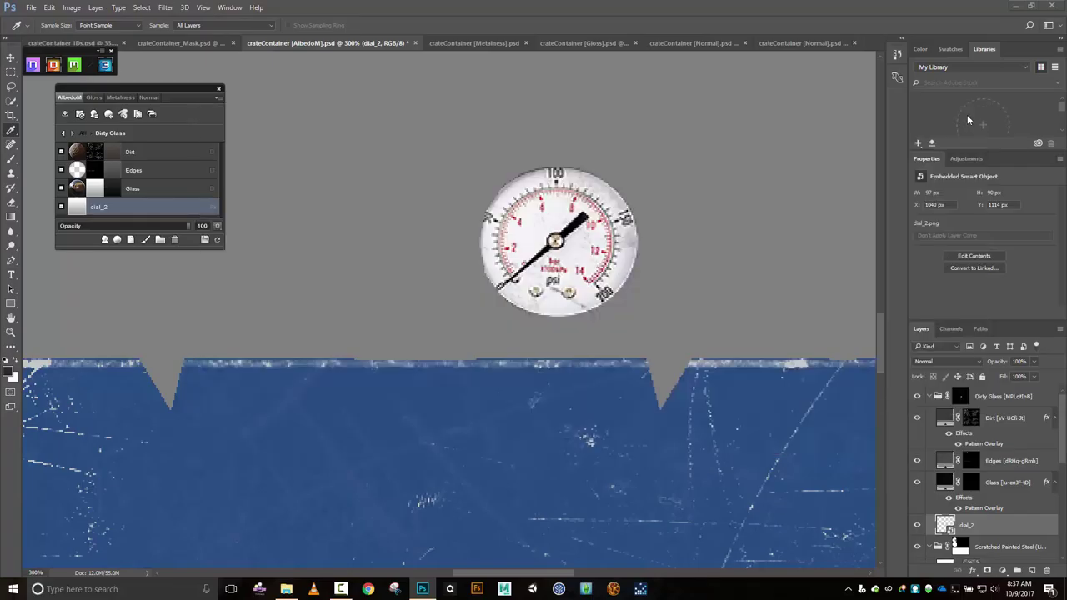